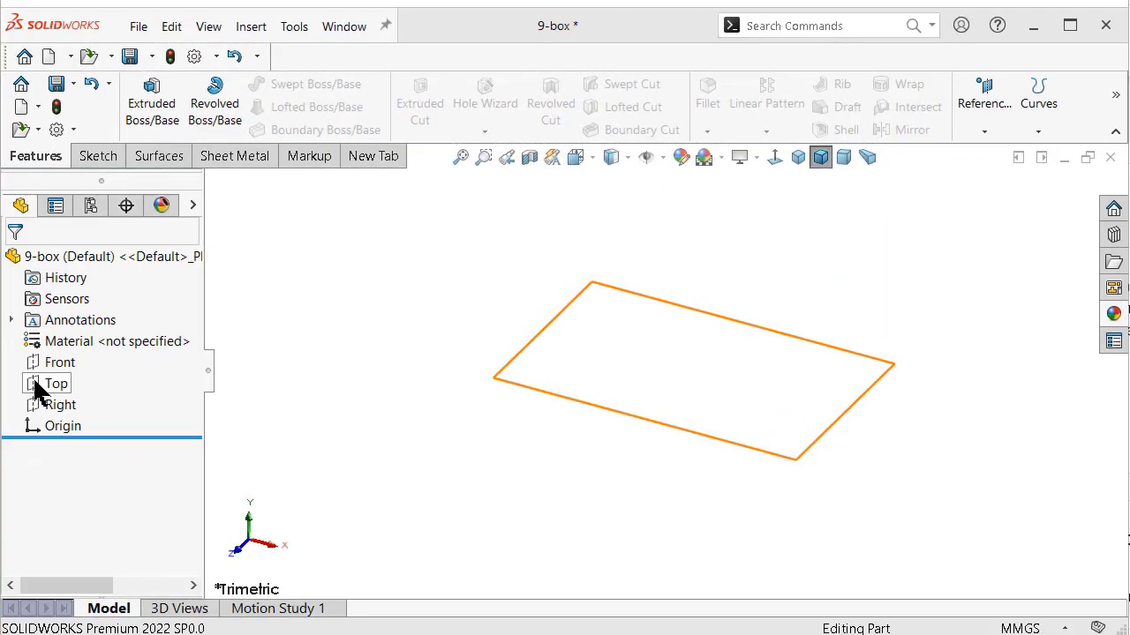
Step: Sketch a center rectangle on the Top plane, centred on the origin
left_click(35, 383)
left_click(54, 357)
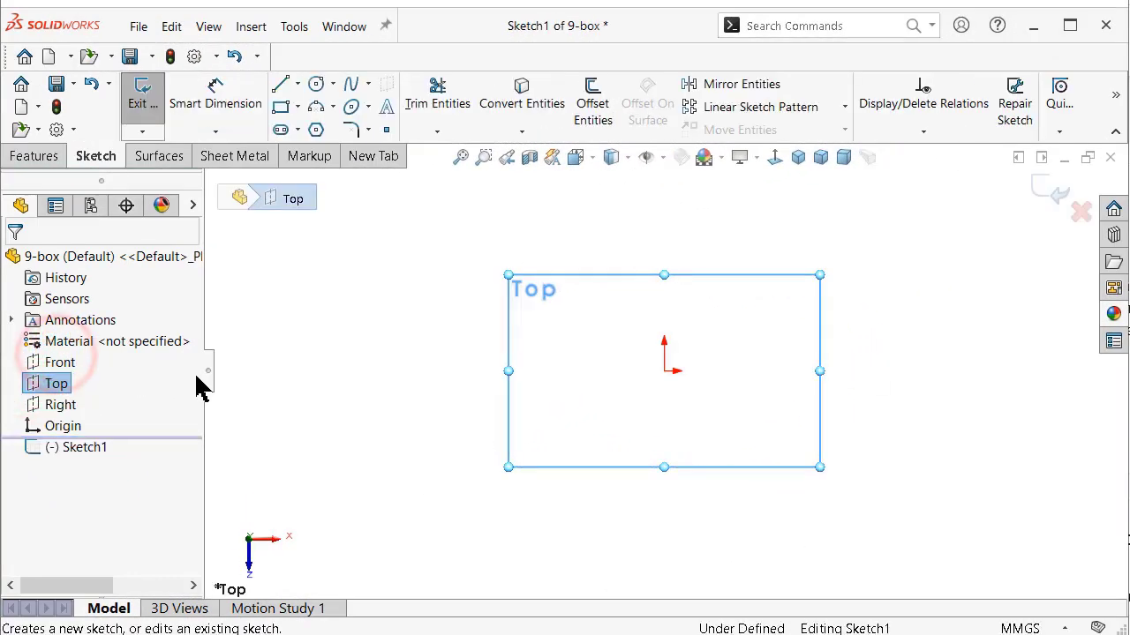
key("s")
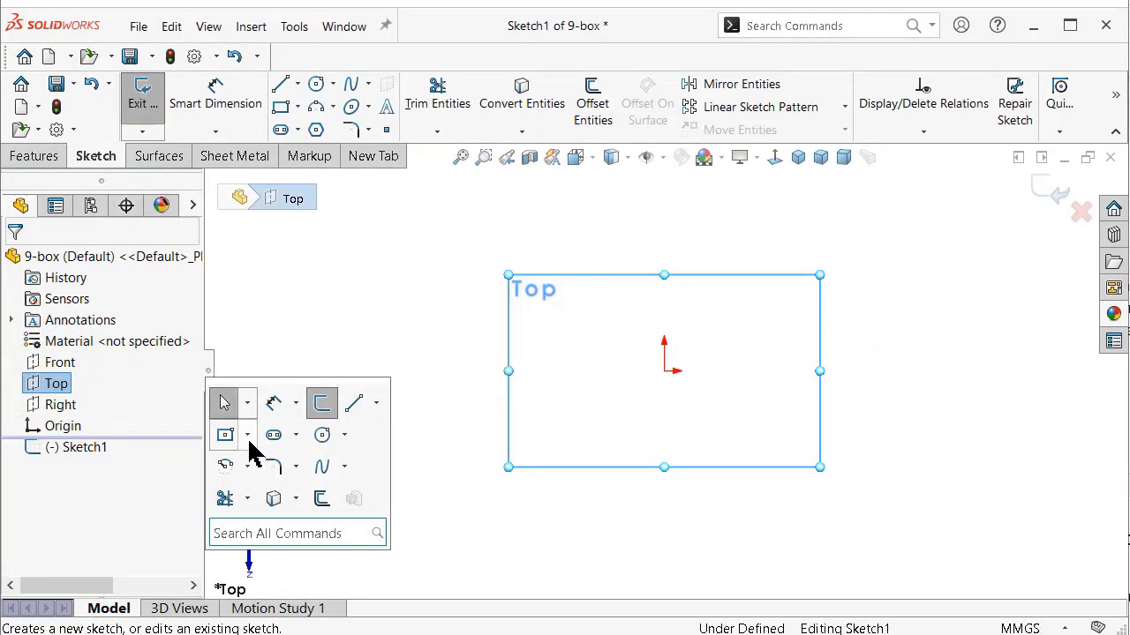
left_click(225, 435)
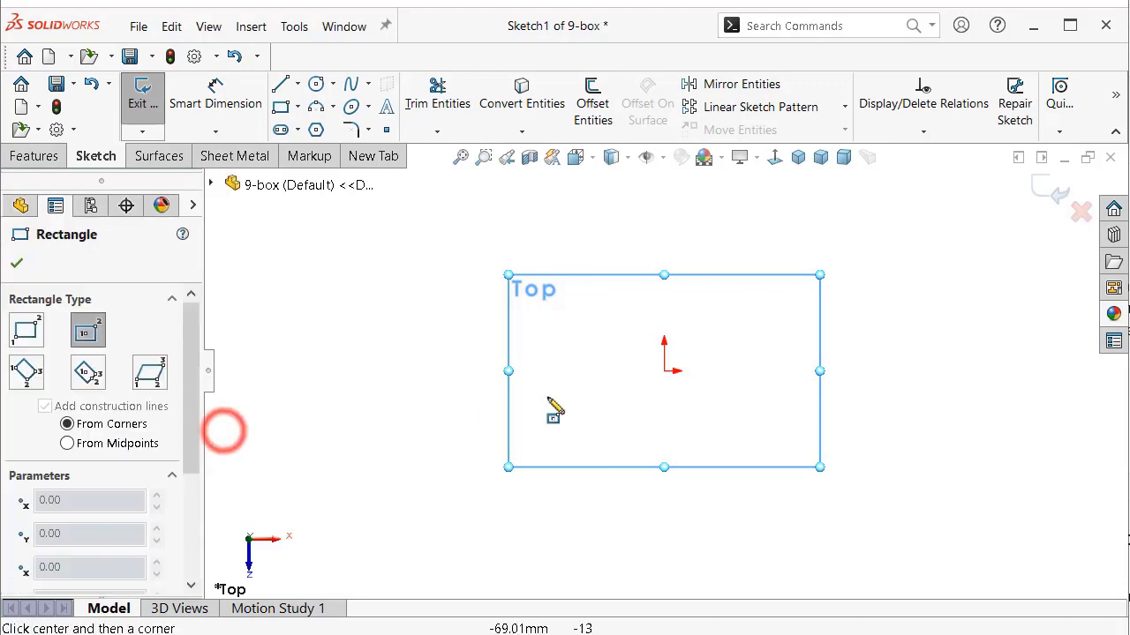
left_click(664, 370)
left_click(524, 267)
Step: Dimension the rectangle's width to 810 mm
key("s")
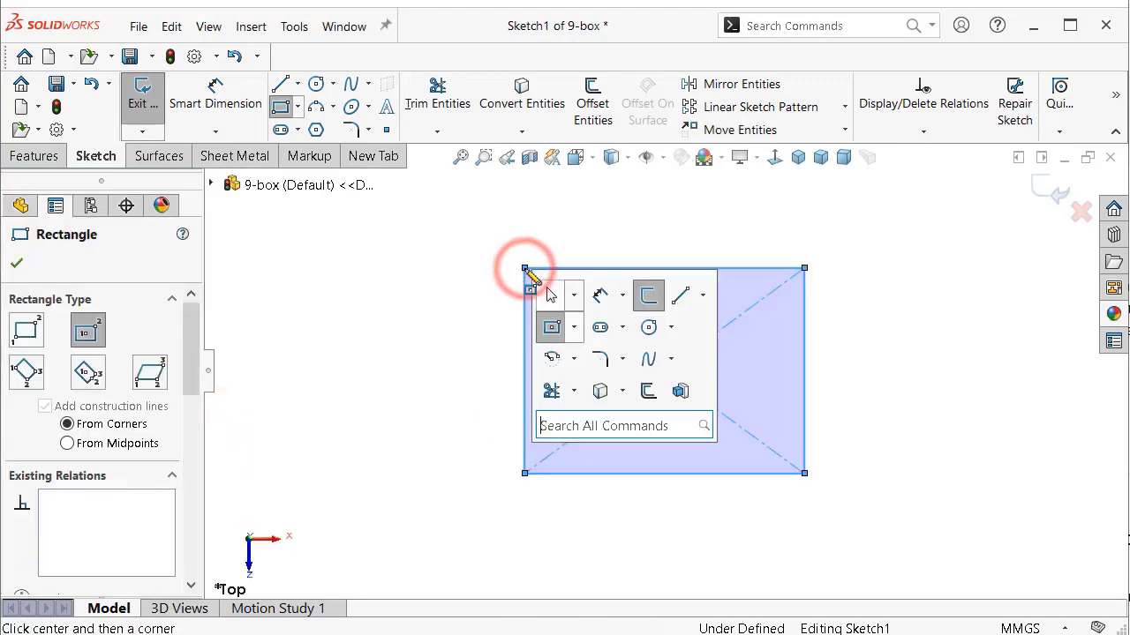
left_click(601, 296)
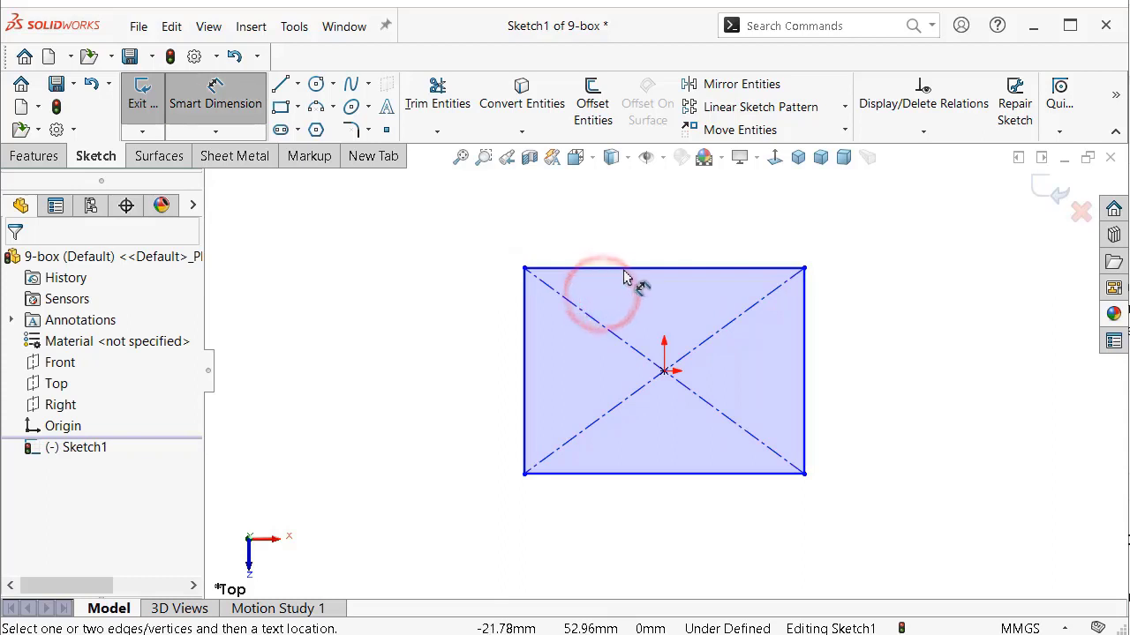
left_click(624, 269)
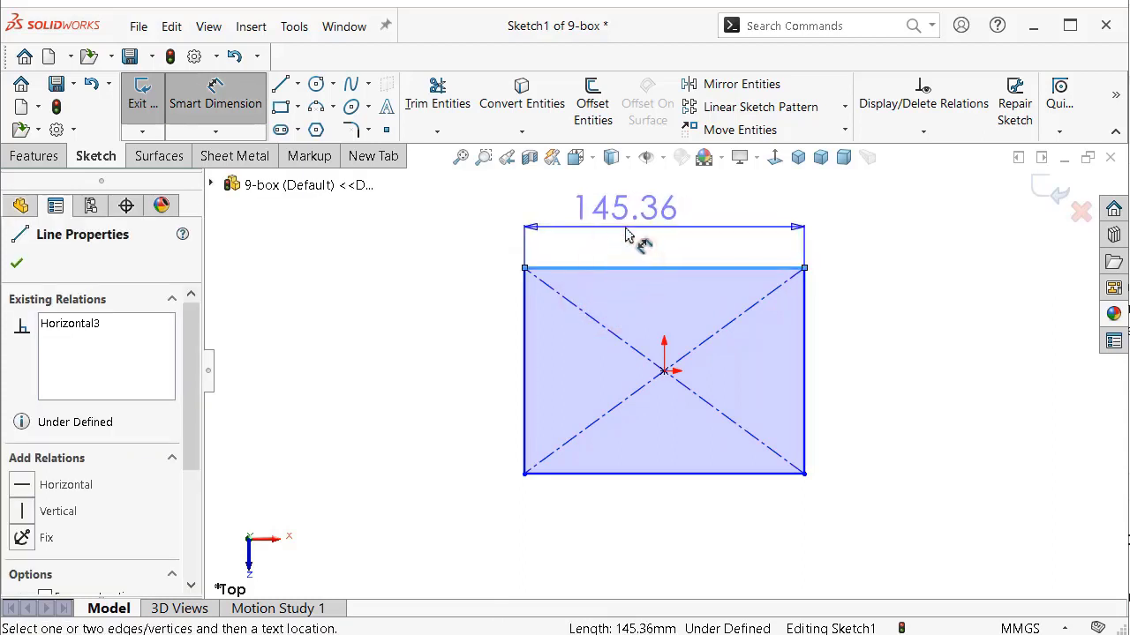
left_click(625, 235)
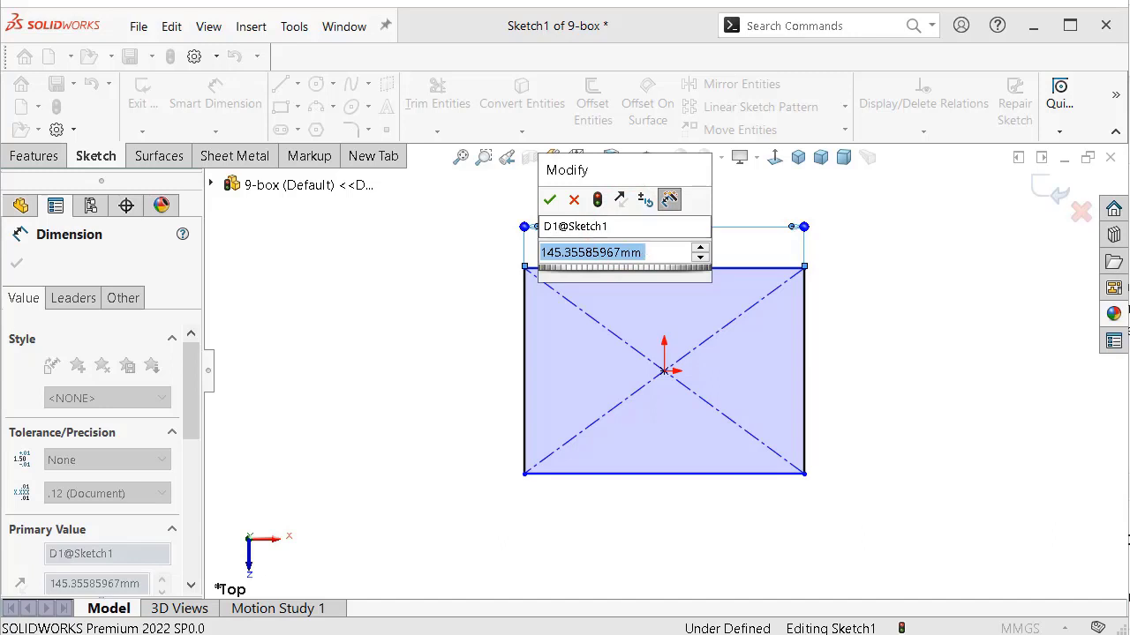
type("810")
key("Return")
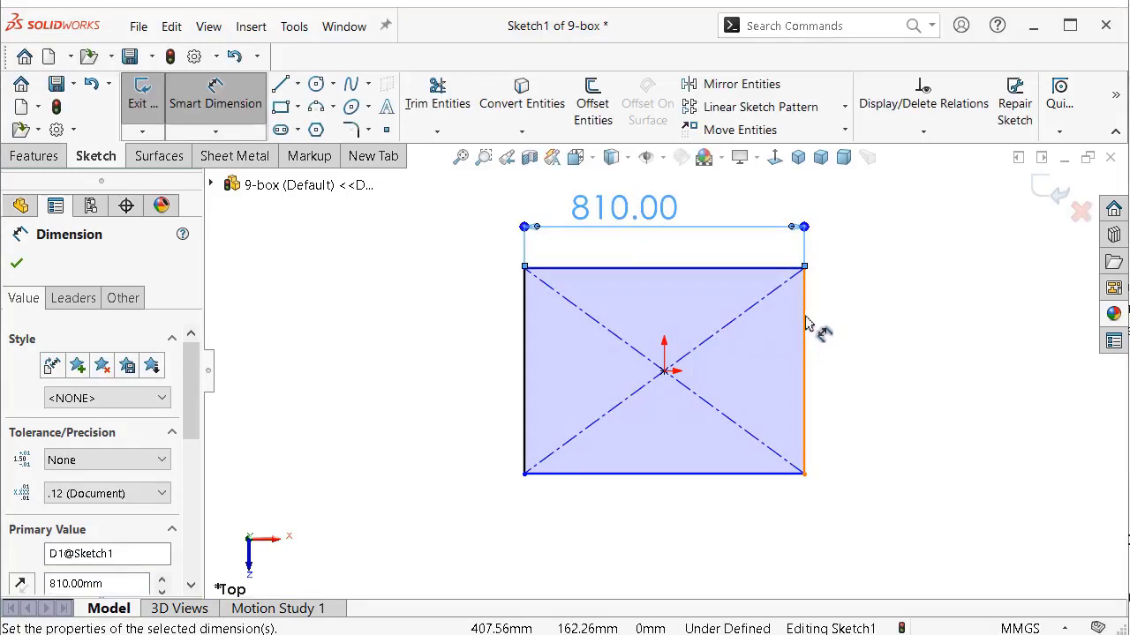
Step: Dimension the rectangle's depth to 550 mm so the sketch is fully defined
left_click(804, 323)
left_click(900, 343)
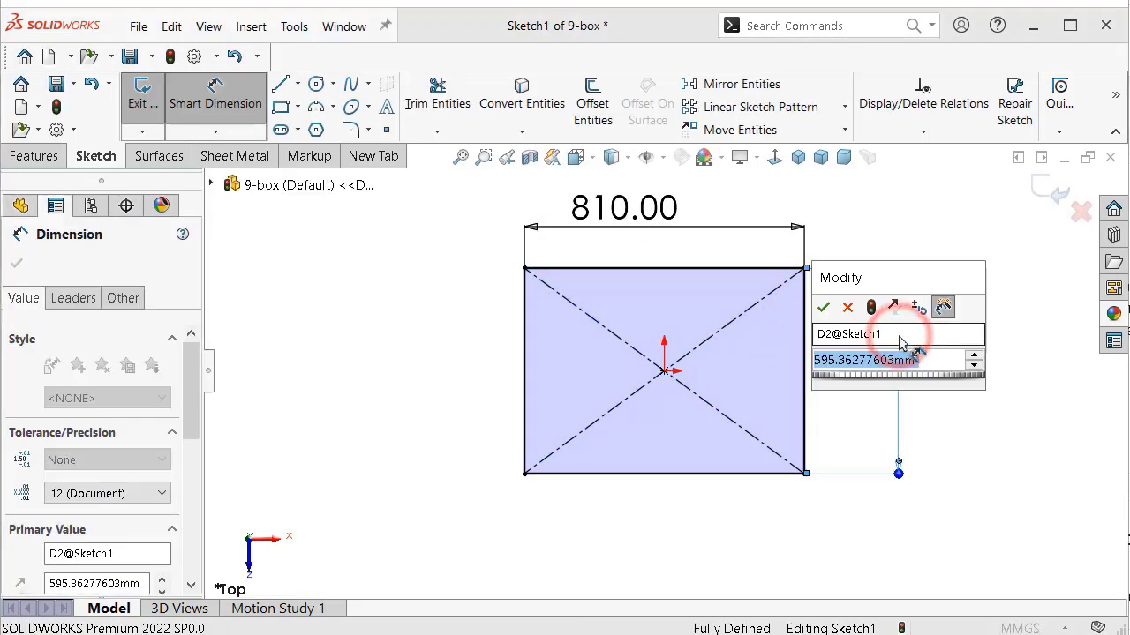
type("55")
key("Return")
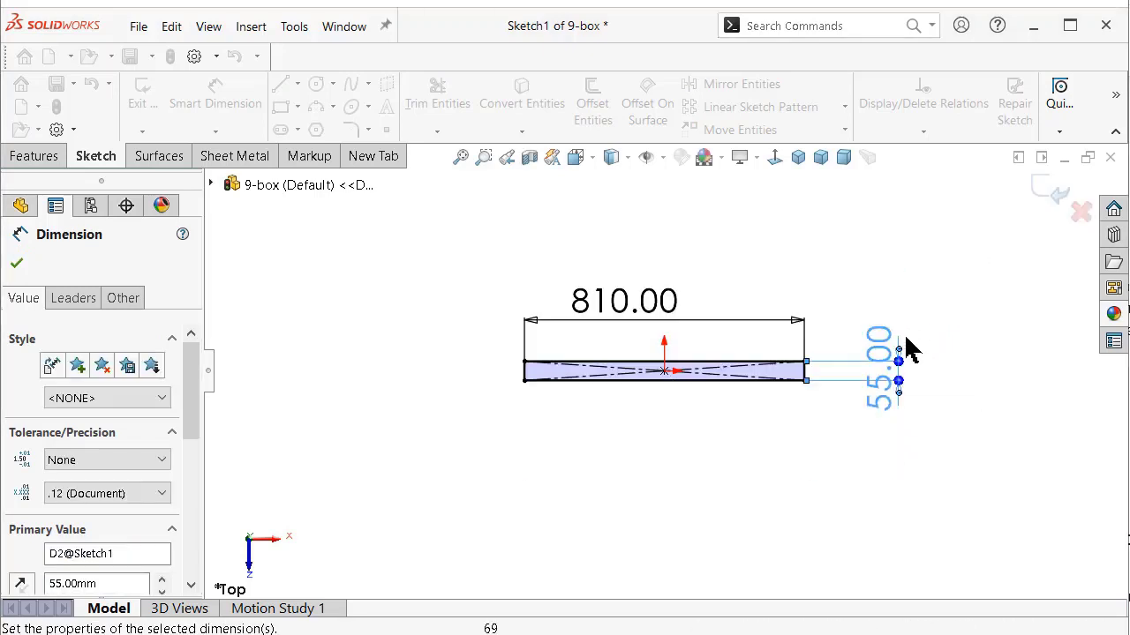
left_click(900, 366)
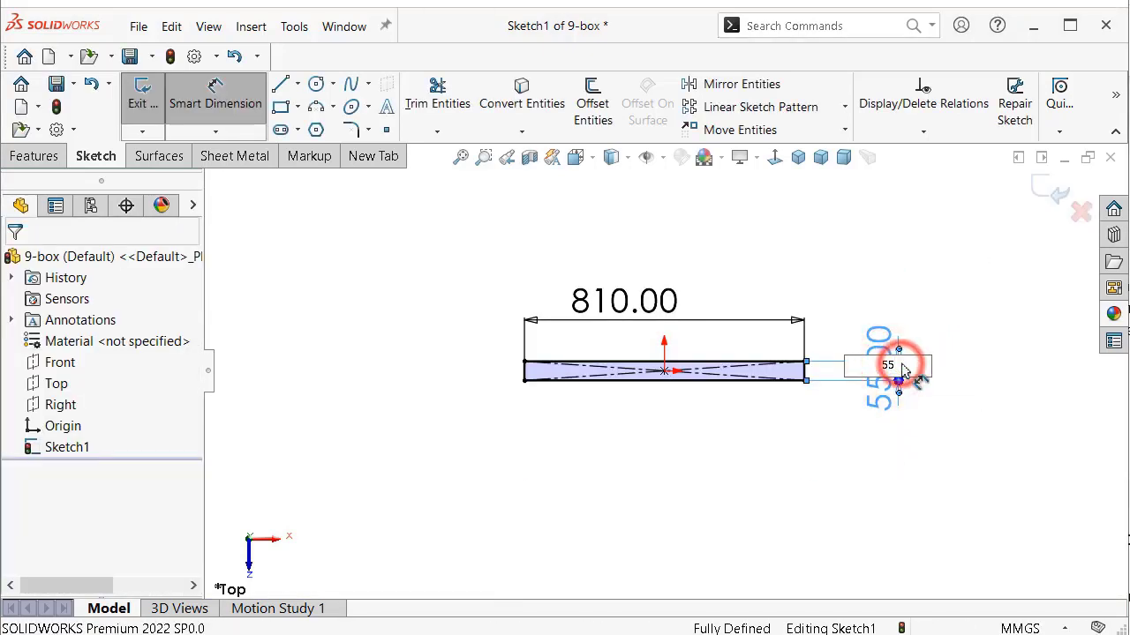
type("0")
key("Return")
left_click(964, 351)
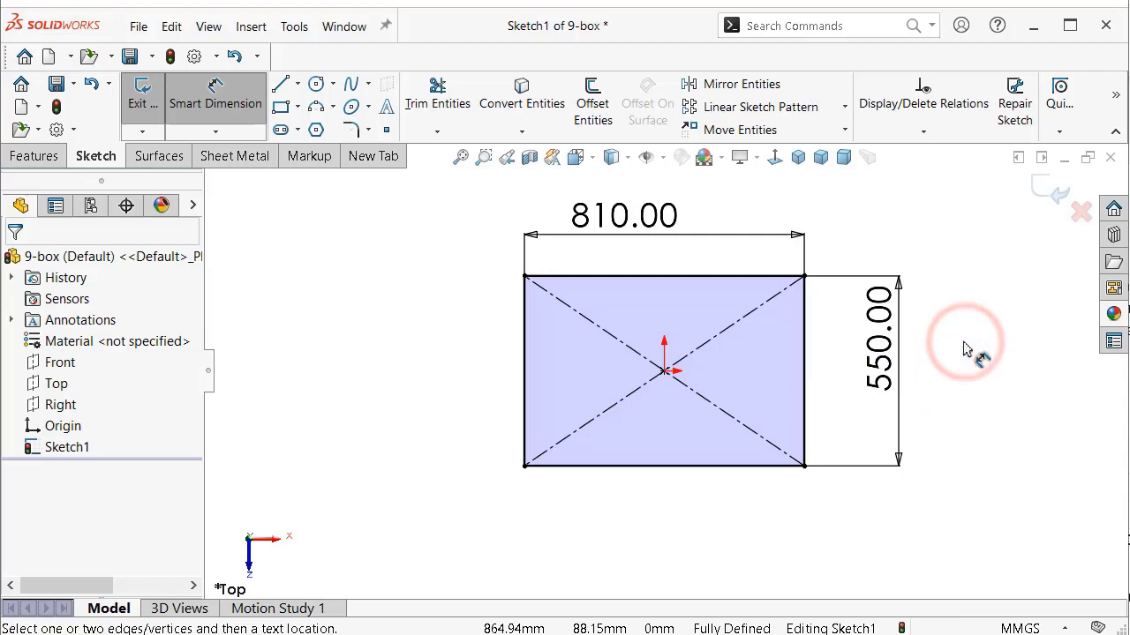
key("Up")
key("Up")
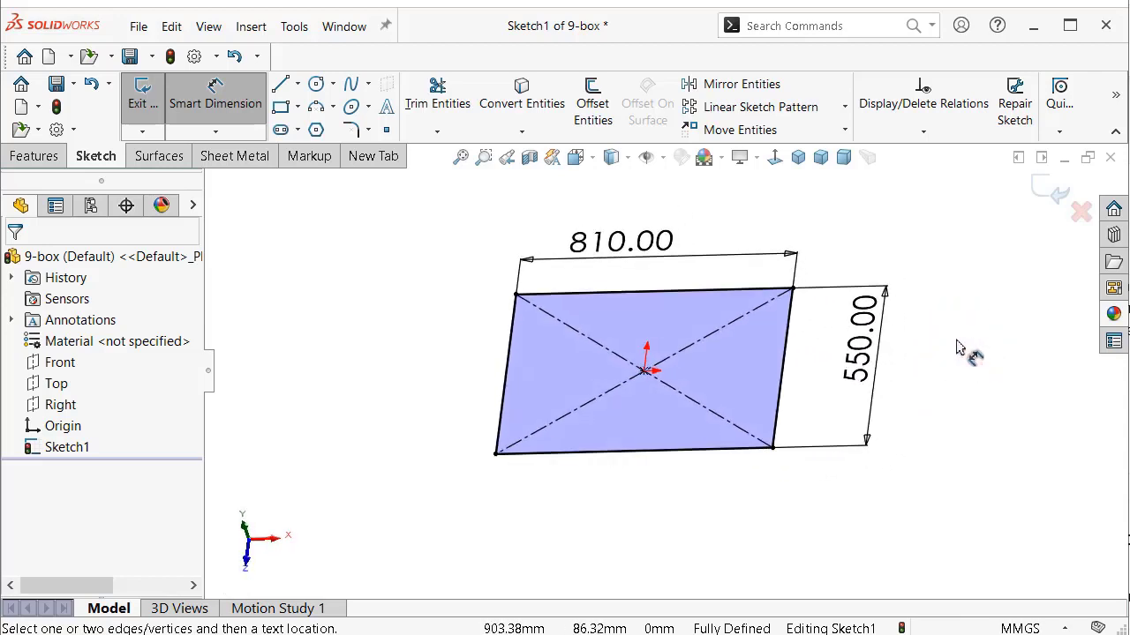
Step: Extrude the 810 × 550 rectangle downward with a 400 mm blind depth
key("s")
left_click(1110, 462)
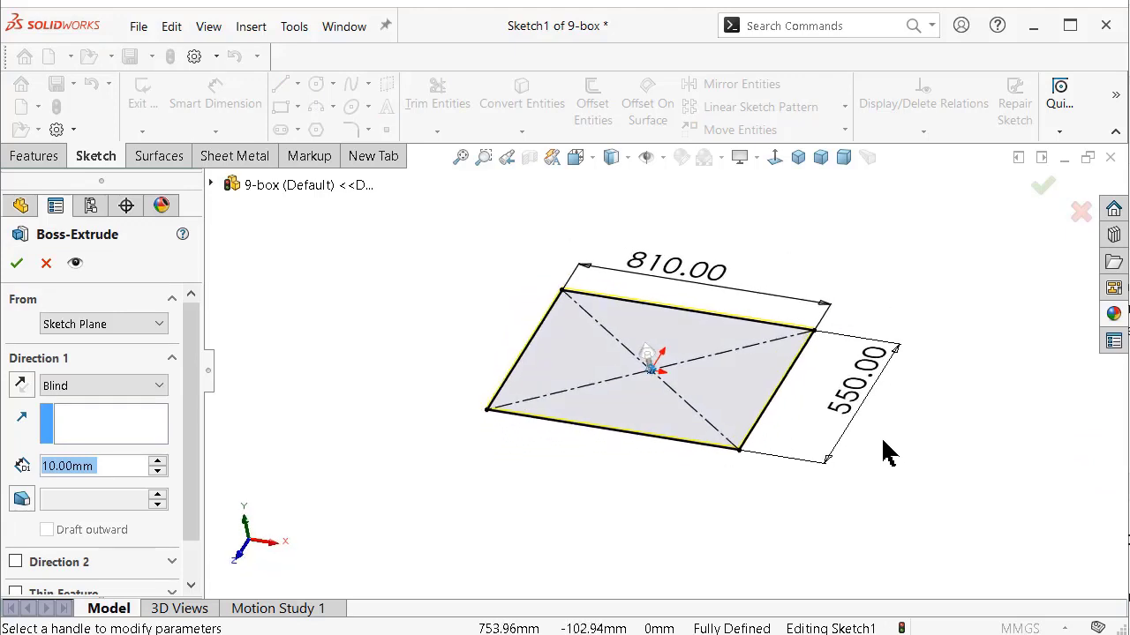
left_click(21, 386)
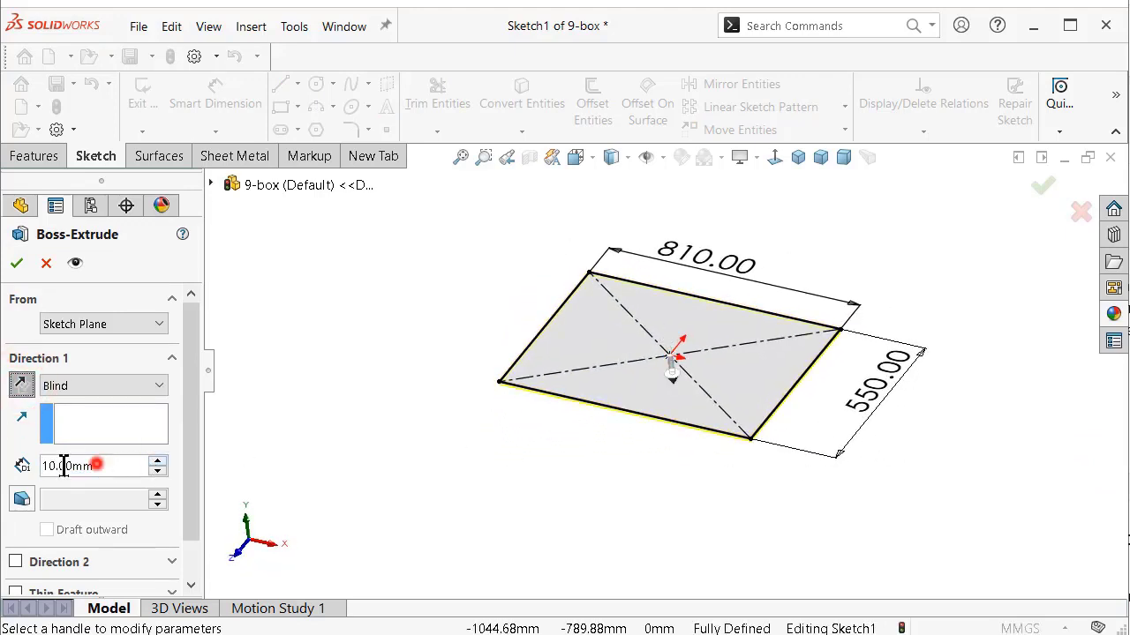
type("500")
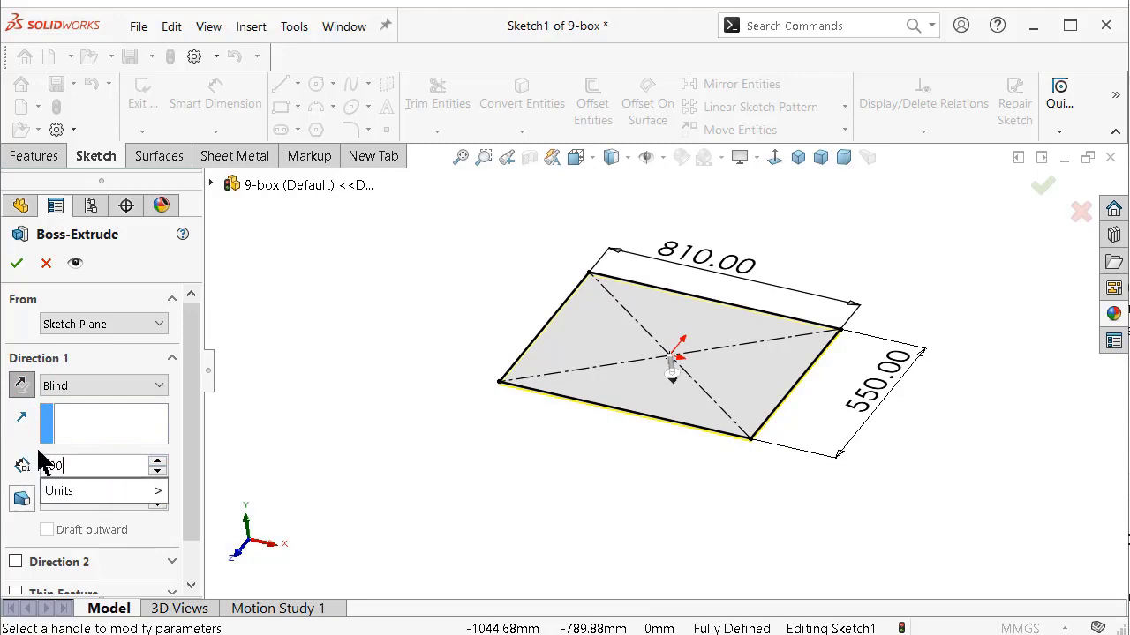
key("Return")
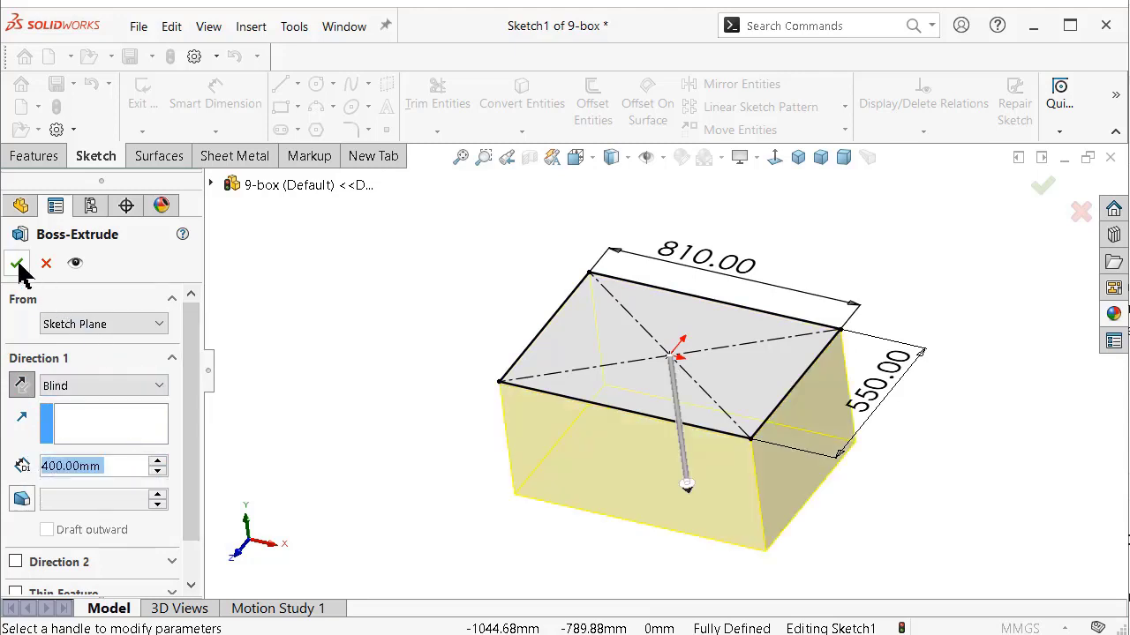
left_click(17, 263)
left_click(378, 341)
middle_click_drag(378, 341, 389, 346)
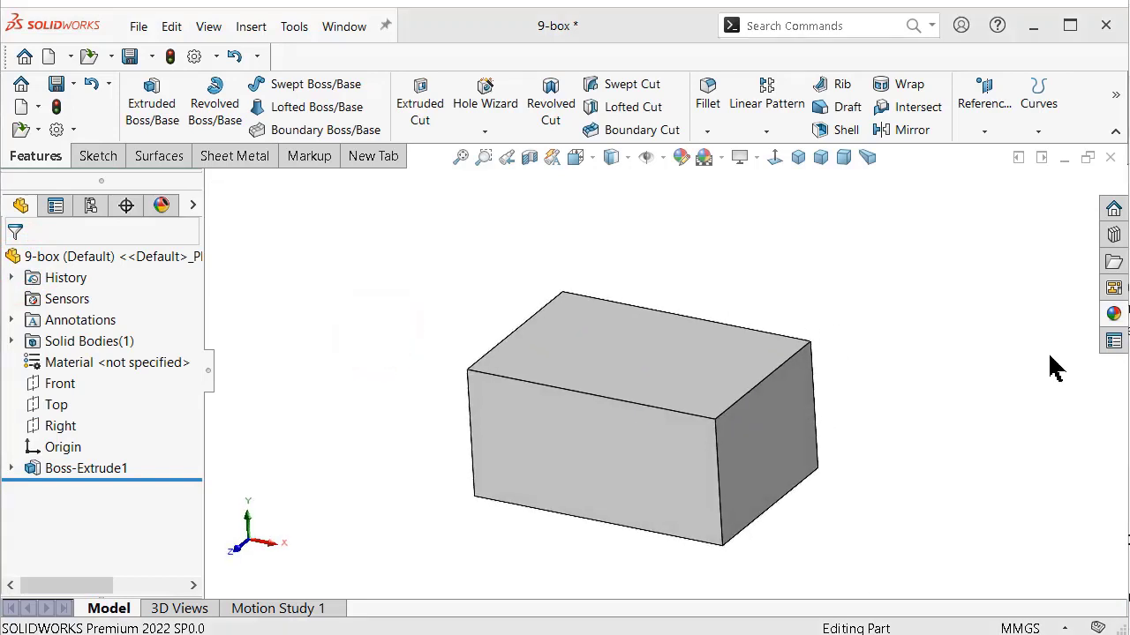
Step: Apply the matte iron appearance from the Metal > Iron library to the box
left_click(1113, 313)
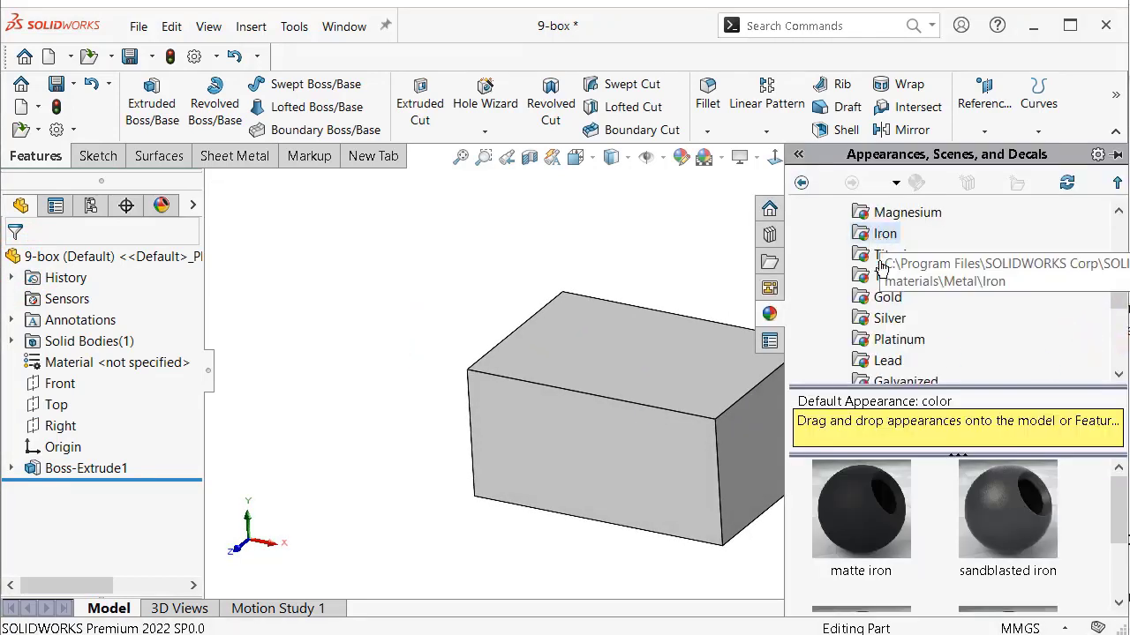
double_click(867, 514)
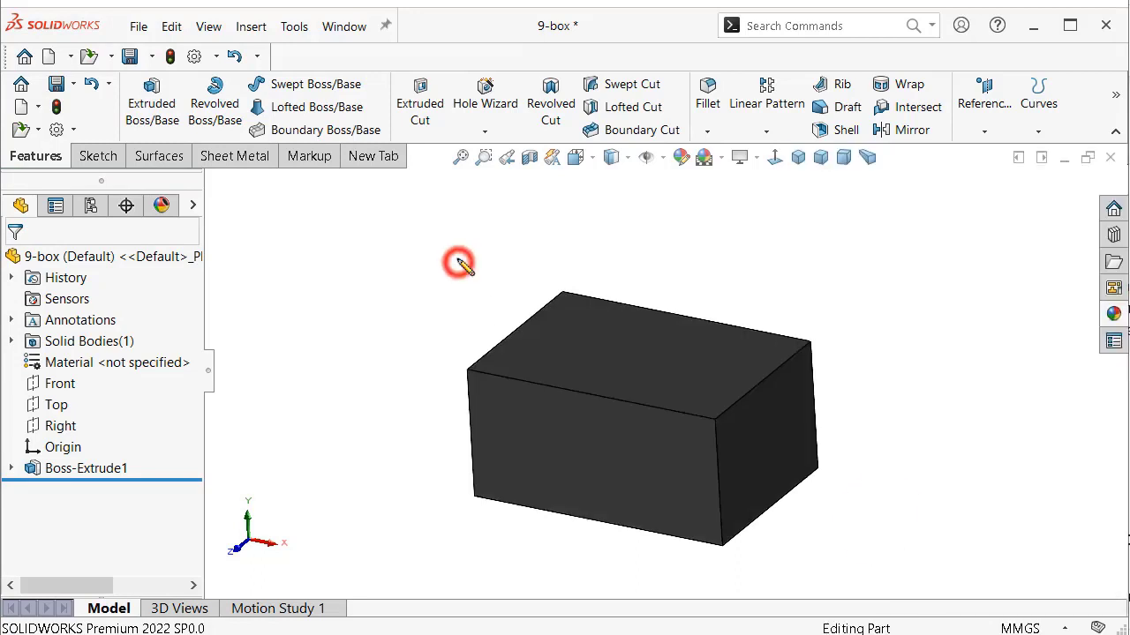
middle_click_drag(459, 262, 465, 267)
key("ctrl+7")
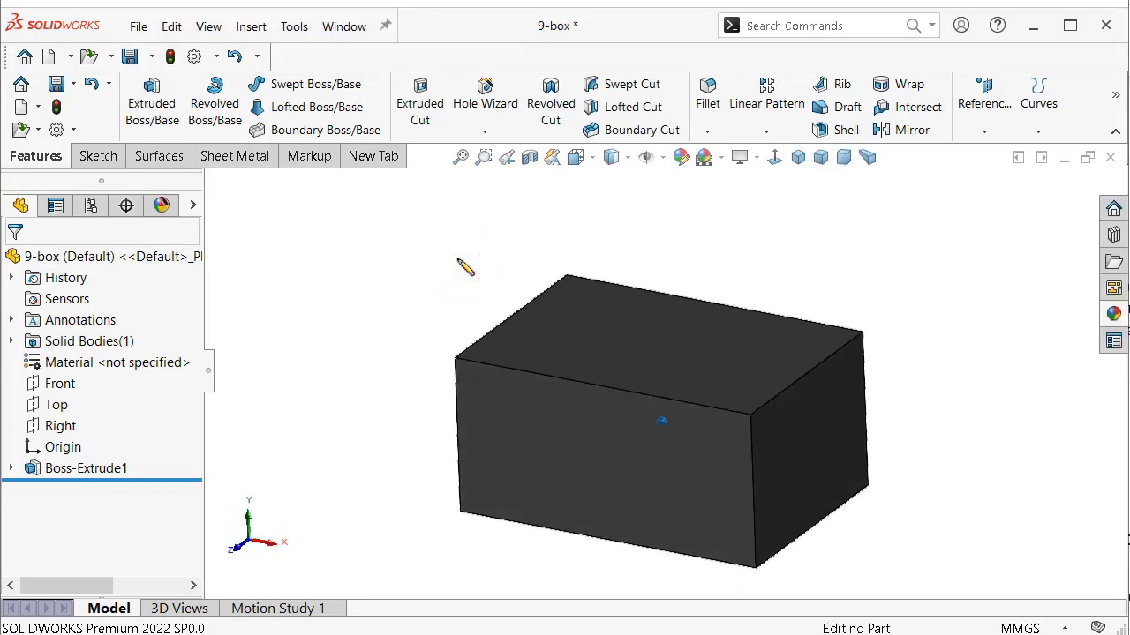
middle_click_drag(465, 267, 465, 267)
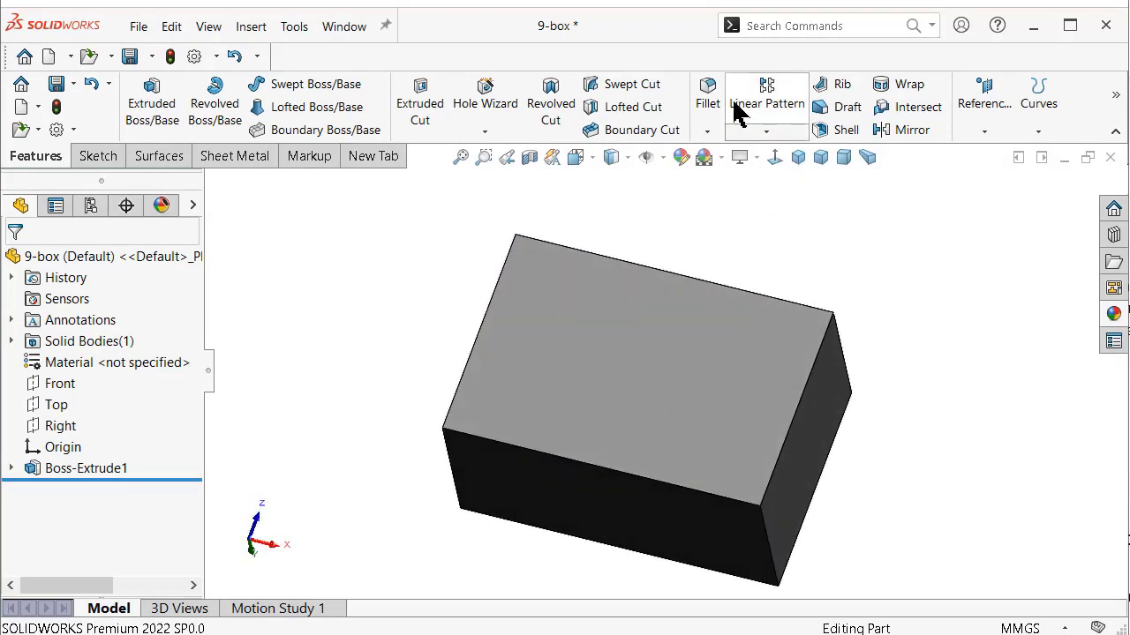
Step: Fillet the top face edges and the vertical corner edges with a 70 mm radius
left_click(707, 88)
type("70")
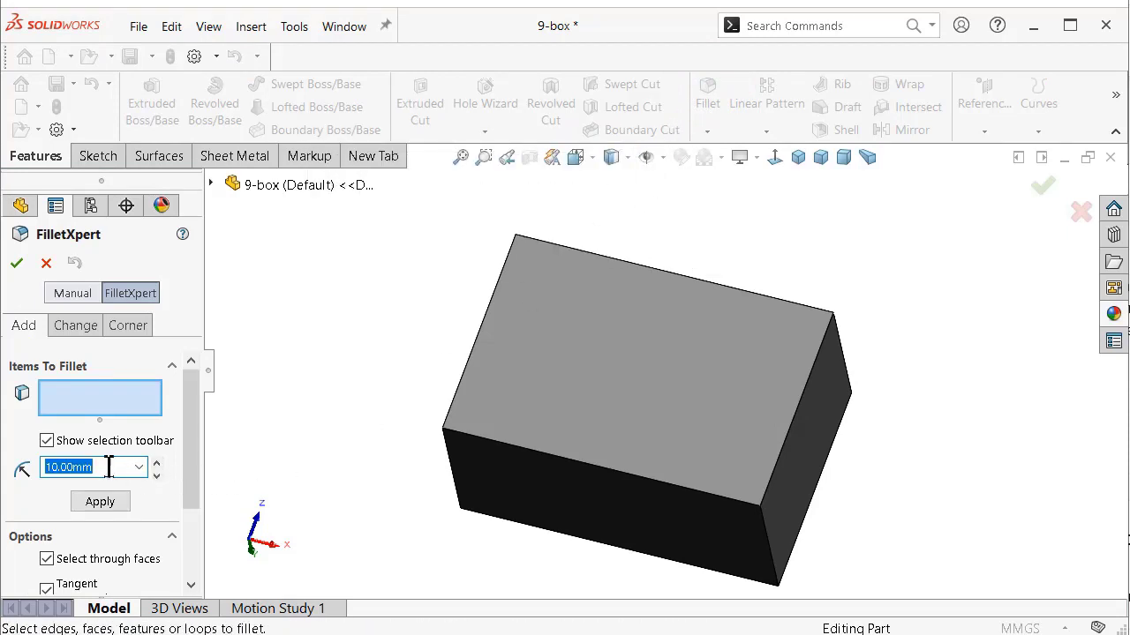
left_click(490, 302)
left_click(530, 447)
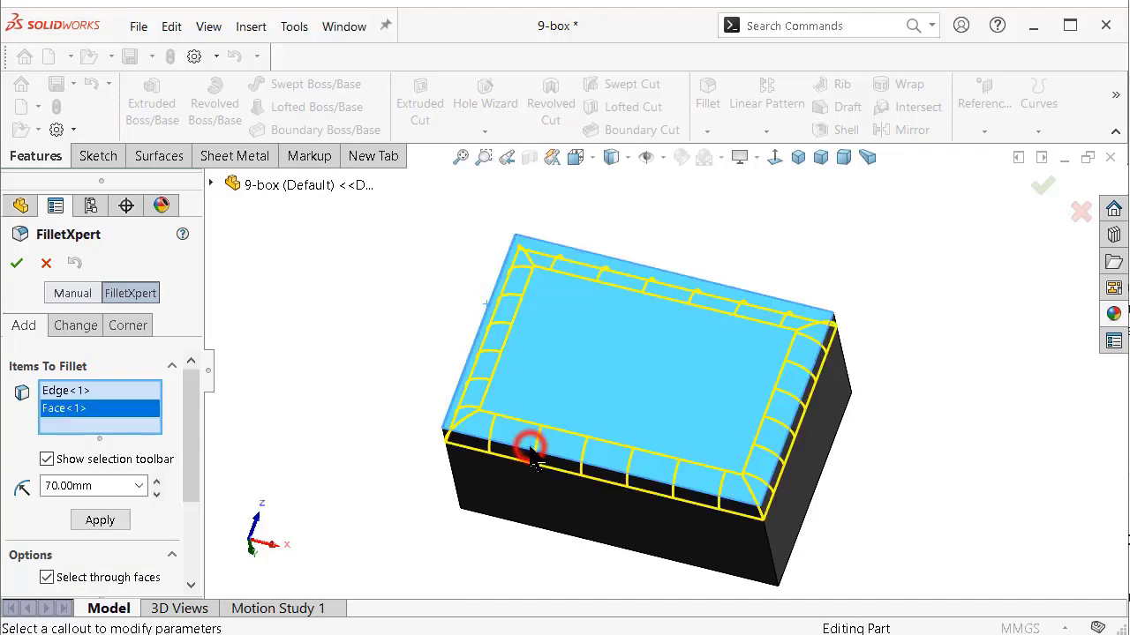
left_click(773, 556)
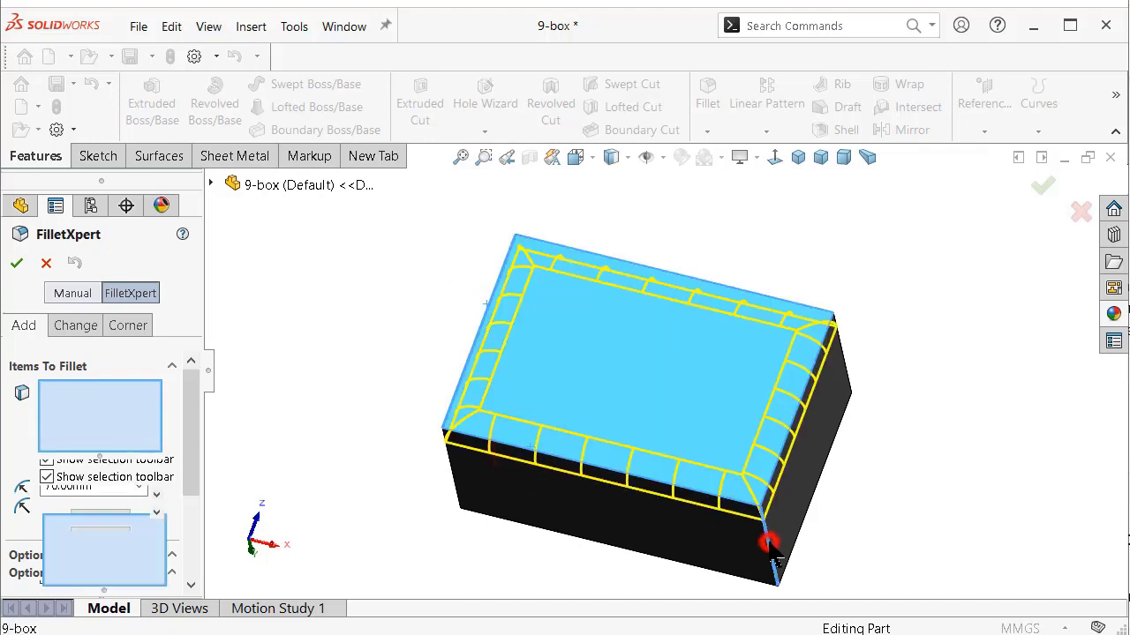
mouse_move(820, 464)
middle_mouse_down()
mouse_move(865, 459)
mouse_move(838, 476)
middle_mouse_up()
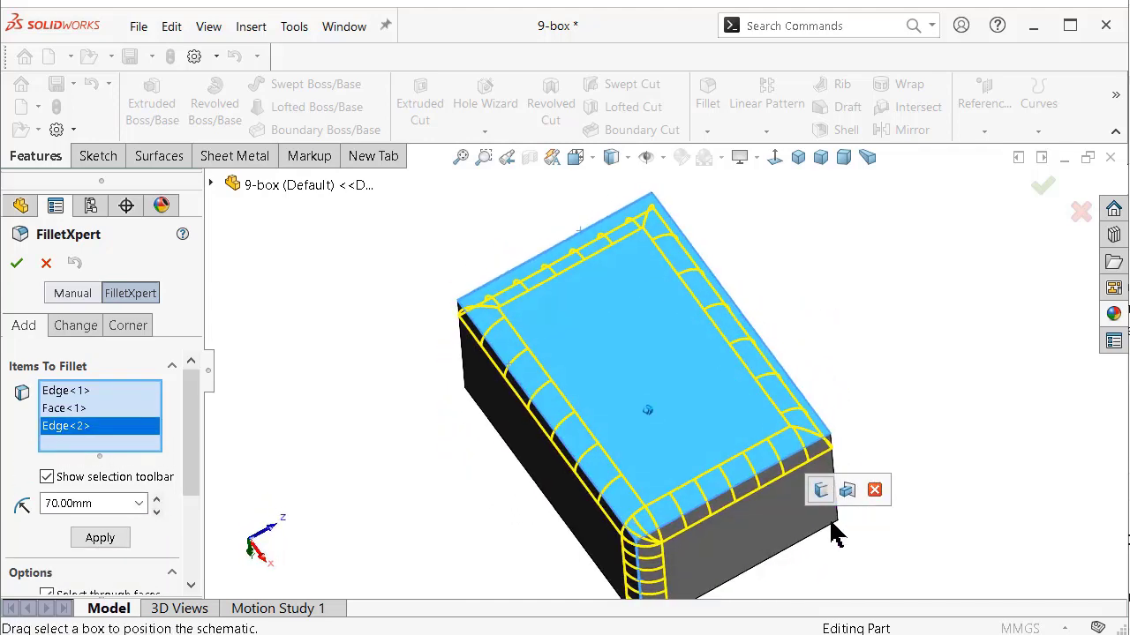
left_click(821, 490)
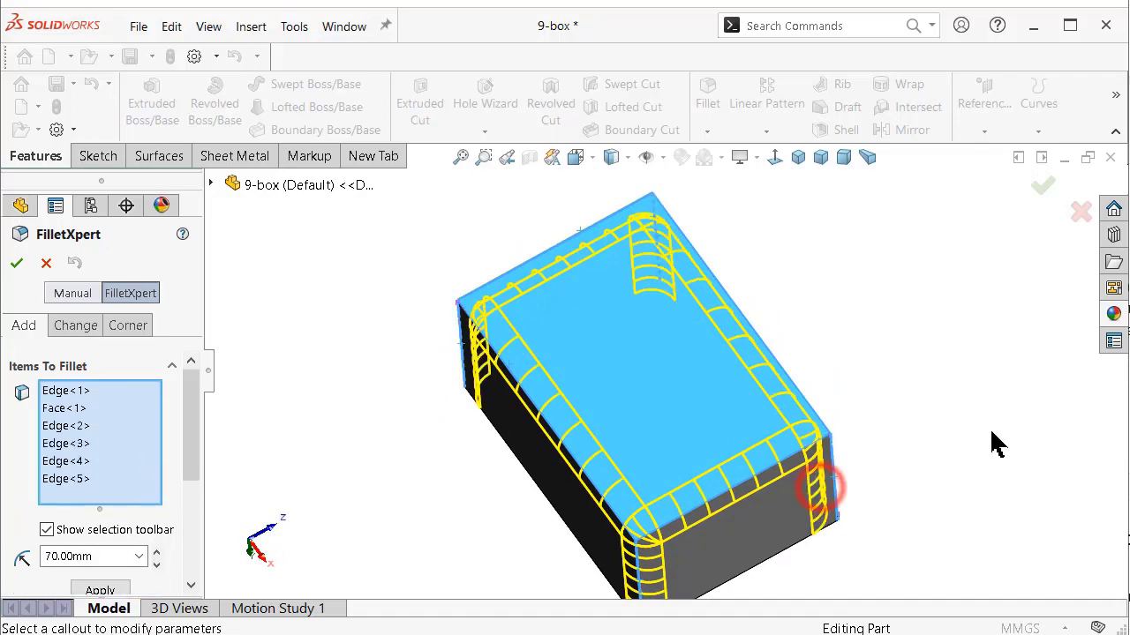
middle_click_drag(983, 434, 932, 396)
left_click(1042, 188)
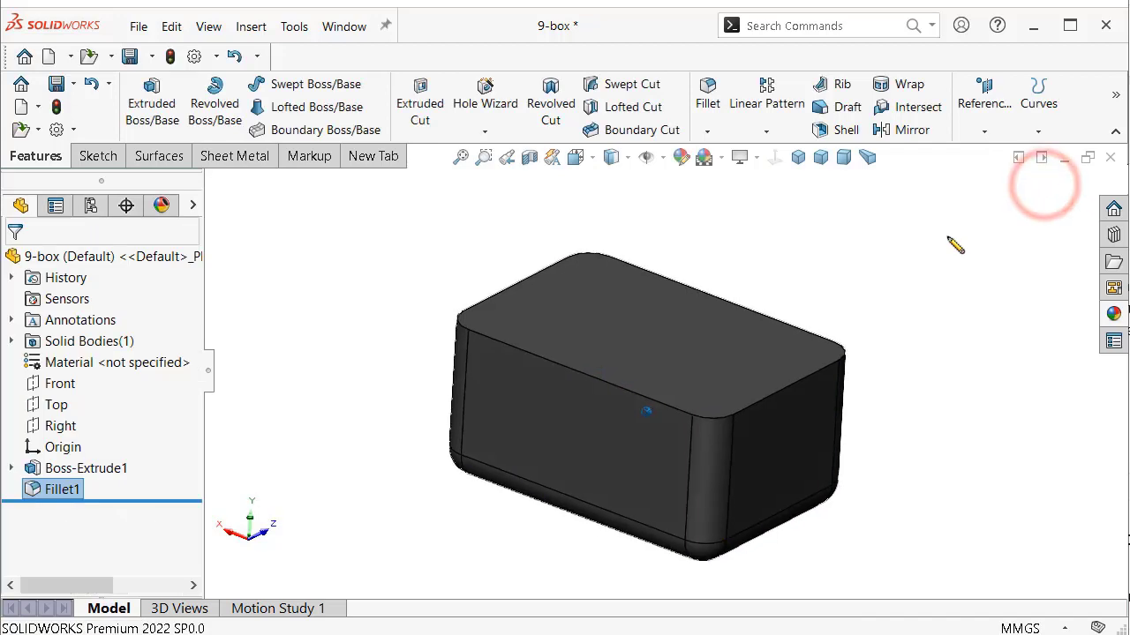
mouse_move(953, 245)
middle_mouse_down()
mouse_move(774, 297)
mouse_move(762, 312)
mouse_move(794, 240)
middle_mouse_up()
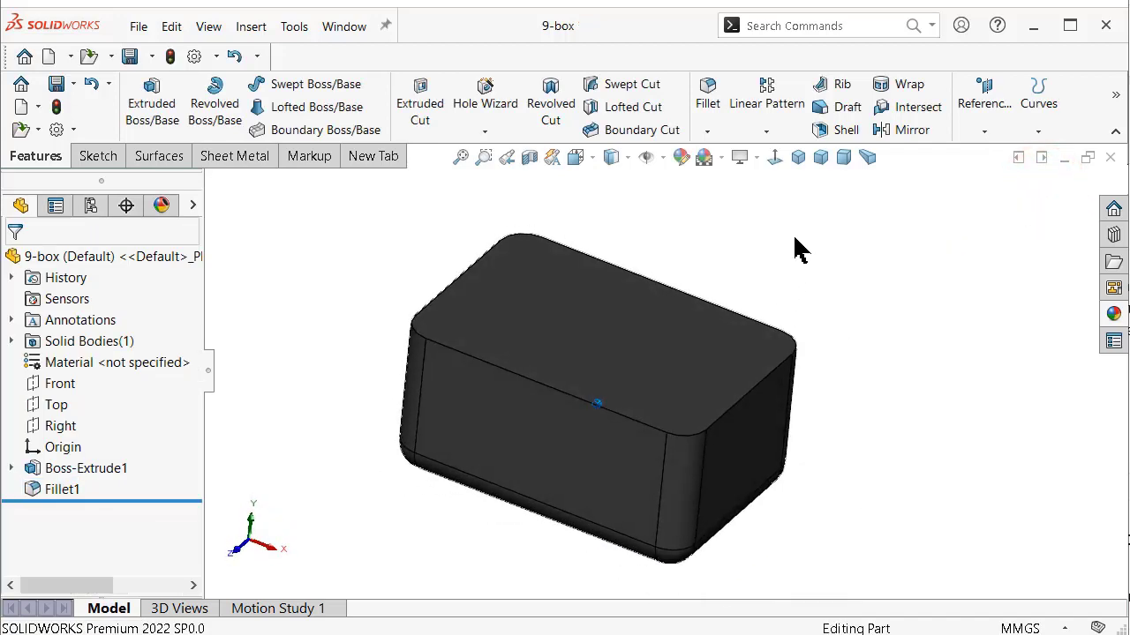
Step: Shell the box with 20 mm walls, removing the top face
left_click(836, 130)
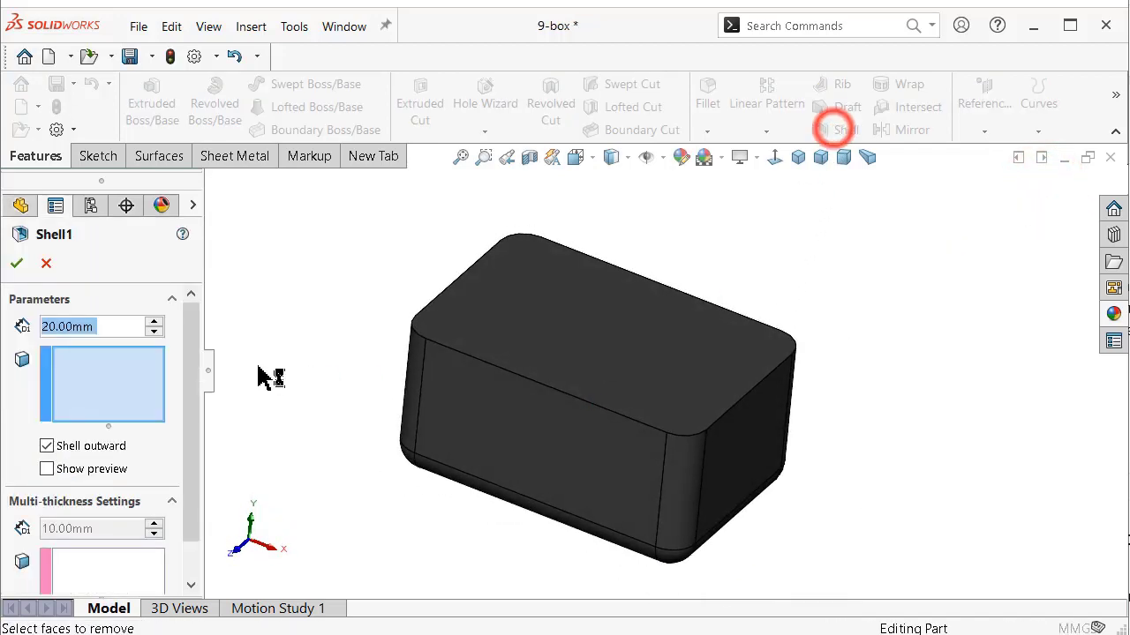
left_click(529, 328)
right_click(529, 325)
middle_click_drag(922, 381, 880, 373)
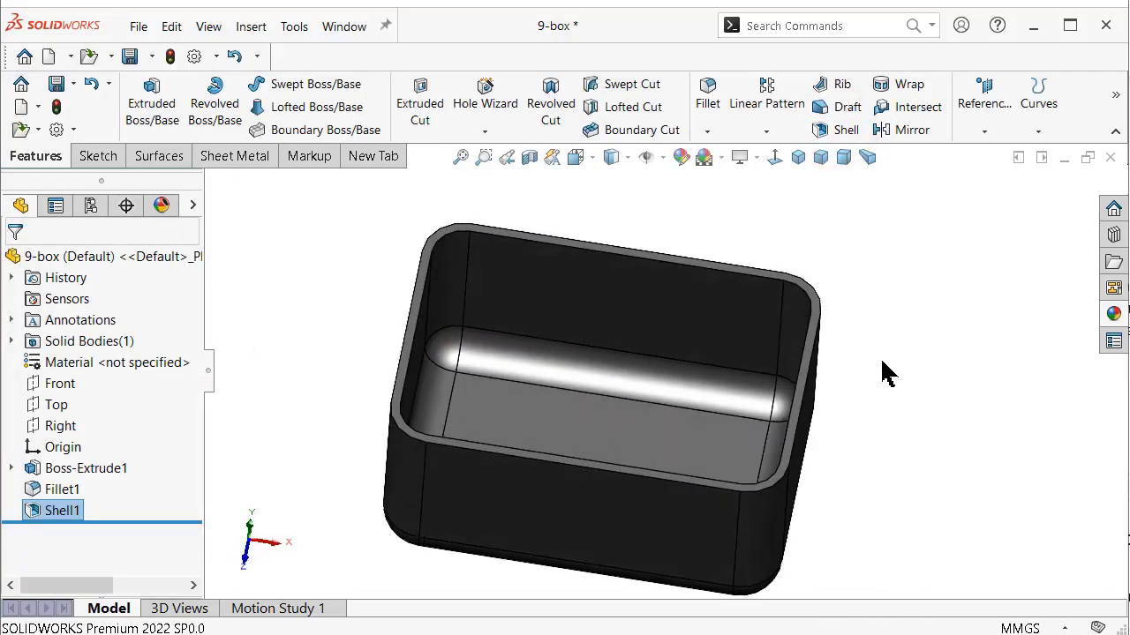
left_click(43, 407)
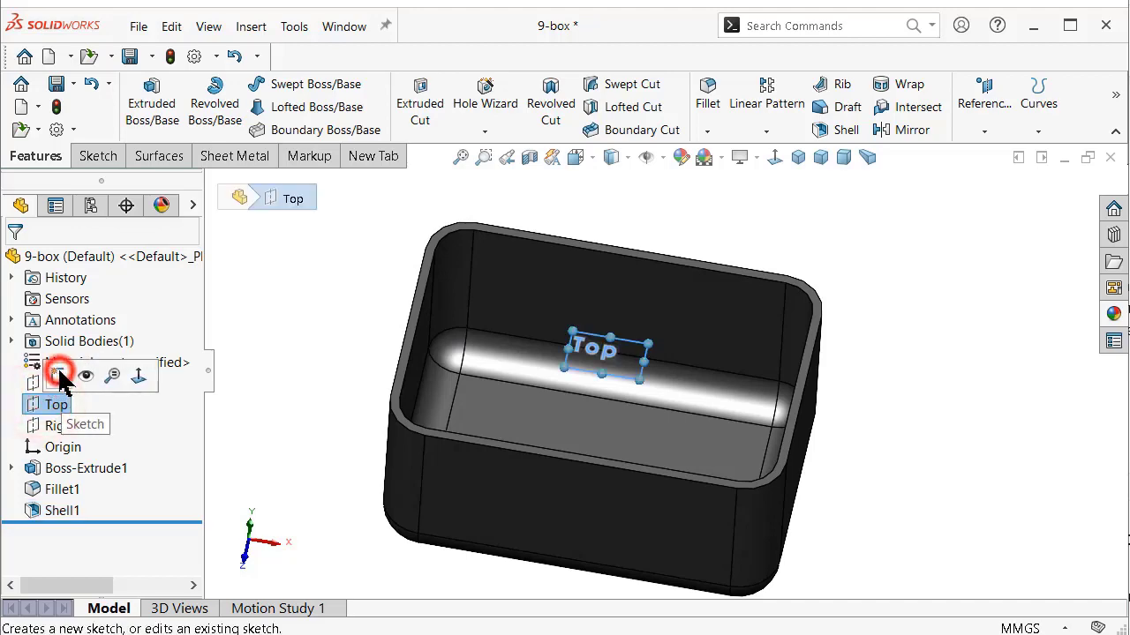
Step: In a new Top-plane sketch, convert the box's tangent outer edge loop into sketch lines
left_click(58, 376)
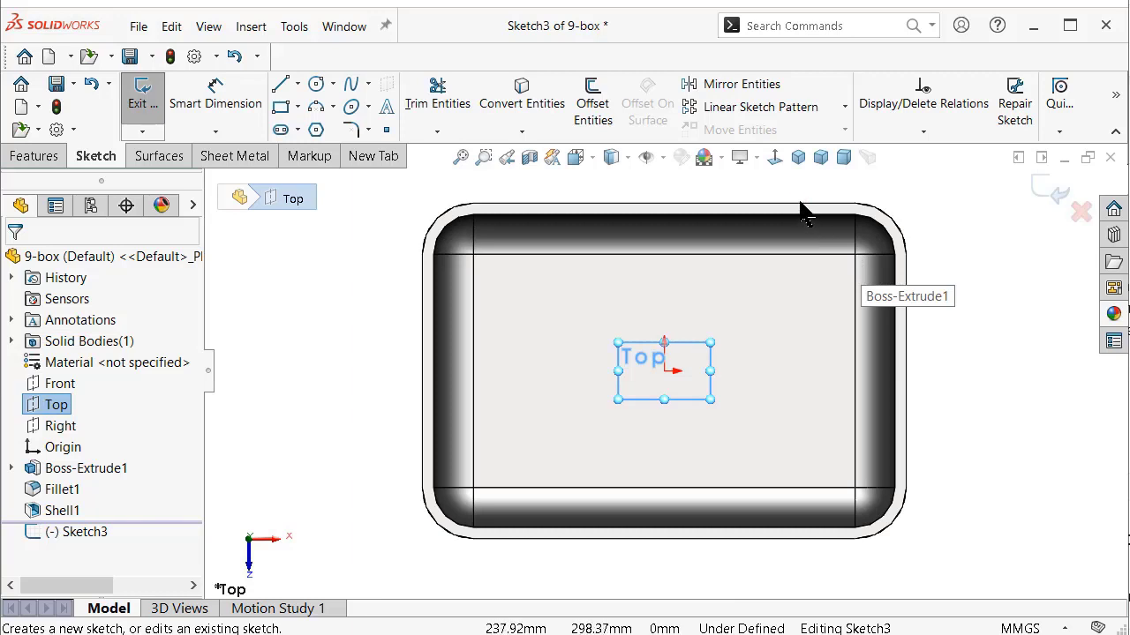
right_click(803, 212)
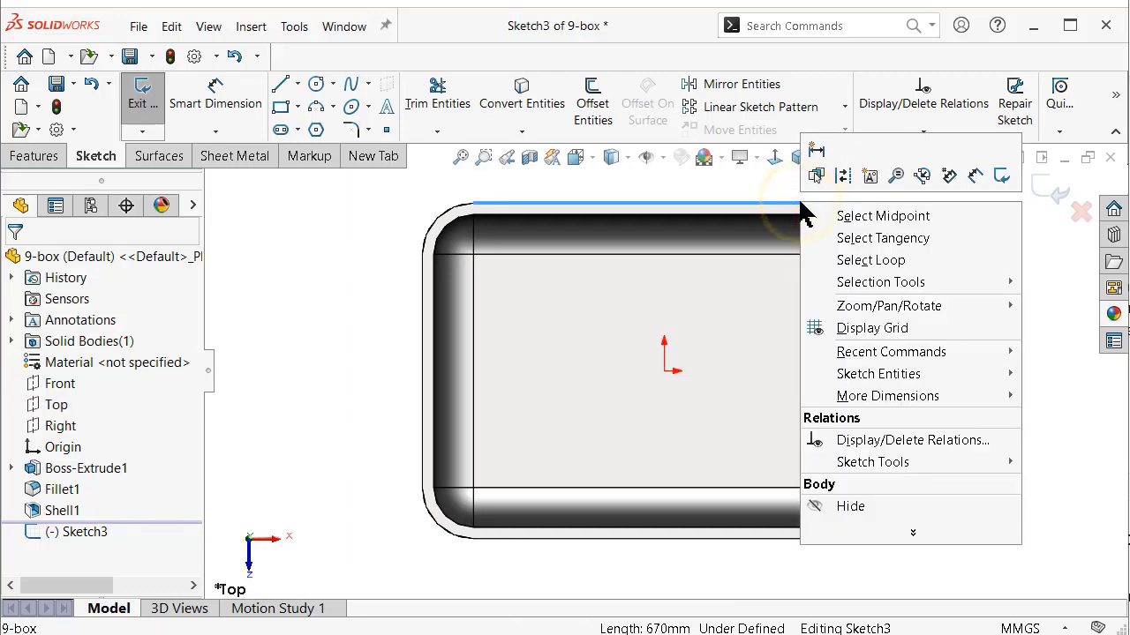
left_click(845, 238)
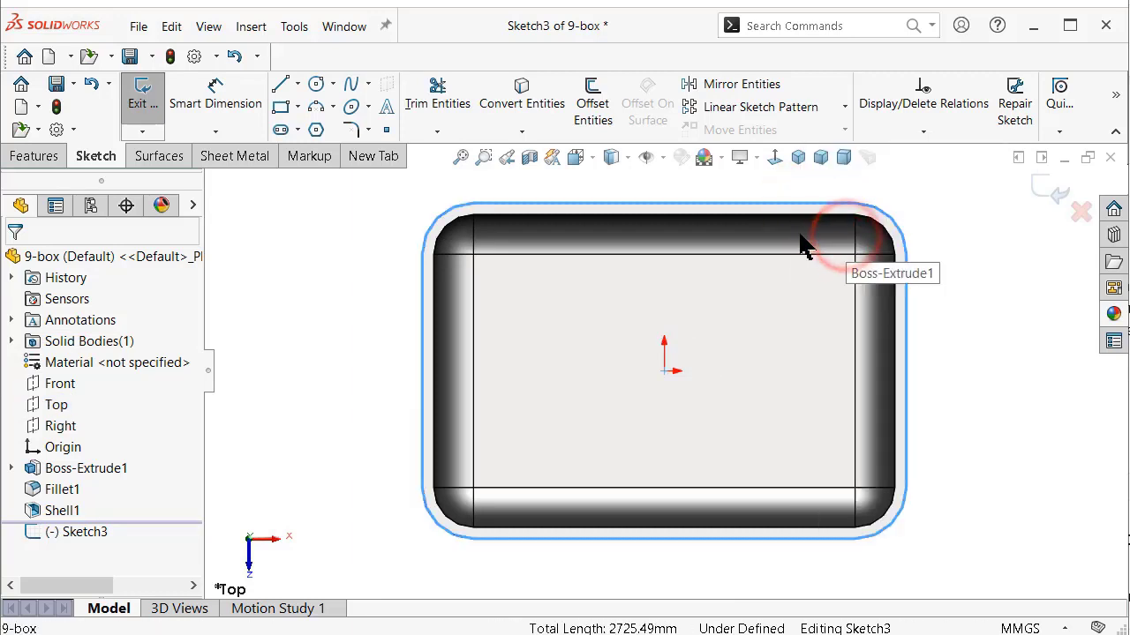
left_click(521, 88)
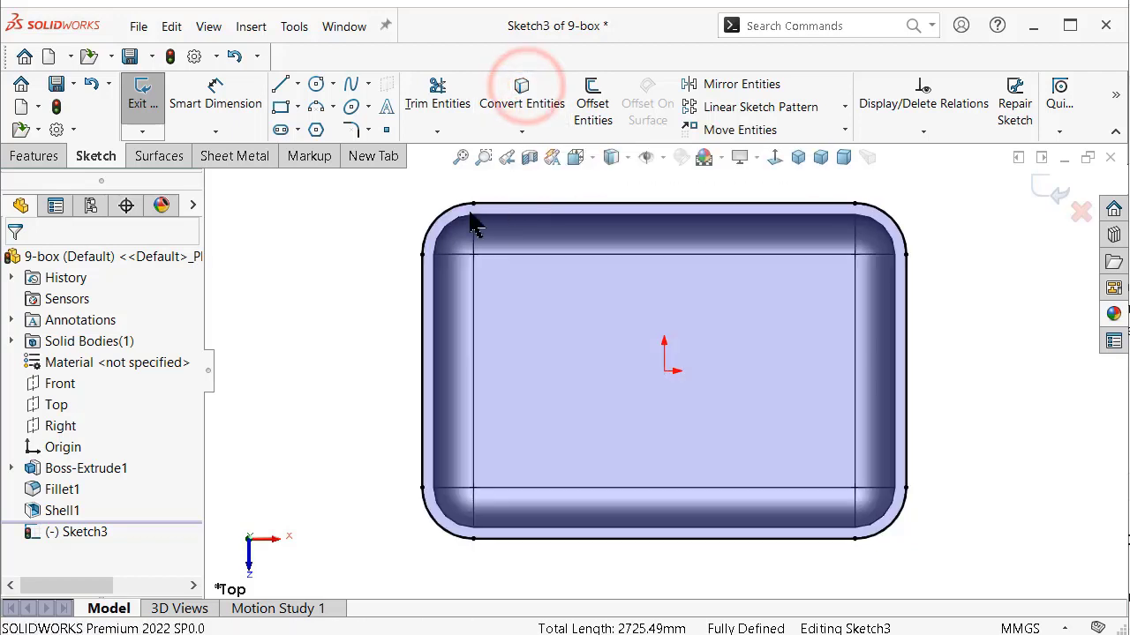
Step: Select the converted outline chain and preview an 80 mm outward offset
left_click(509, 207)
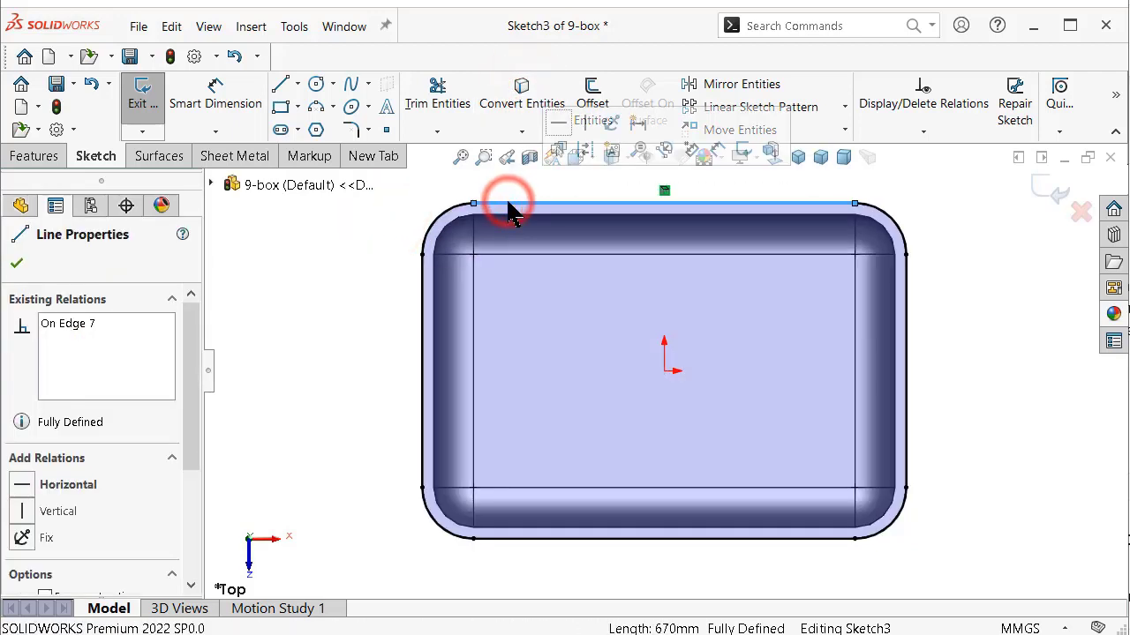
right_click(510, 211)
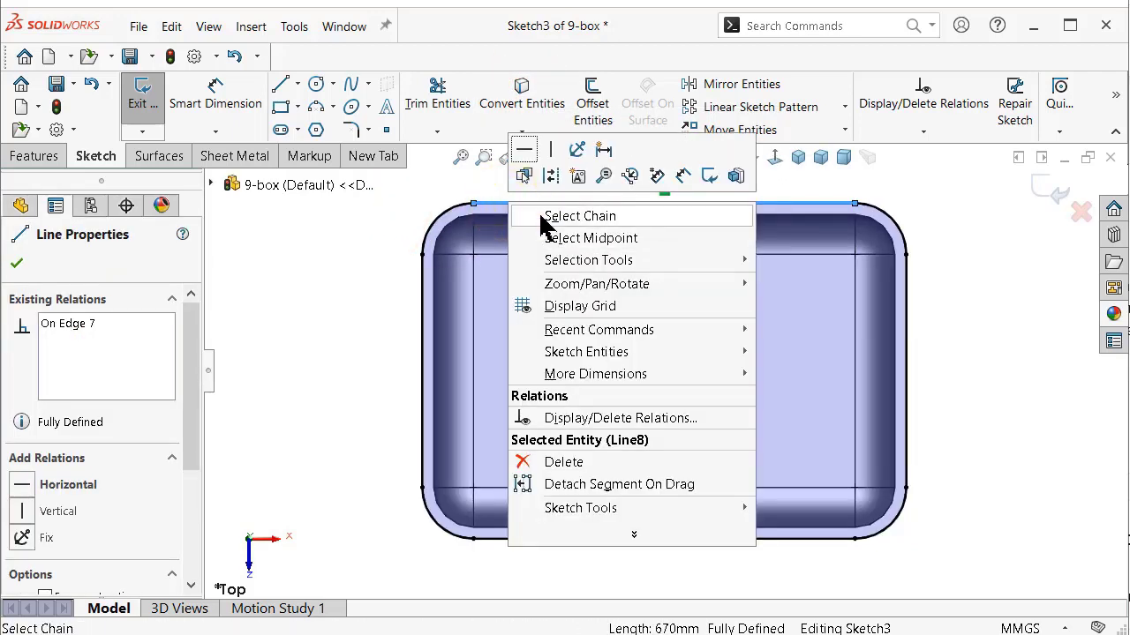
left_click(540, 216)
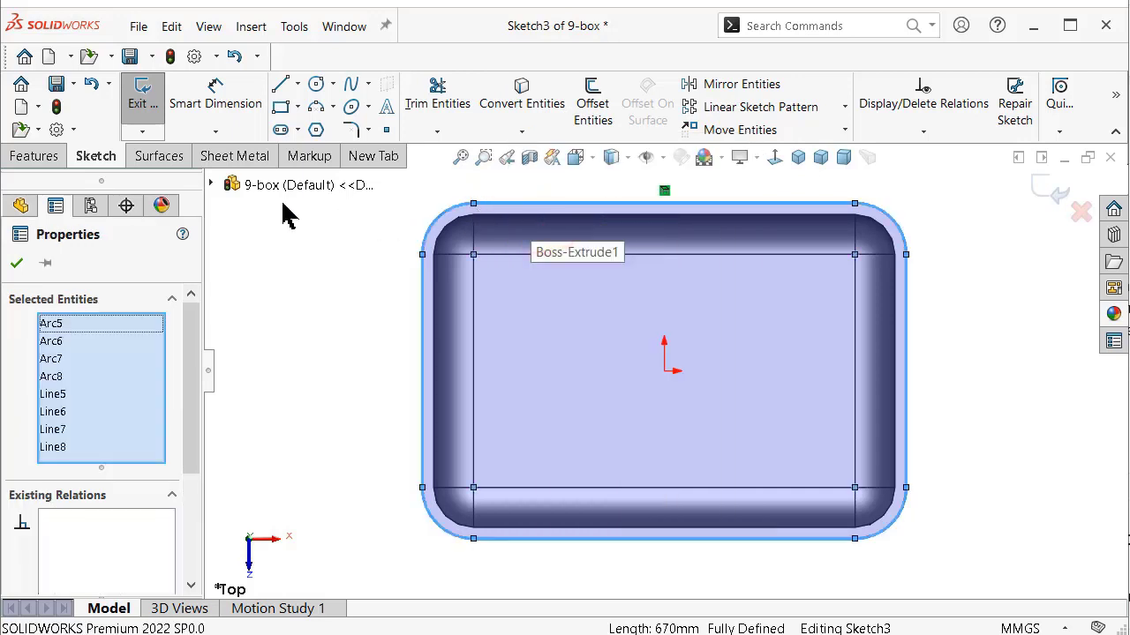
left_click(589, 97)
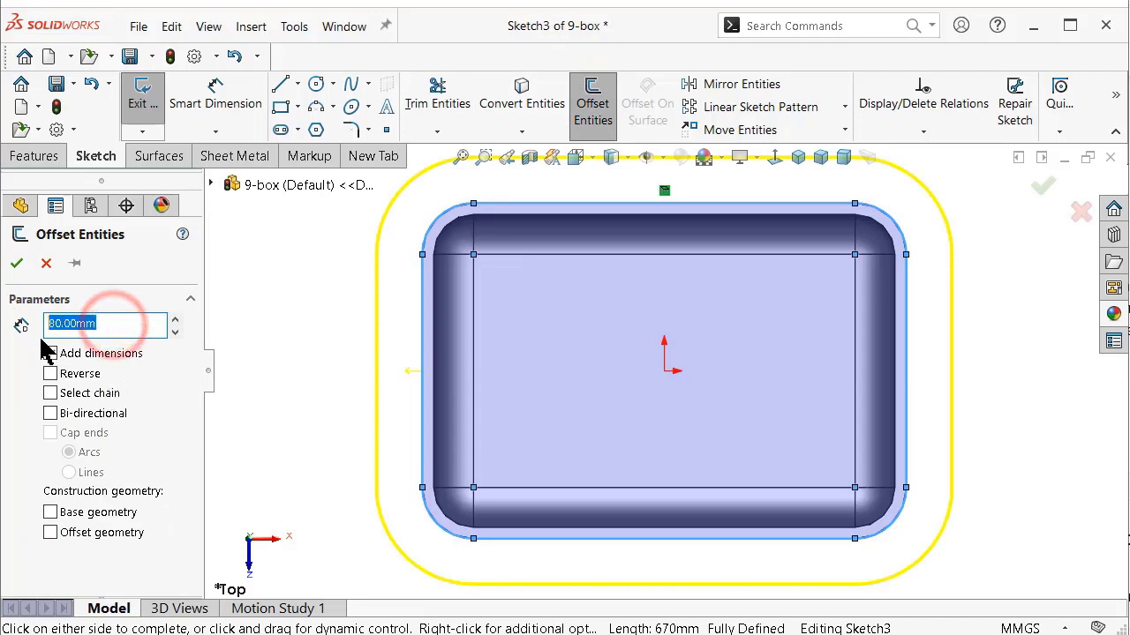
Step: Accept the 80 mm offset, then offset the inner outline chain 35 mm as construction geometry
left_click(19, 265)
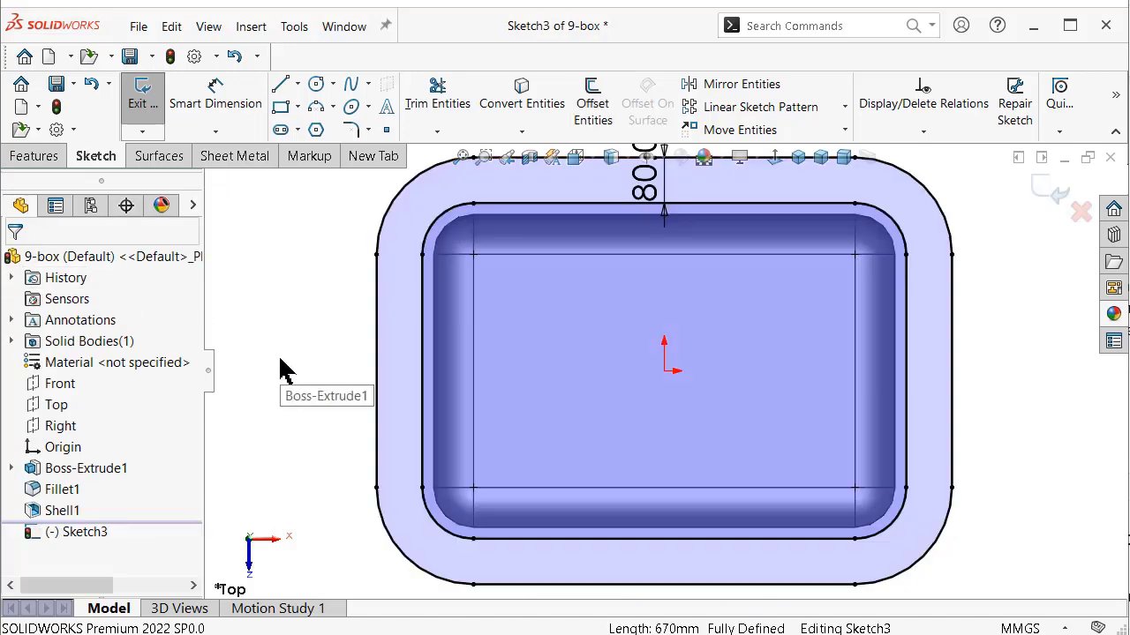
left_click(509, 212)
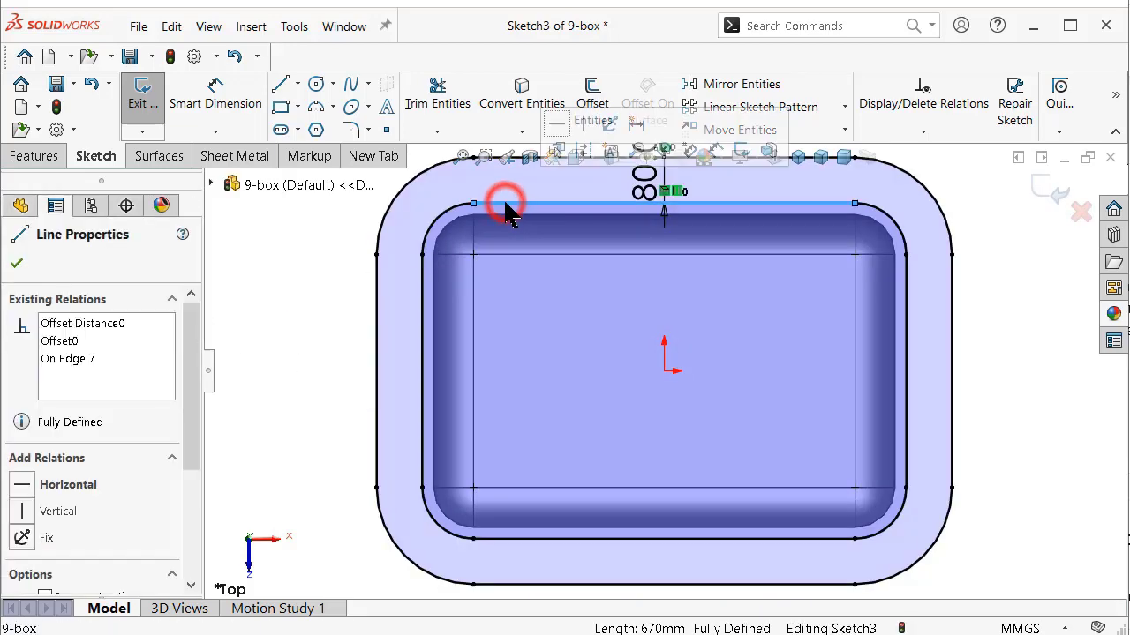
right_click(506, 207)
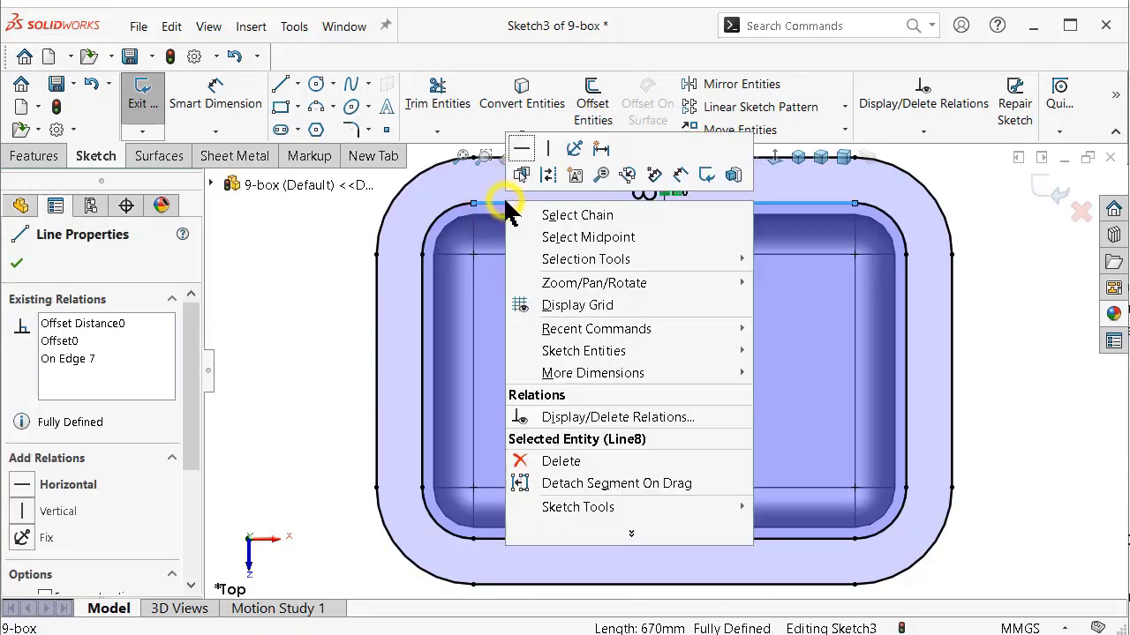
left_click(577, 215)
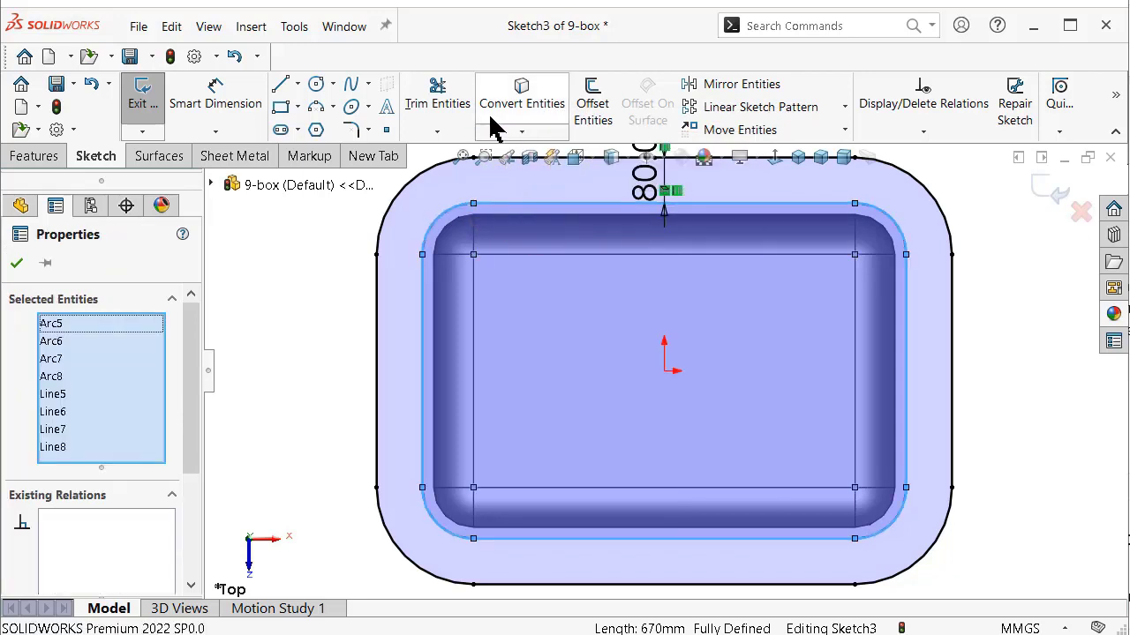
left_click(595, 120)
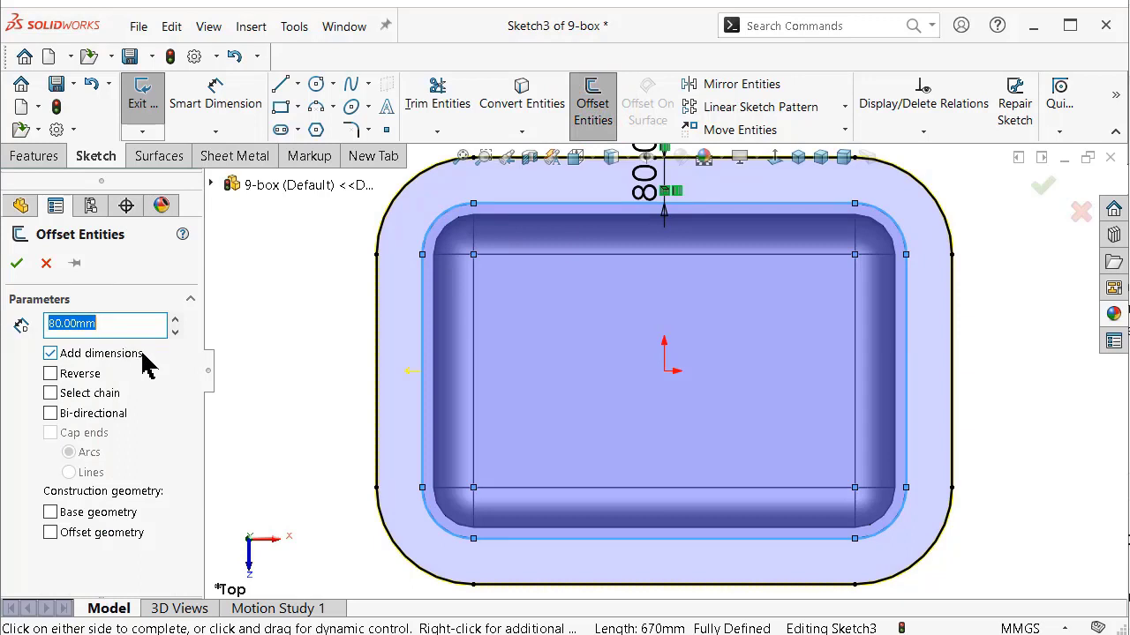
type("35")
key("Return")
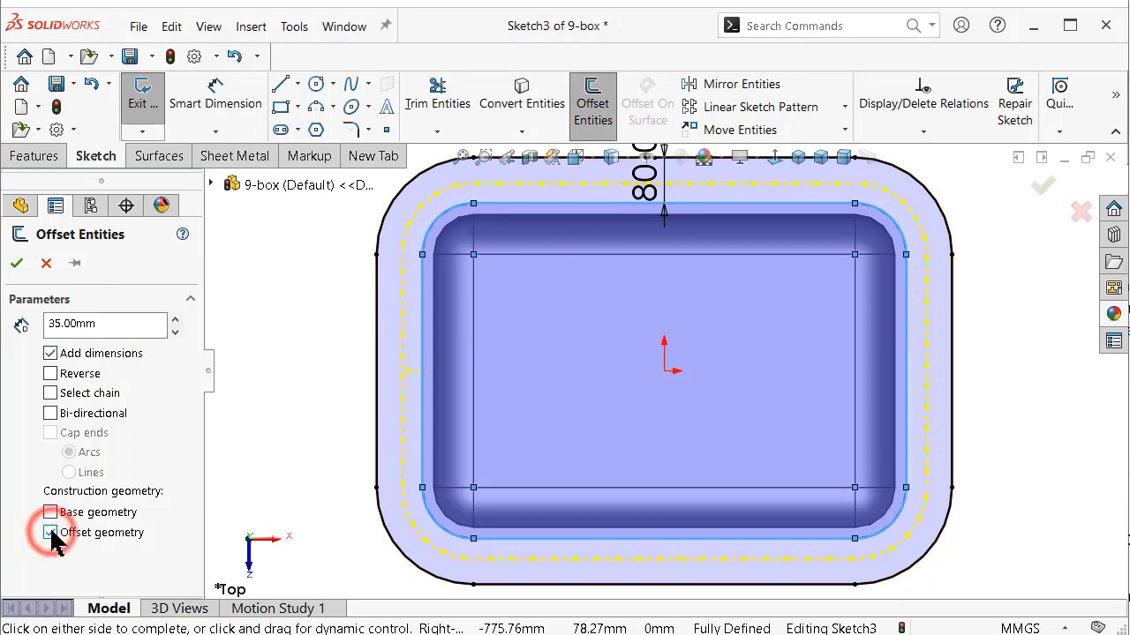
left_click(16, 263)
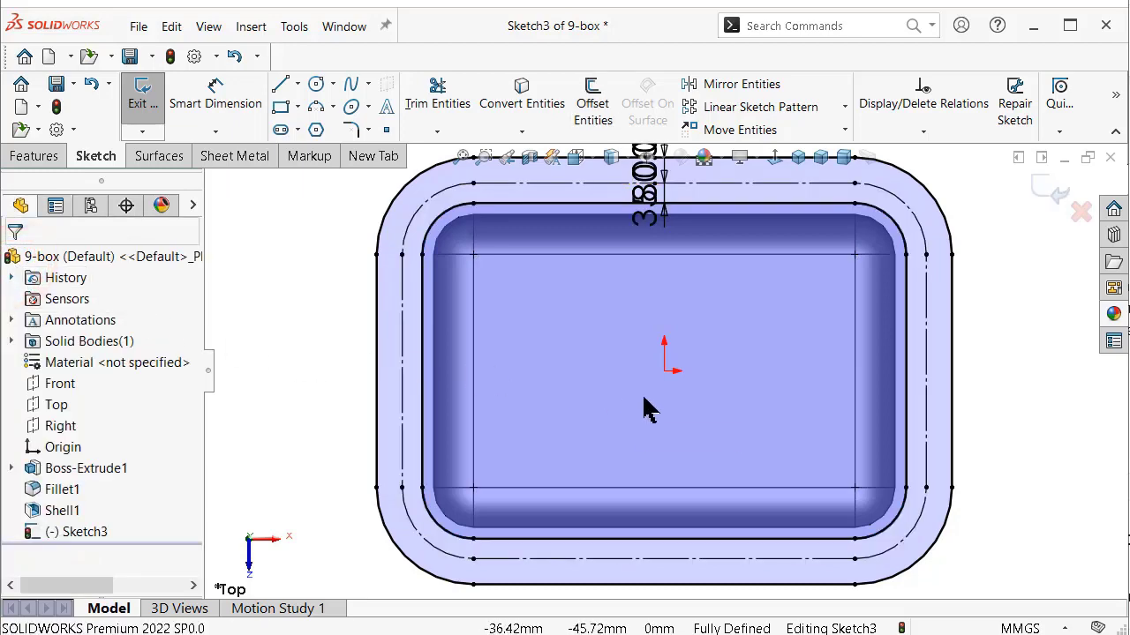
Step: Move the 80 mm and 35 mm offset dimensions aside
scroll(663, 216, "down", 3)
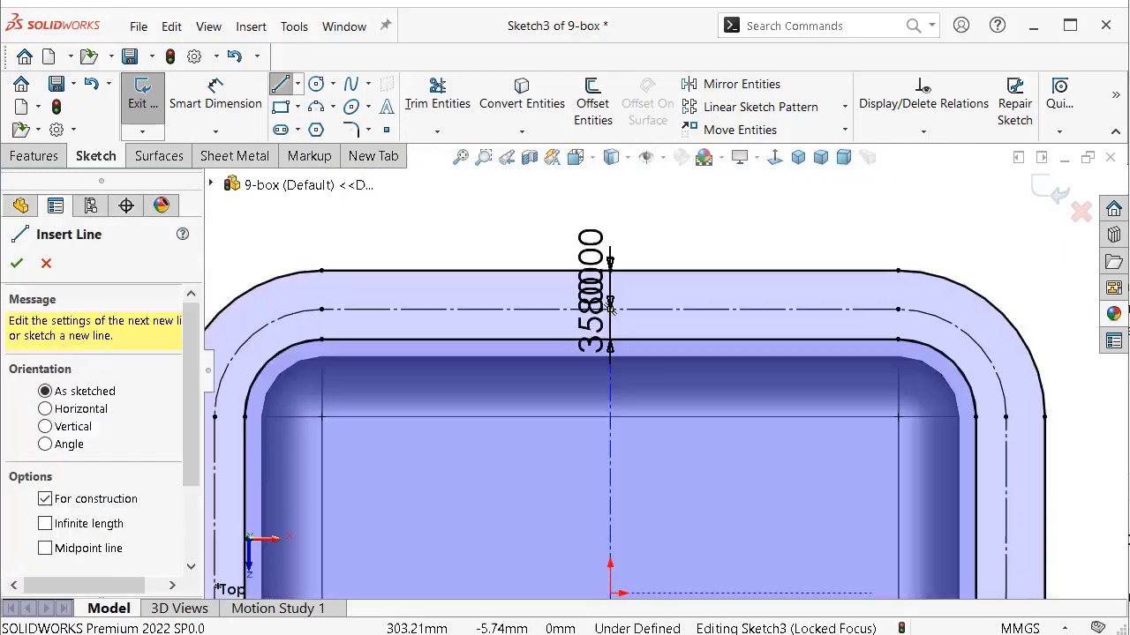
left_click(473, 287)
left_click_drag(473, 287, 391, 239)
left_click_drag(537, 282, 487, 263)
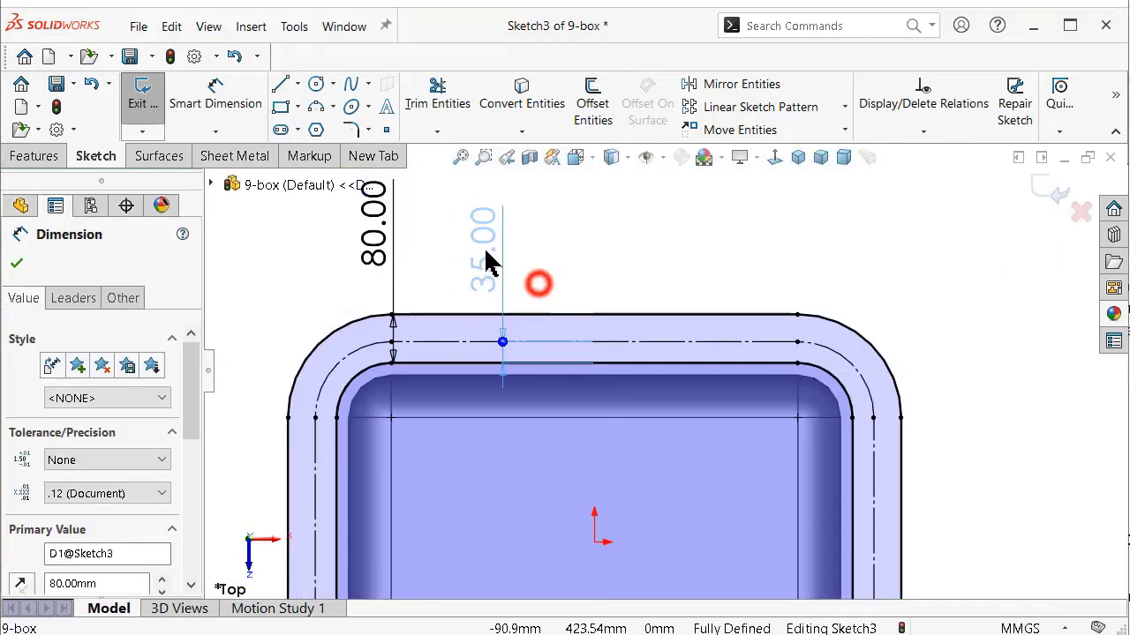
scroll(736, 313, "up", 2)
scroll(736, 328, "up", 2)
scroll(726, 345, "up", 2)
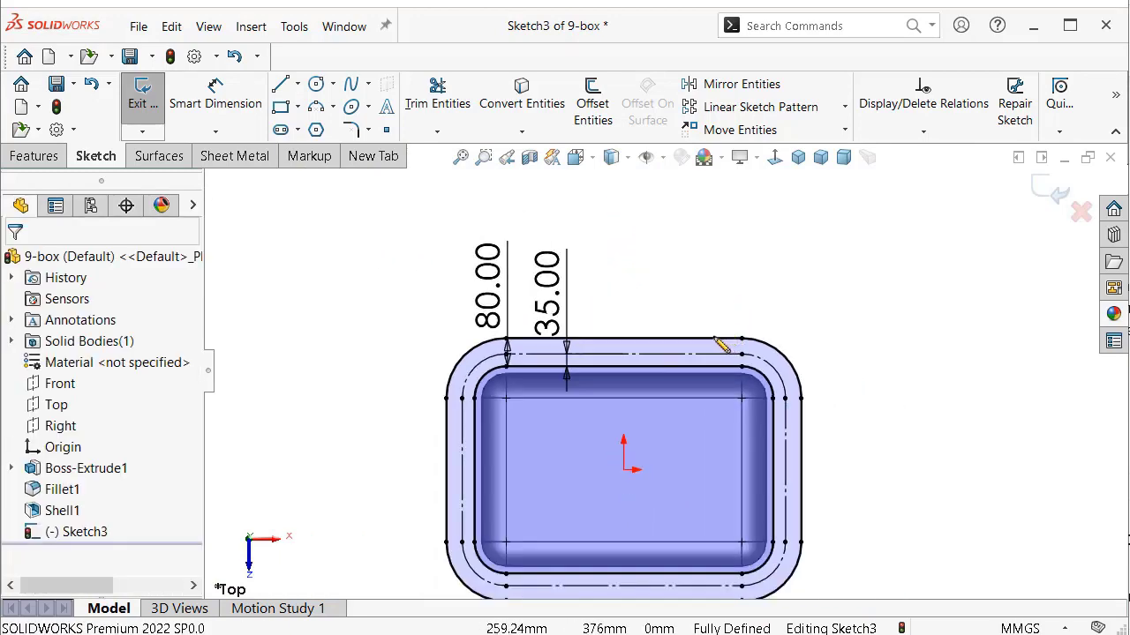
Step: Draw a vertical construction centerline from the top edge midpoint down to the bottom edge
key("ctrl+8")
key("ctrl+8")
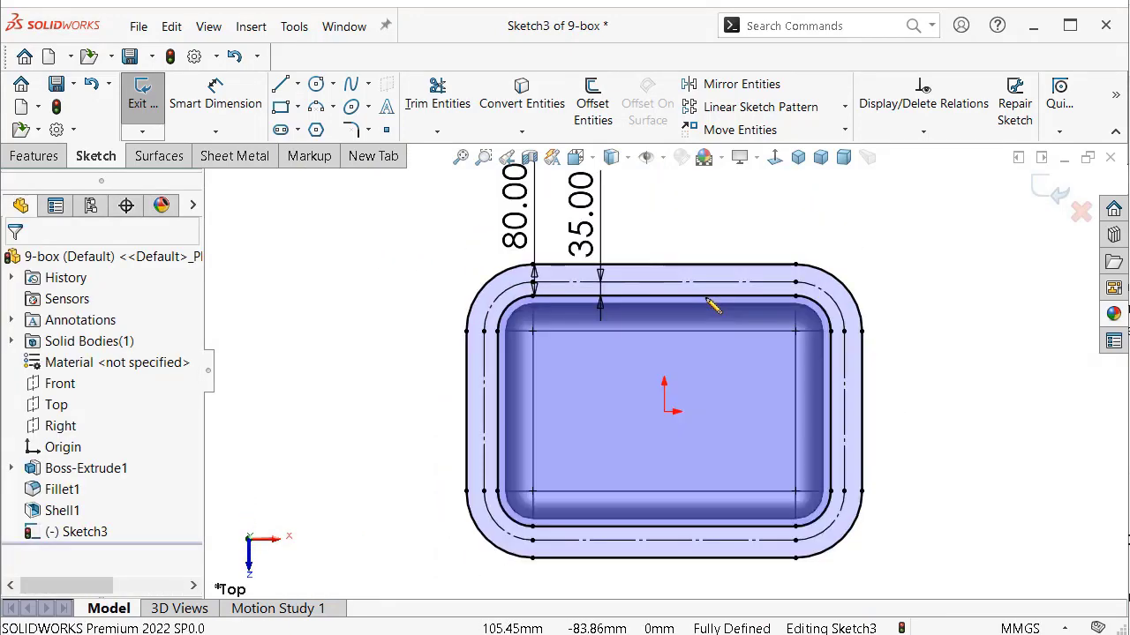
key("s")
left_click(884, 324)
left_click(902, 377)
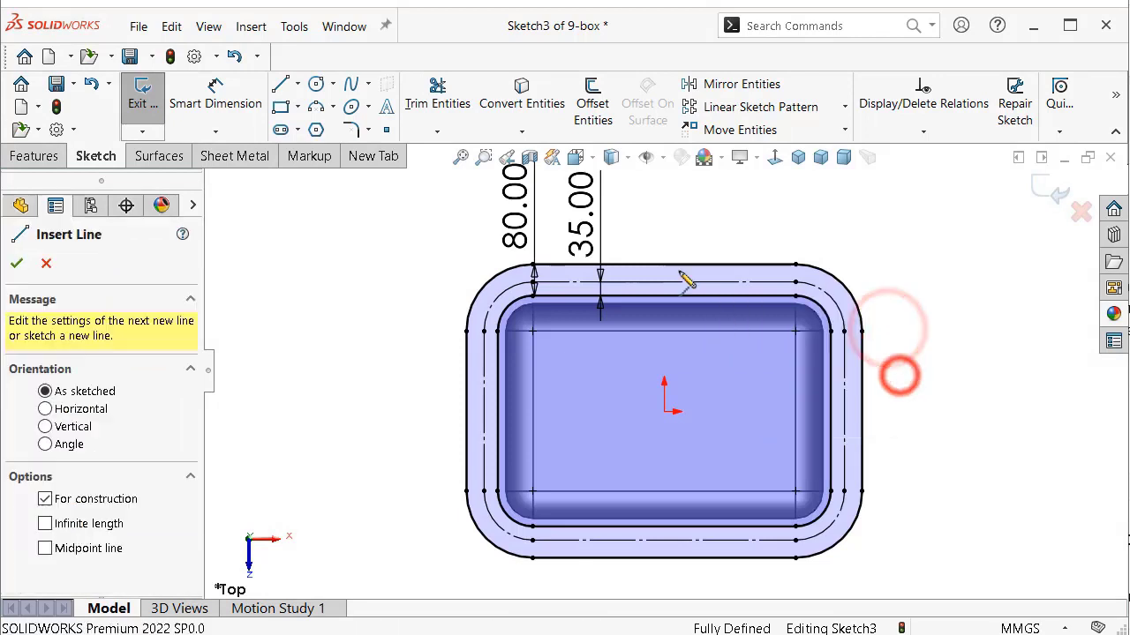
left_click(662, 263)
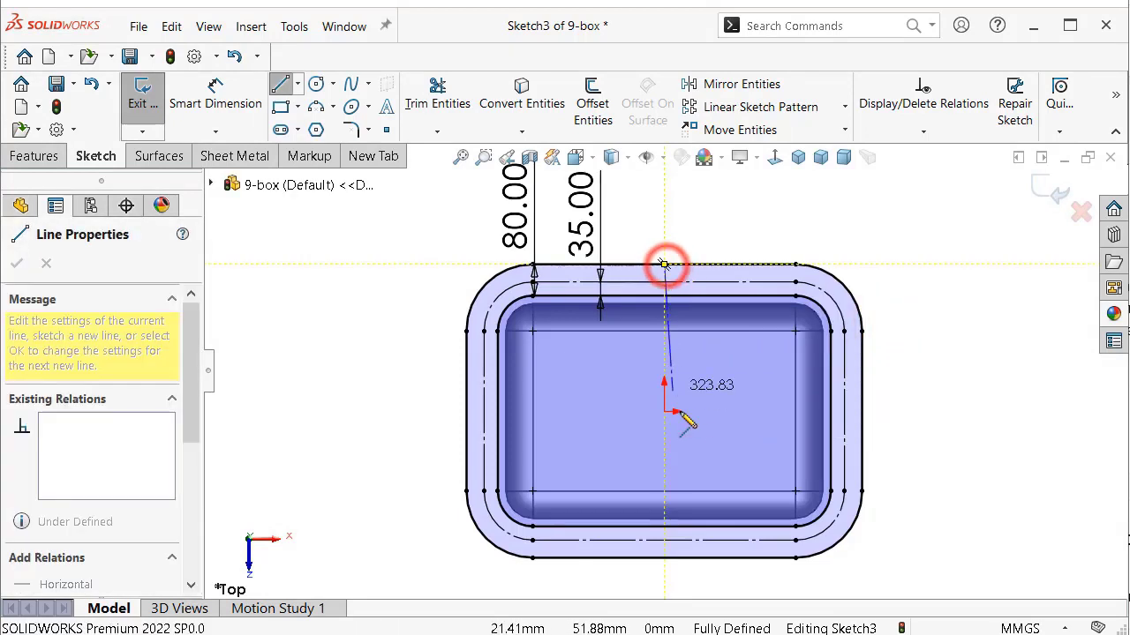
left_click(663, 558)
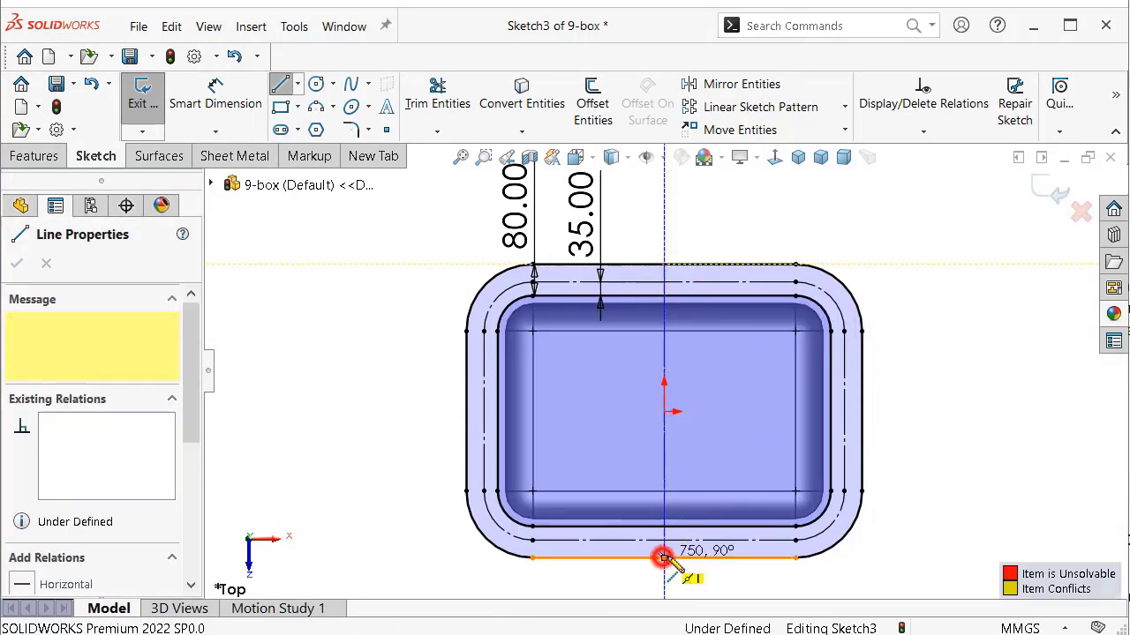
double_click(713, 583)
scroll(724, 391, "down", 3)
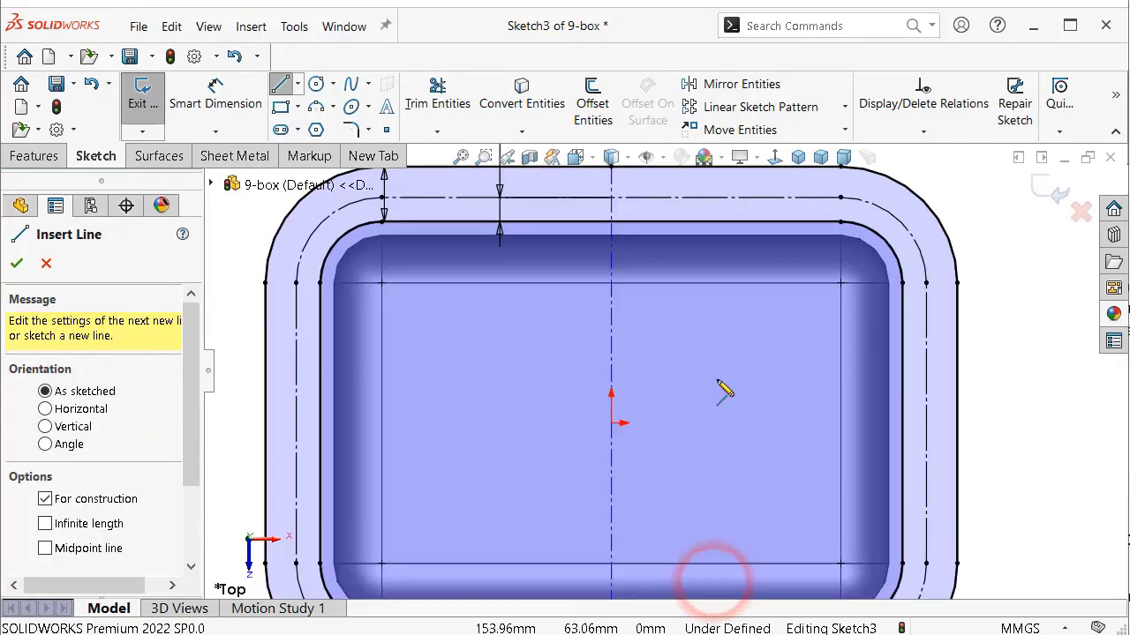
scroll(651, 260, "up", 2)
scroll(651, 259, "down", 1)
scroll(735, 340, "up", 2)
scroll(735, 340, "up", 1)
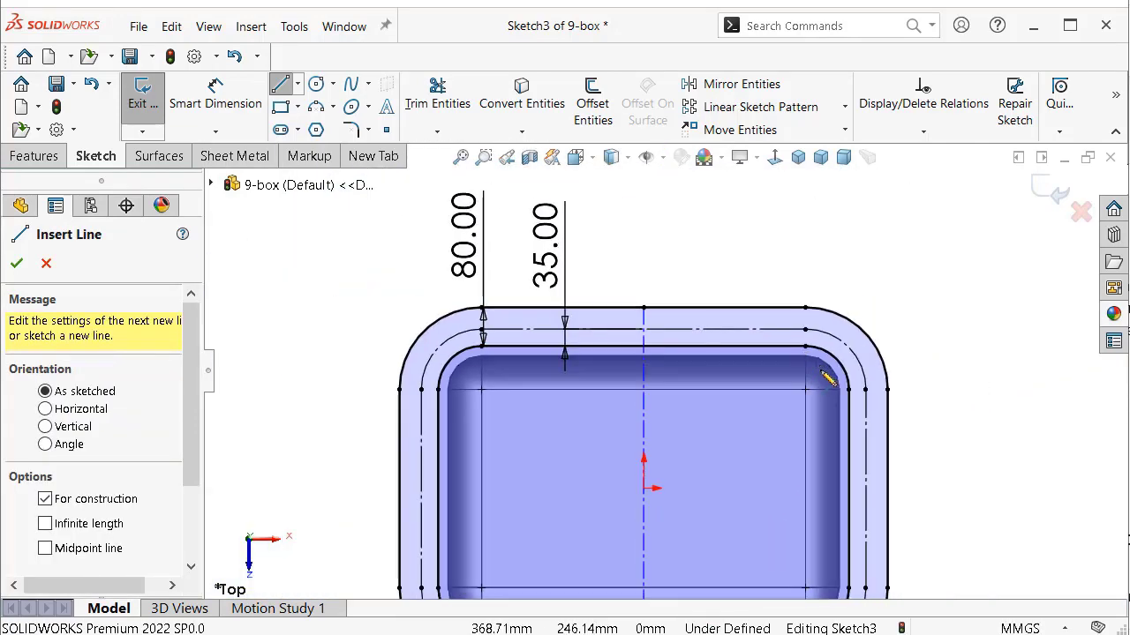
key("Escape")
scroll(661, 433, "down", 2)
scroll(685, 492, "up", 2)
scroll(634, 427, "down", 4)
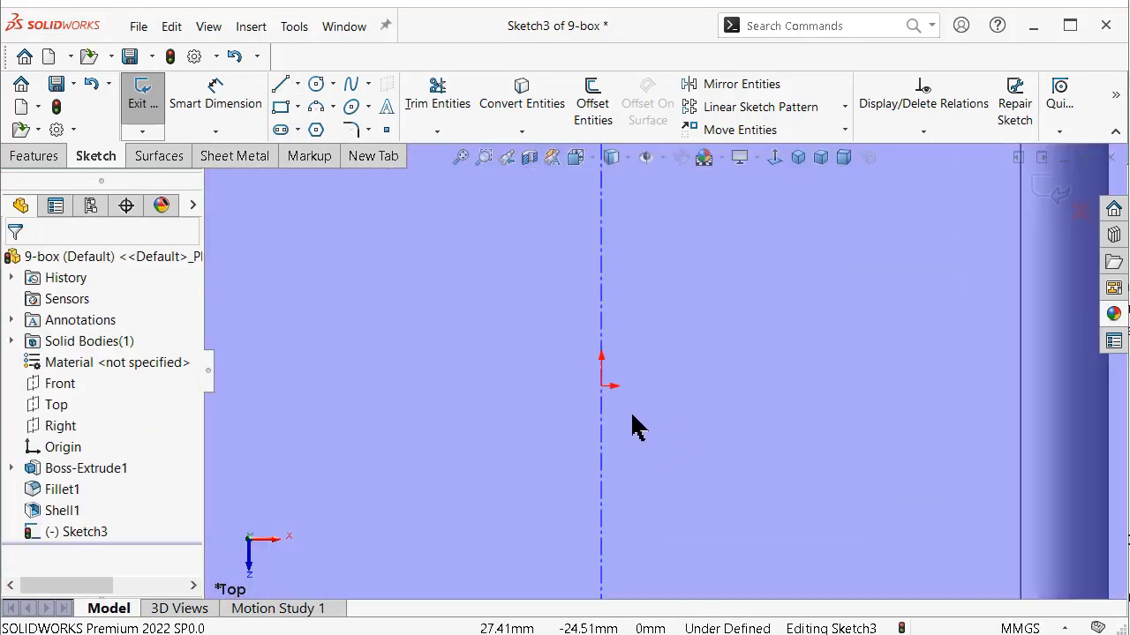
key("f")
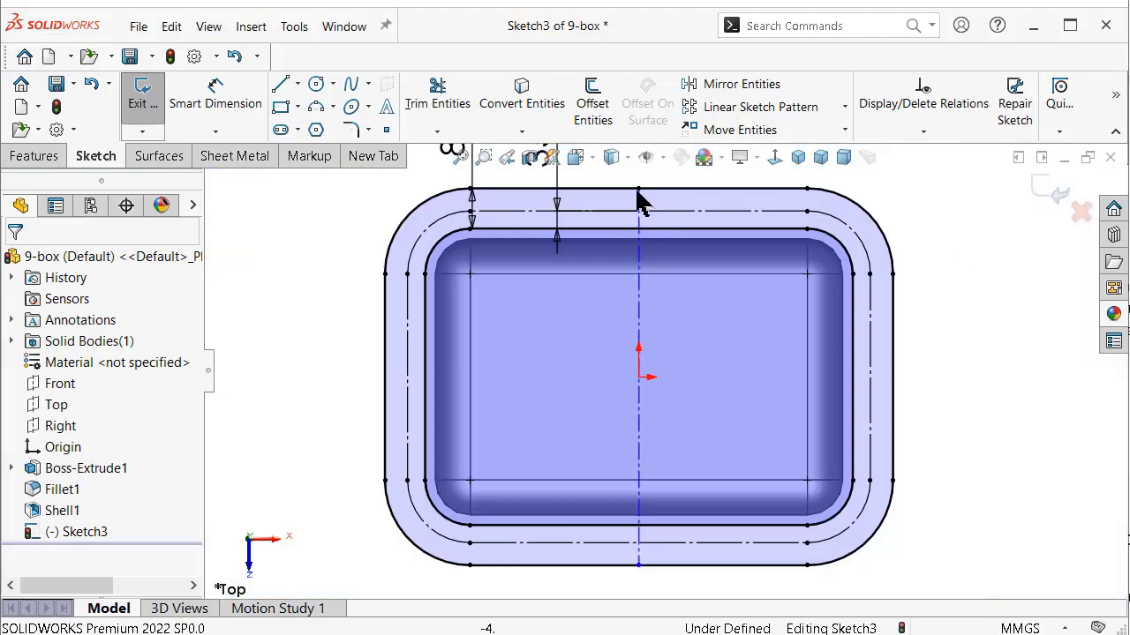
Step: Make the centerline vertical and delete the outer offset loop's top line
left_click(638, 256)
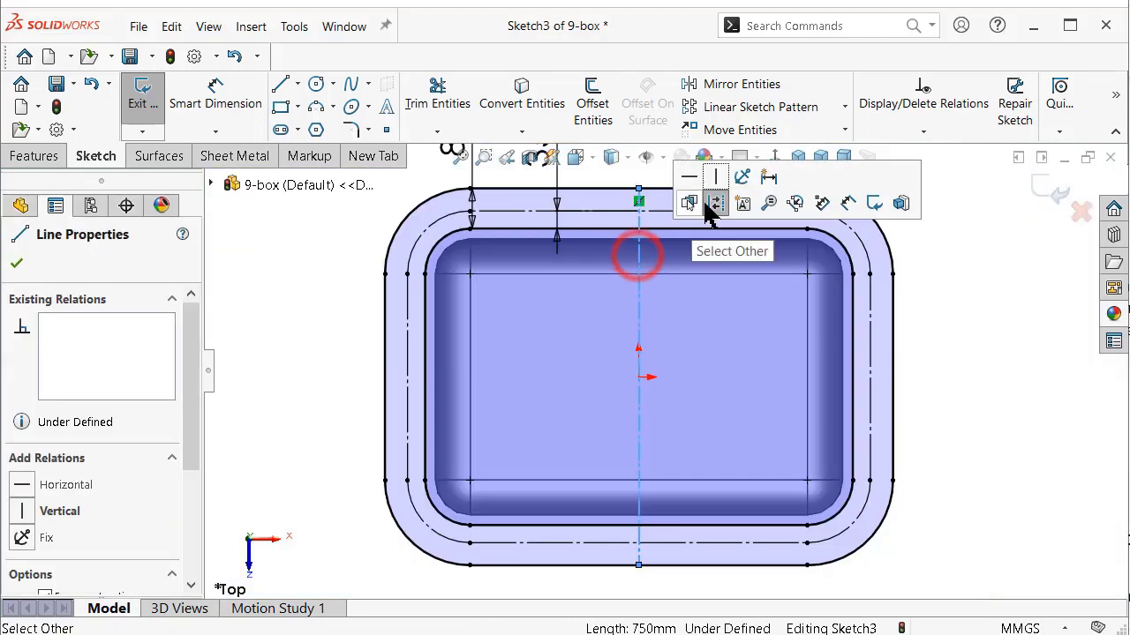
left_click(728, 205)
left_click(953, 281)
scroll(693, 247, "down", 3)
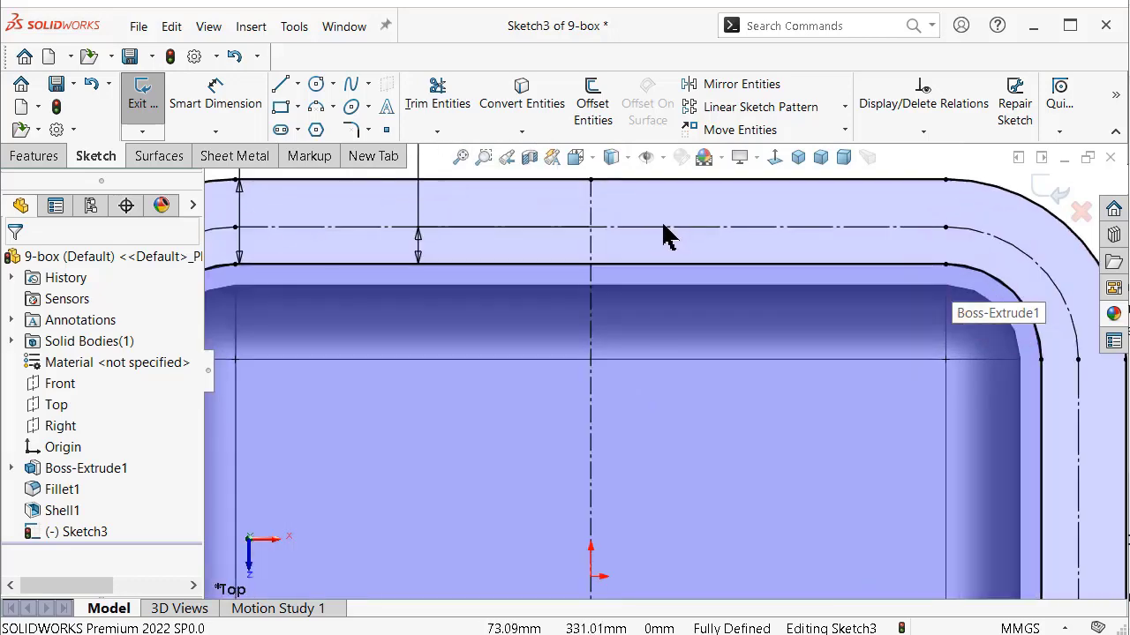
scroll(664, 234, "down", 2)
scroll(645, 218, "up", 3)
scroll(748, 446, "up", 2)
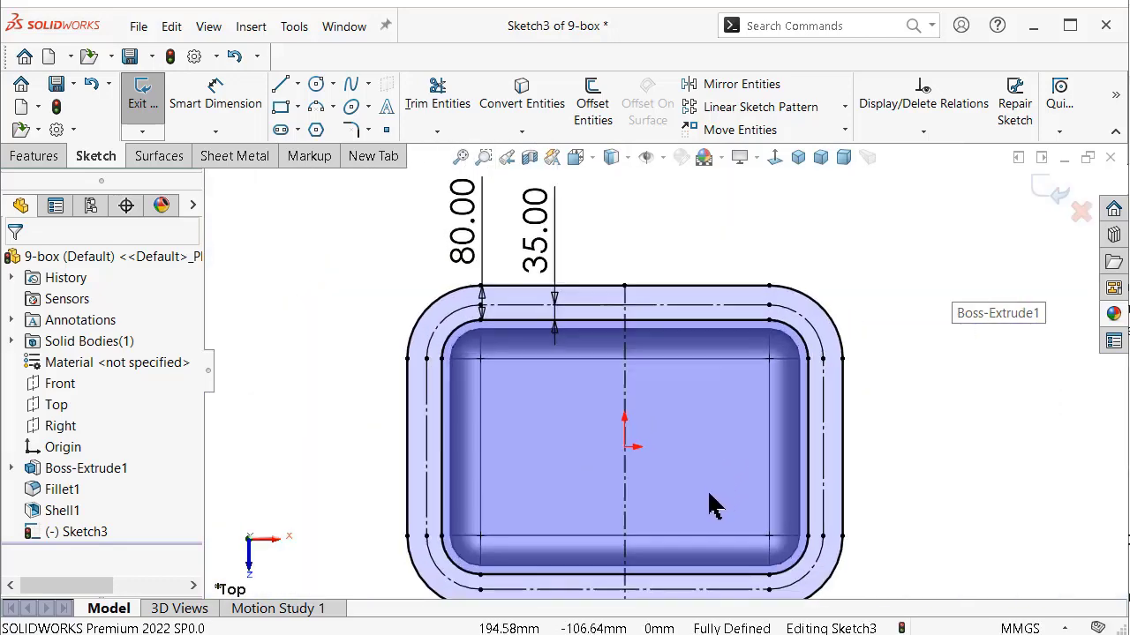
left_click(722, 305)
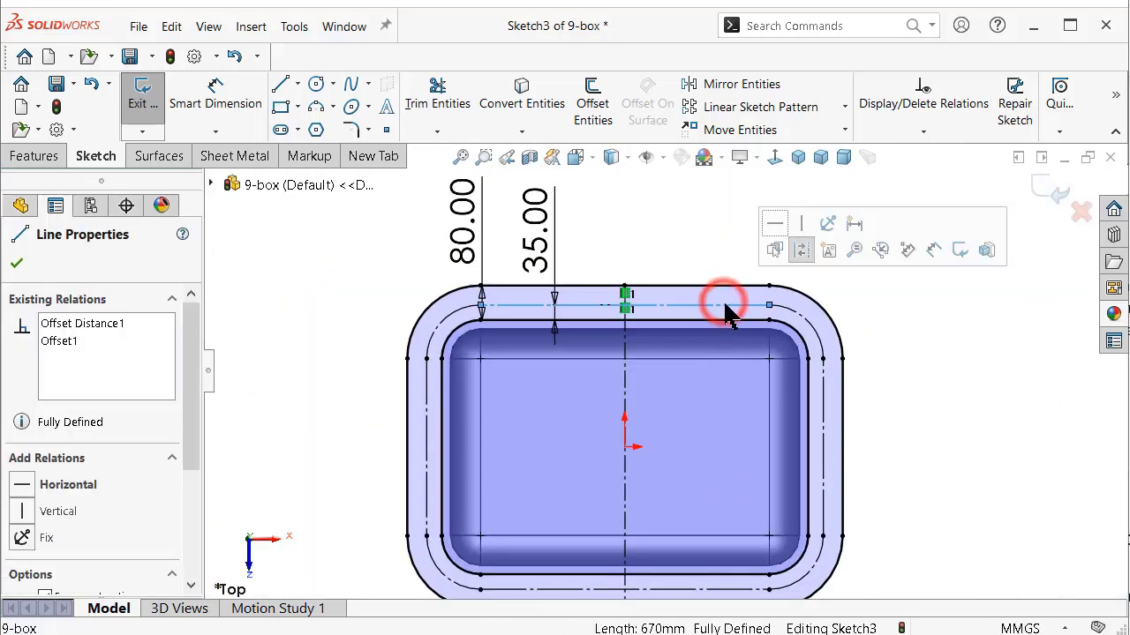
key("Delete")
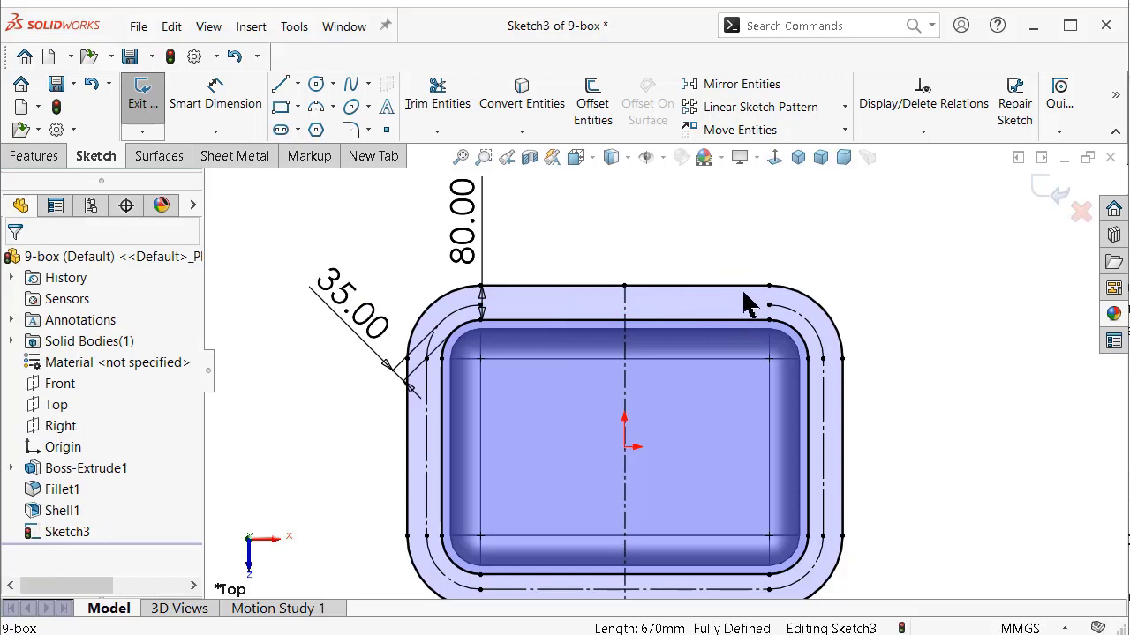
Step: Draw a horizontal centerline across the flange's top strip from corner point to corner point
key("s")
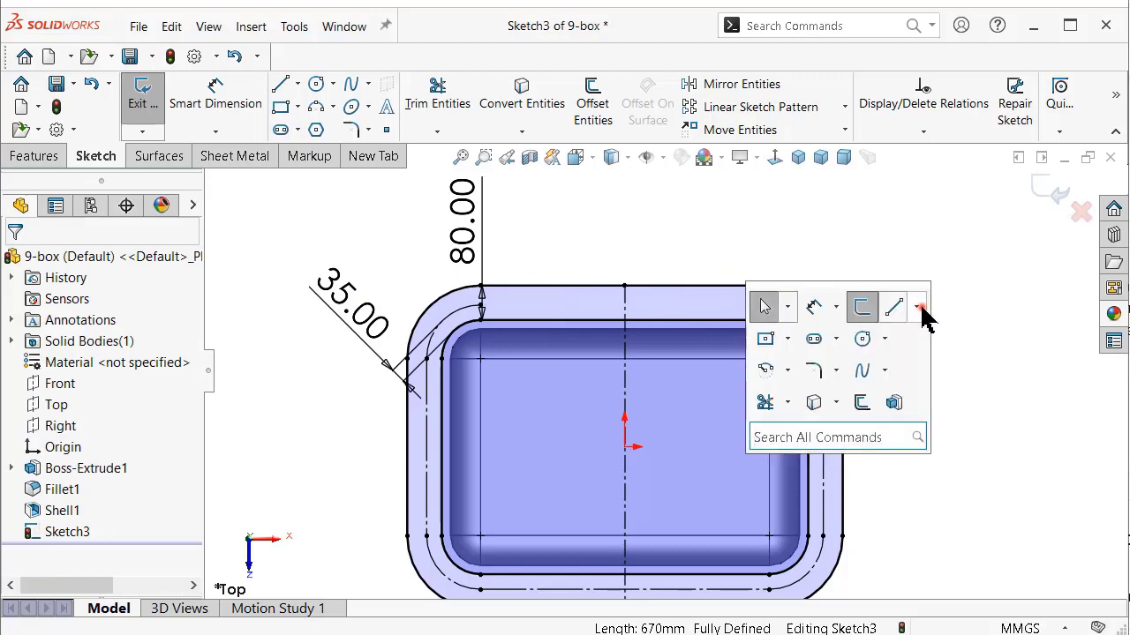
left_click(919, 307)
left_click(922, 355)
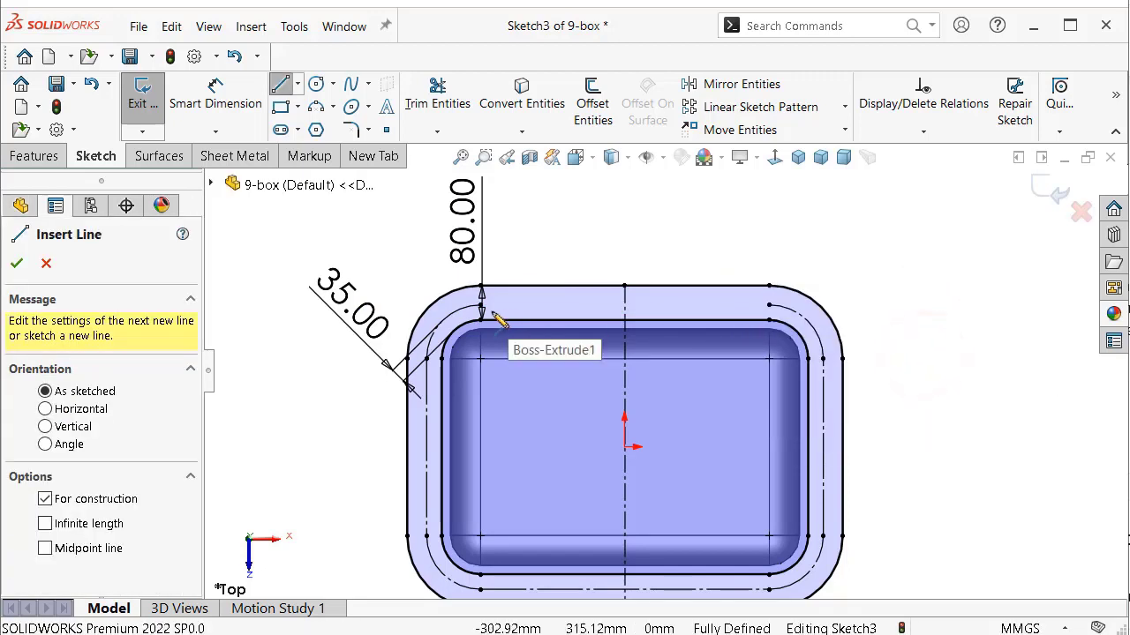
left_click(481, 307)
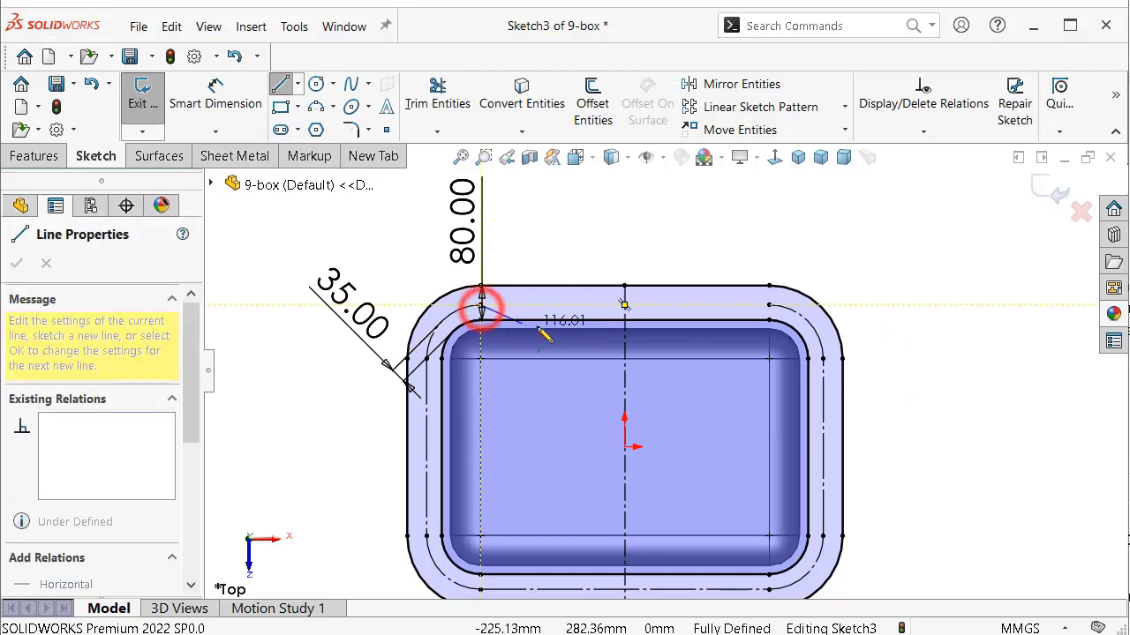
left_click(623, 305)
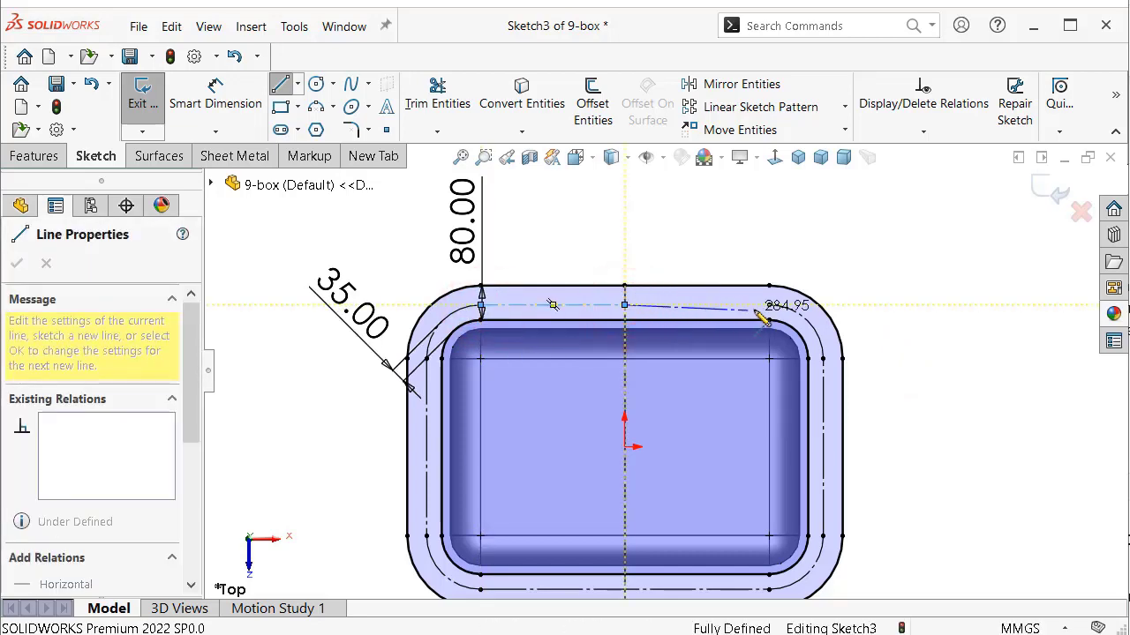
left_click(769, 305)
key("Escape")
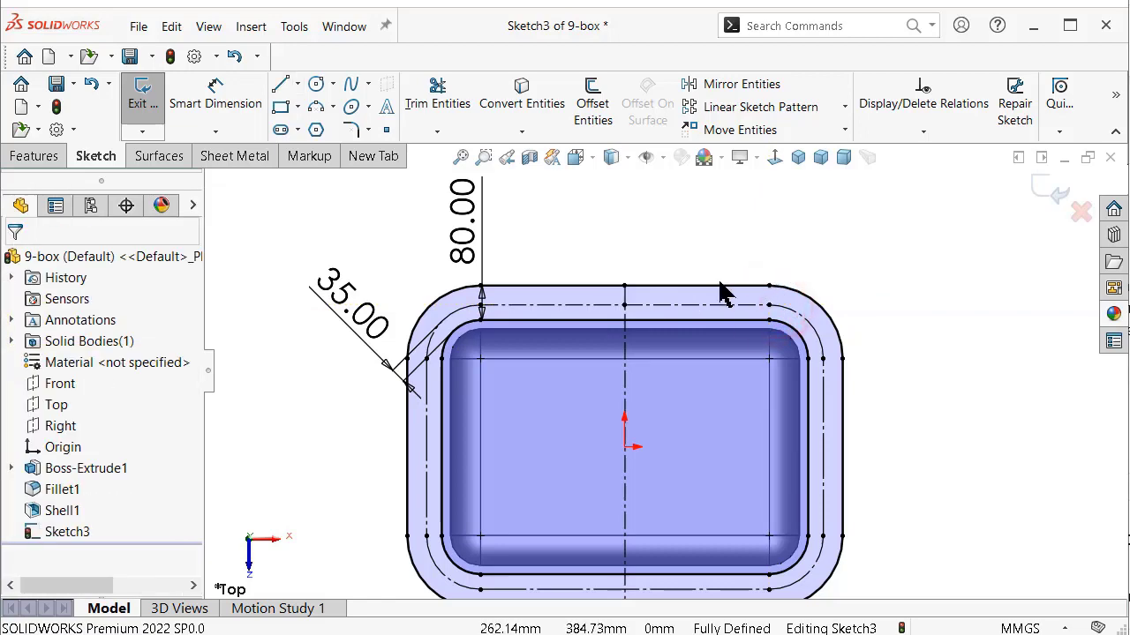
scroll(653, 308, "up", 3)
scroll(640, 388, "down", 2)
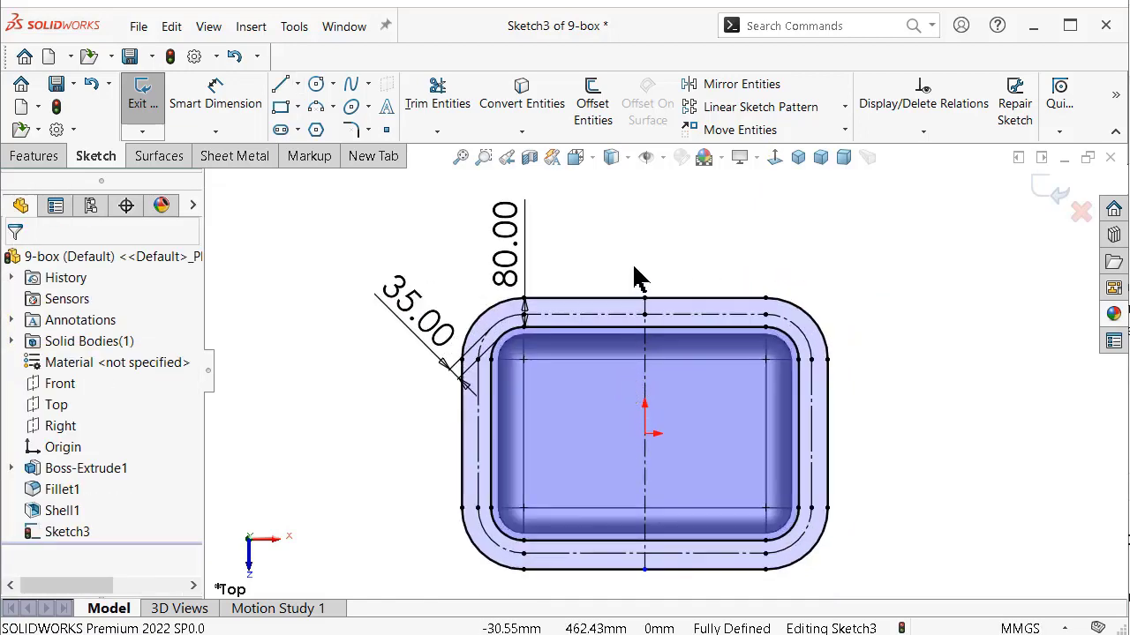
Step: With Dynamic Mirror about the vertical centerline, place point pairs on the top and bottom centerlines
left_click(820, 25)
type("dy")
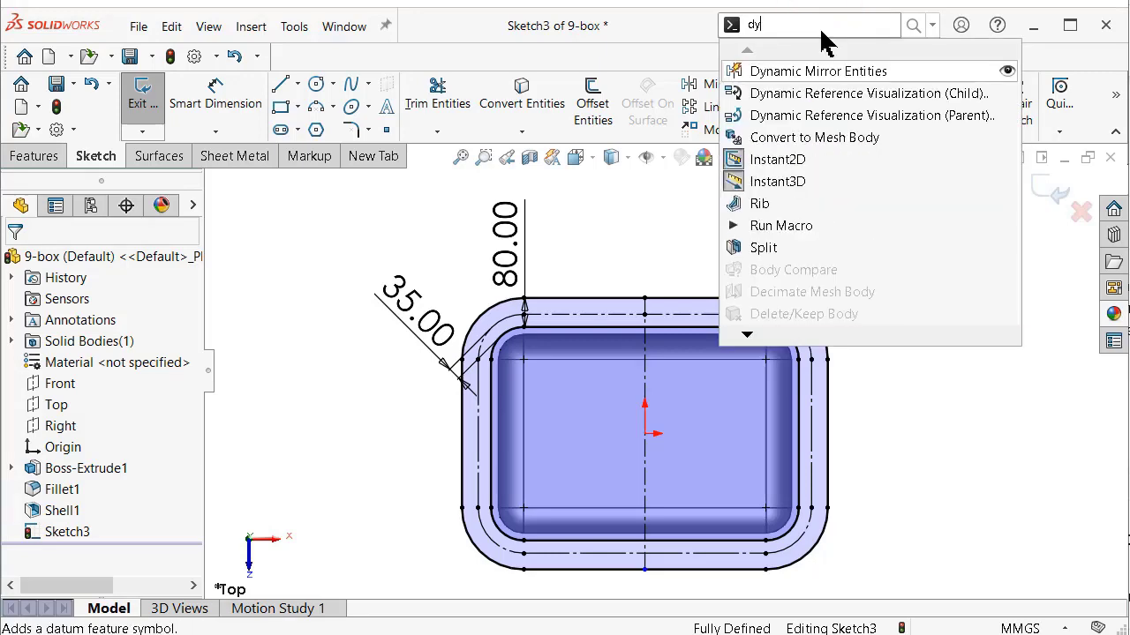
left_click(816, 75)
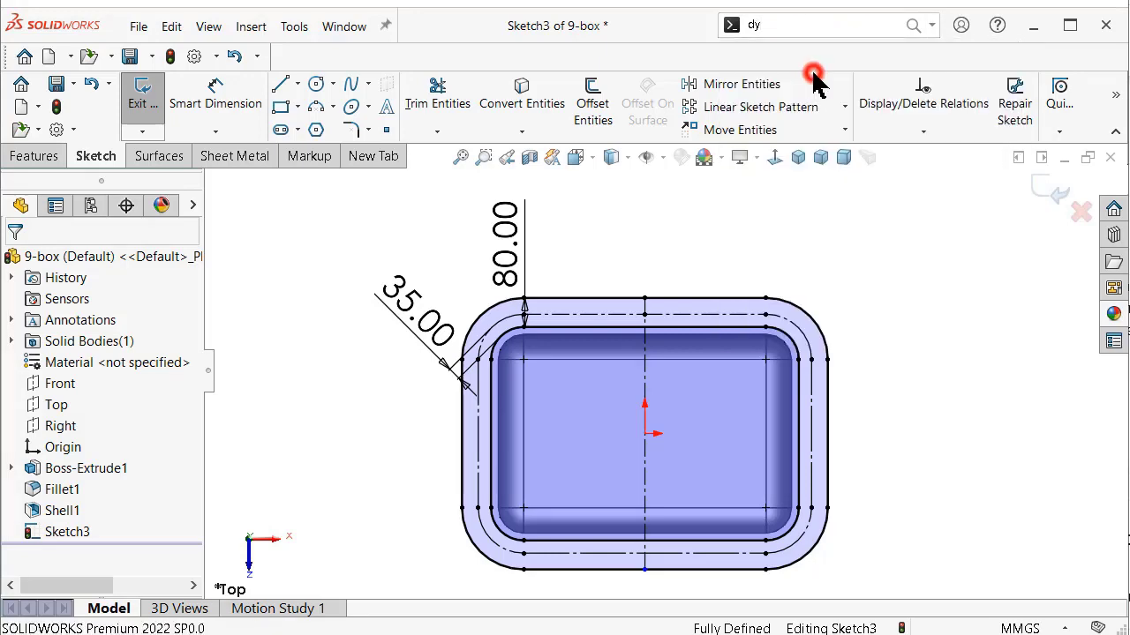
left_click(643, 360)
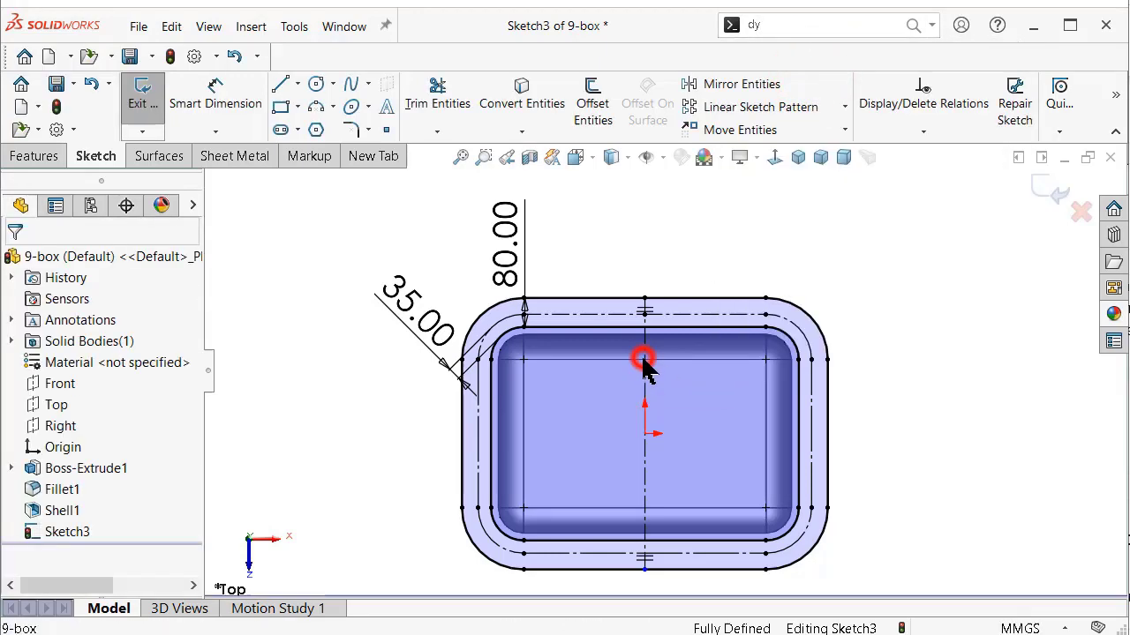
left_click(385, 129)
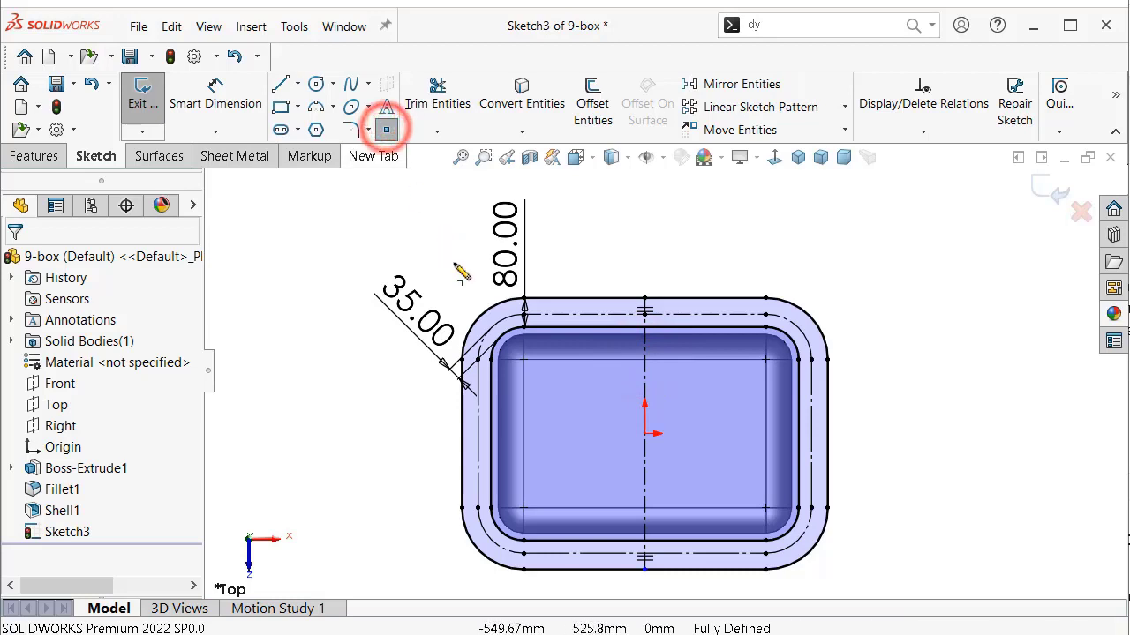
left_click(584, 317)
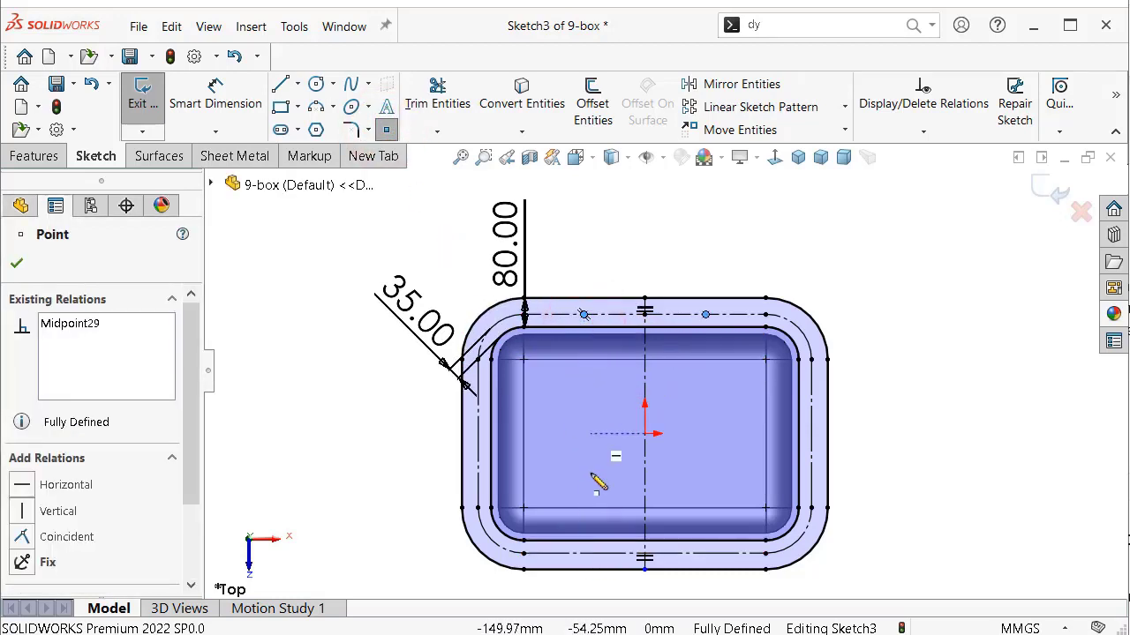
left_click(585, 556)
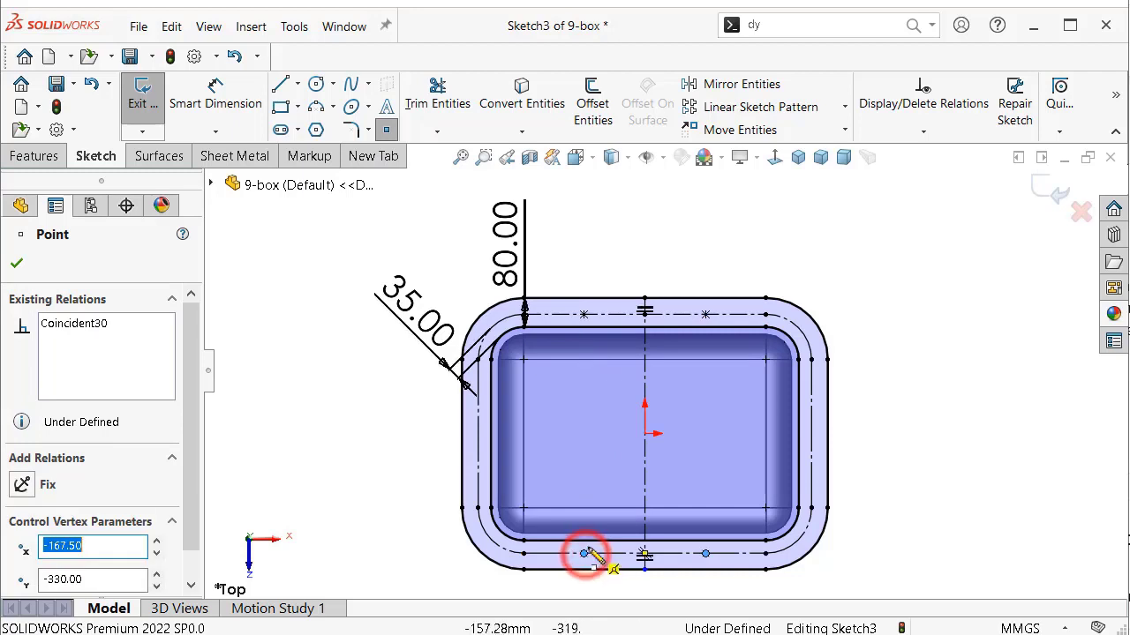
key("Escape")
Step: Align the top and bottom points with a Vertical relation, then turn Dynamic Mirror off
left_click(584, 315)
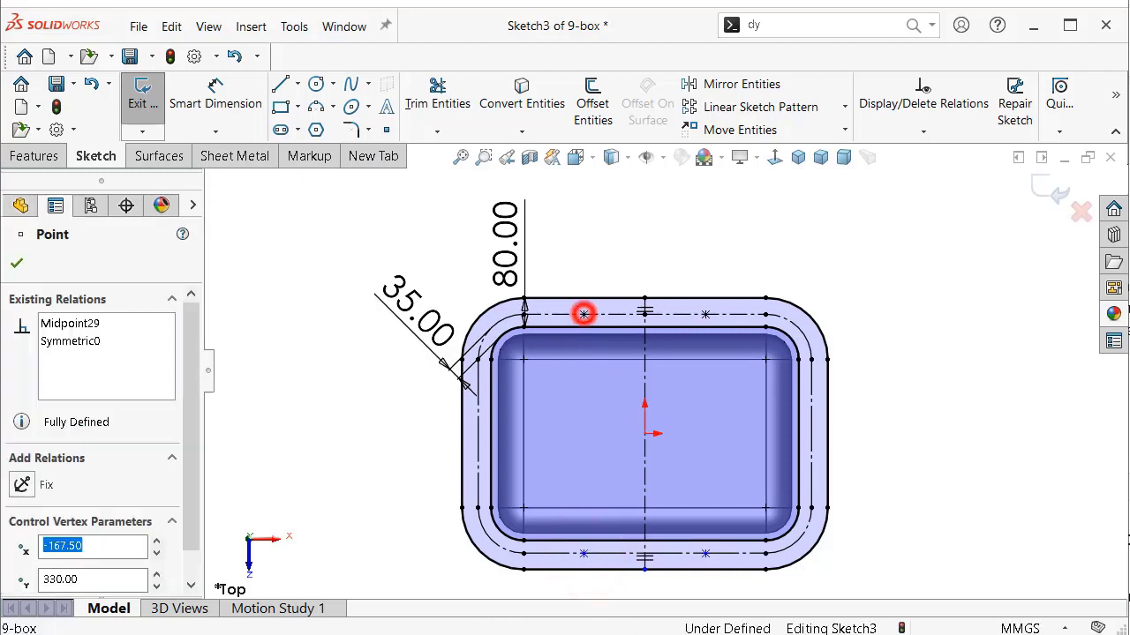
left_click(584, 555, "ctrl")
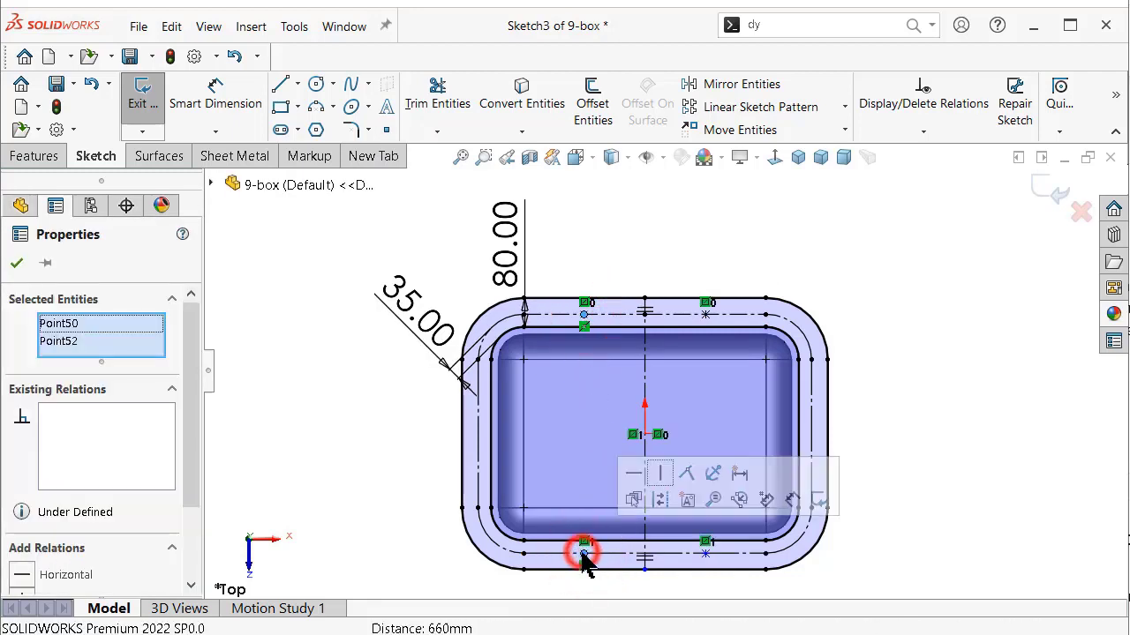
left_click(661, 471)
left_click(948, 298)
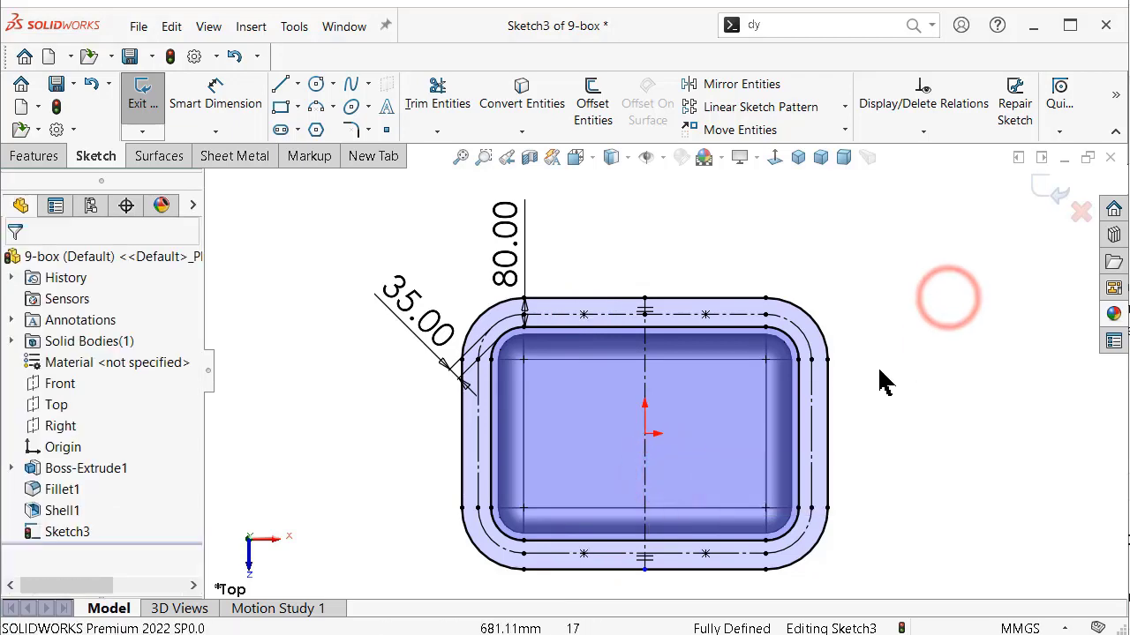
left_click(911, 29)
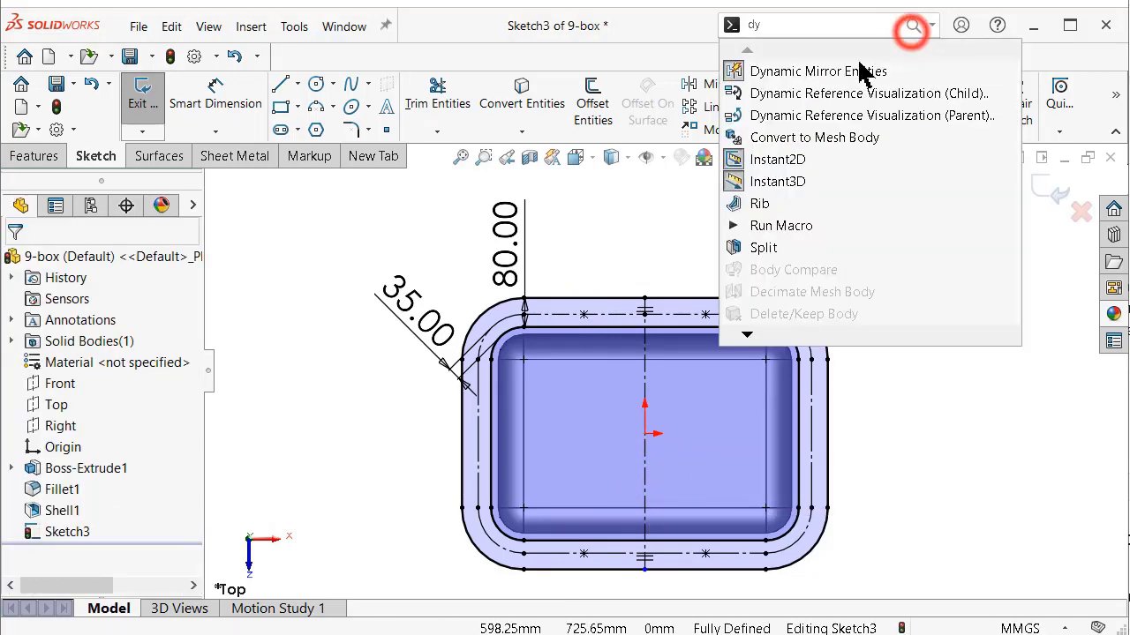
left_click(850, 70)
left_click(962, 201)
mouse_move(923, 232)
middle_mouse_down()
mouse_move(894, 242)
mouse_move(850, 232)
middle_mouse_up()
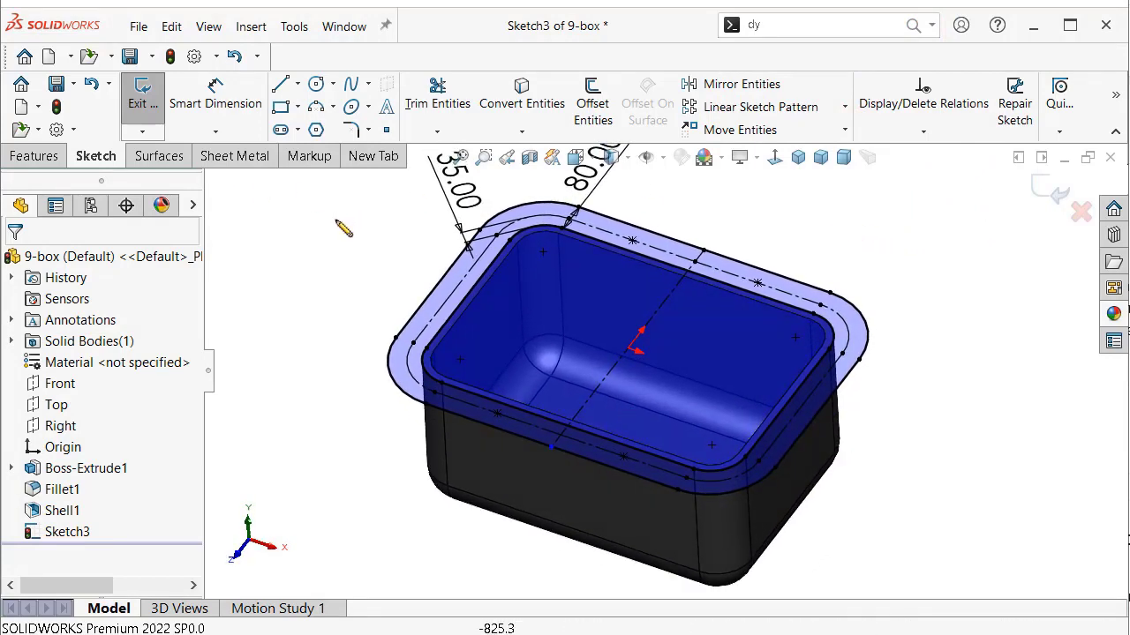
Step: Extrude the flange sketch Blind 20 mm in the reversed, downward direction as Boss-Extrude2
key("s")
left_click(511, 403)
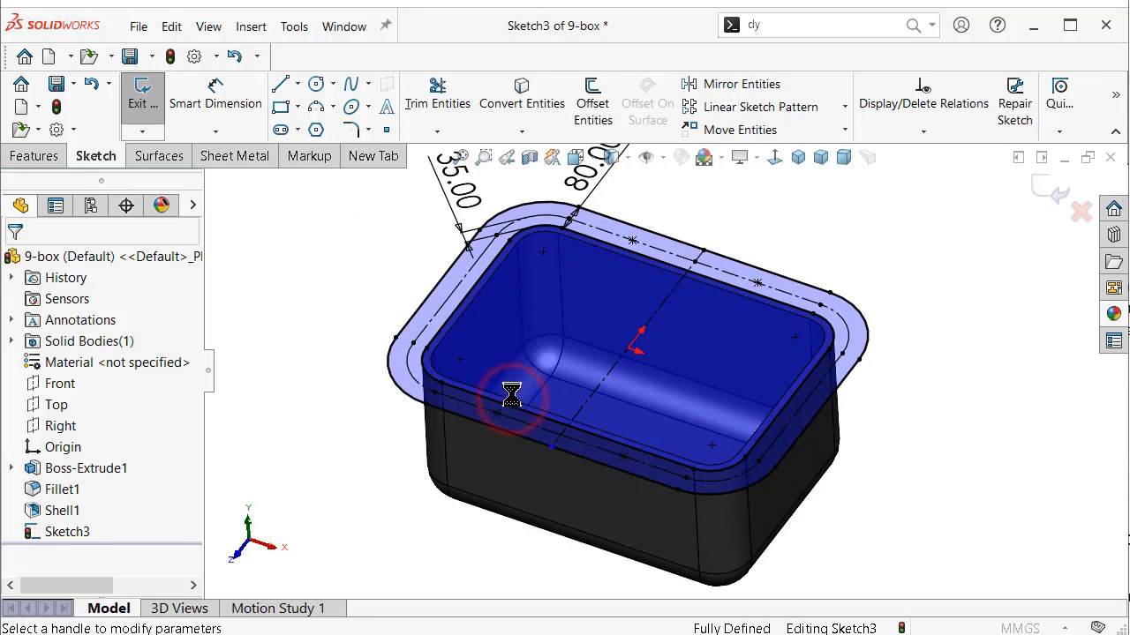
key("ctrl+1")
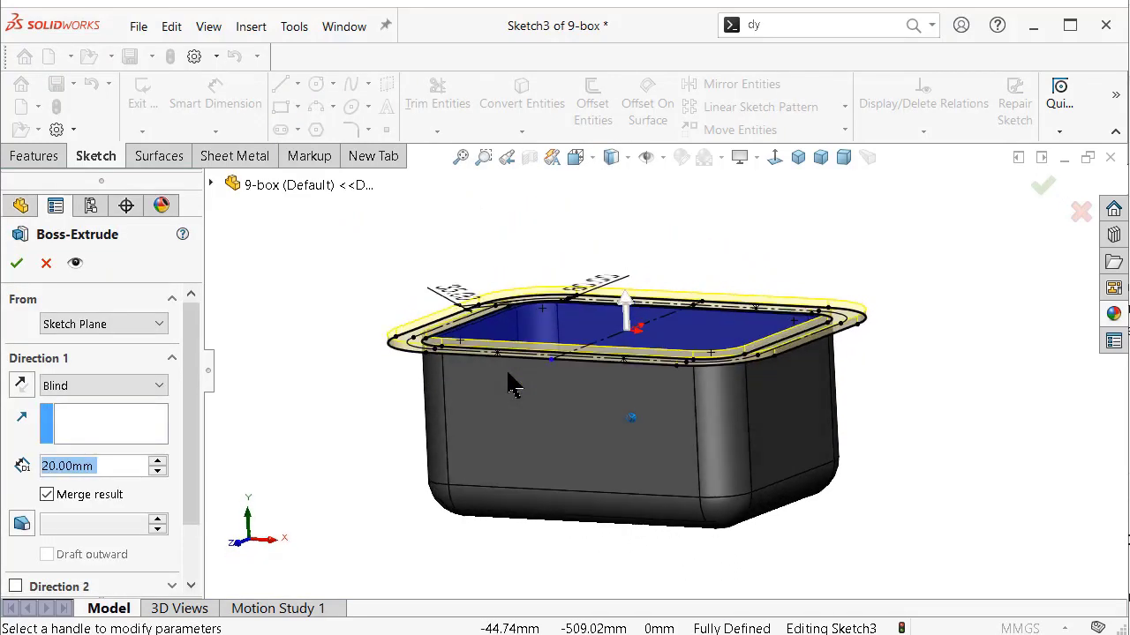
scroll(716, 334, "down", 3)
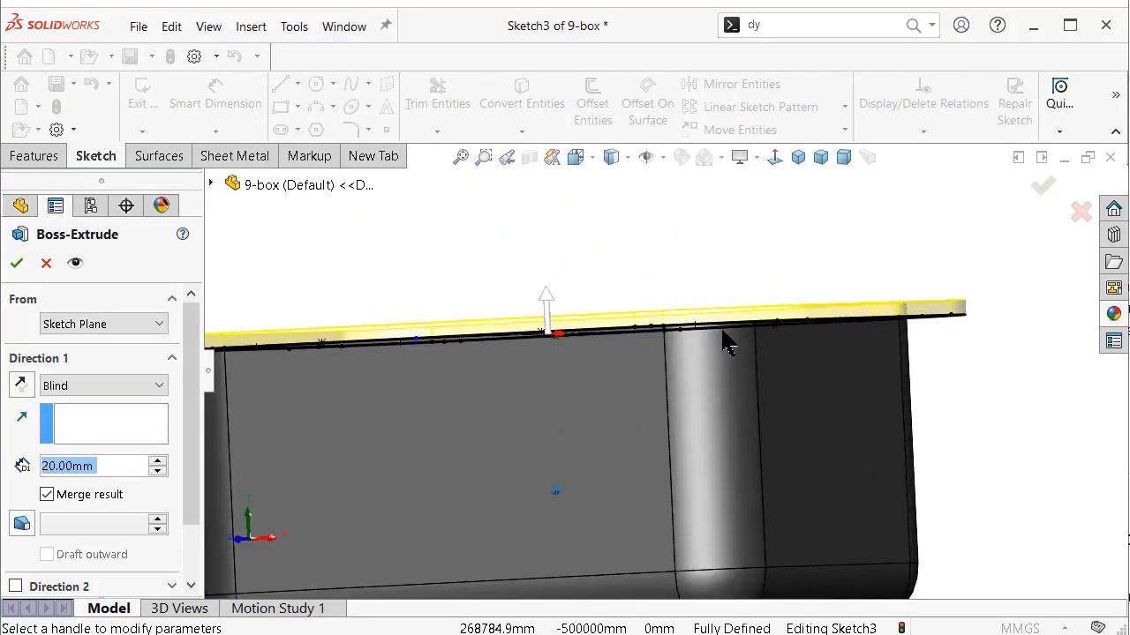
left_click(19, 386)
mouse_move(556, 457)
middle_mouse_down()
mouse_move(626, 428)
mouse_move(583, 413)
middle_mouse_up()
scroll(582, 413, "up", 2)
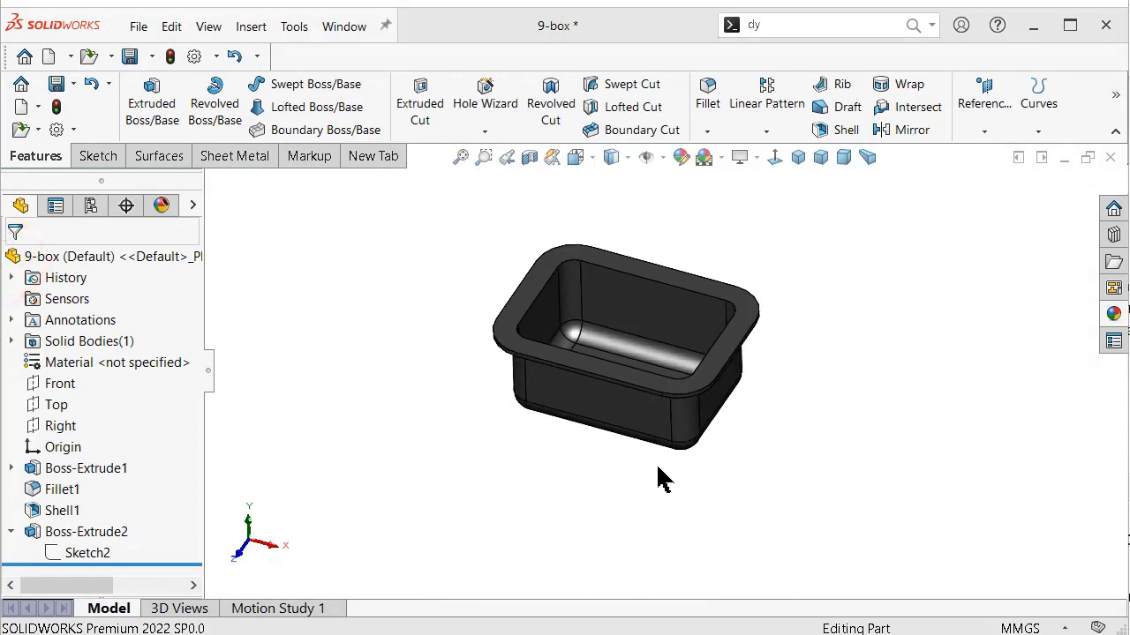
Step: Select the box's tangent outer wall faces and give them appearance RGB 232, 159, 8
middle_click_drag(658, 479, 651, 365)
left_click(641, 351)
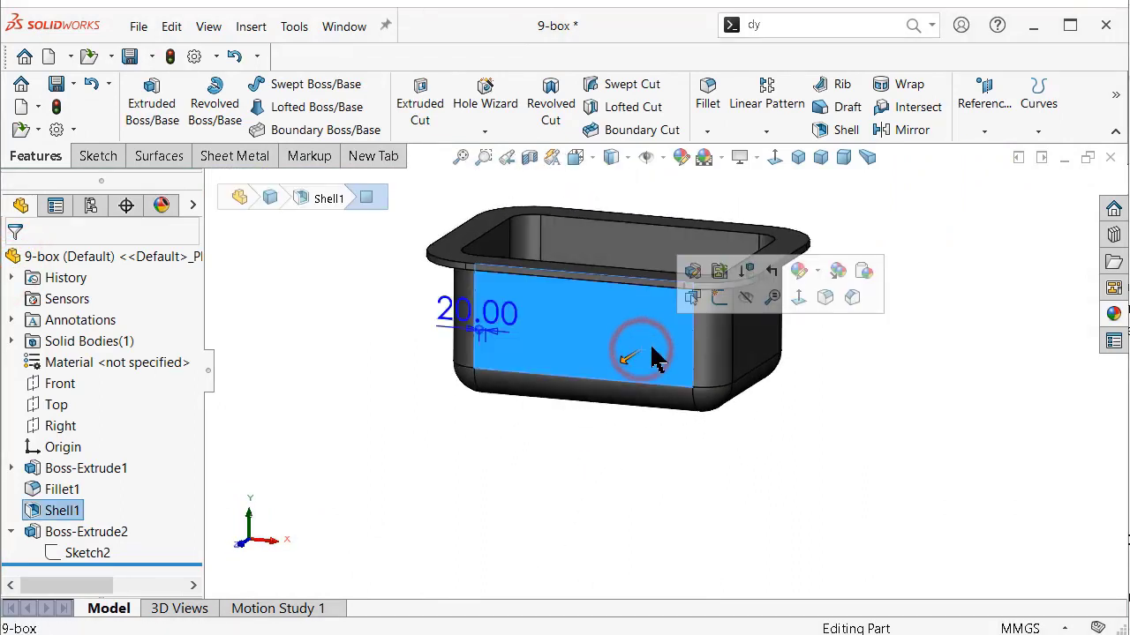
right_click(655, 355)
left_click(694, 361)
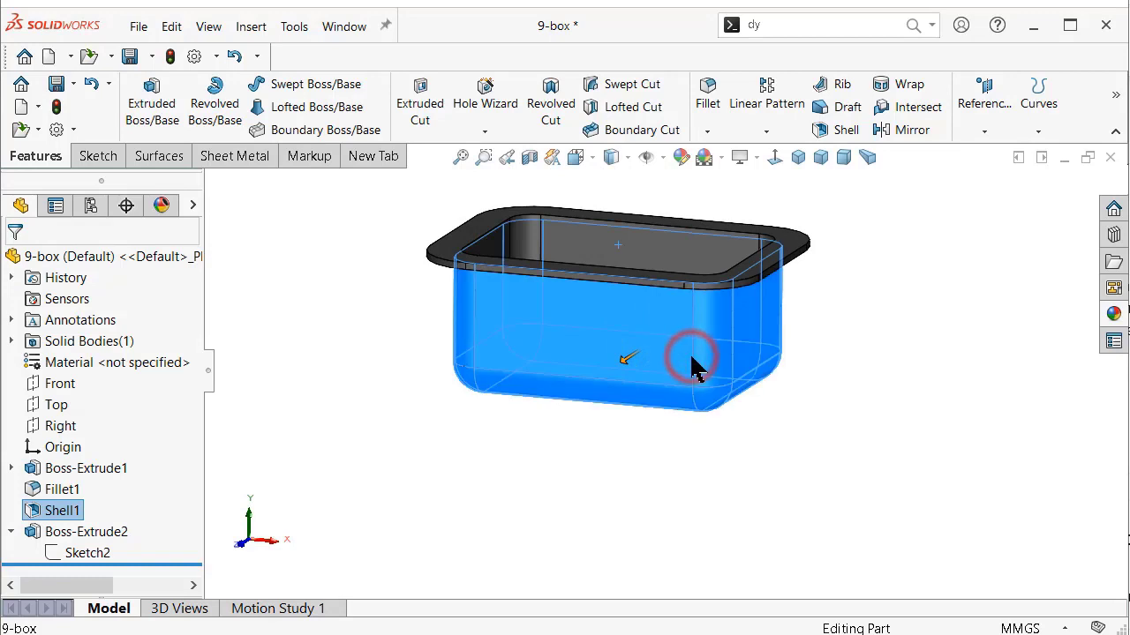
left_click(682, 160)
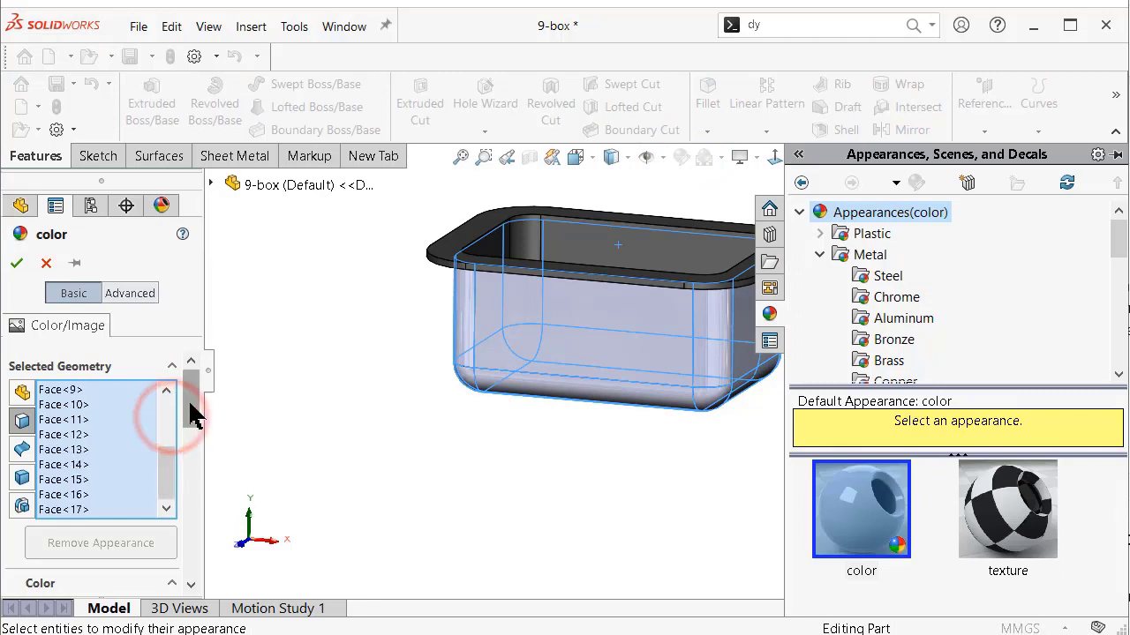
mouse_move(189, 411)
left_mouse_down()
mouse_move(194, 466)
mouse_move(168, 500)
left_mouse_up()
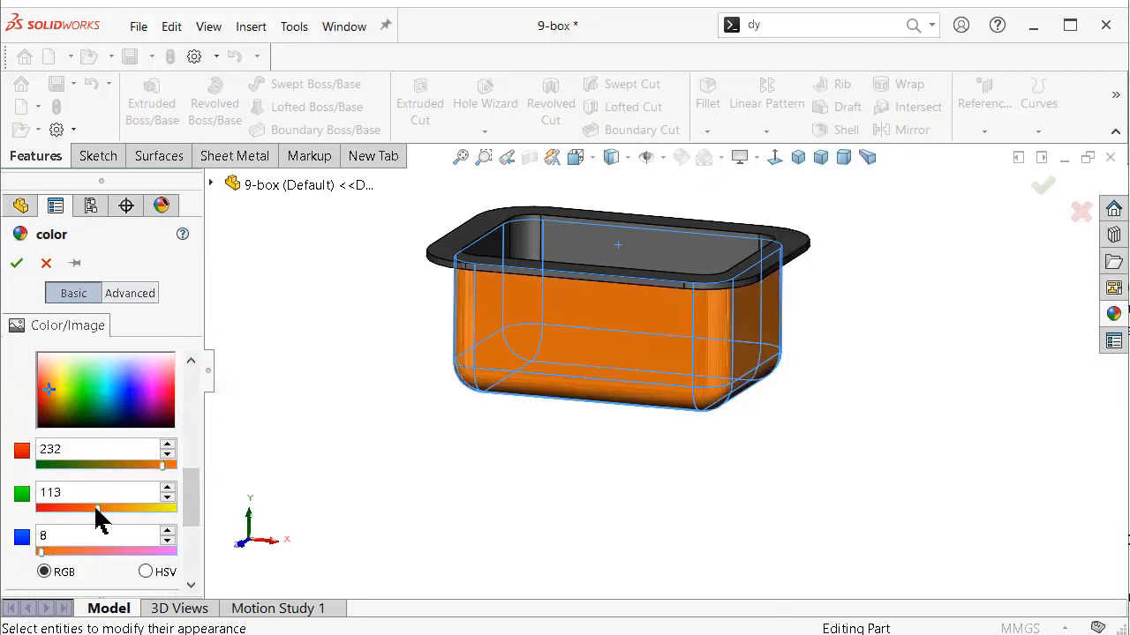
left_click_drag(95, 510, 122, 521)
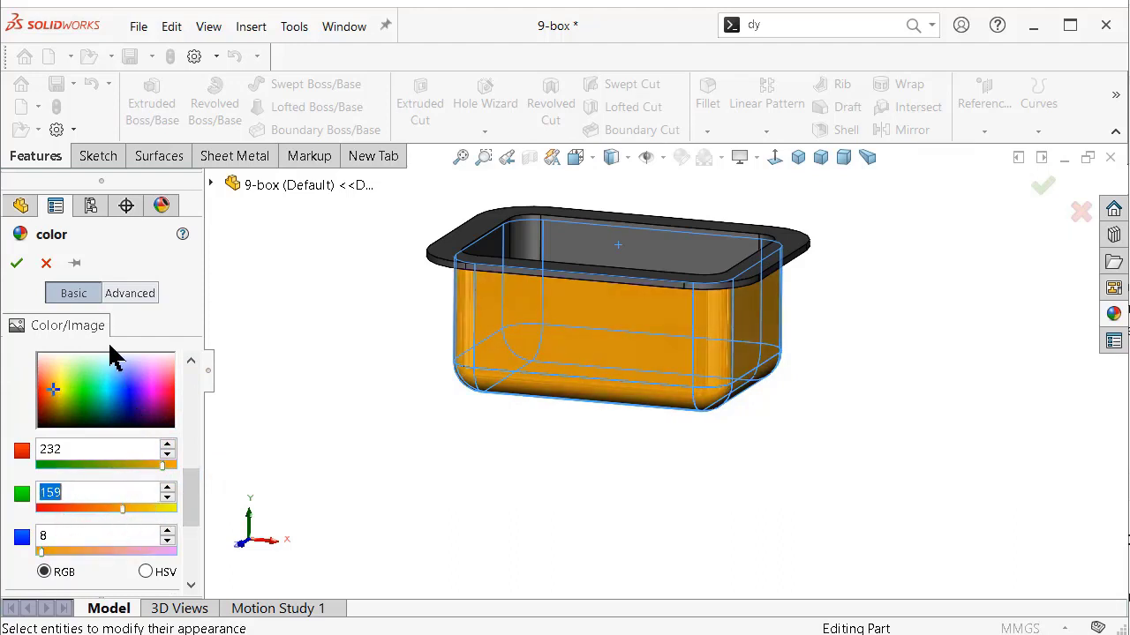
left_click(17, 263)
middle_click_drag(302, 359, 420, 391)
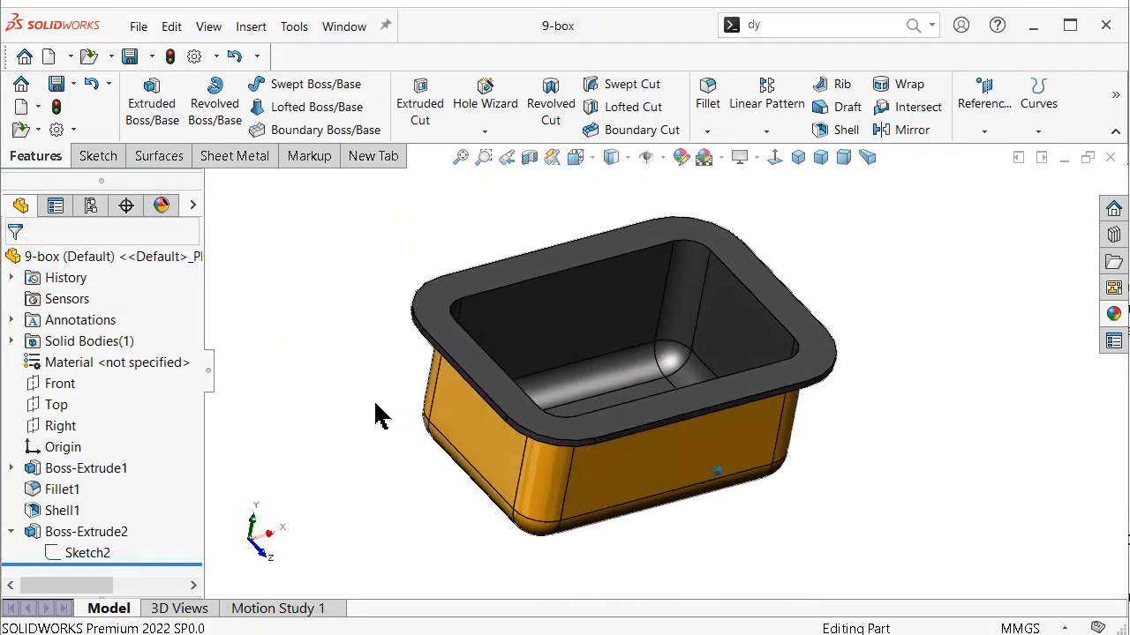
Step: Show Sketch2 on the model and view it face-on from the top
left_click(66, 553)
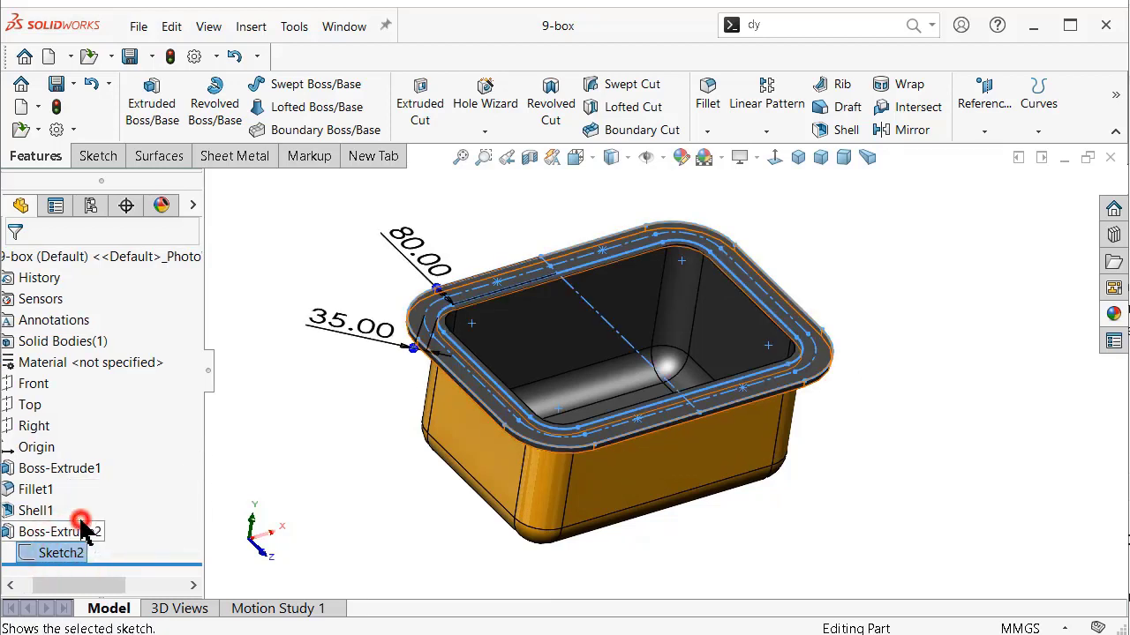
left_click(79, 522)
key("ctrl+1")
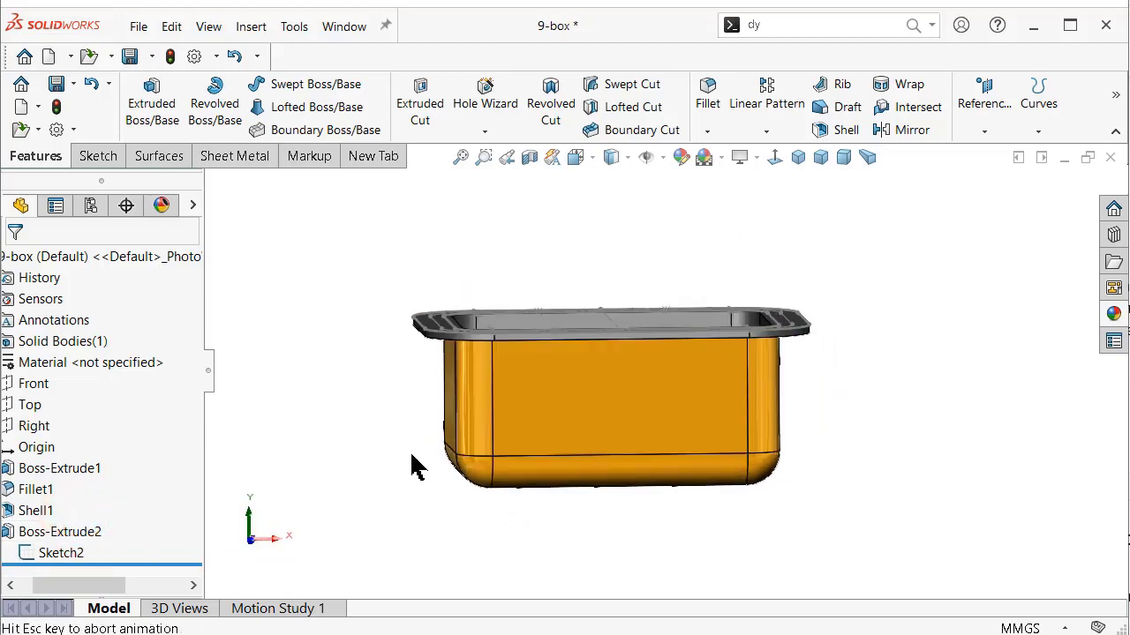
key("Down")
key("Down")
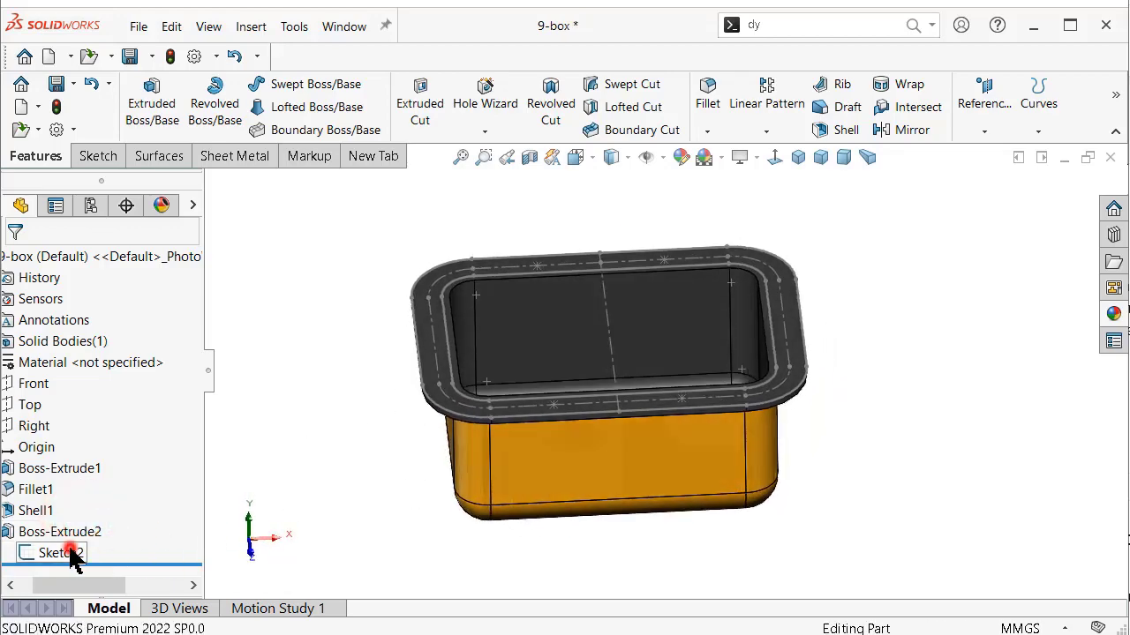
left_click(71, 552)
left_click(327, 430)
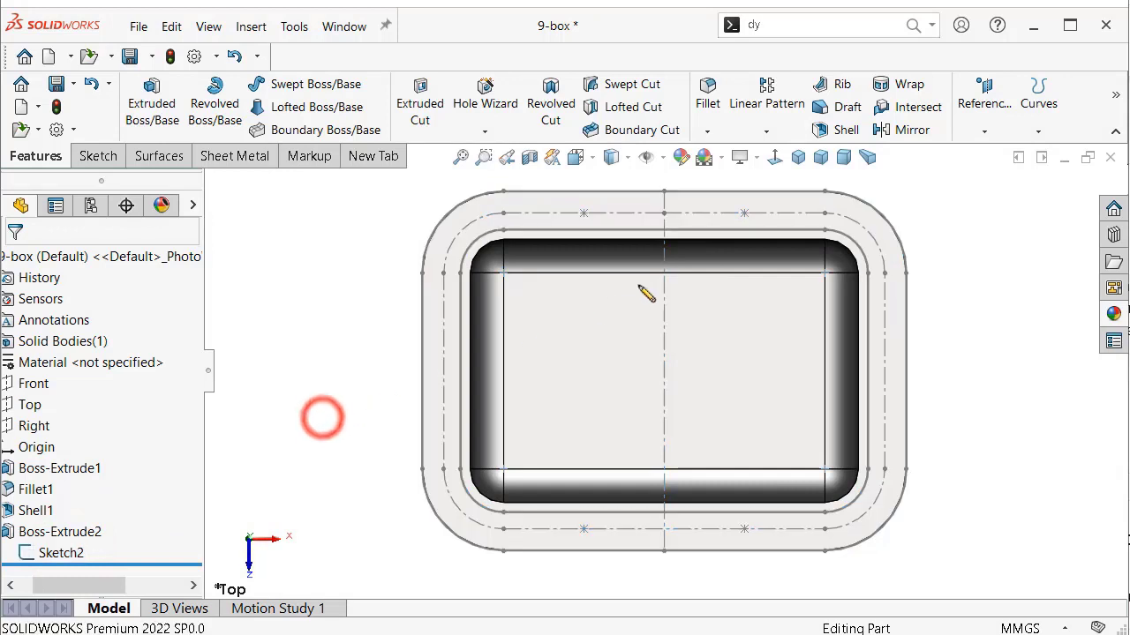
scroll(691, 256, "down", 2)
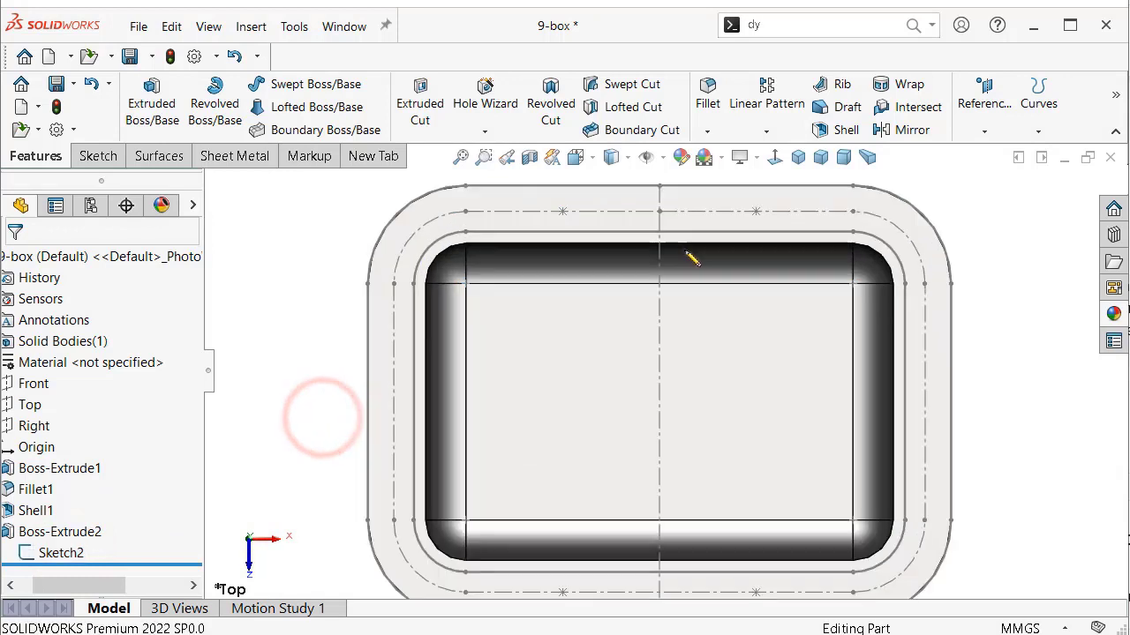
Step: Start a straight Hole Wizard hole with ISO Screw Clearances as the type
left_click(488, 100)
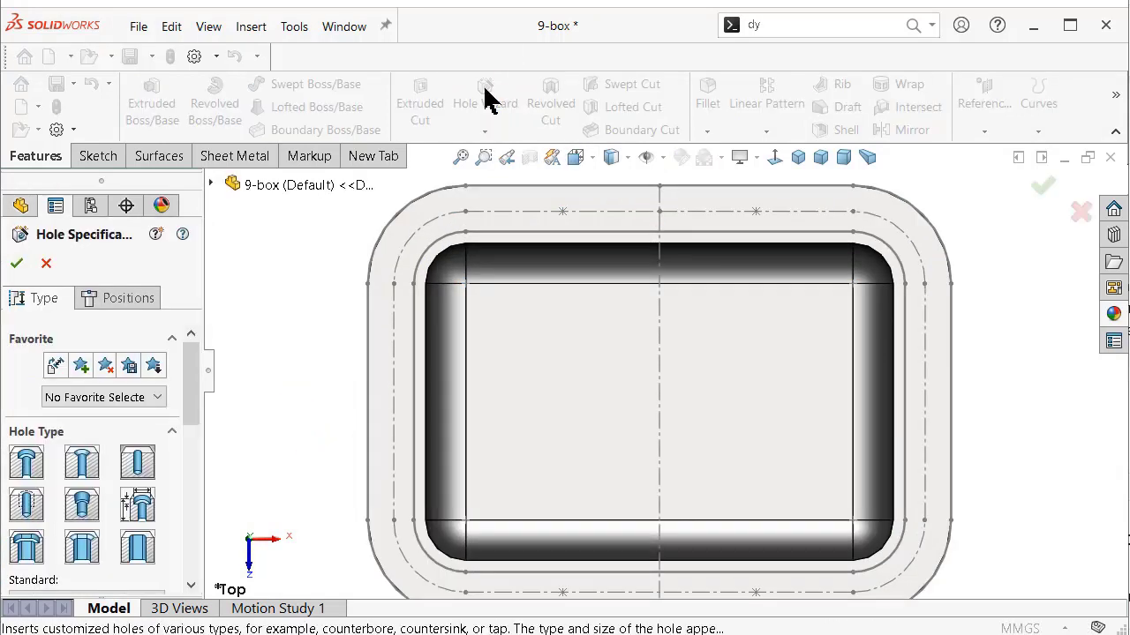
left_click_drag(195, 370, 192, 399)
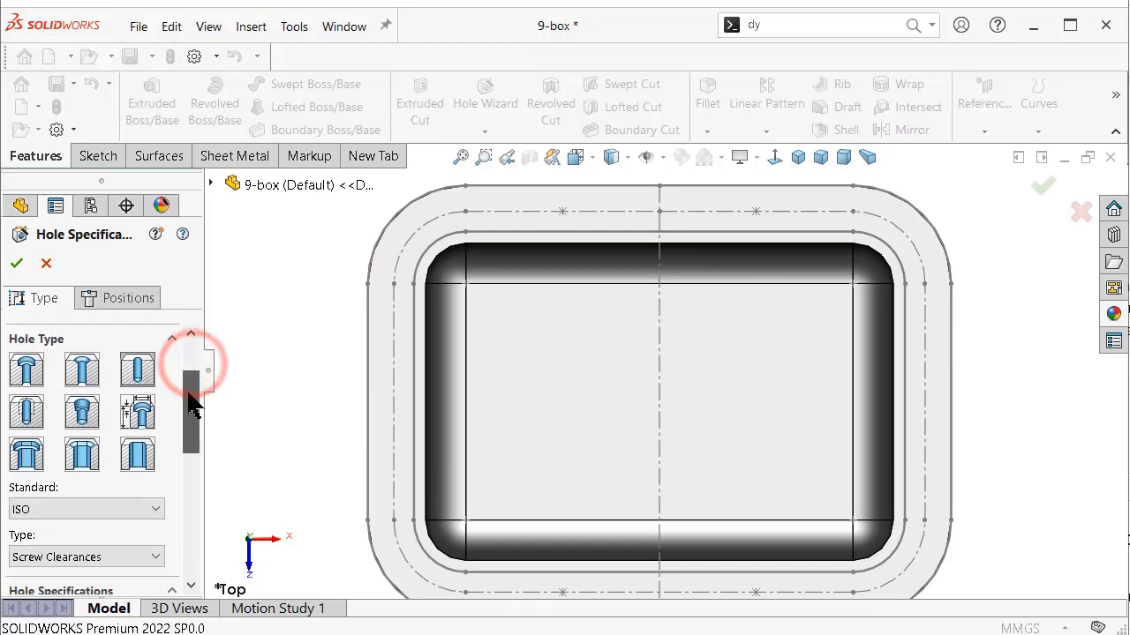
left_click(141, 361)
left_click_drag(192, 397, 212, 454)
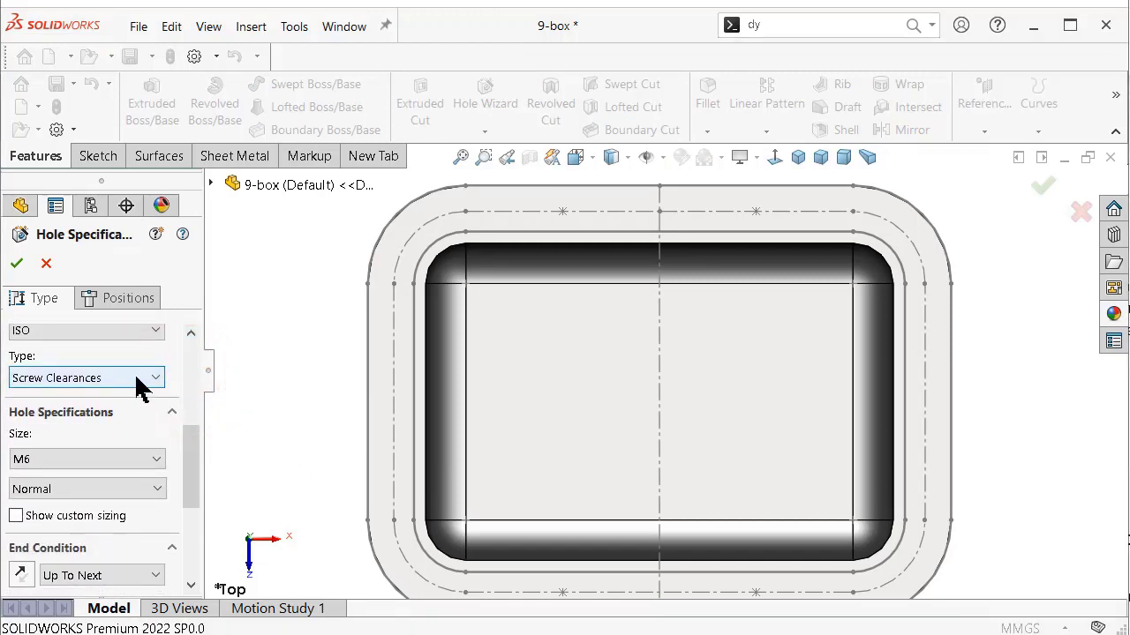
left_click(137, 378)
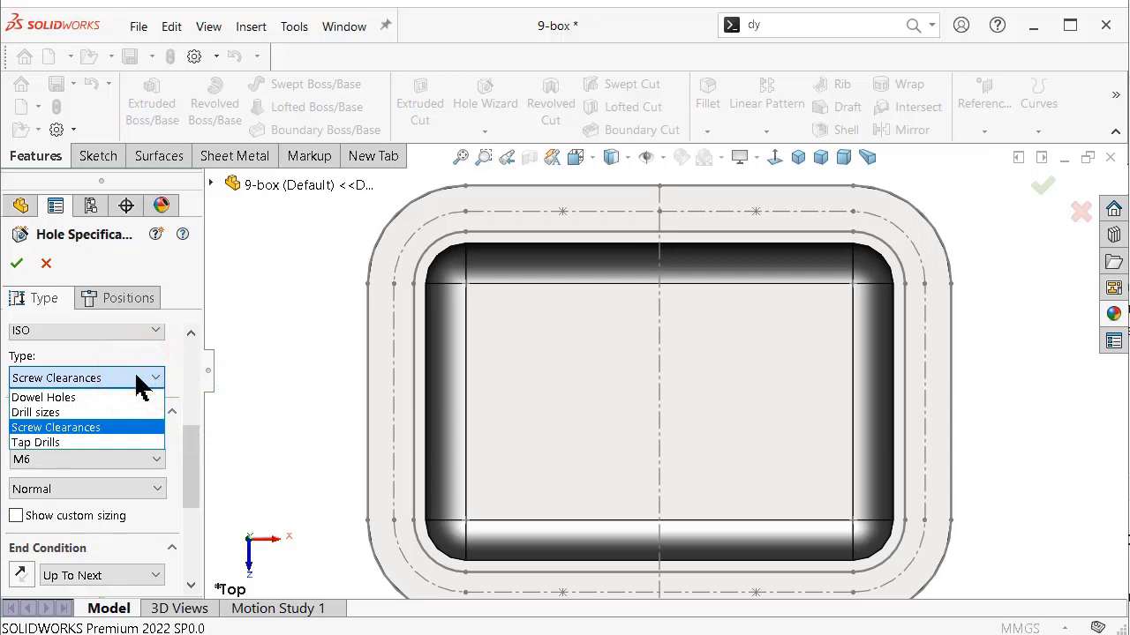
left_click(137, 380)
Step: Set the hole size to M20 with an Up To Next end condition
left_click(106, 458)
left_click_drag(157, 540, 160, 569)
left_click(79, 569)
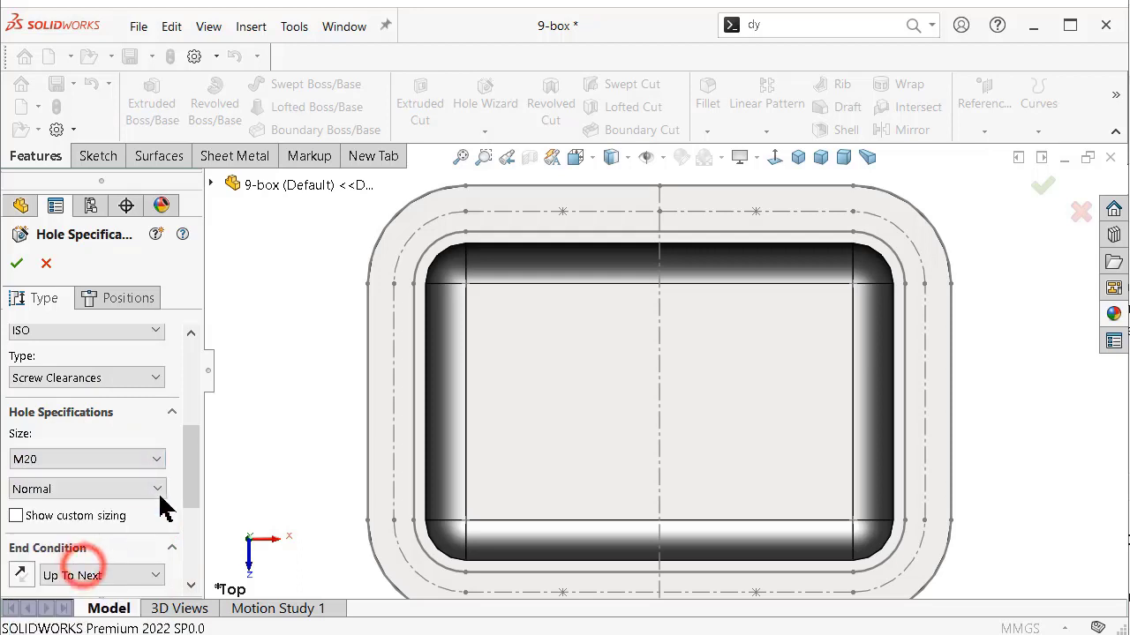
mouse_move(191, 466)
left_mouse_down()
mouse_move(196, 512)
mouse_move(190, 452)
left_mouse_up()
left_click(151, 456)
left_click(162, 460)
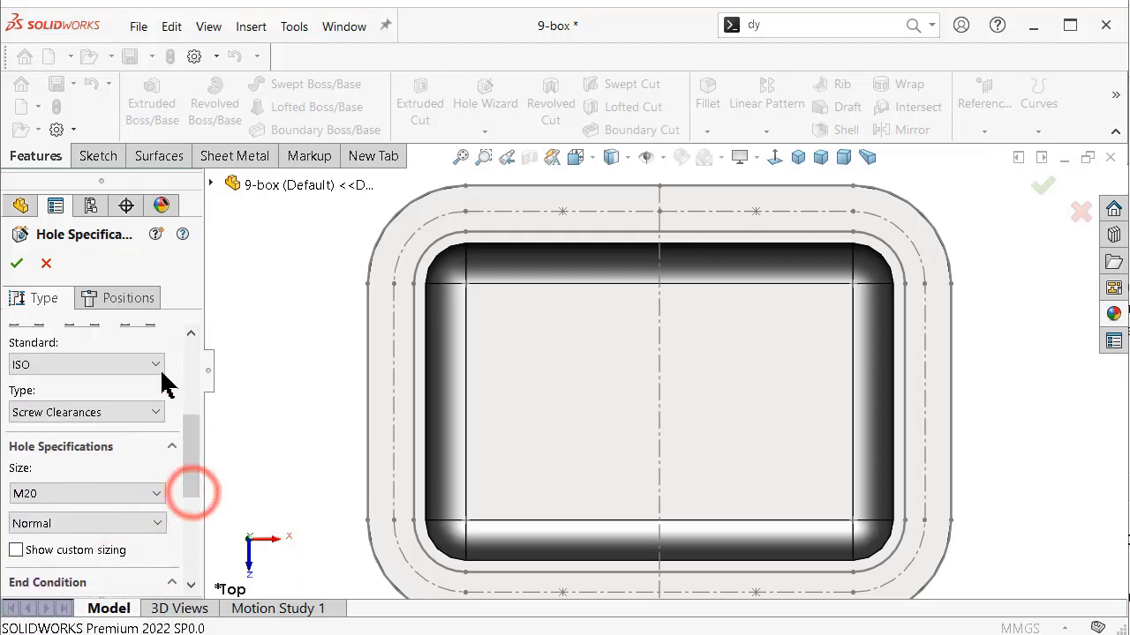
left_click(132, 297)
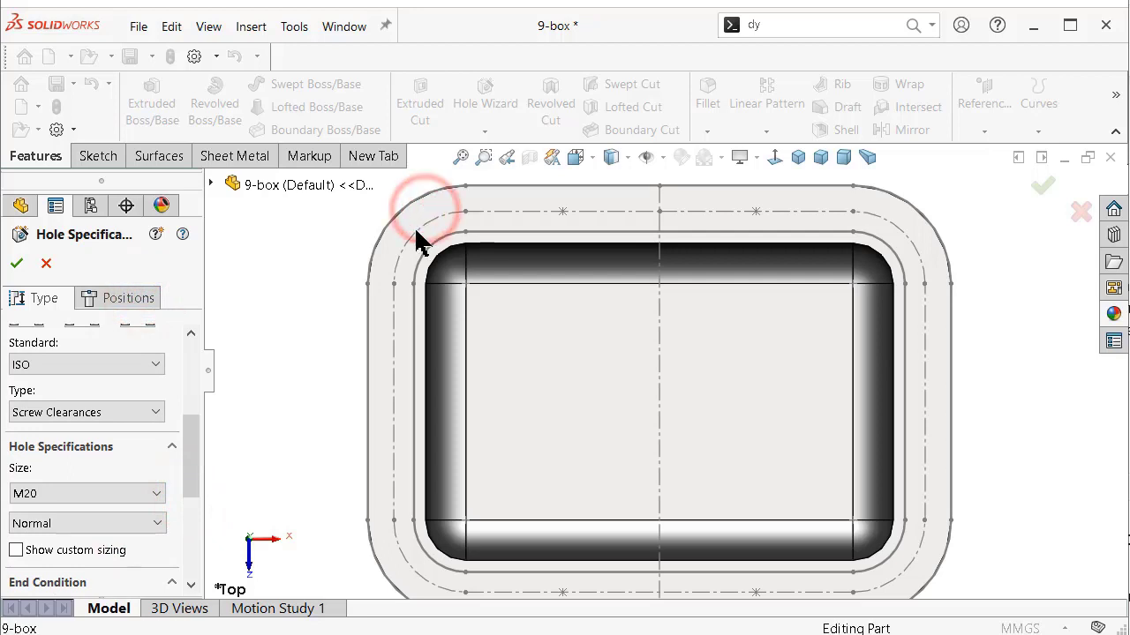
left_click(128, 298)
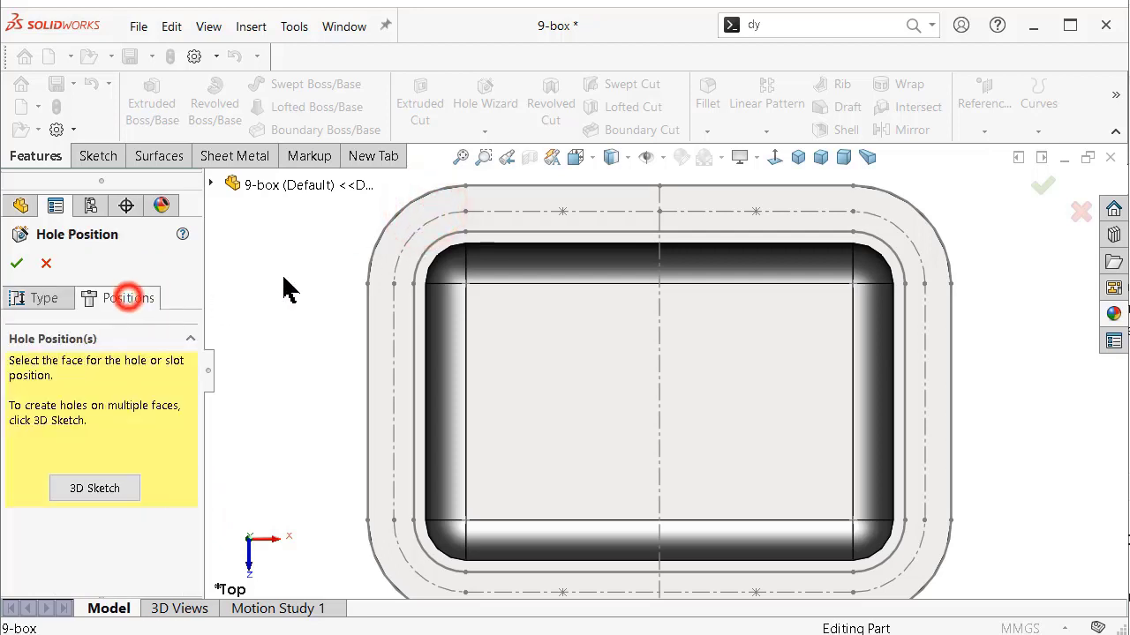
Step: Place M20 clearance holes at points along the flange's bolt centre line
left_click(418, 217)
left_click(465, 214)
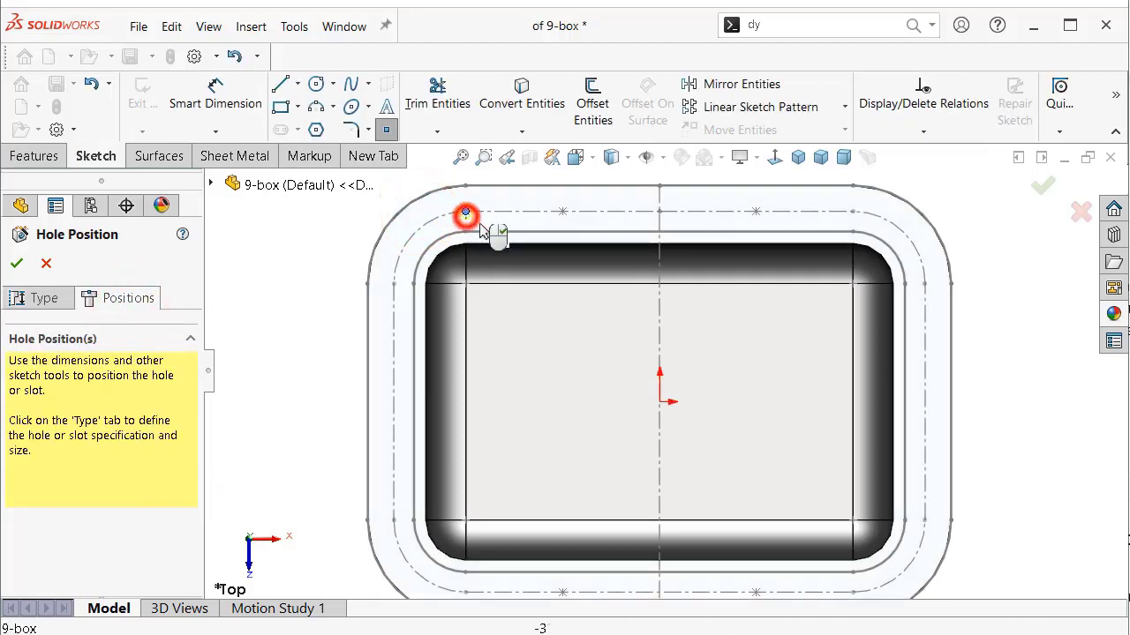
left_click(563, 214)
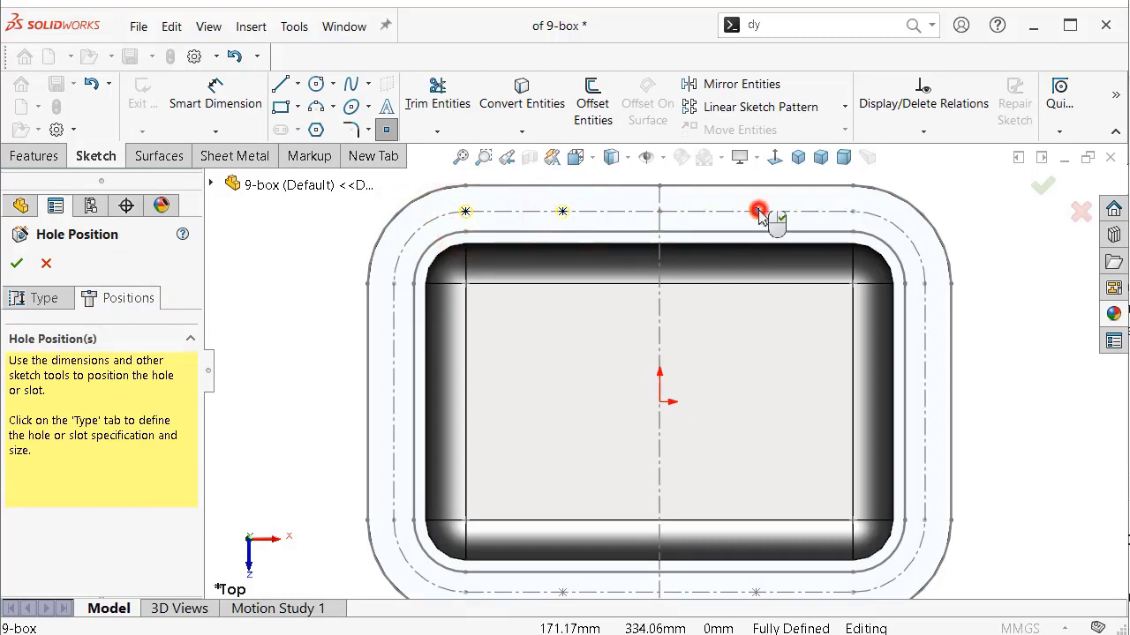
left_click(757, 212)
left_click(853, 212)
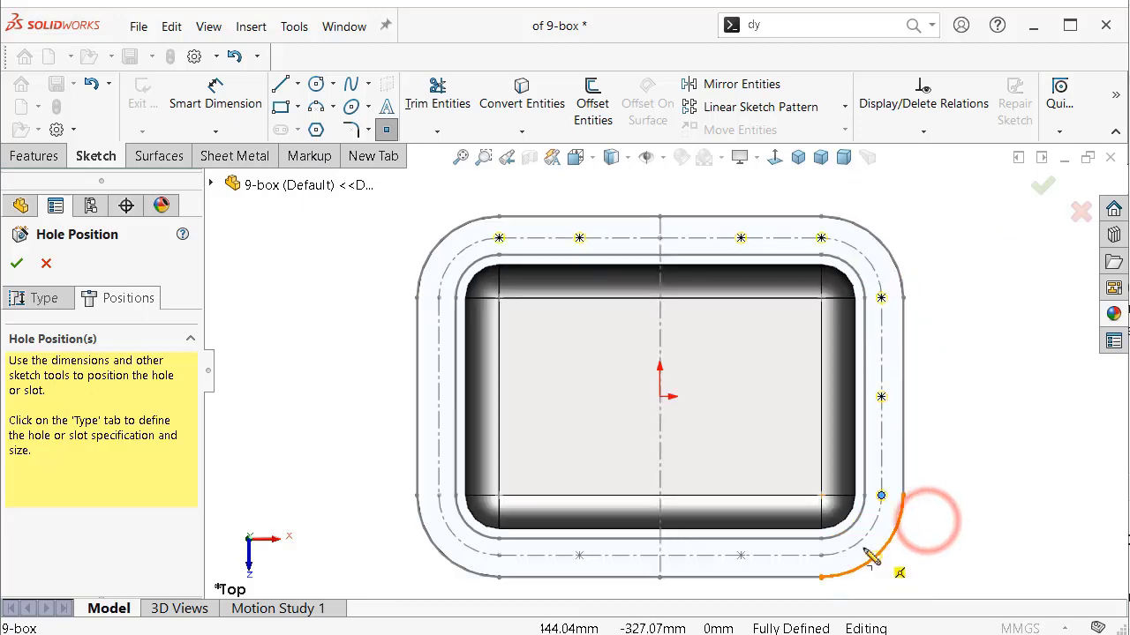
middle_click_drag(926, 540, 812, 521, "ctrl")
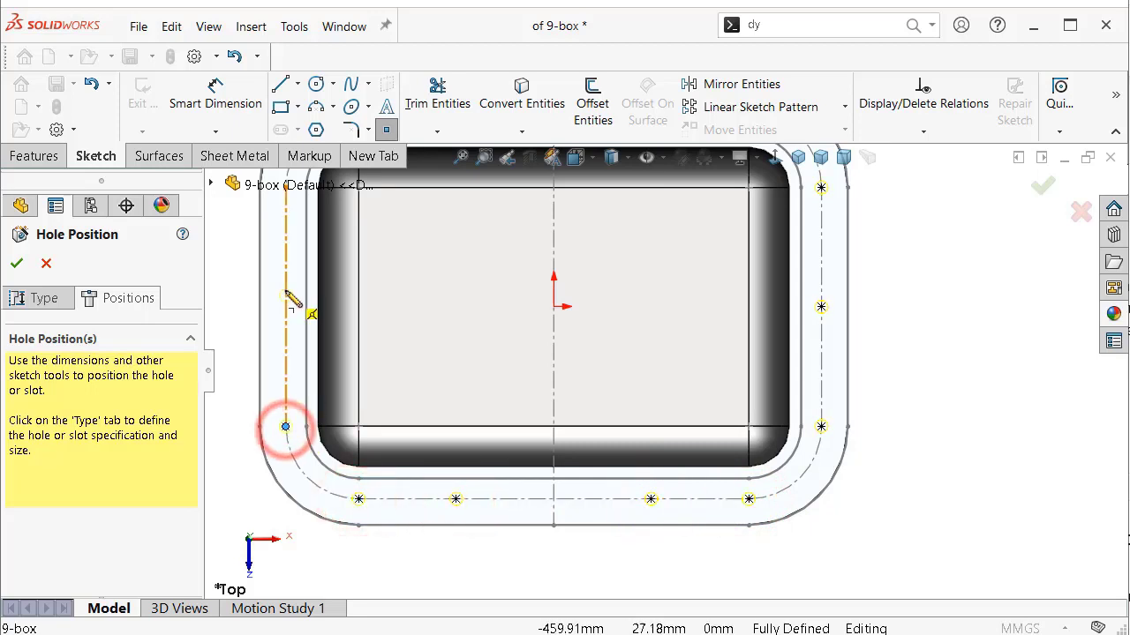
scroll(346, 321, "up", 2)
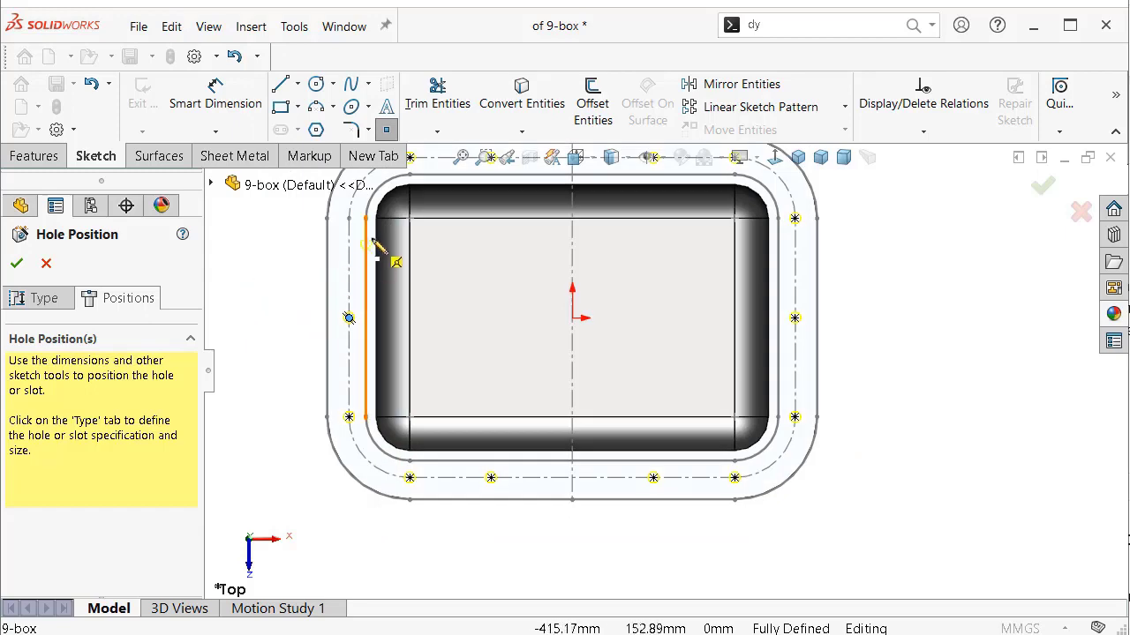
key("f")
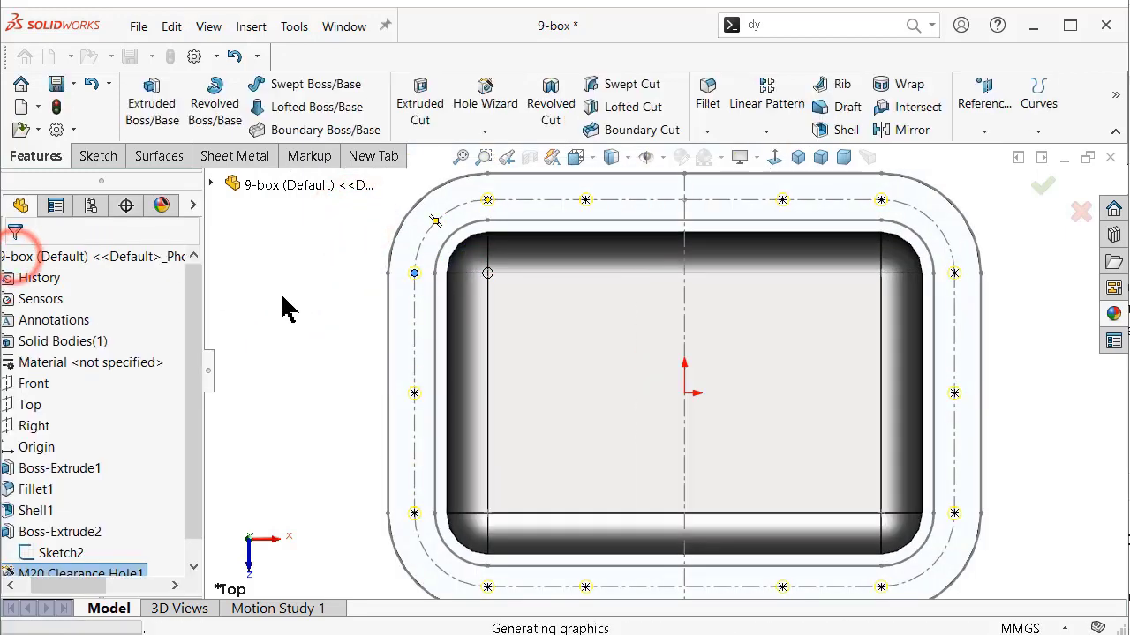
Step: Hide the centre-line Sketch2, return to isometric view, and select the box's front side face
key("ctrl+7")
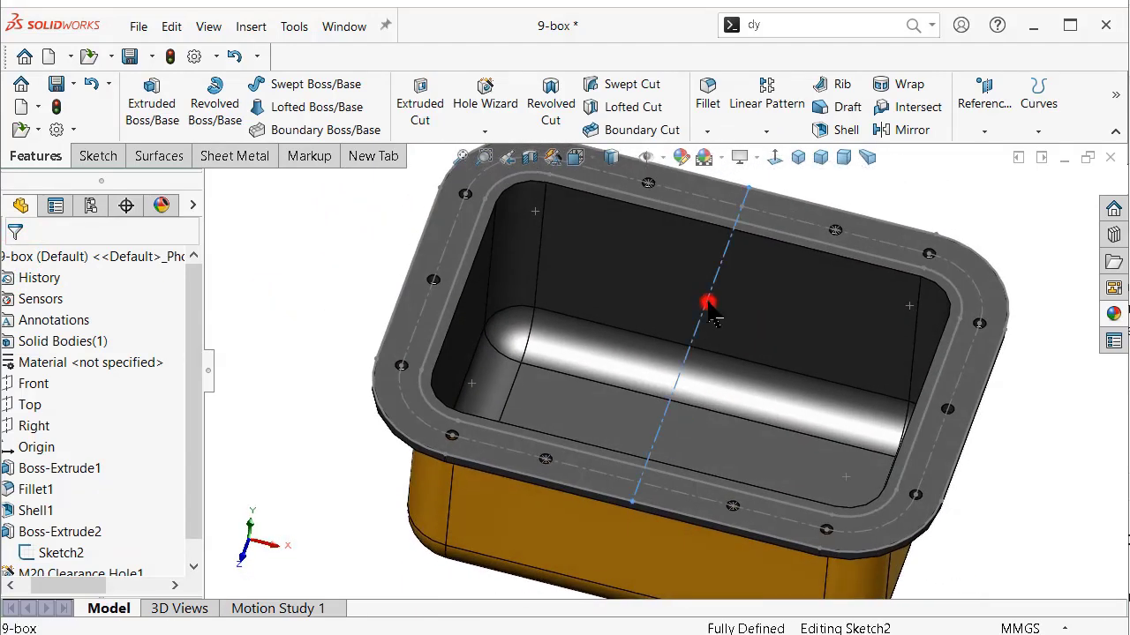
left_click(709, 303)
left_click(788, 256)
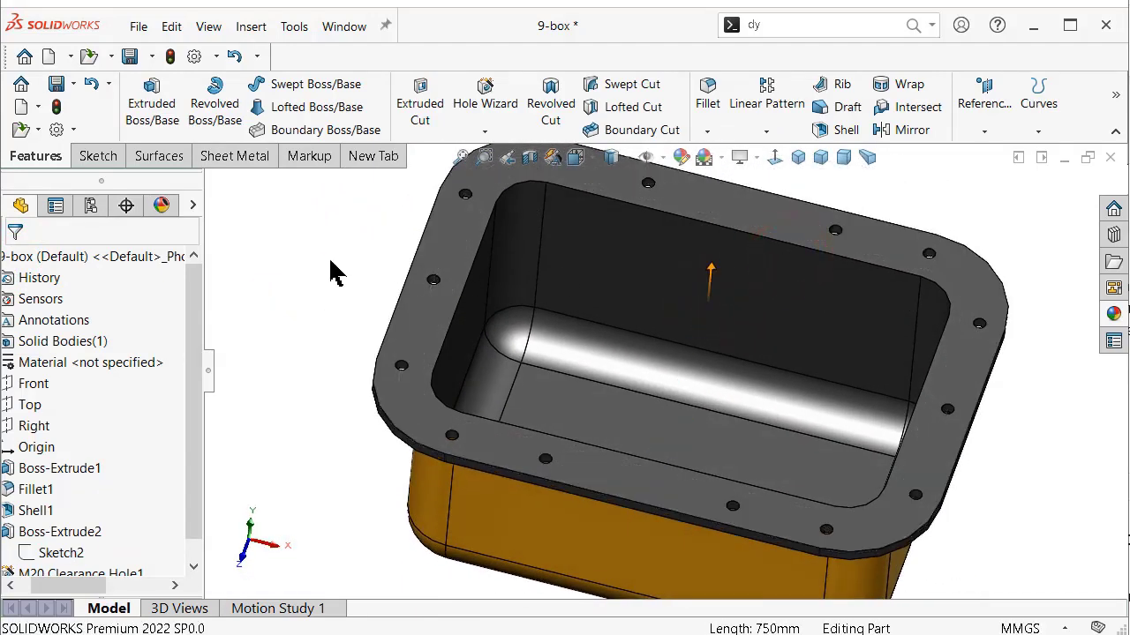
middle_click_drag(327, 265, 331, 272)
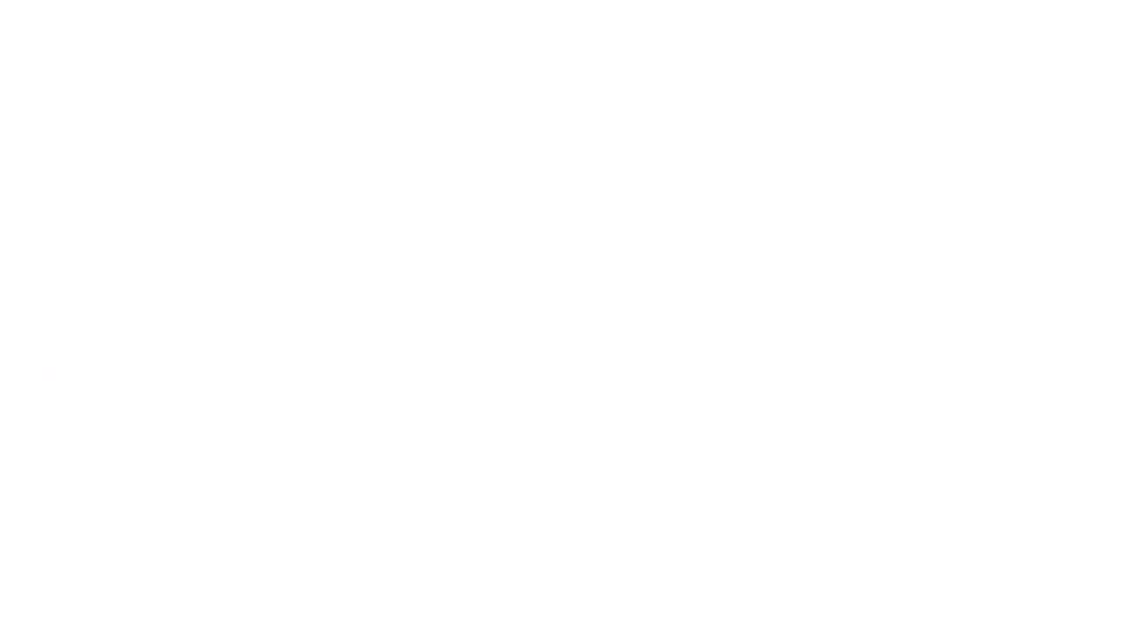
left_click(910, 297)
left_click(798, 158)
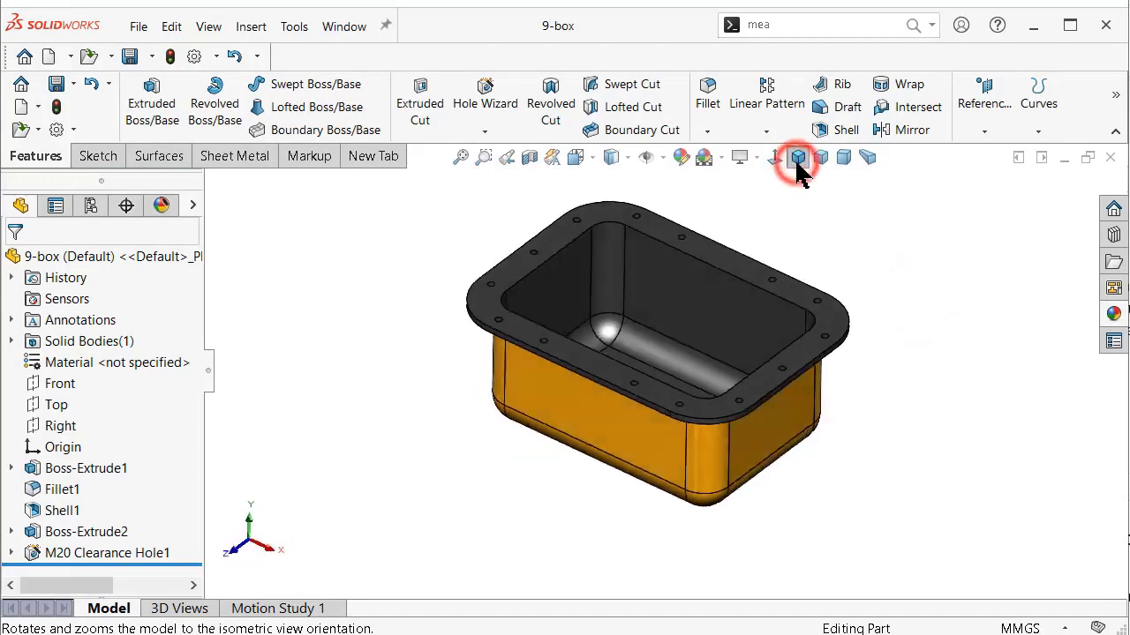
scroll(627, 428, "down", 5)
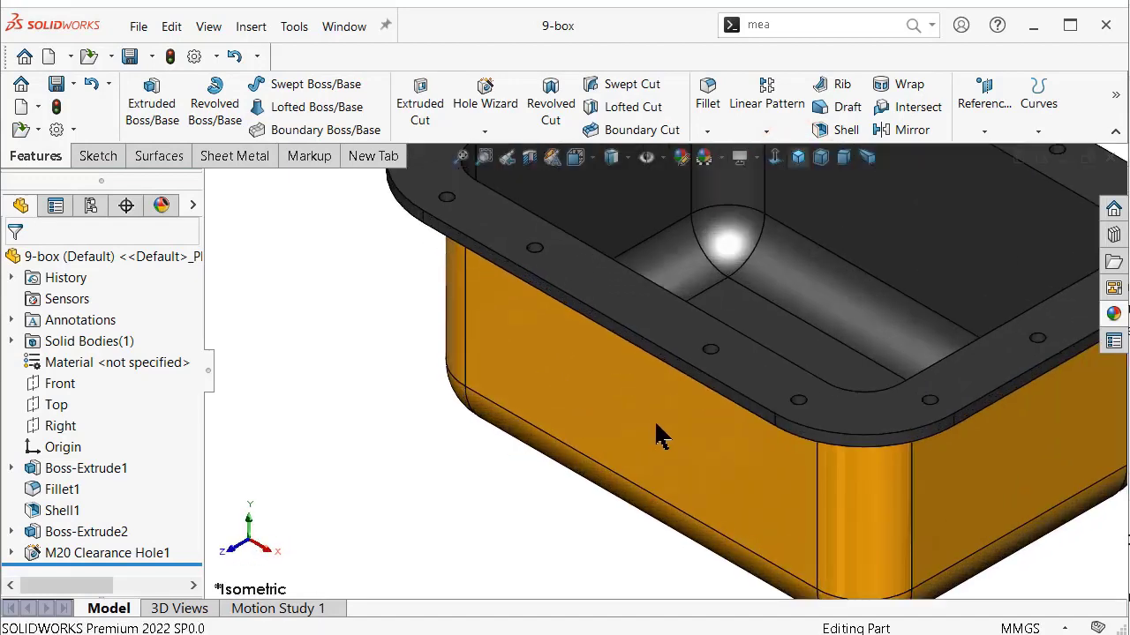
left_click(658, 433)
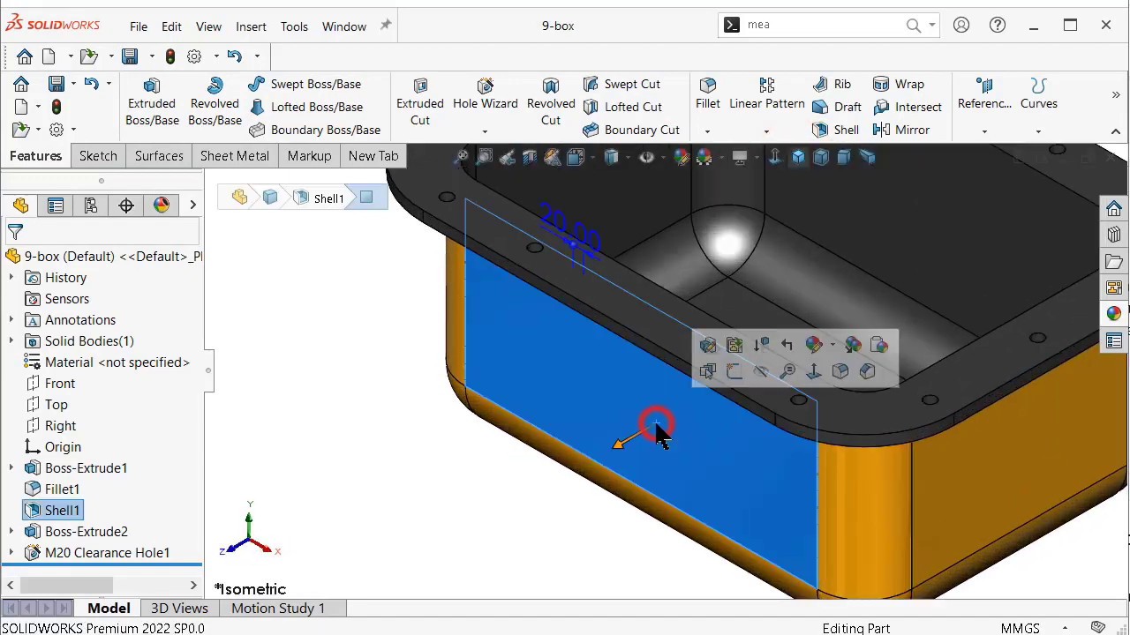
Step: Sketch a top-edge line closed by a half-circle arc on the front face
left_click(732, 372)
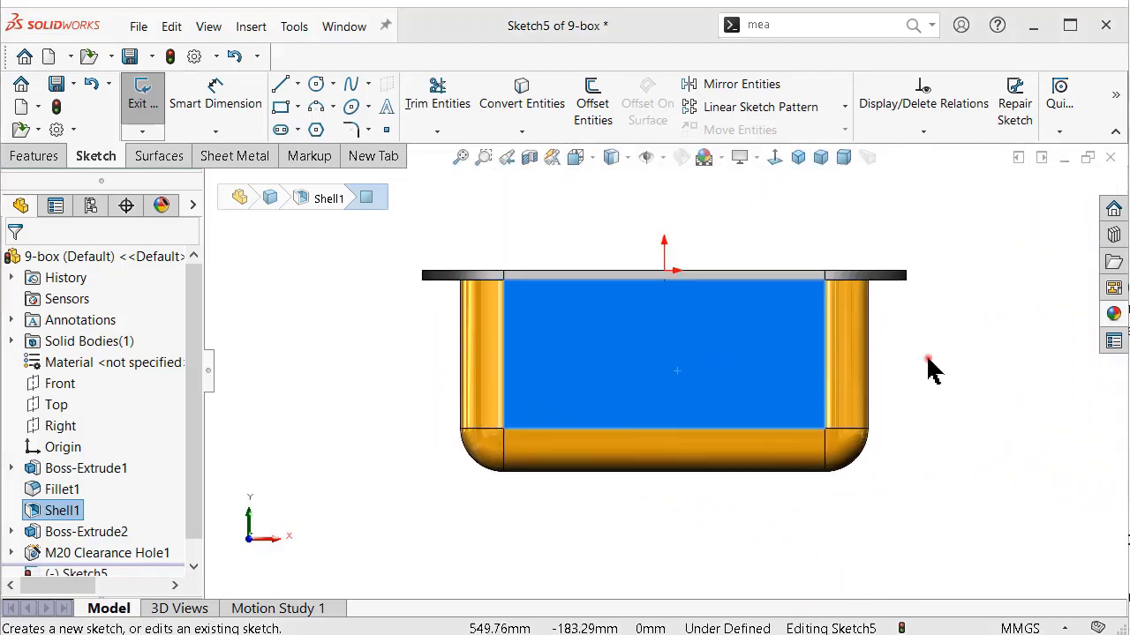
left_click(927, 366)
key("s")
left_click(1082, 387)
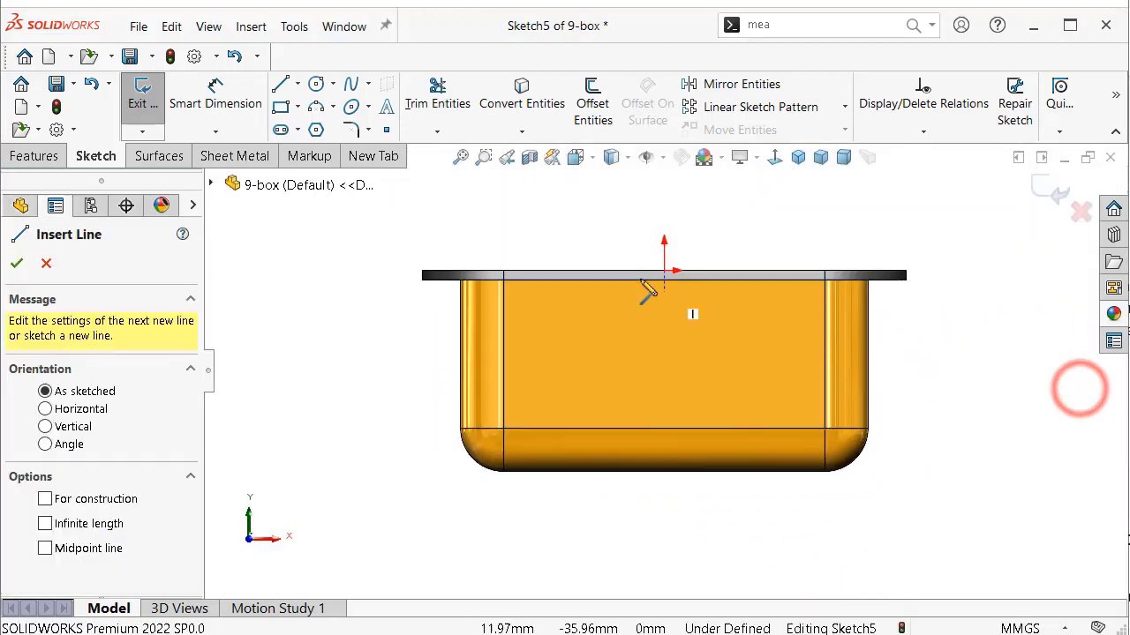
left_click(623, 271)
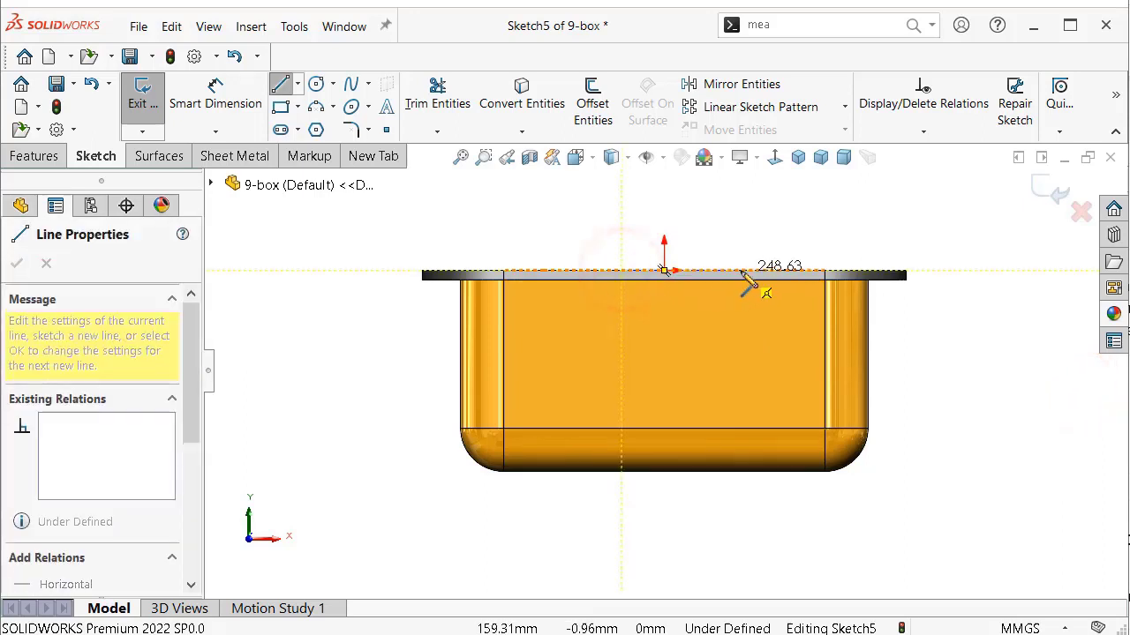
left_click(740, 271)
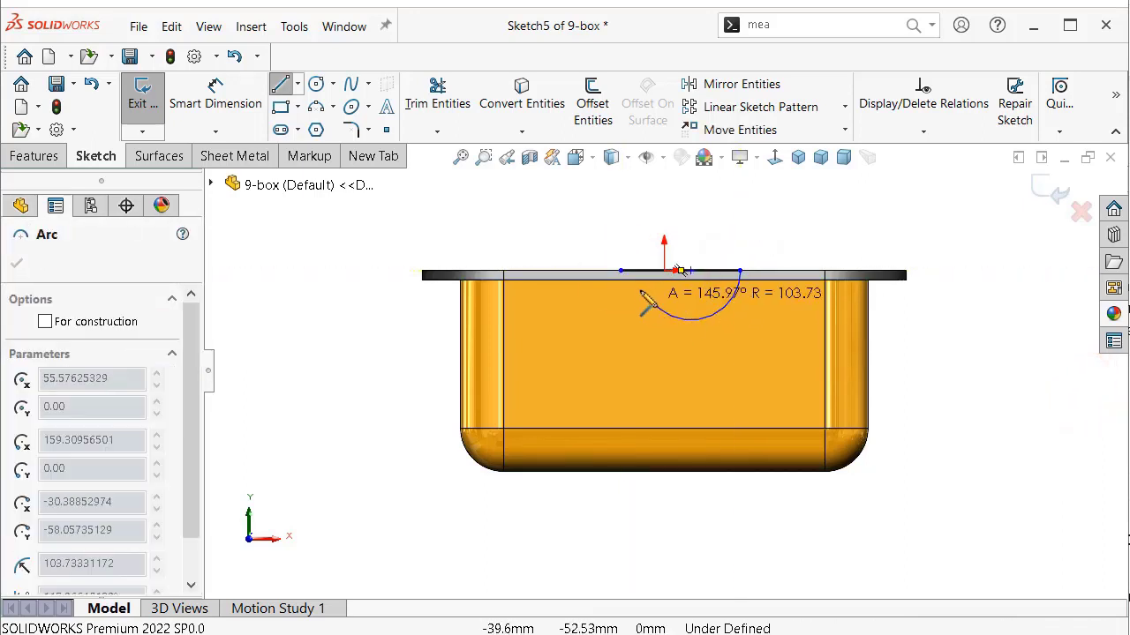
left_click(623, 271)
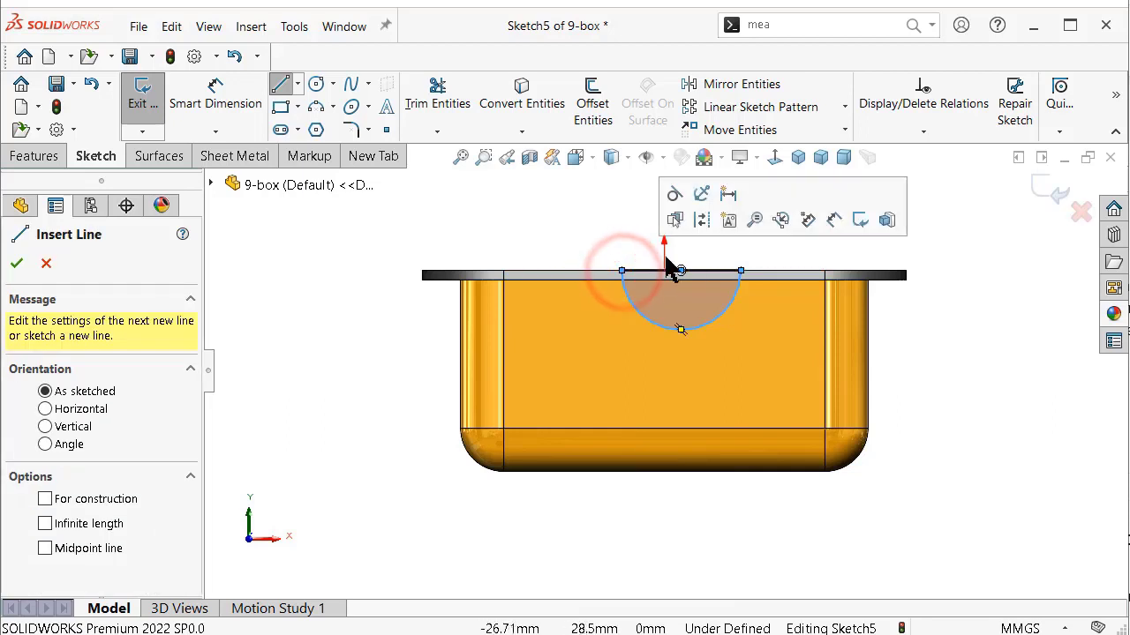
scroll(693, 265, "down", 5)
key("Escape")
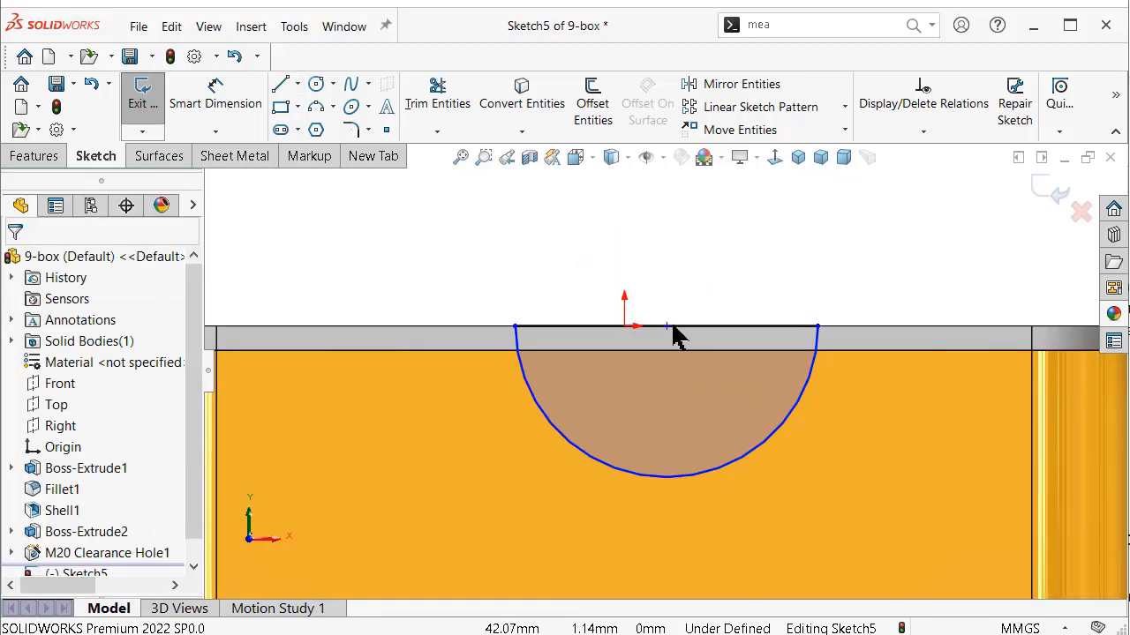
Step: Centre the half-circle's top line on the origin
left_click(678, 329)
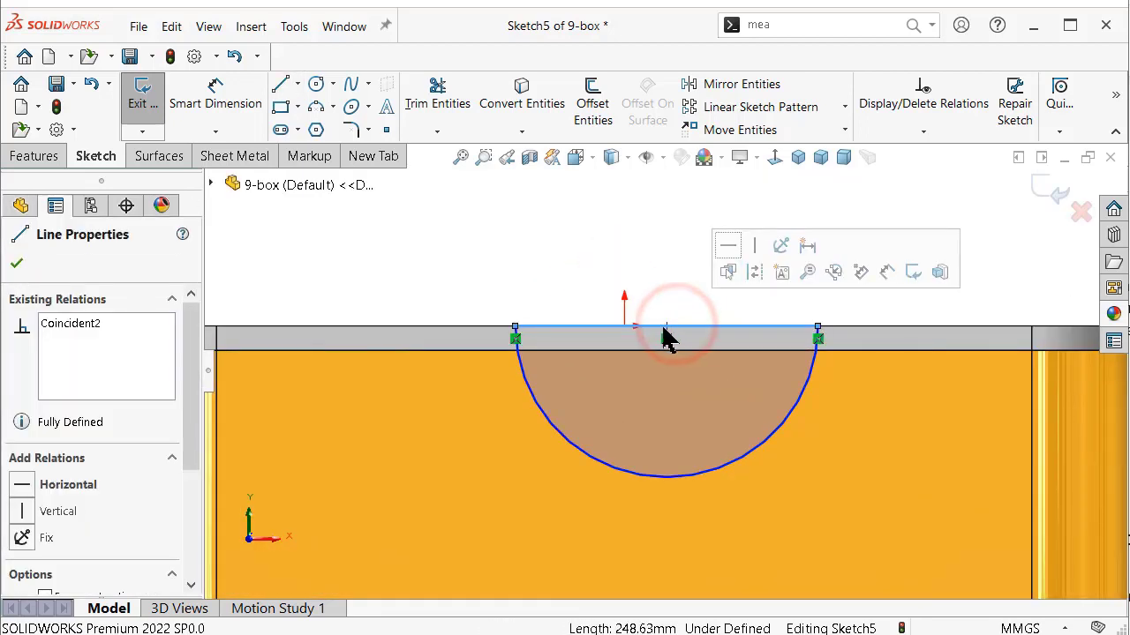
key("Escape")
left_click(626, 329, "ctrl")
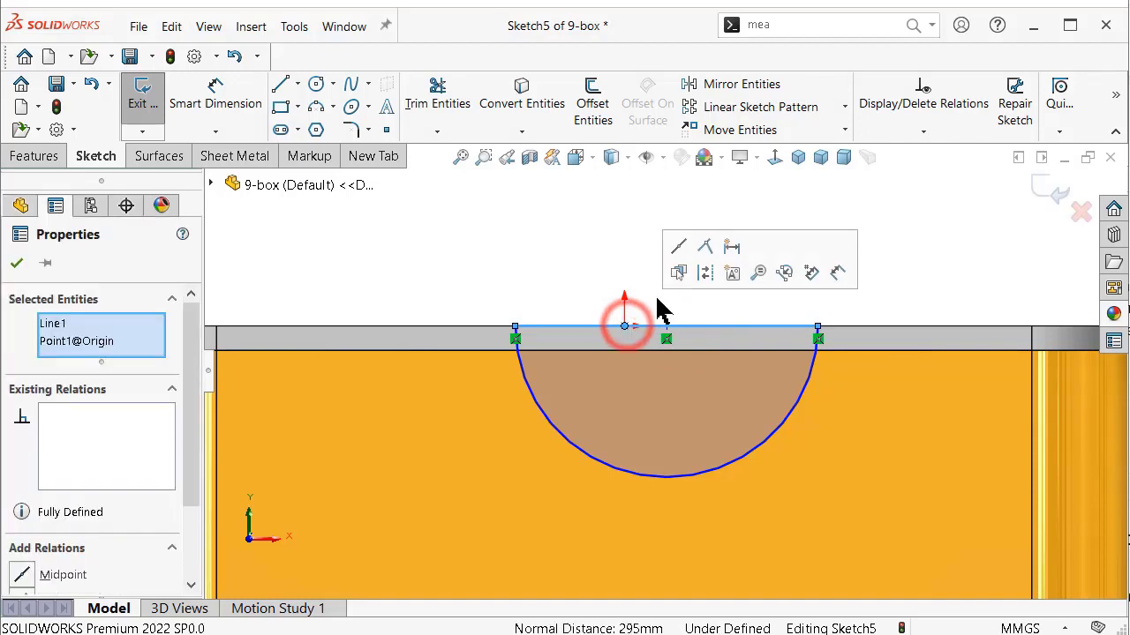
left_click(680, 252)
left_click(560, 243)
scroll(569, 260, "up", 2)
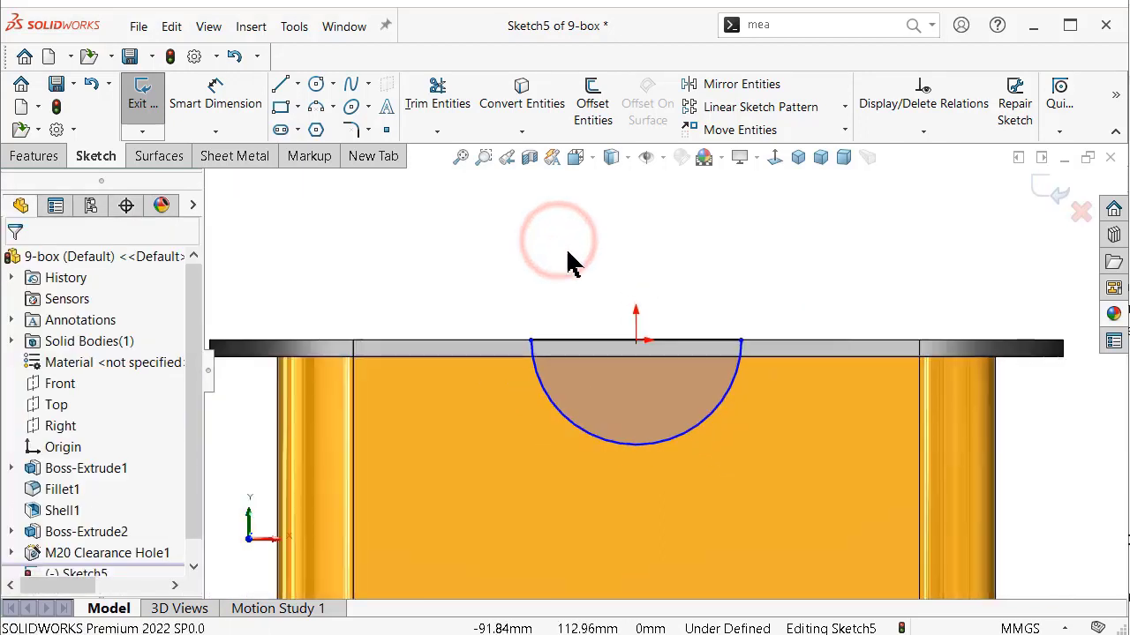
Step: Dimension the top line to 205 mm and start a boss extrusion
right_click_drag(779, 315, 789, 222)
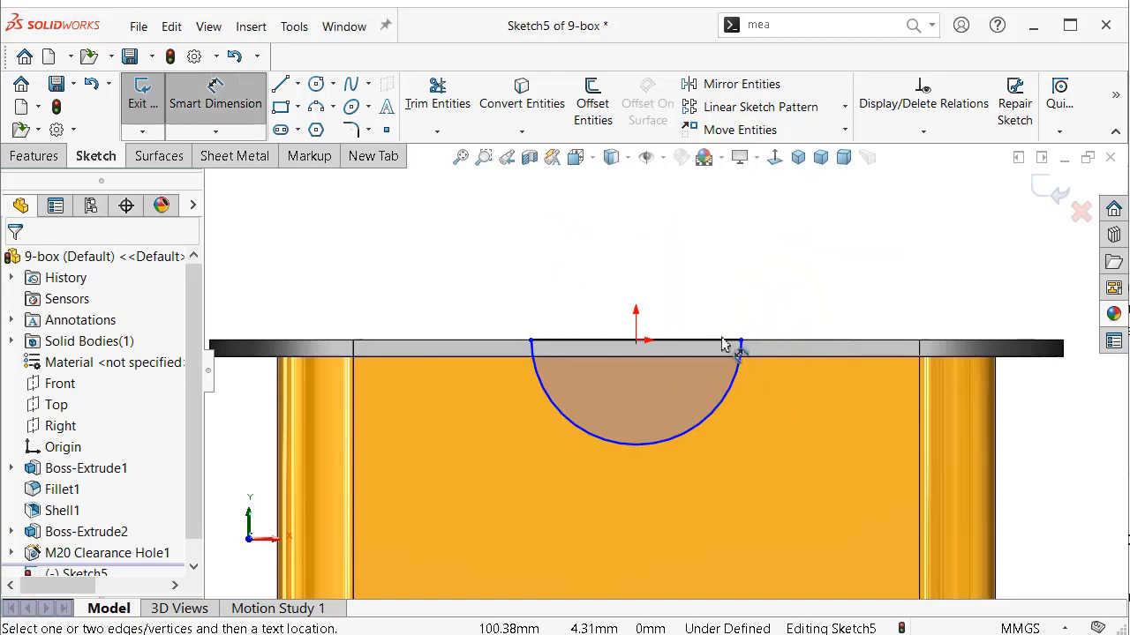
left_click(722, 347)
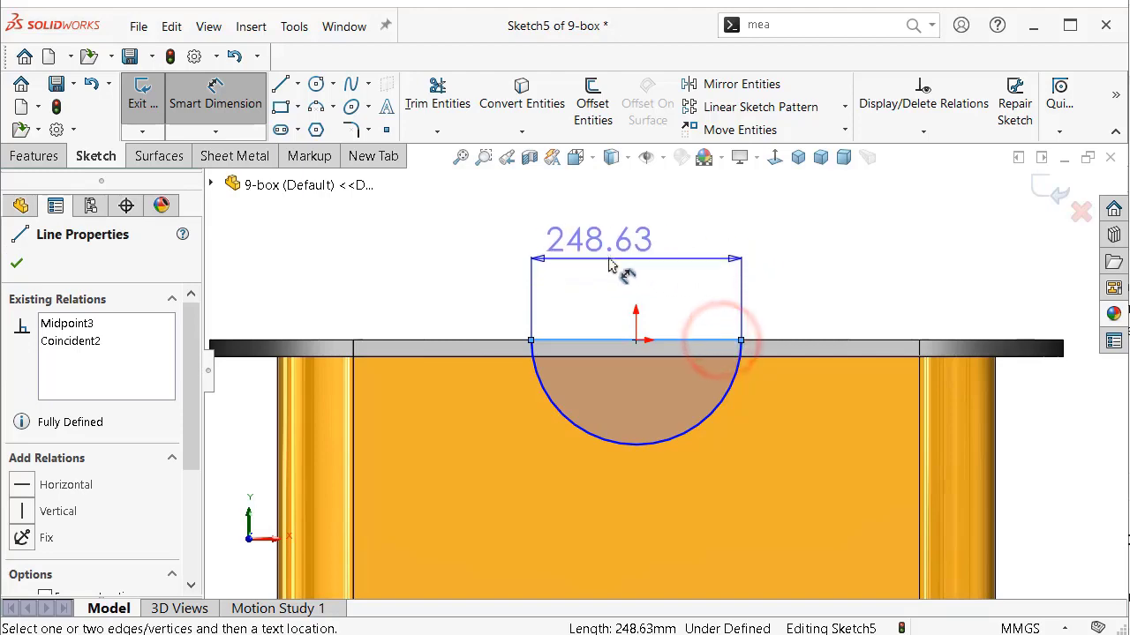
left_click(622, 262)
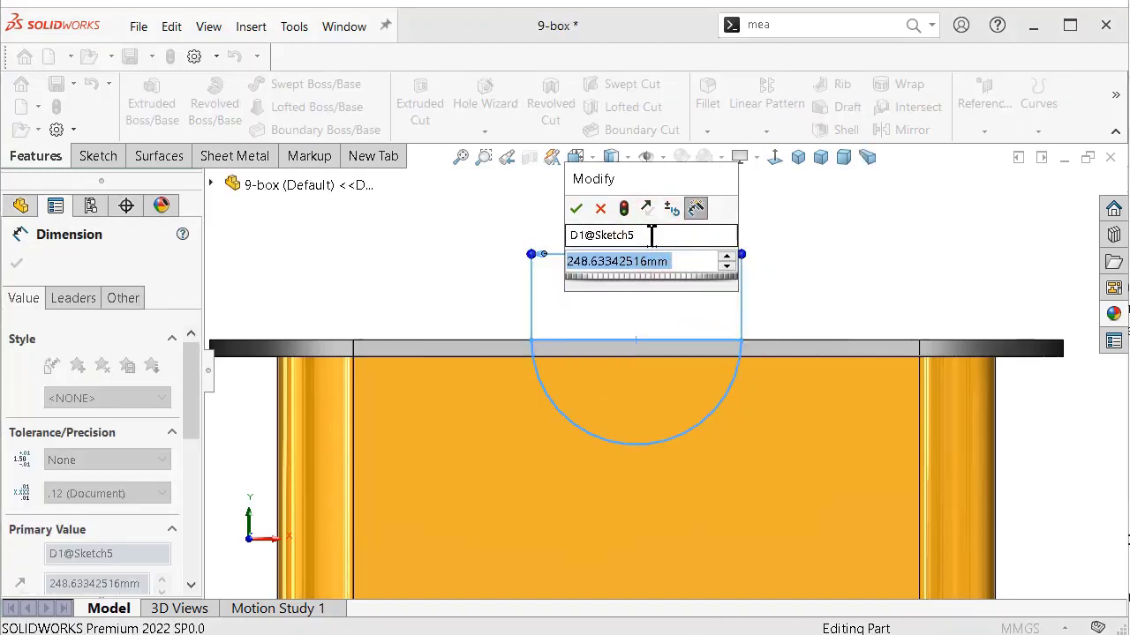
type("205")
key("Return")
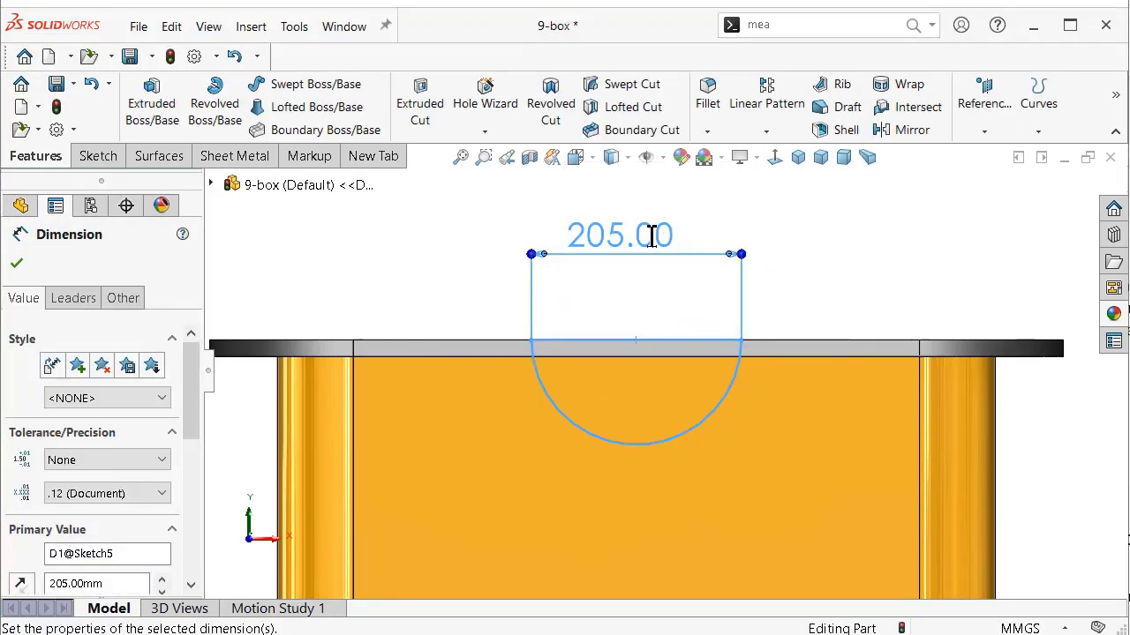
key("e")
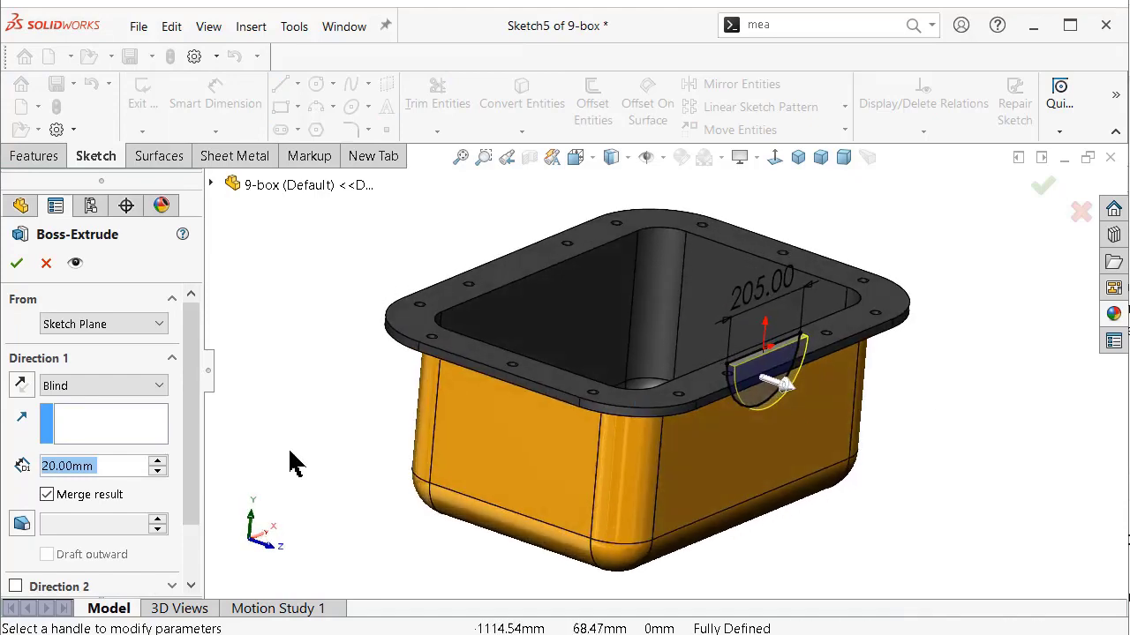
Step: Extrude the 205 mm semicircle 50 mm into a half-disc boss, Boss-Extrude3
left_click(156, 461)
left_click(156, 461)
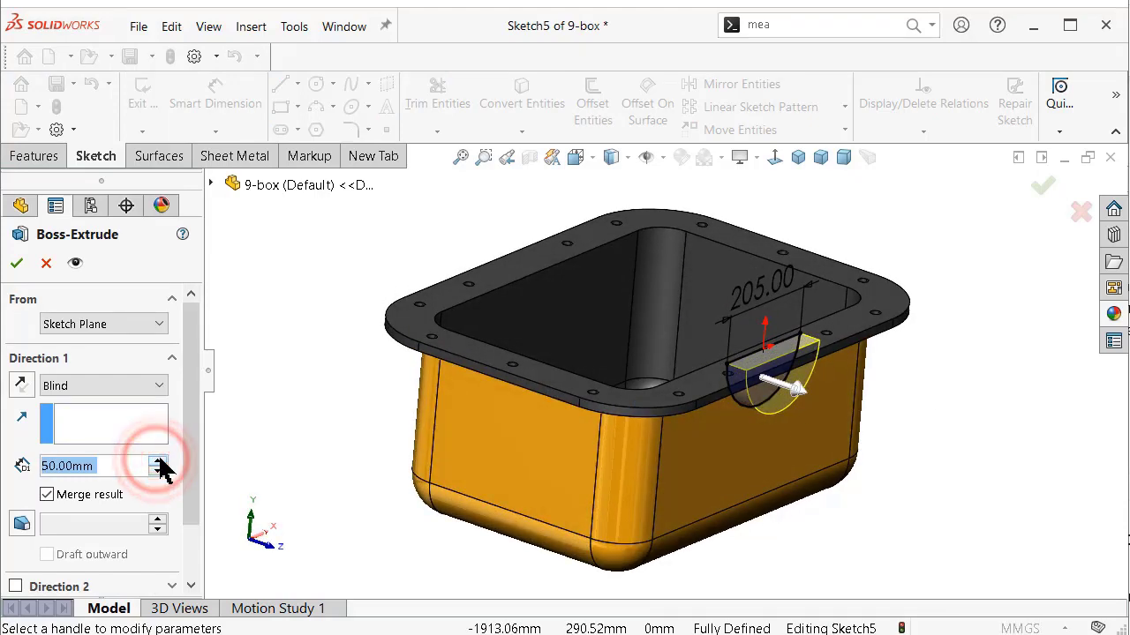
key("shift+Up")
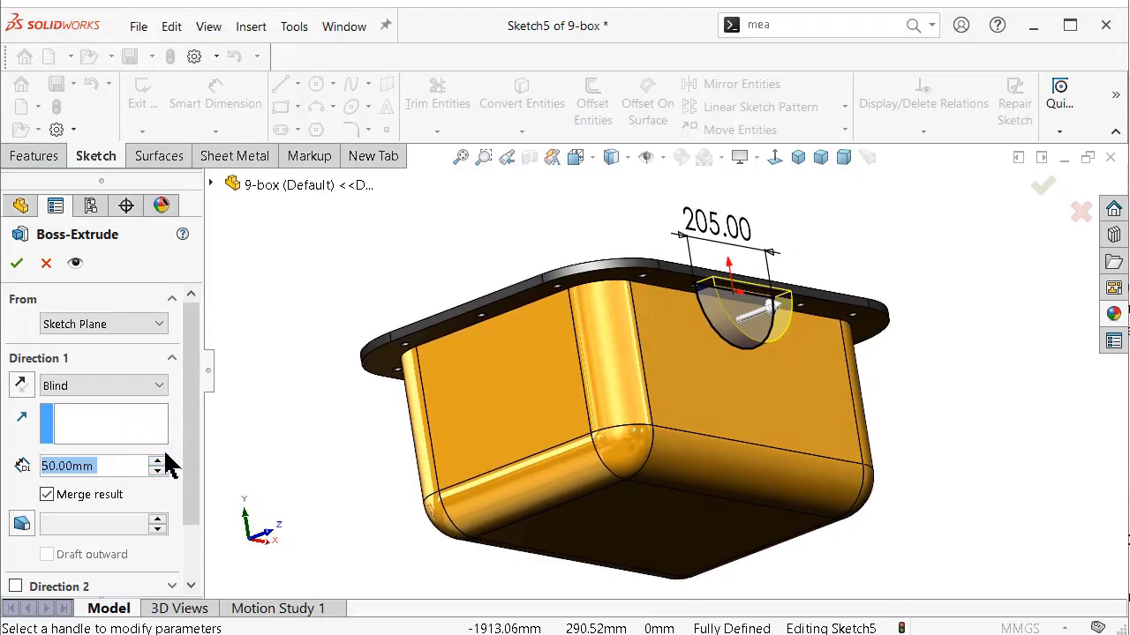
key("shift+Down")
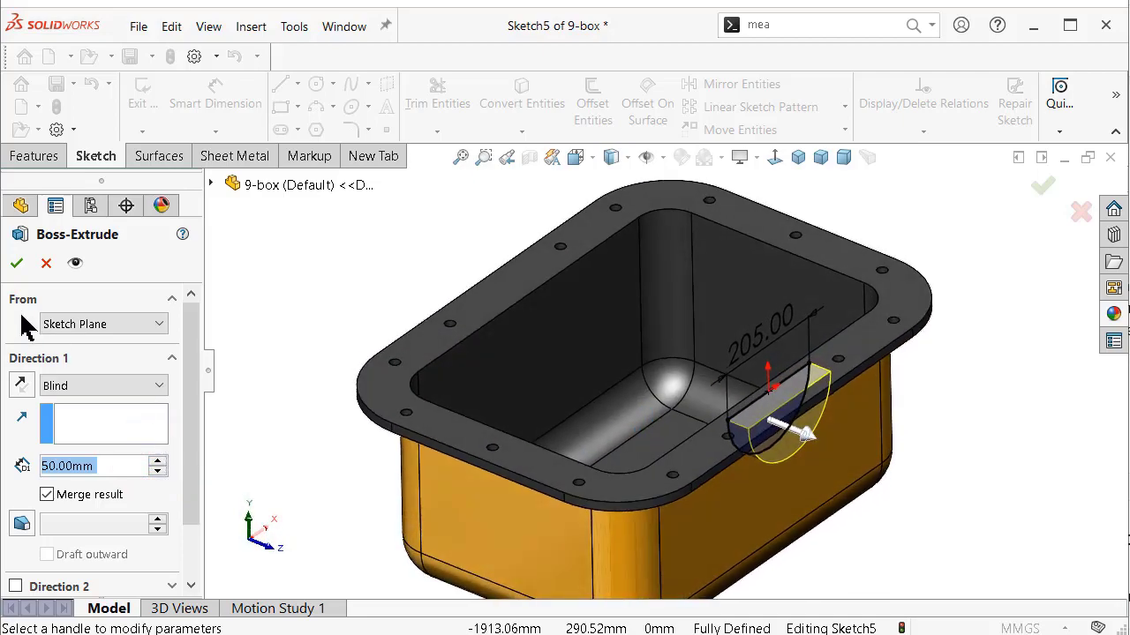
left_click(17, 264)
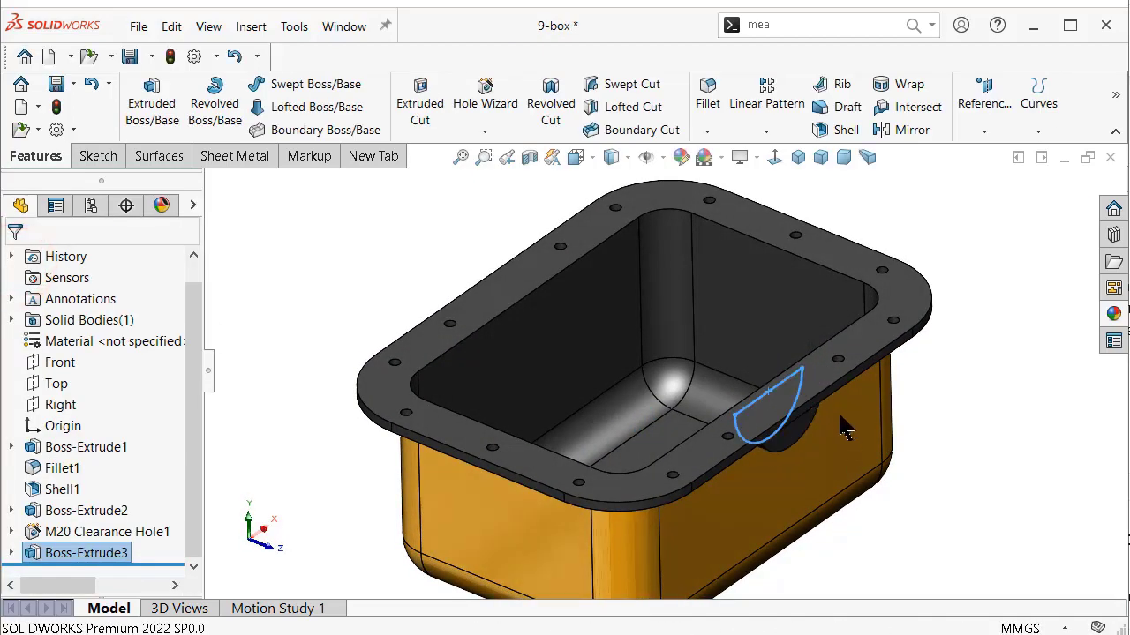
key("shift+Up")
left_click(797, 158)
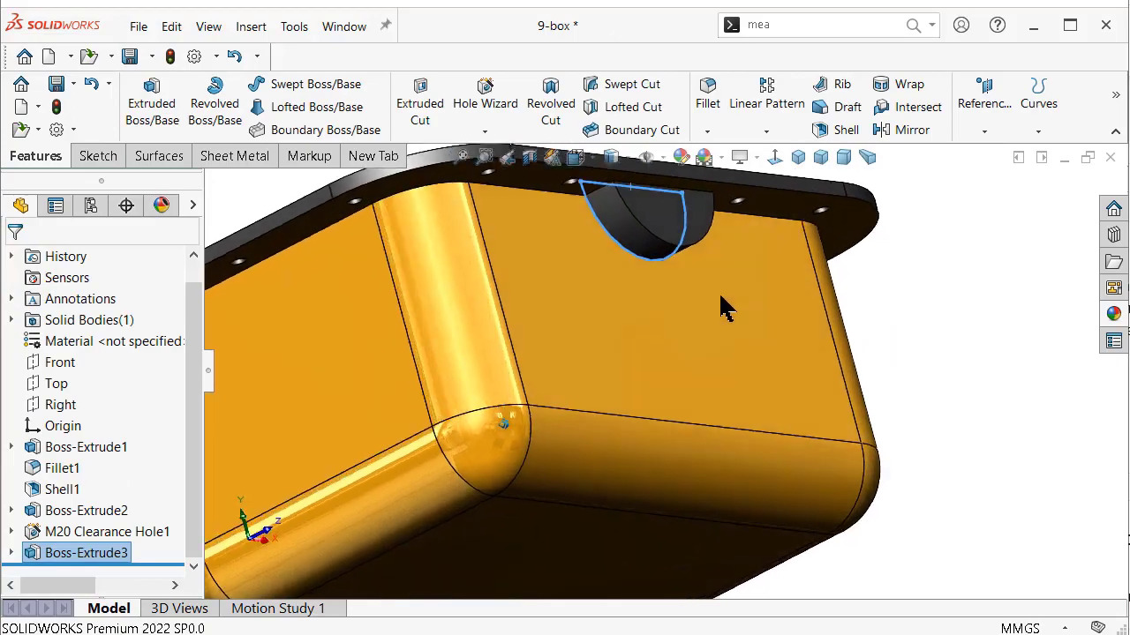
scroll(718, 291, "down", 3)
scroll(683, 313, "down", 2)
key("Left")
key("Left")
key("Left")
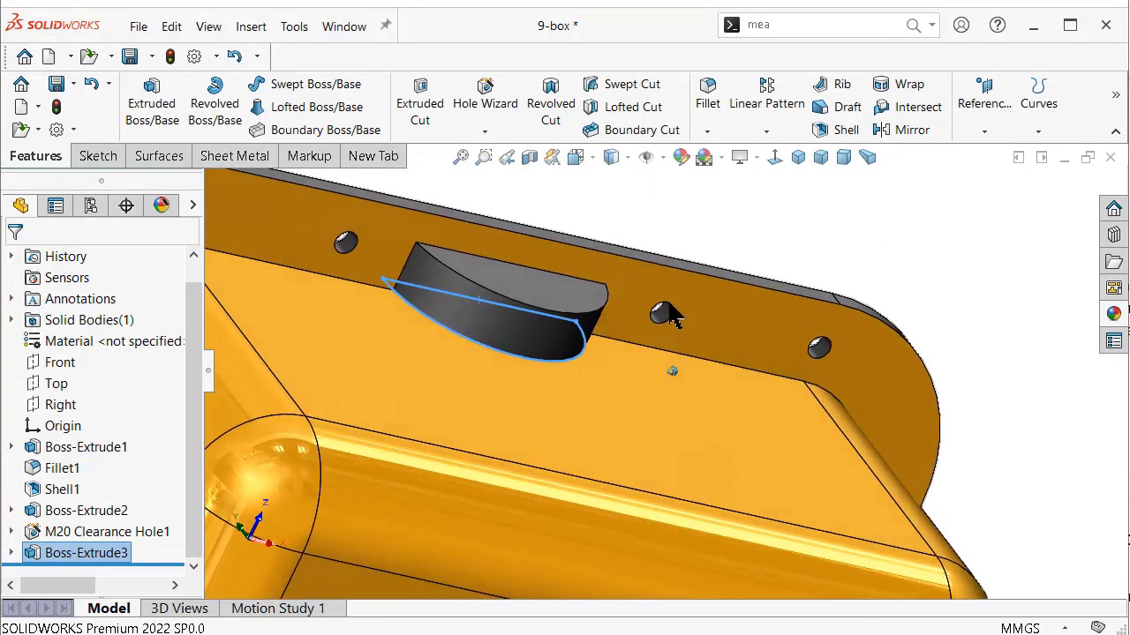
Step: Start a fillet on the half-disc block's upper and lower curved edges
left_click(706, 92)
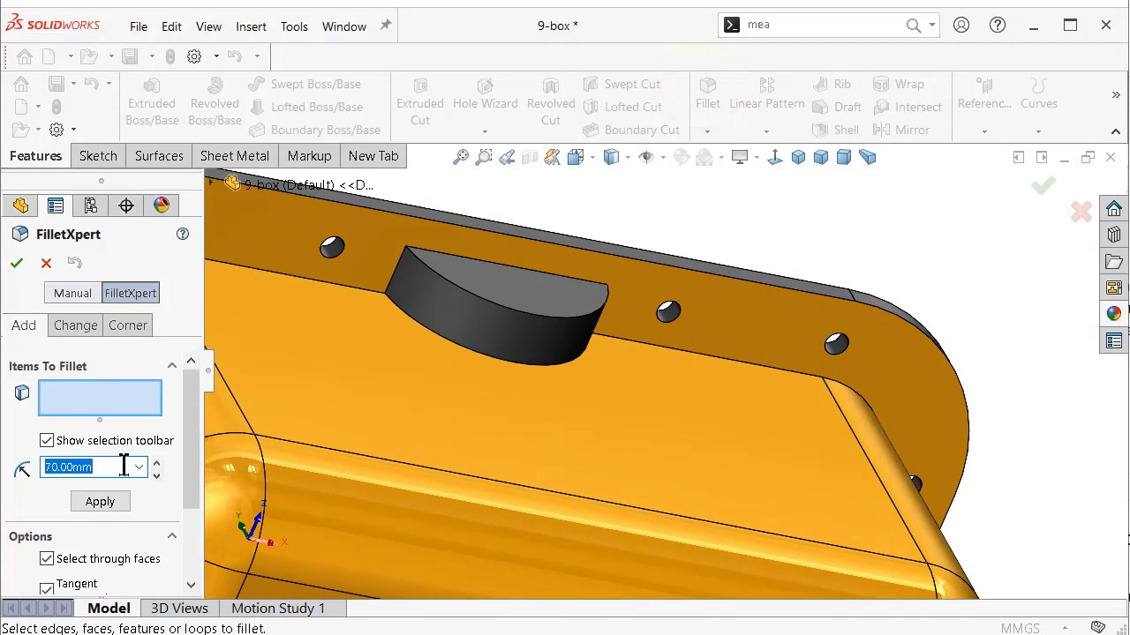
left_click(506, 310)
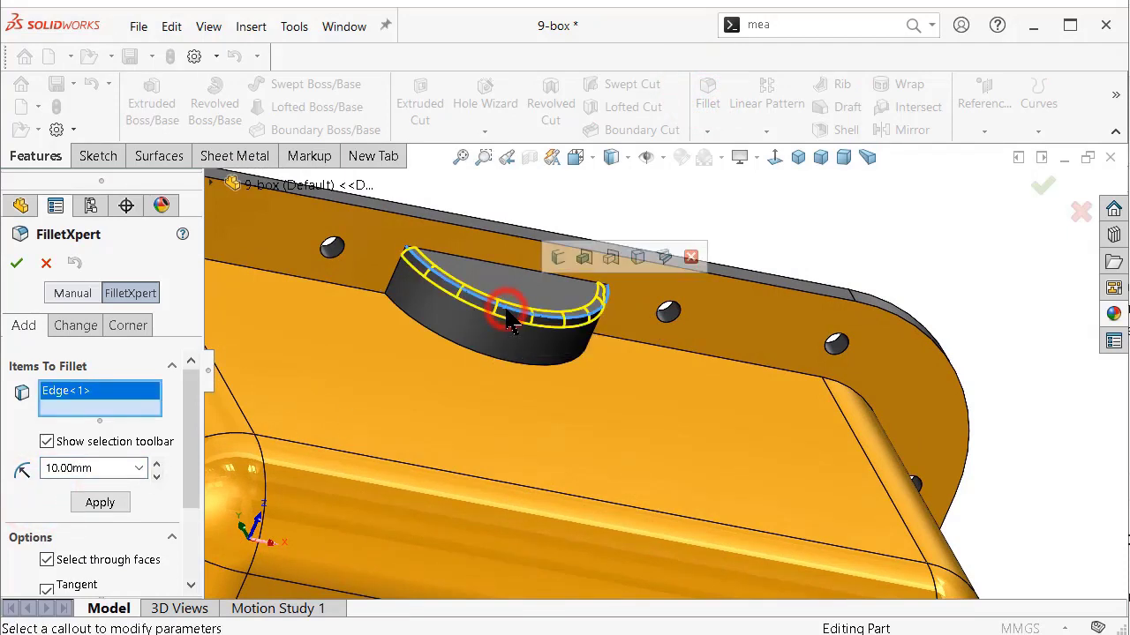
left_click(492, 364)
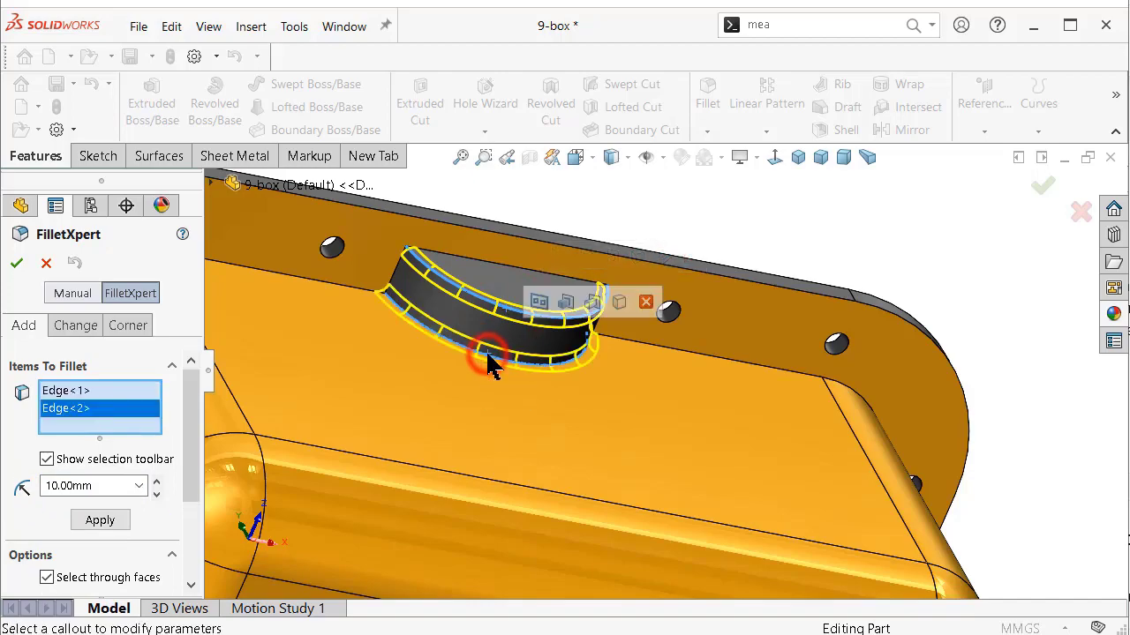
mouse_move(504, 365)
middle_mouse_down()
mouse_move(517, 244)
mouse_move(391, 321)
mouse_move(459, 273)
middle_mouse_up()
scroll(500, 257, "up", 3)
key("Up")
key("Left")
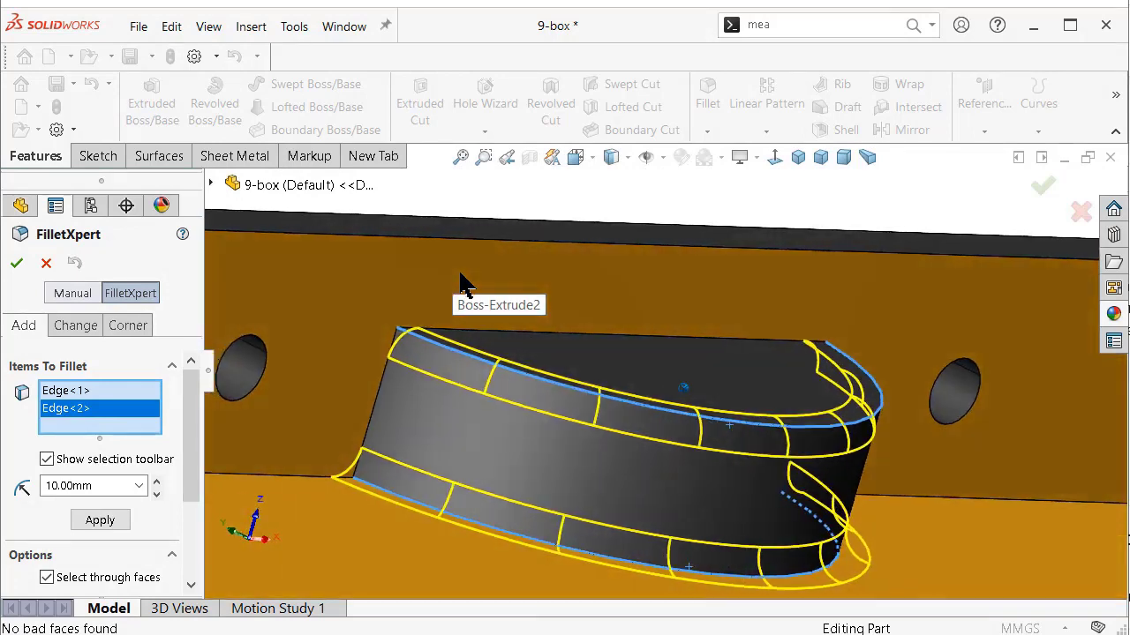
key("Up")
key("Left")
key("Up")
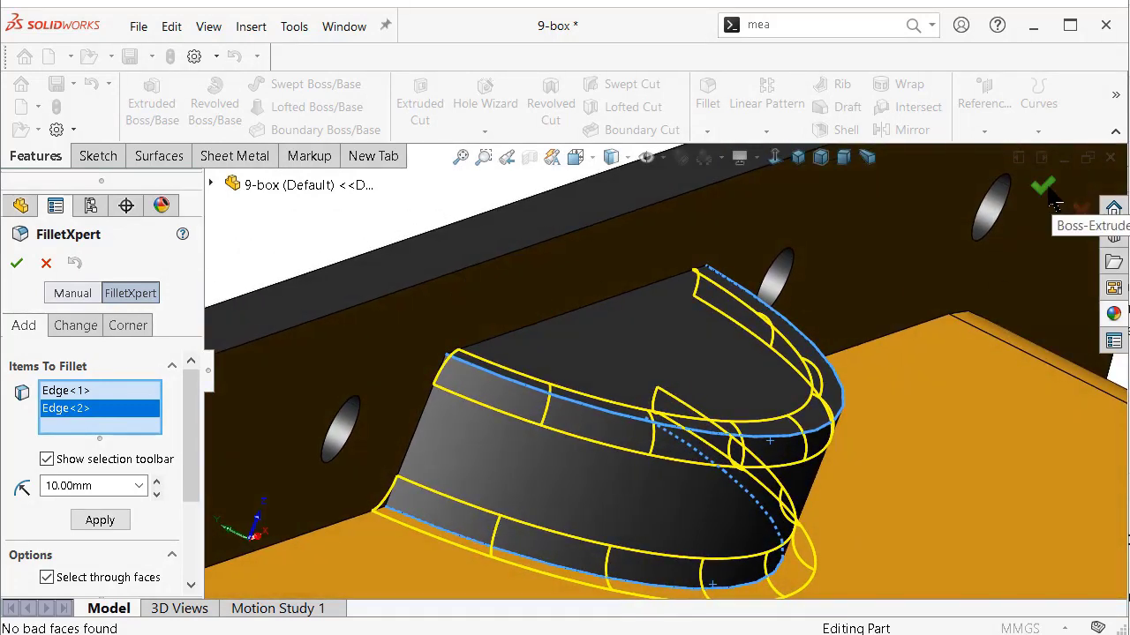
Step: Apply the 10 mm fillet and inspect the rounded block and flange
left_click(1045, 187)
scroll(1047, 188, "down", 2)
middle_click_drag(1047, 189, 820, 339)
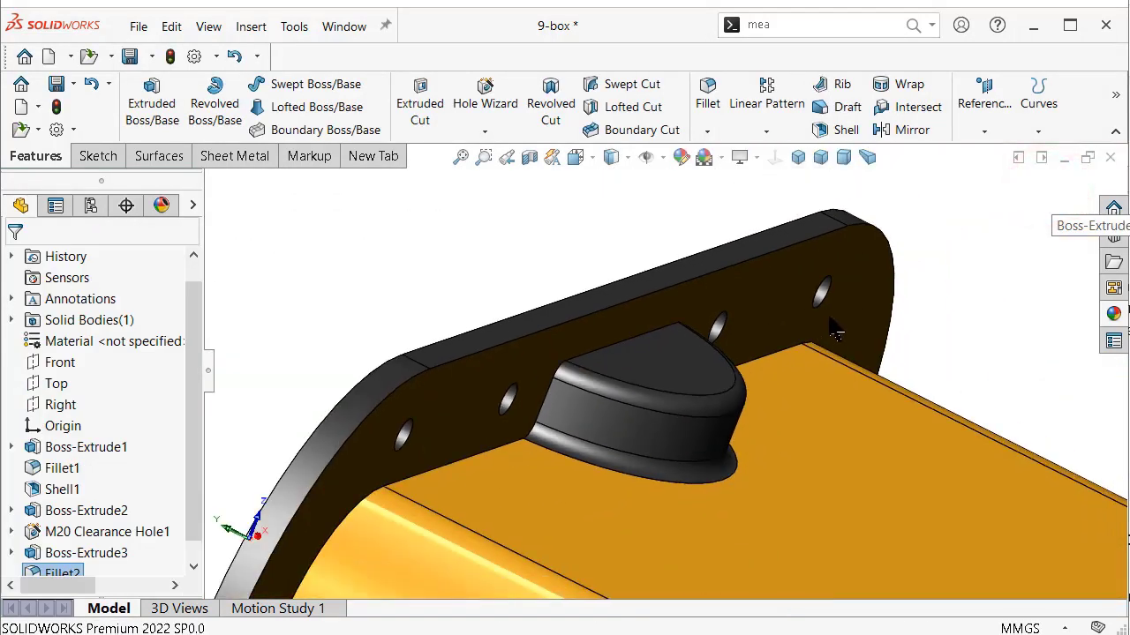
key("Right")
key("Right")
key("Right")
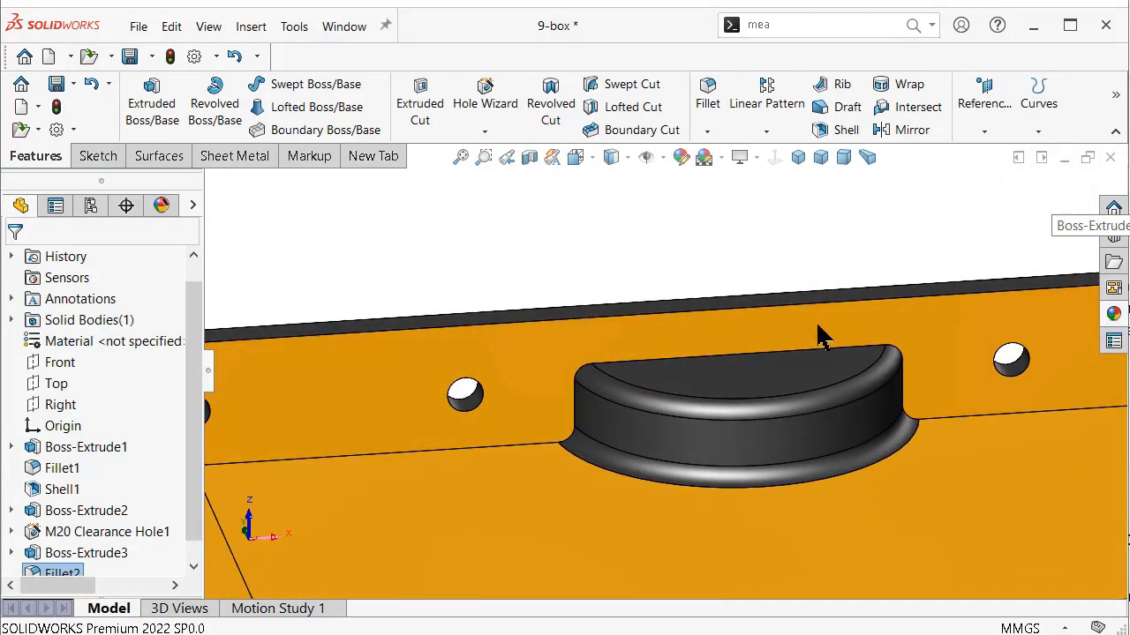
key("Down")
key("Down")
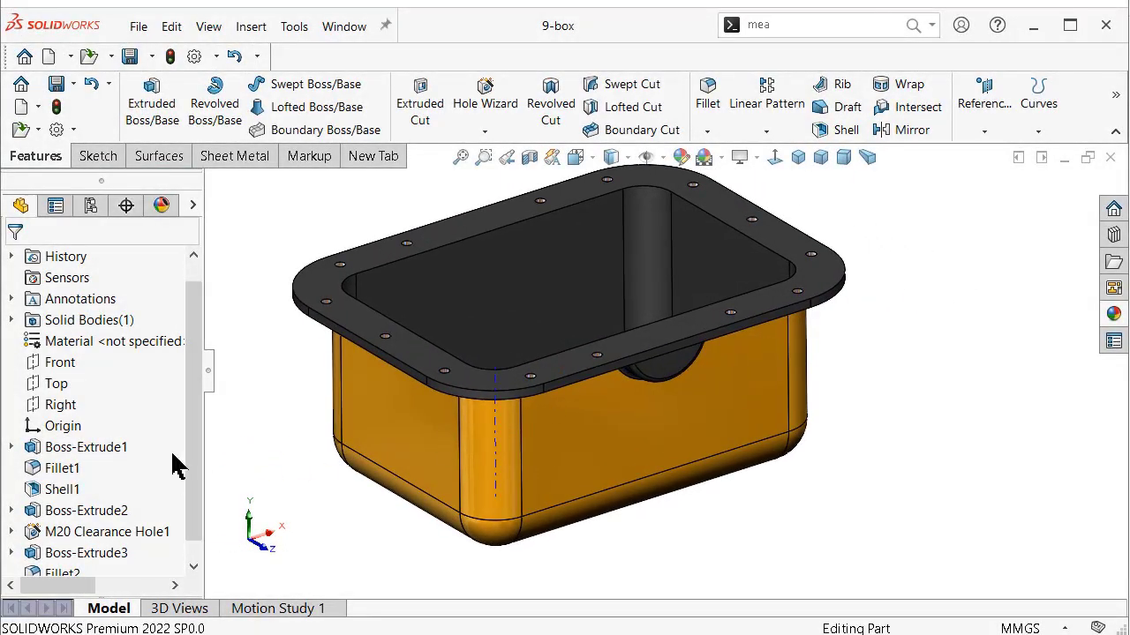
Step: Expand Boss-Extrude2 and show its Sketch2 layout over the flange
left_click(12, 510)
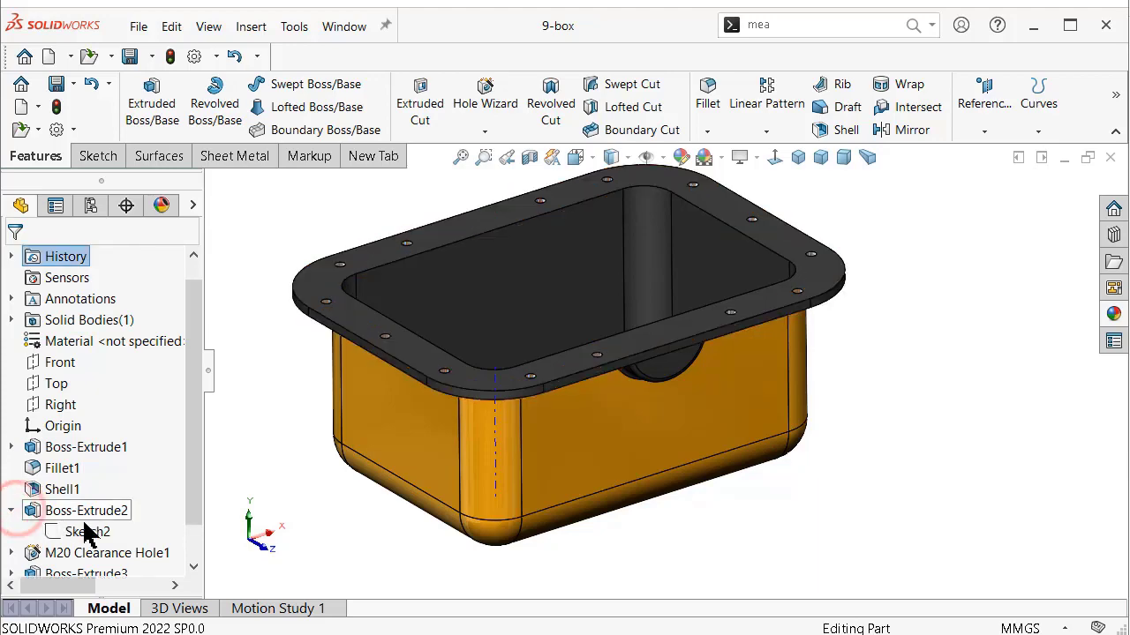
scroll(152, 501, "down", 1)
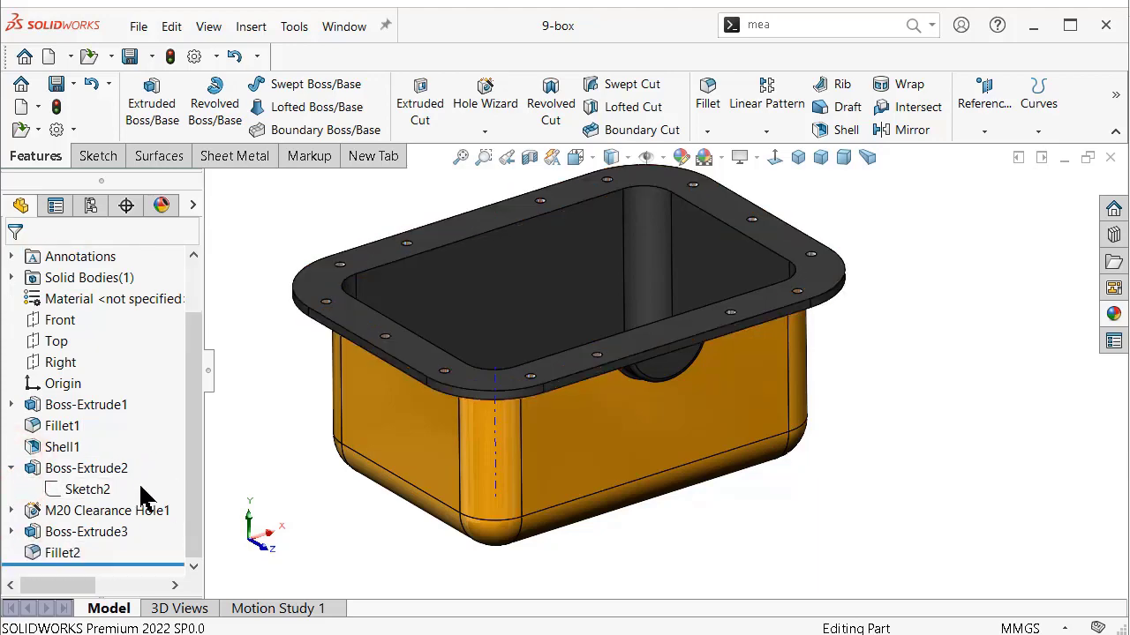
left_click(83, 492)
left_click(97, 466)
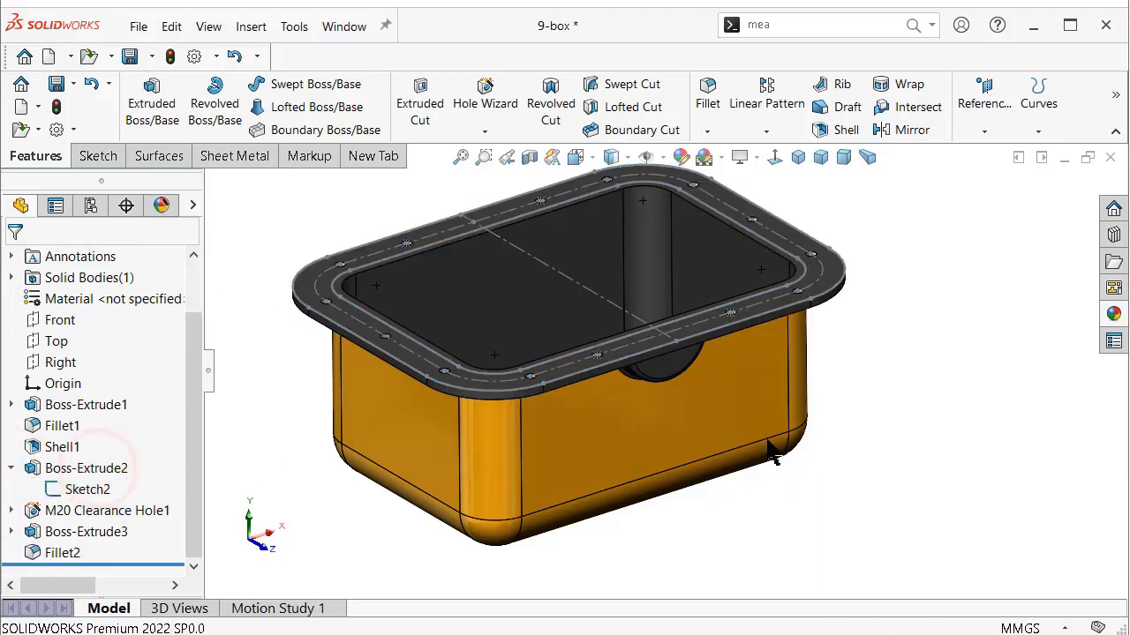
mouse_move(879, 399)
middle_mouse_down()
mouse_move(756, 424)
mouse_move(715, 371)
middle_mouse_up()
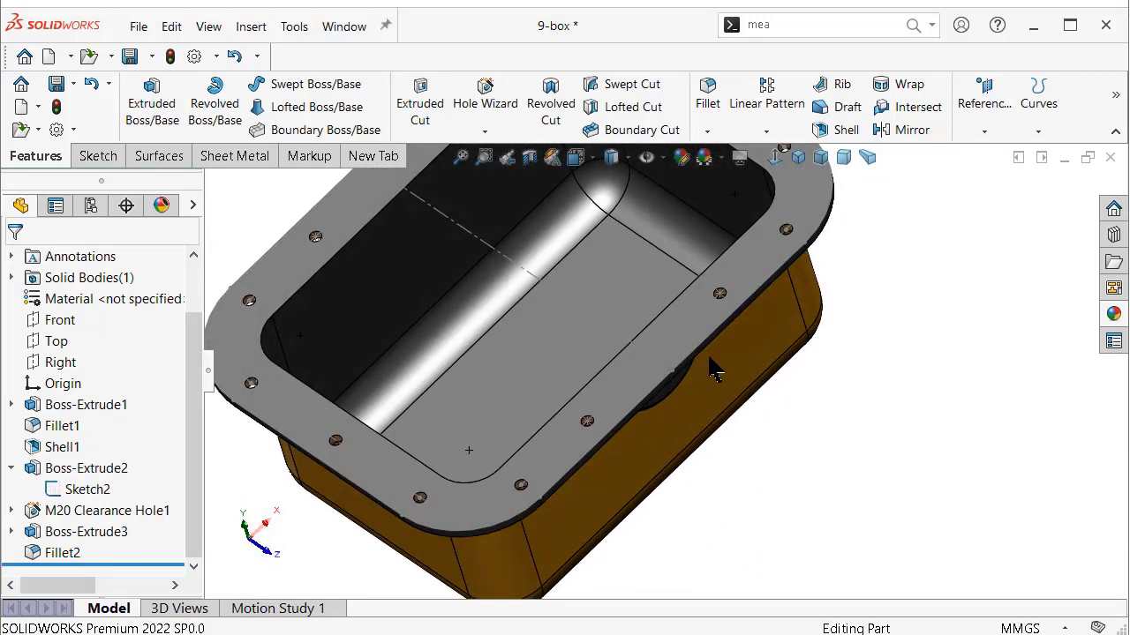
left_click(697, 336)
left_click(990, 457)
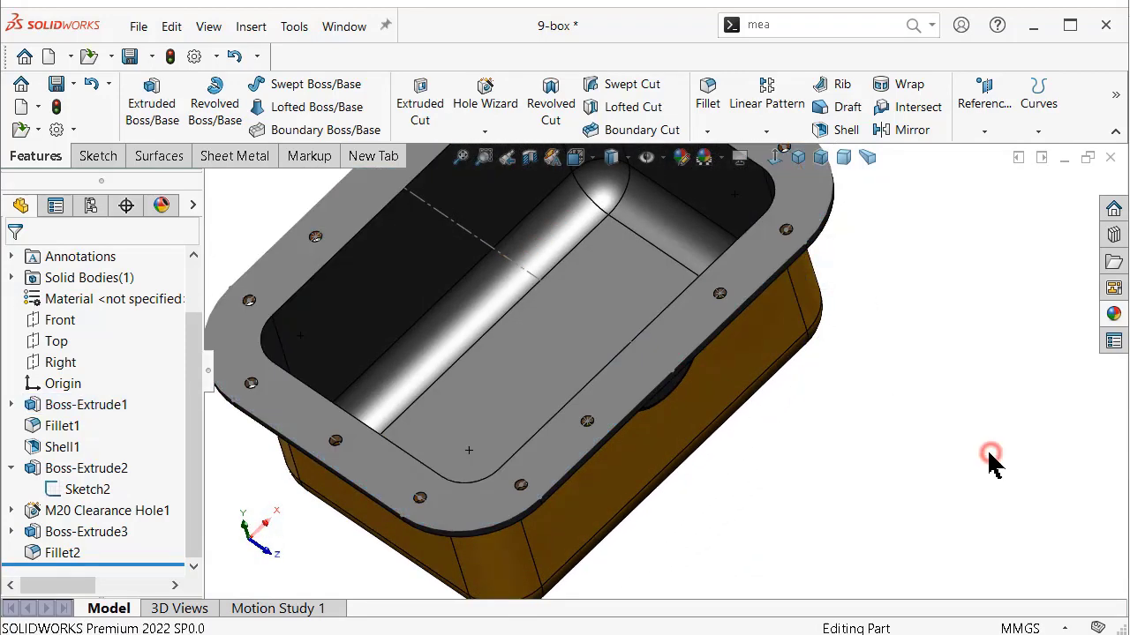
Step: Start a new sketch on the Top plane
left_click(56, 341)
left_click(77, 316)
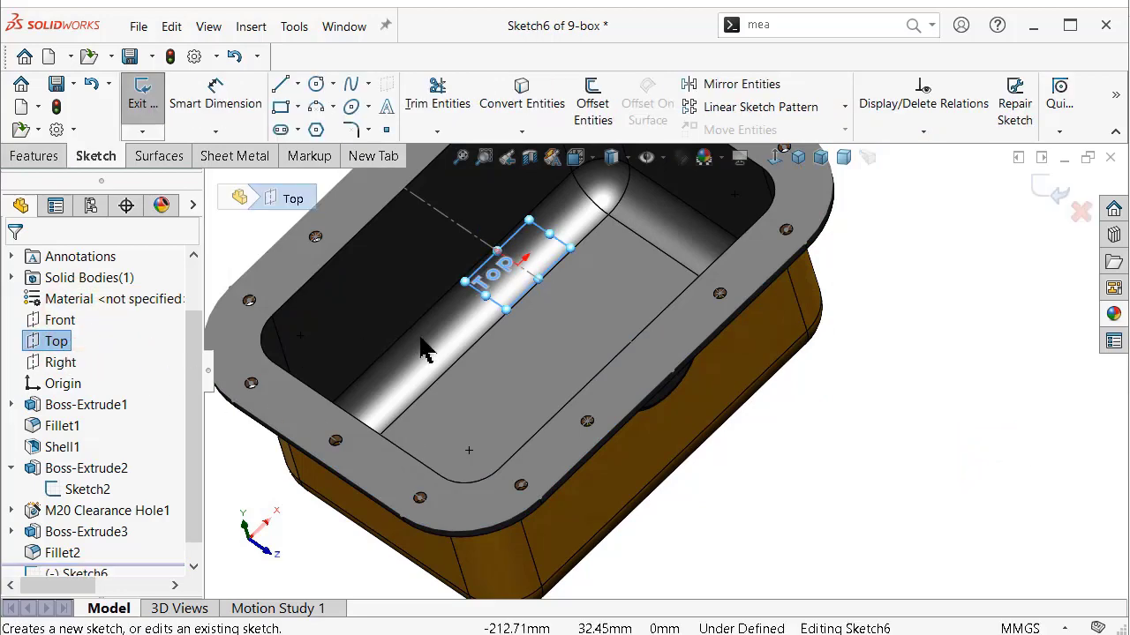
scroll(676, 543, "down", 5)
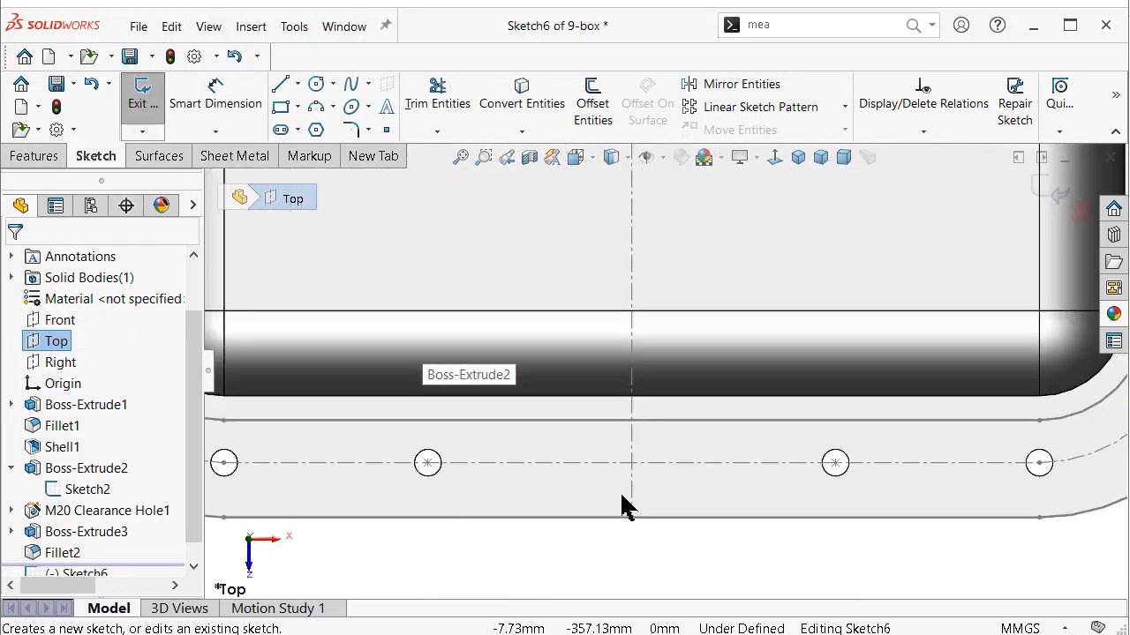
scroll(620, 504, "down", 1)
scroll(604, 492, "up", 1)
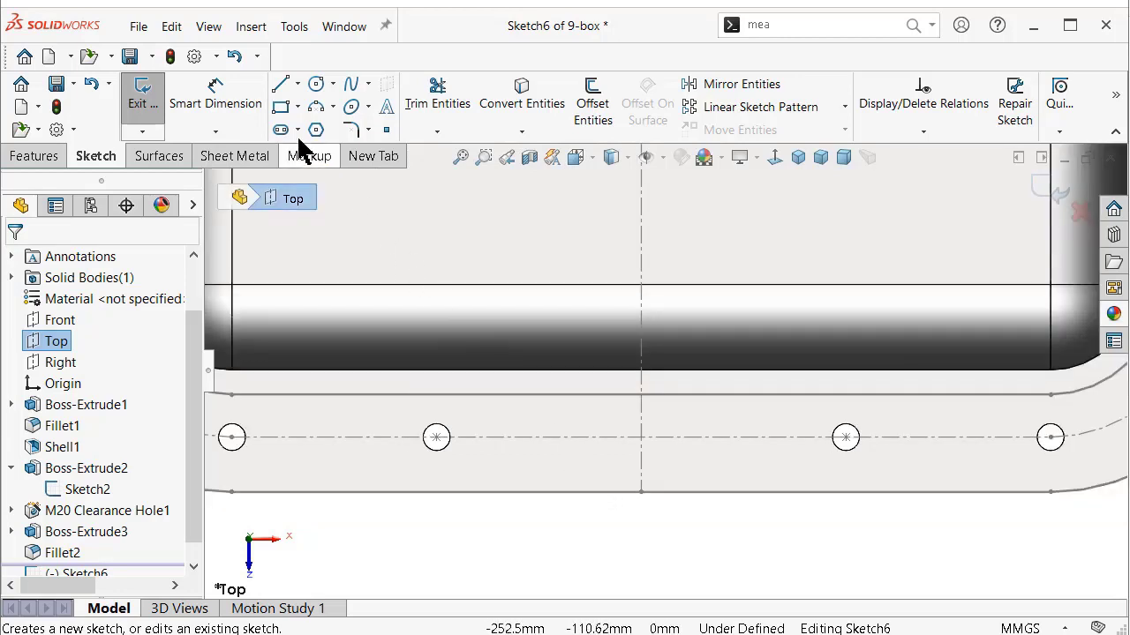
Step: Draw a corner rectangle from the flange's inner edge to its outer edge, enclosing the middle bolt holes
left_click(281, 107)
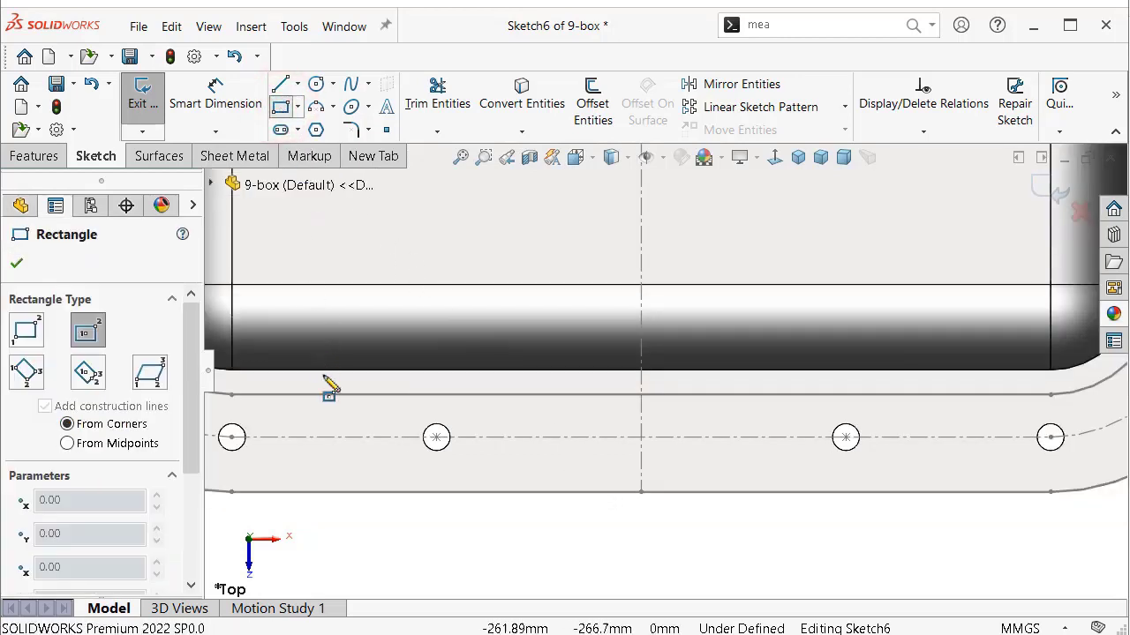
left_click(366, 396)
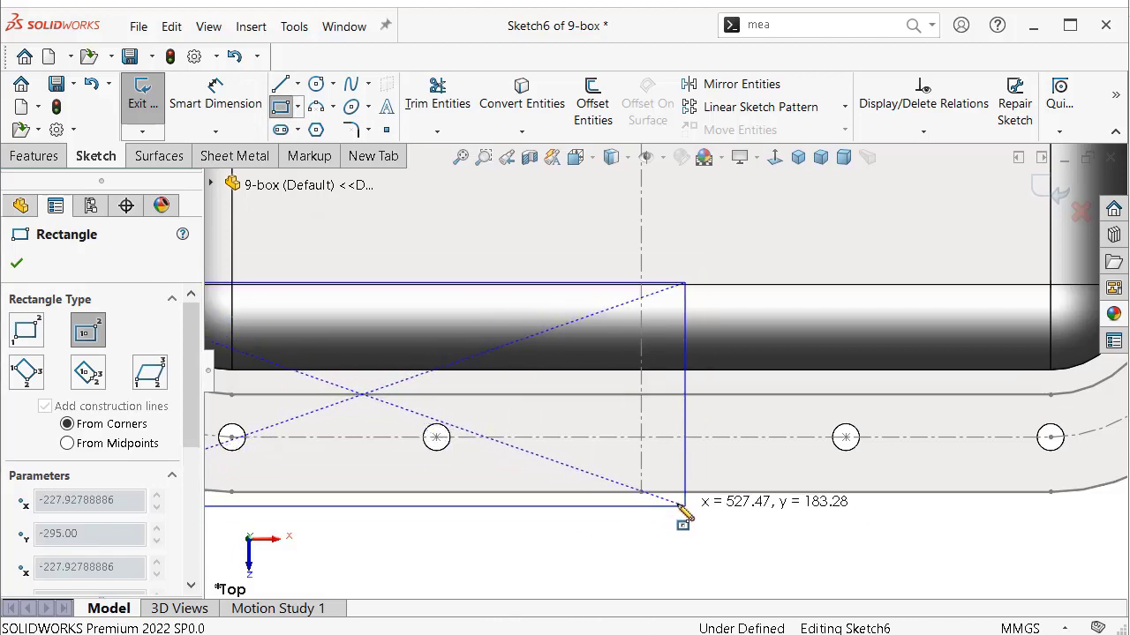
key("Escape")
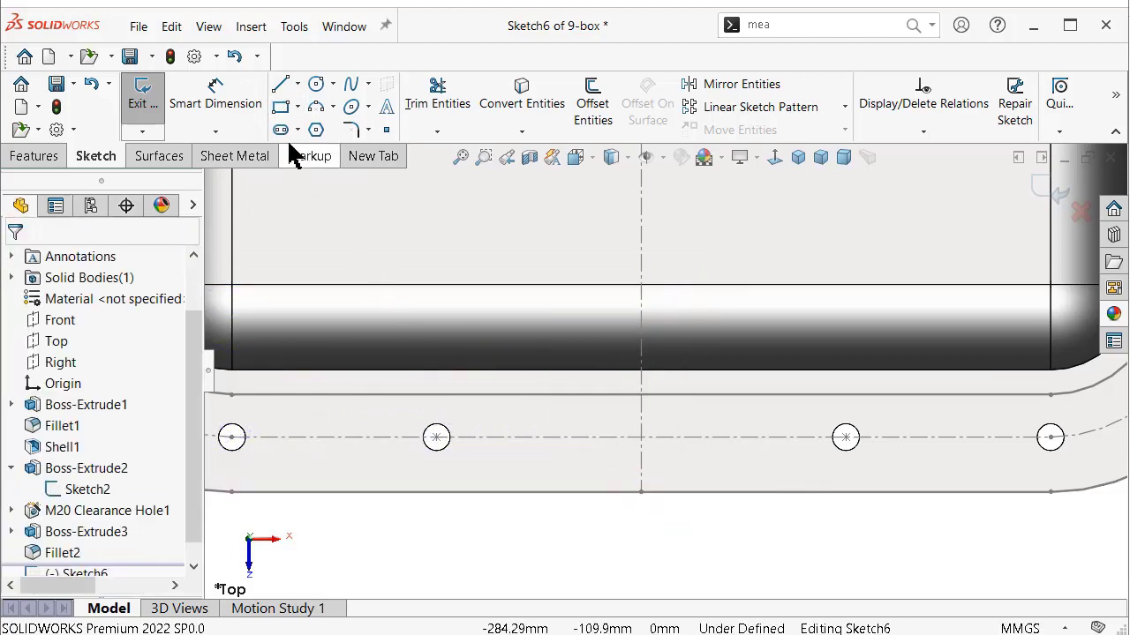
left_click(282, 107)
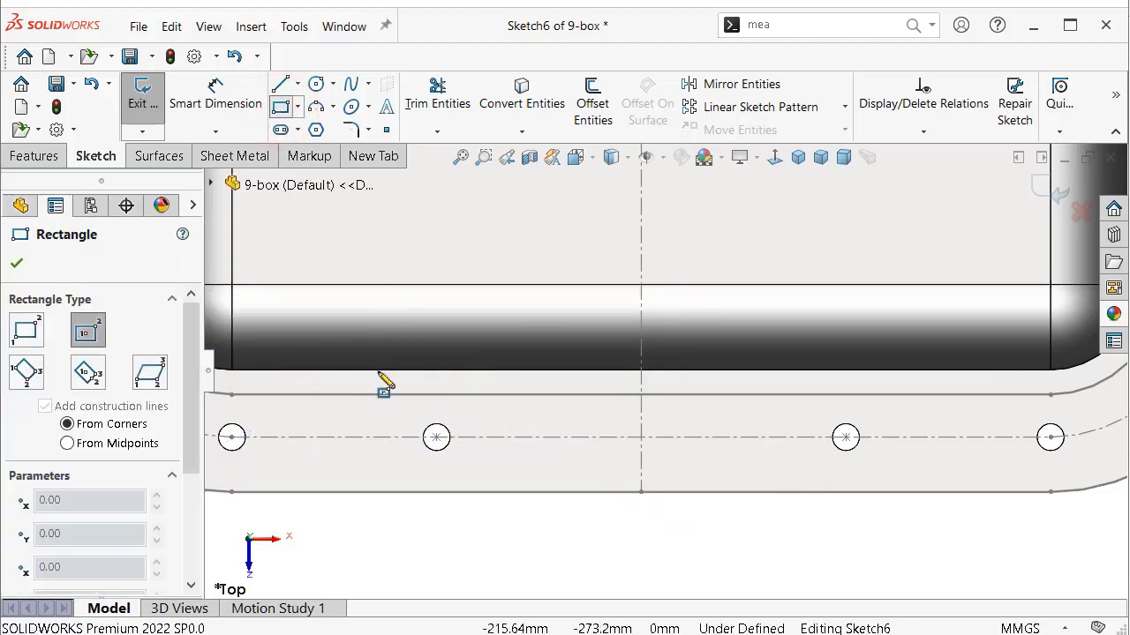
left_click(300, 108)
left_click(353, 129)
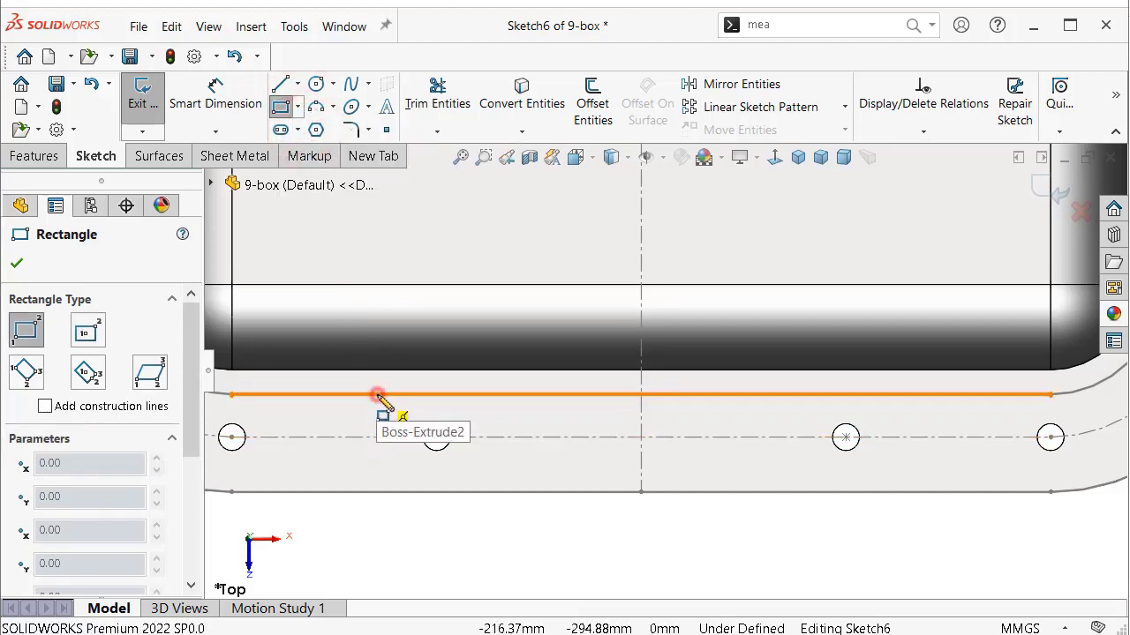
left_click(377, 394)
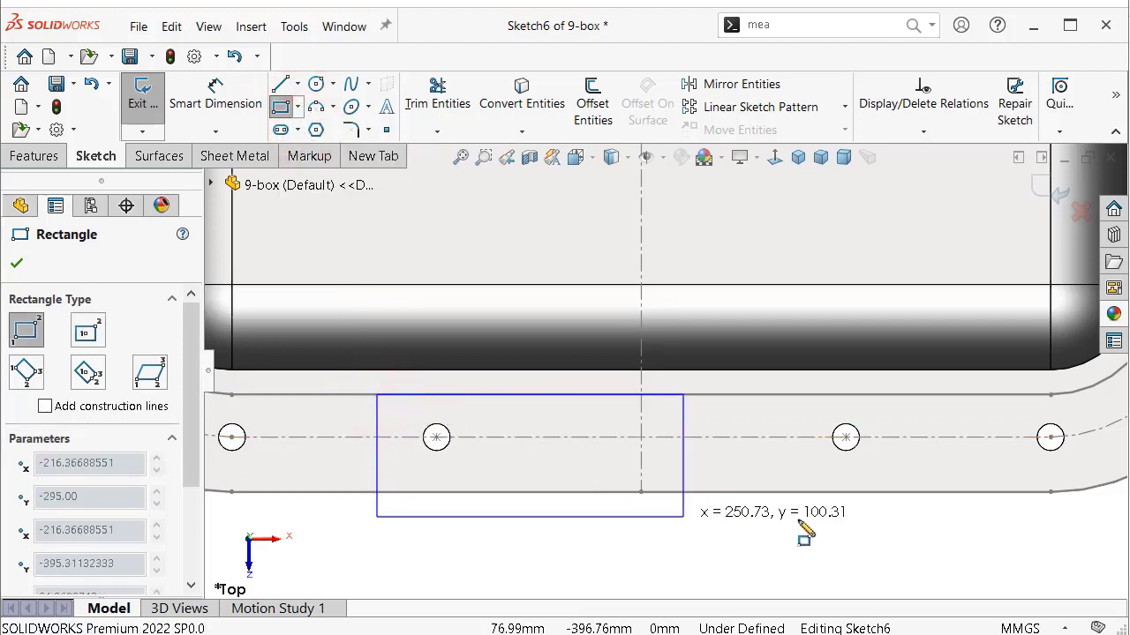
left_click(919, 492)
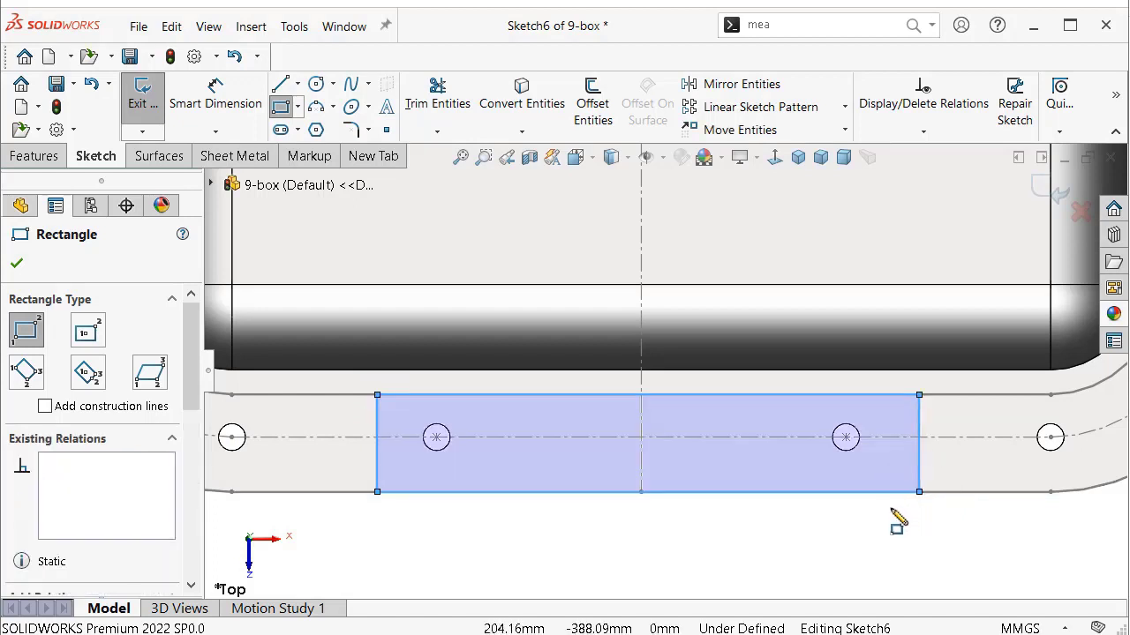
key("Escape")
scroll(663, 370, "down", 1)
Step: Dimension the rectangle's right edge 220 mm from the centreline
right_click_drag(669, 566, 652, 413)
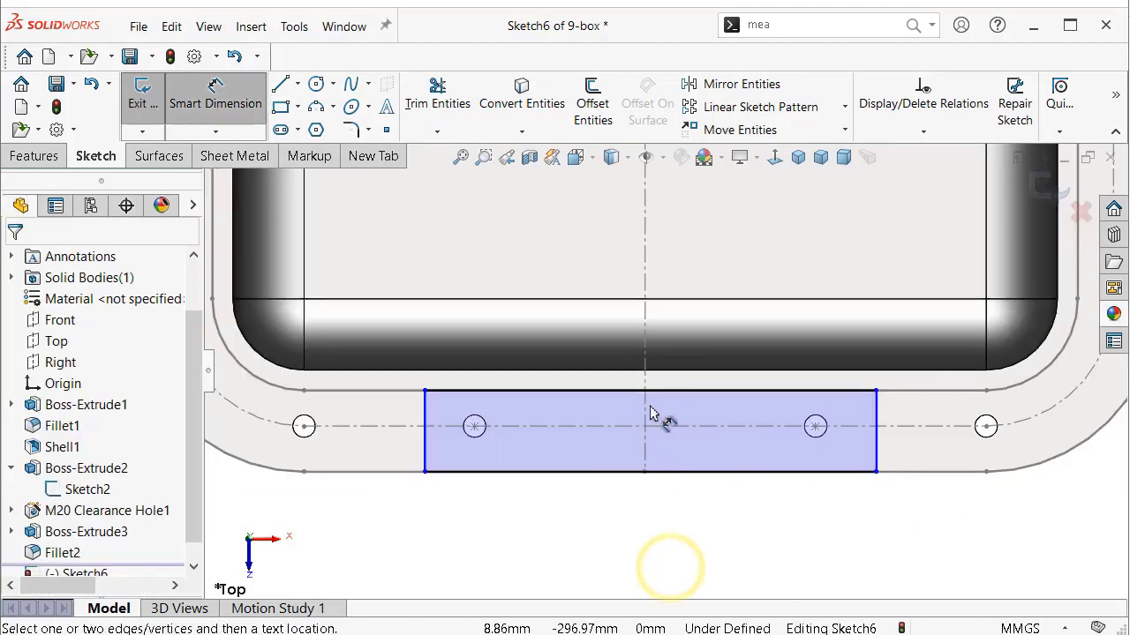
left_click(877, 449)
left_click(645, 450)
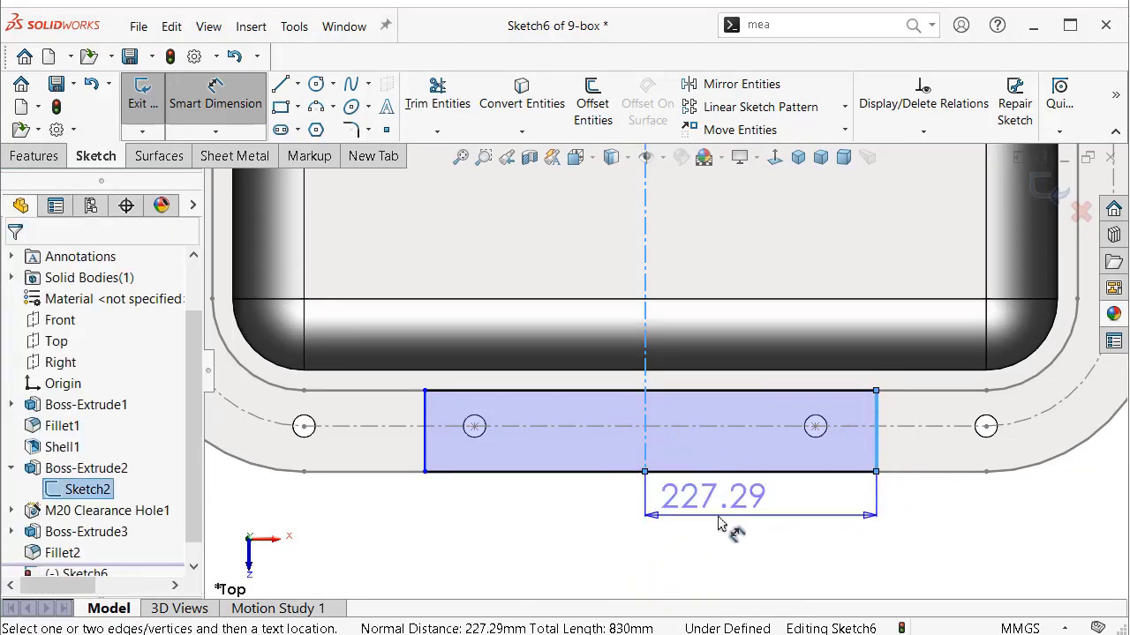
left_click(772, 522)
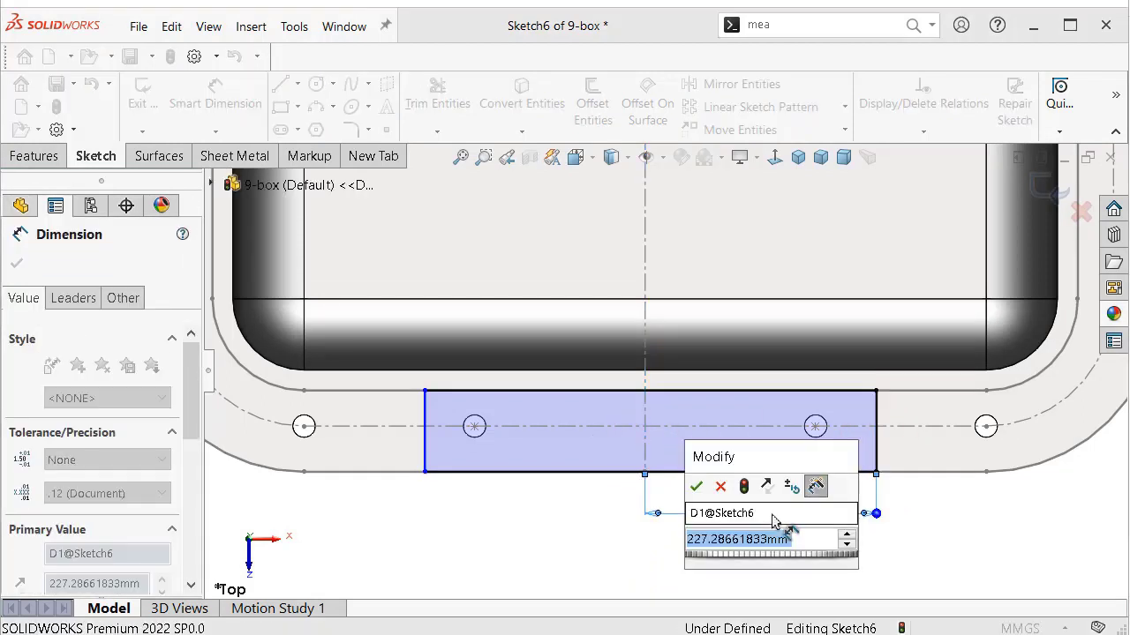
type("220")
key("Return")
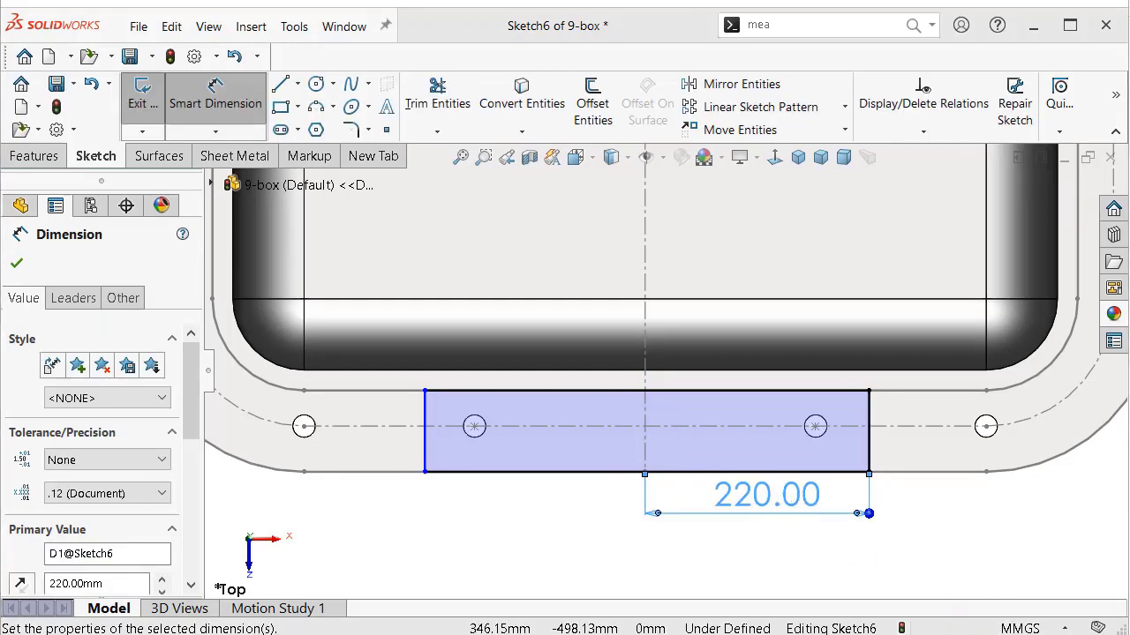
key("Escape")
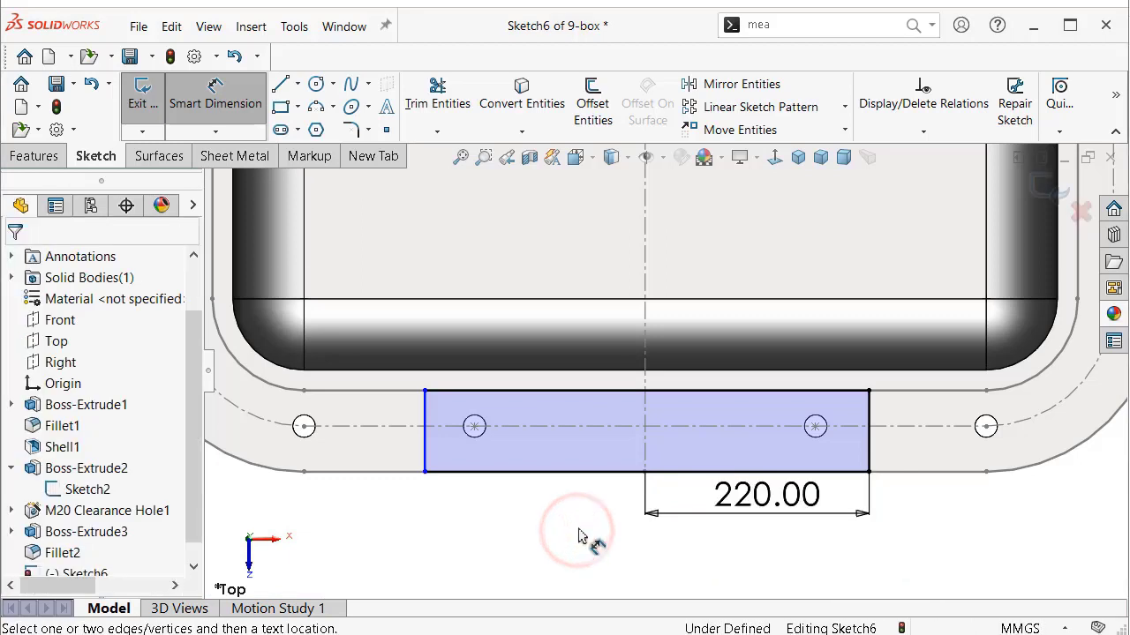
key("Escape")
Step: Add a midpoint relation centring the rectangle's bottom edge on the centreline point
left_click(673, 472)
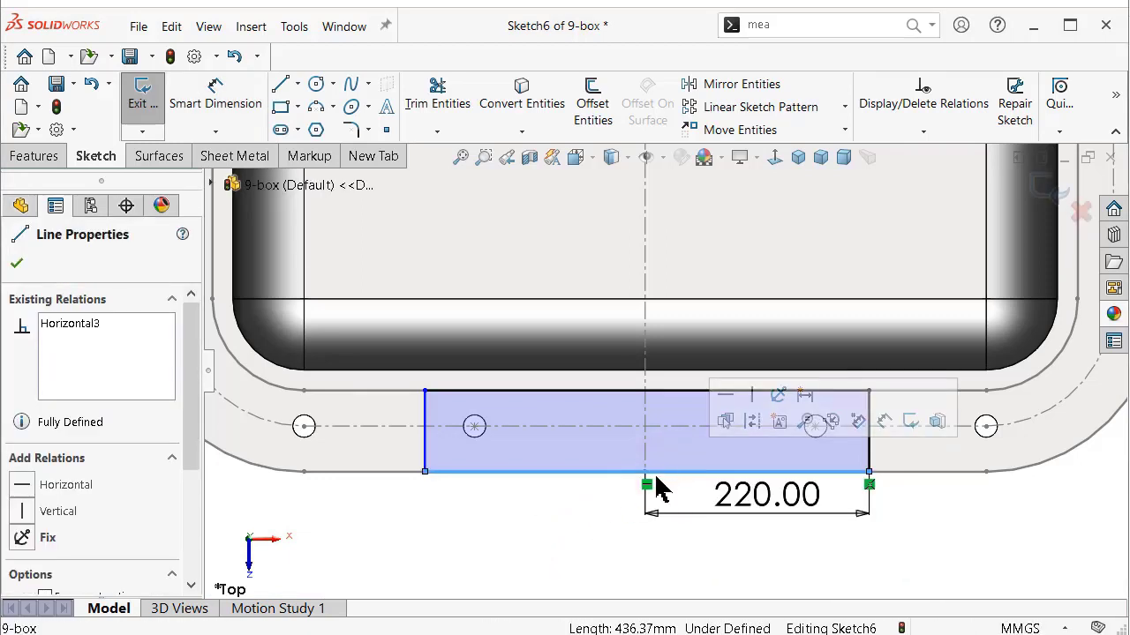
left_click(645, 472, "ctrl")
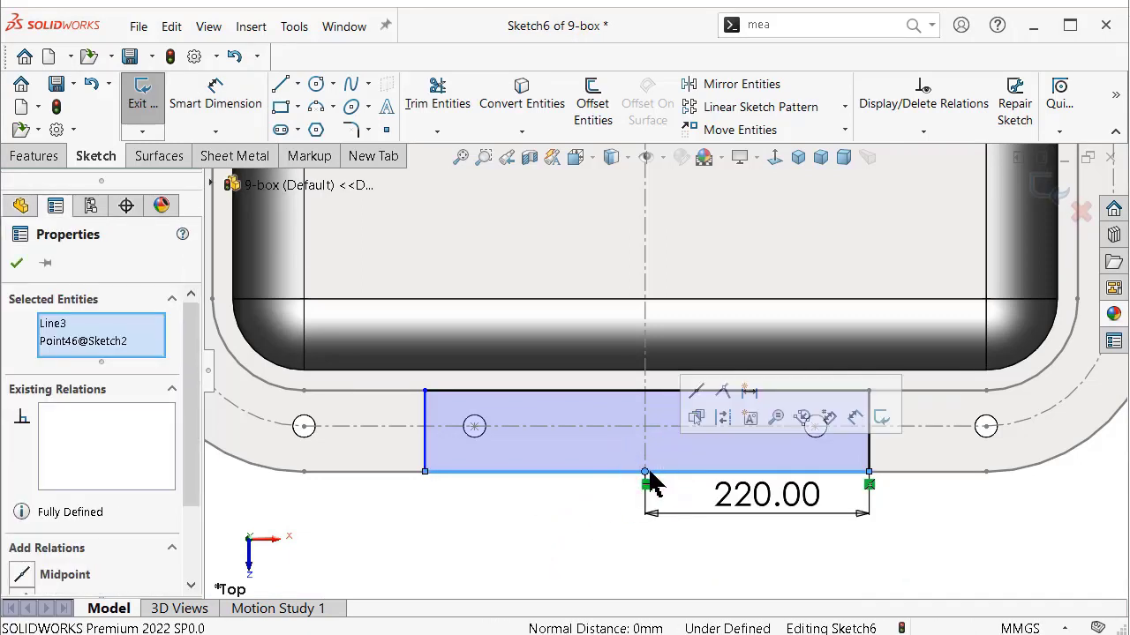
left_click(706, 393)
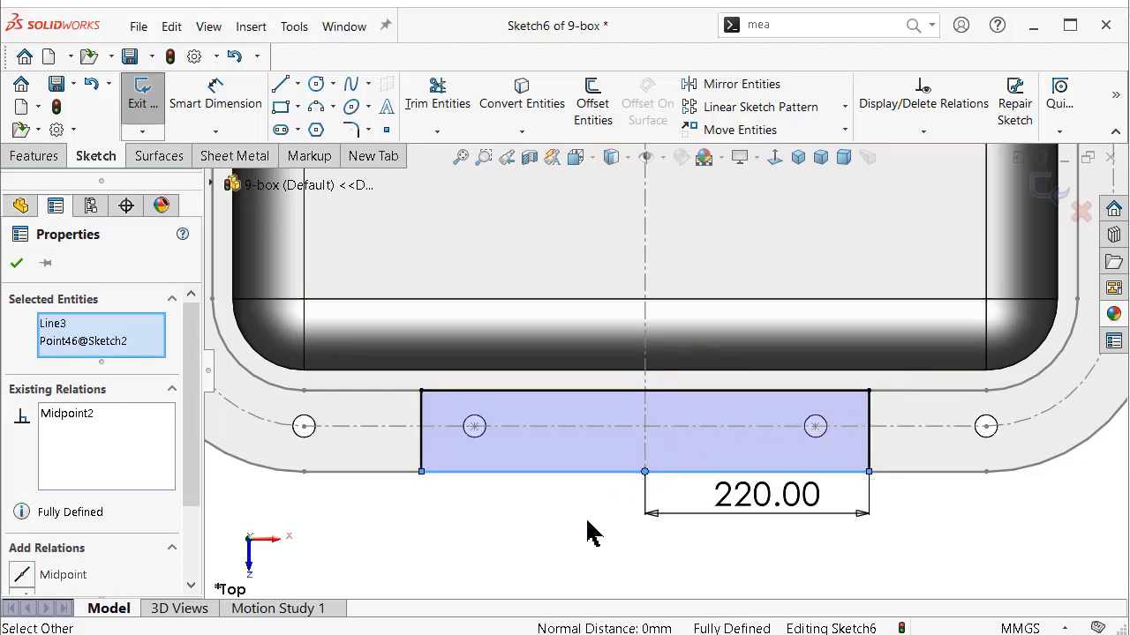
left_click(586, 533)
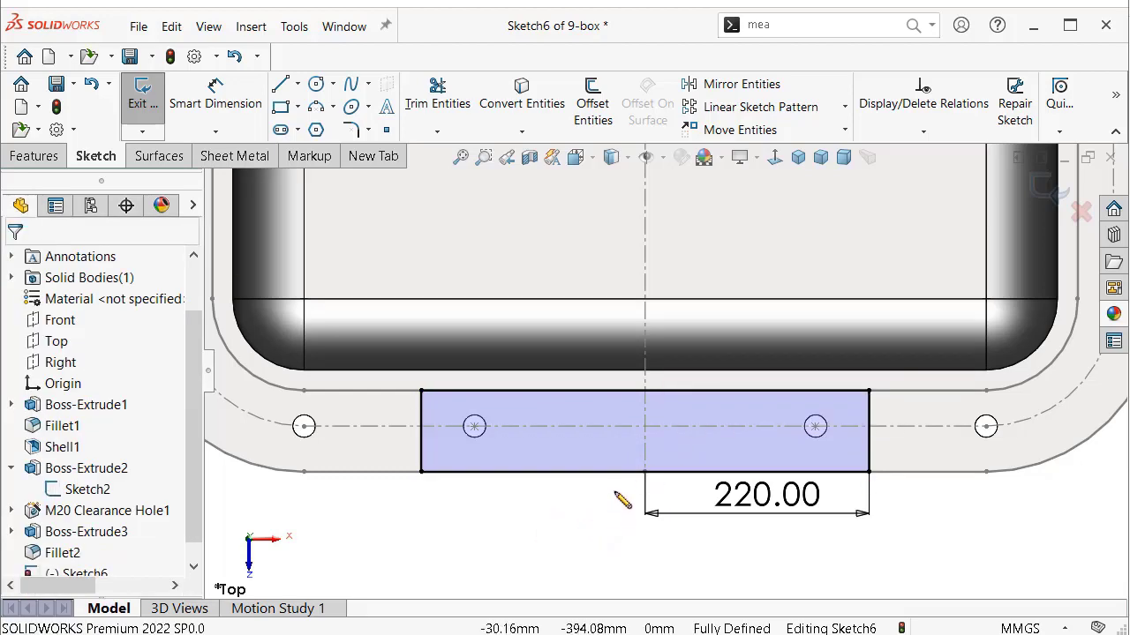
scroll(623, 501, "up", 3)
Step: Extrude-cut the pad rectangle 8 mm blind into the flange
middle_click_drag(618, 429, 494, 265)
left_click(35, 156)
left_click(420, 103)
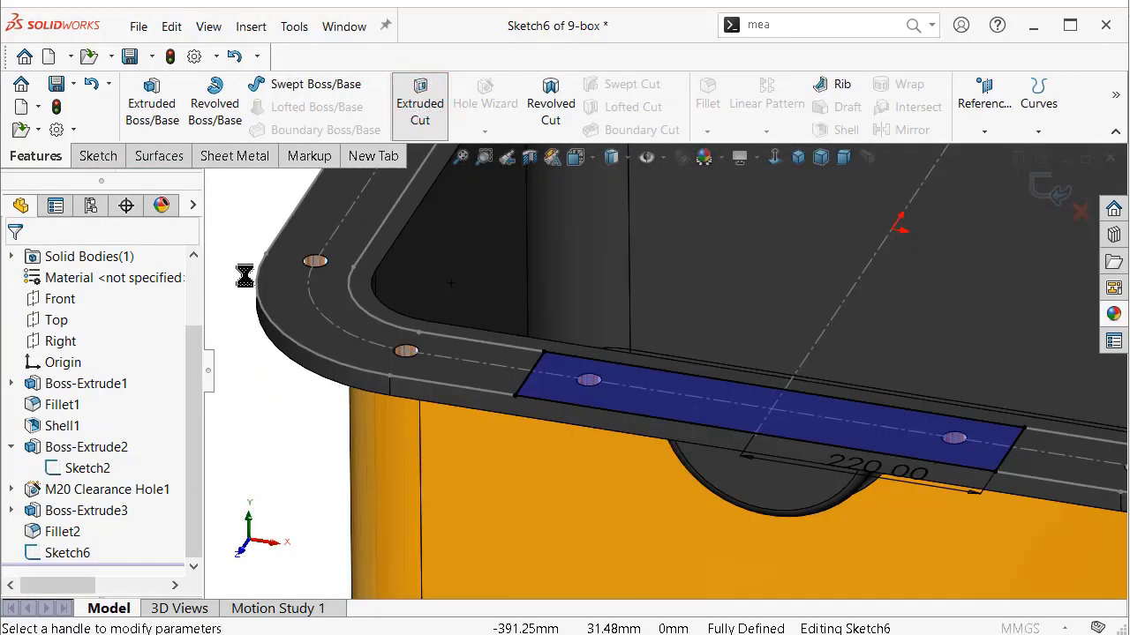
middle_click_drag(242, 448, 265, 429)
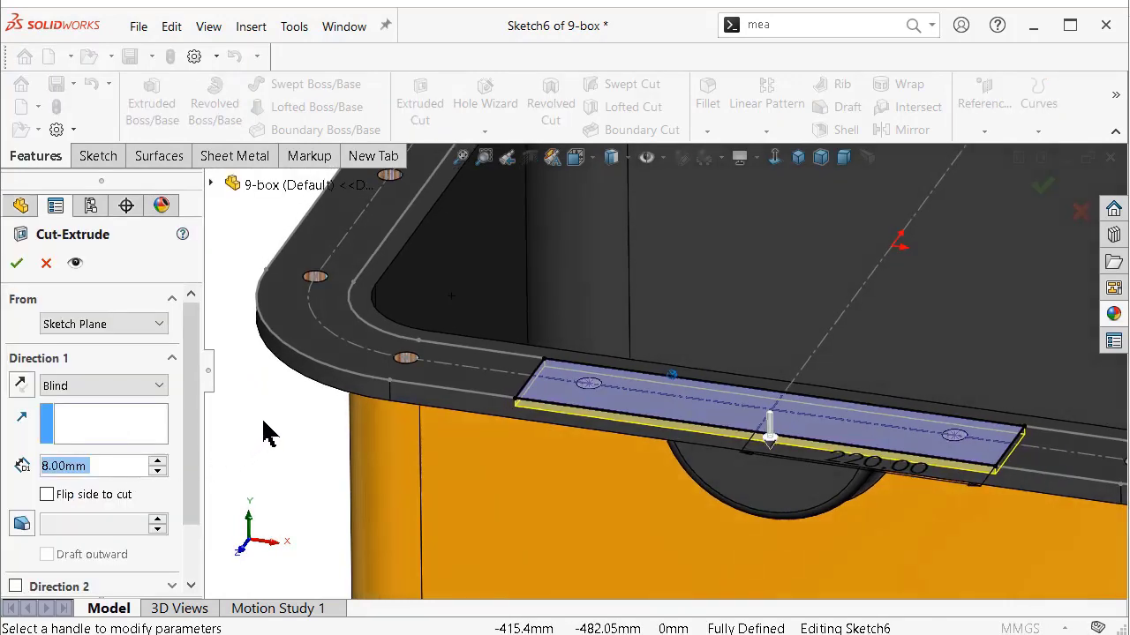
left_click(16, 262)
Step: Orbit the model to inspect the recessed pocket across the flange
mouse_move(401, 448)
middle_mouse_down()
mouse_move(491, 424)
mouse_move(290, 479)
mouse_move(308, 441)
mouse_move(704, 224)
mouse_move(761, 287)
mouse_move(758, 301)
middle_mouse_up()
left_click(290, 465)
key("Up")
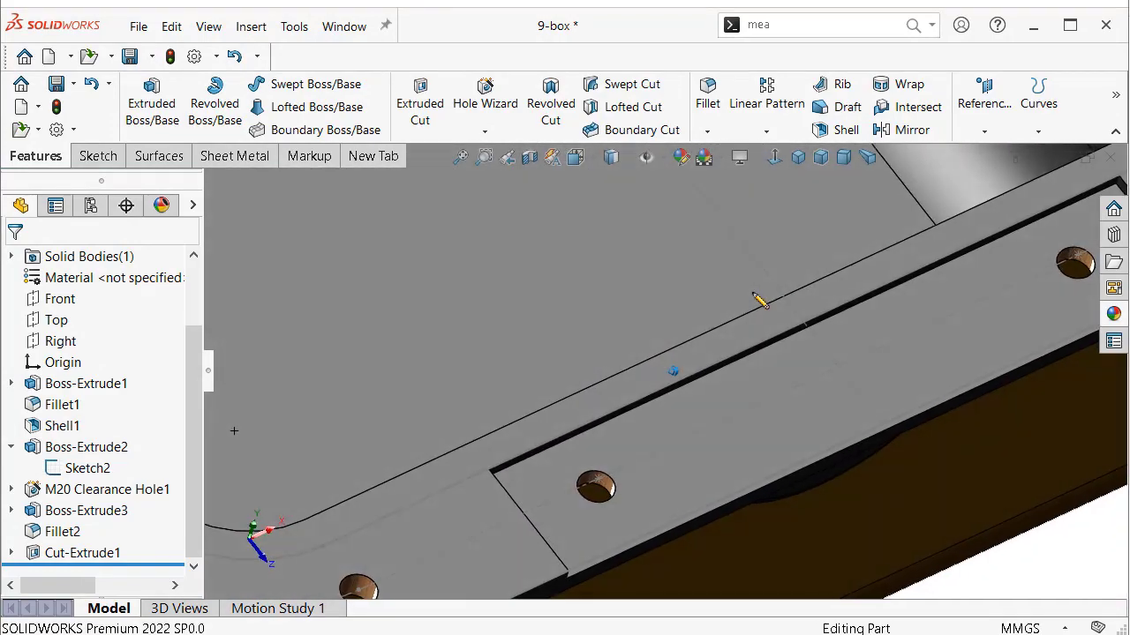
key("Up")
key("Up")
key("Up")
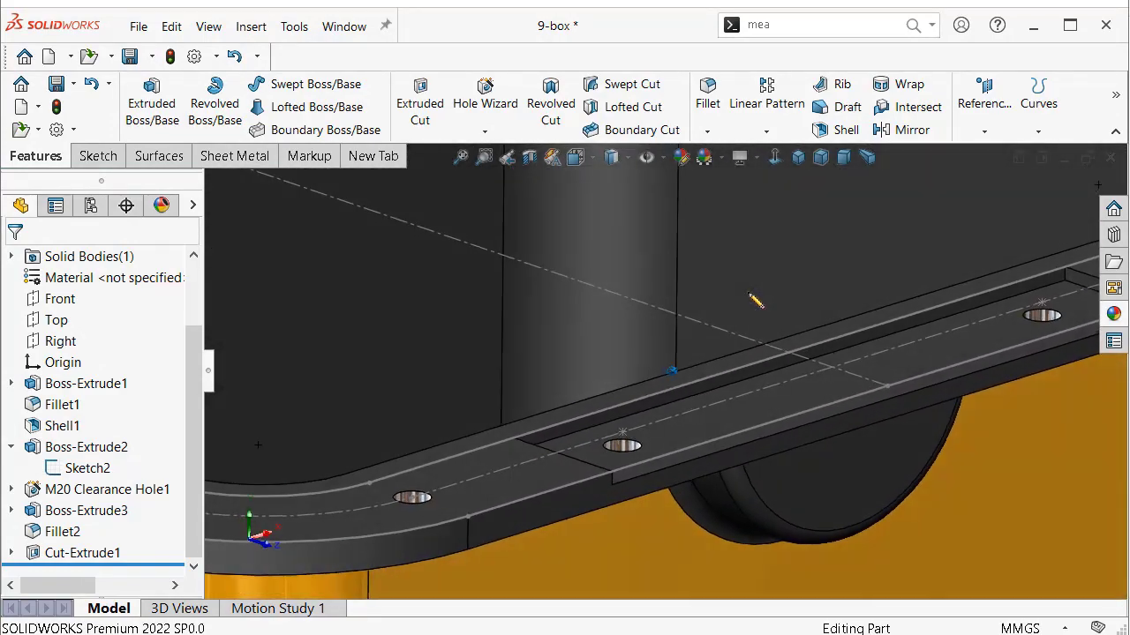
middle_click_drag(756, 301, 865, 512)
scroll(756, 467, "up", 3)
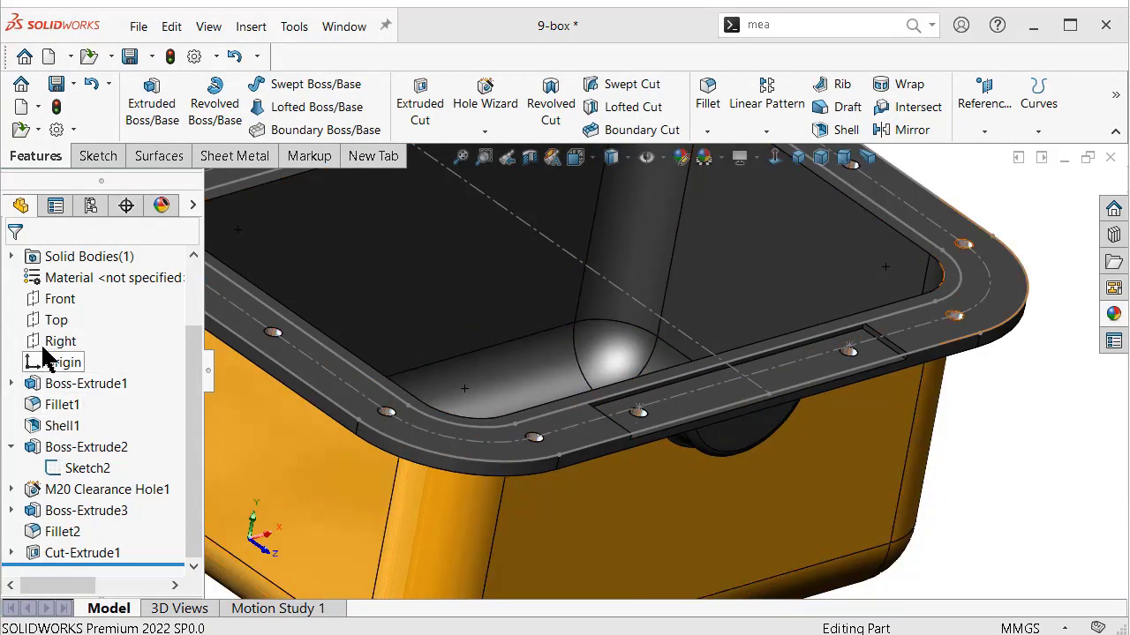
Step: Start a new sketch on the Top plane
left_click(56, 322)
left_click(69, 296)
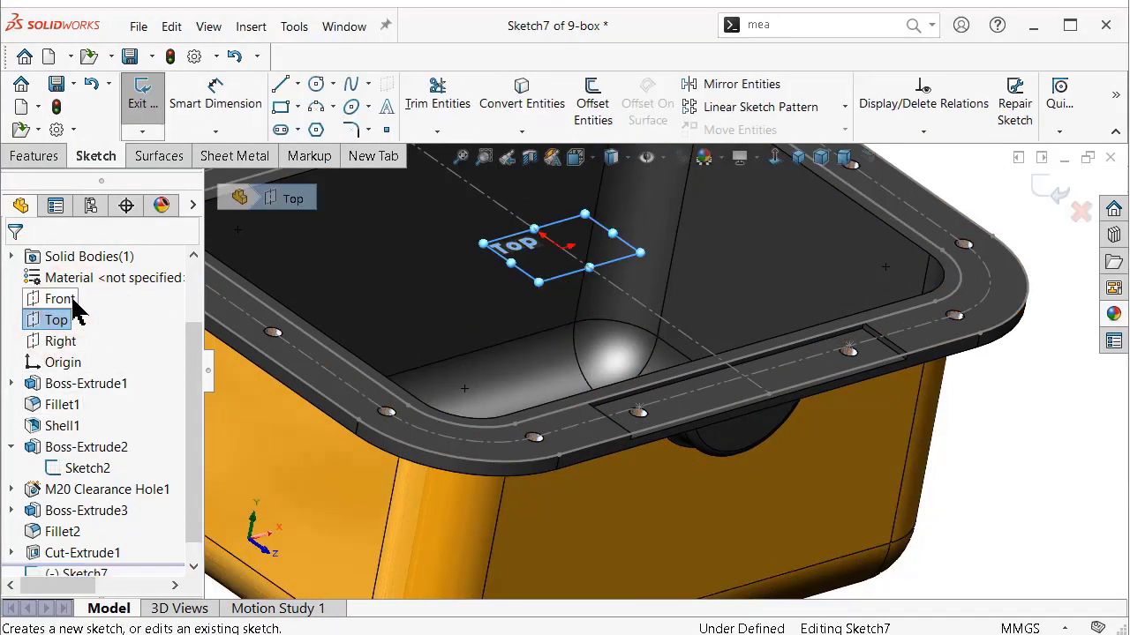
scroll(703, 521, "down", 3)
scroll(697, 533, "down", 2)
scroll(697, 534, "down", 1)
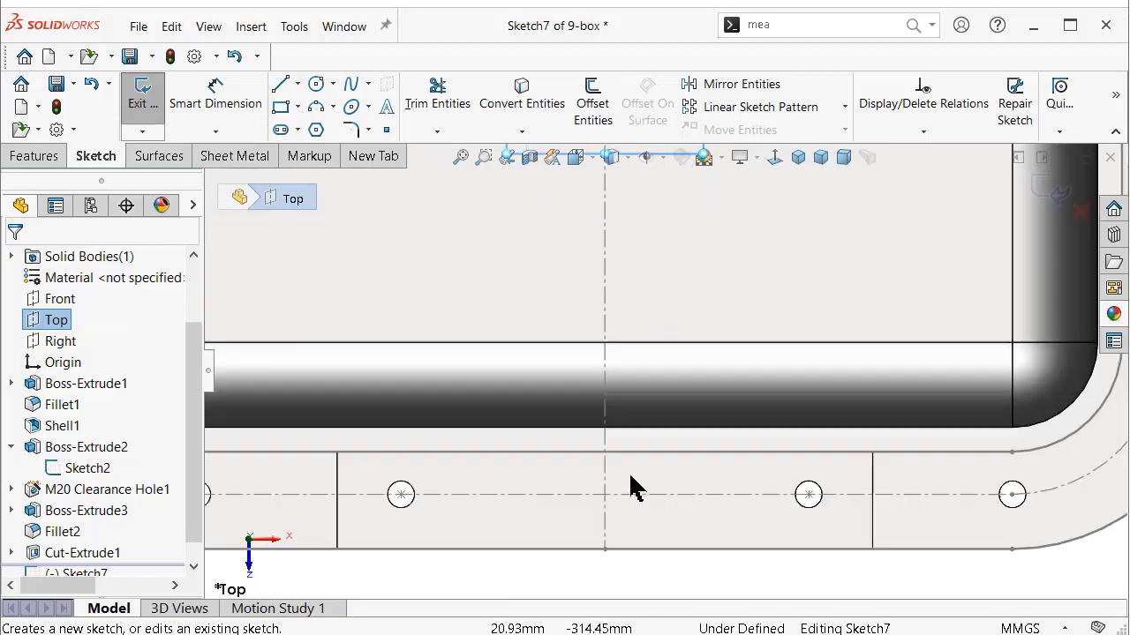
scroll(628, 471, "down", 2)
scroll(615, 459, "up", 1)
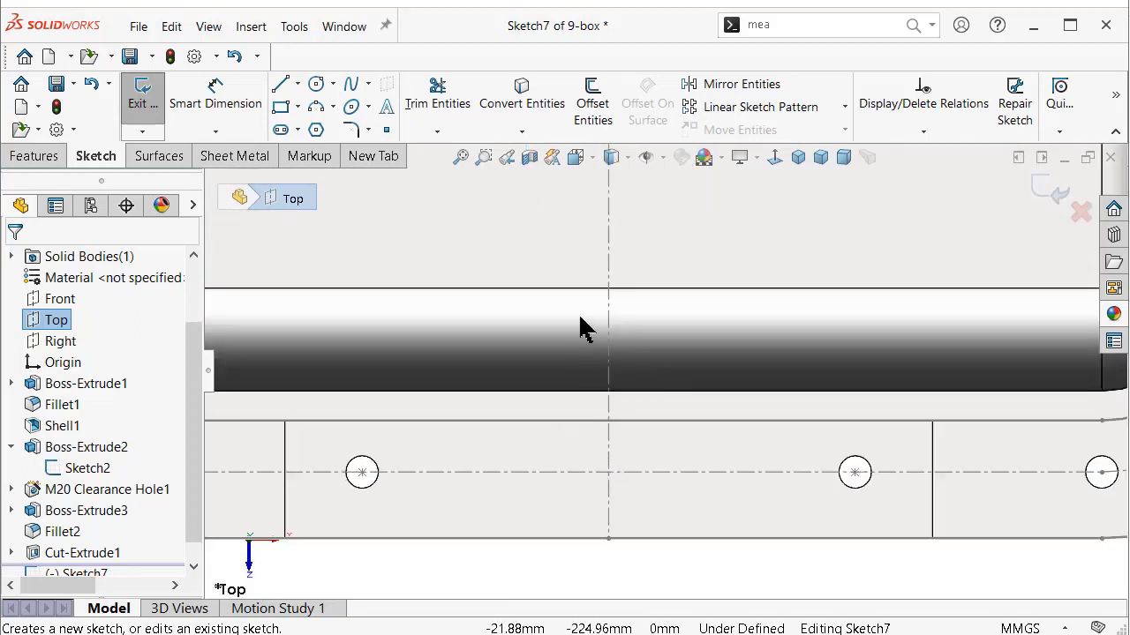
Step: Draw a closed stepped line outline from the centreline across the flange to its outer edge
key("s")
left_click(922, 362)
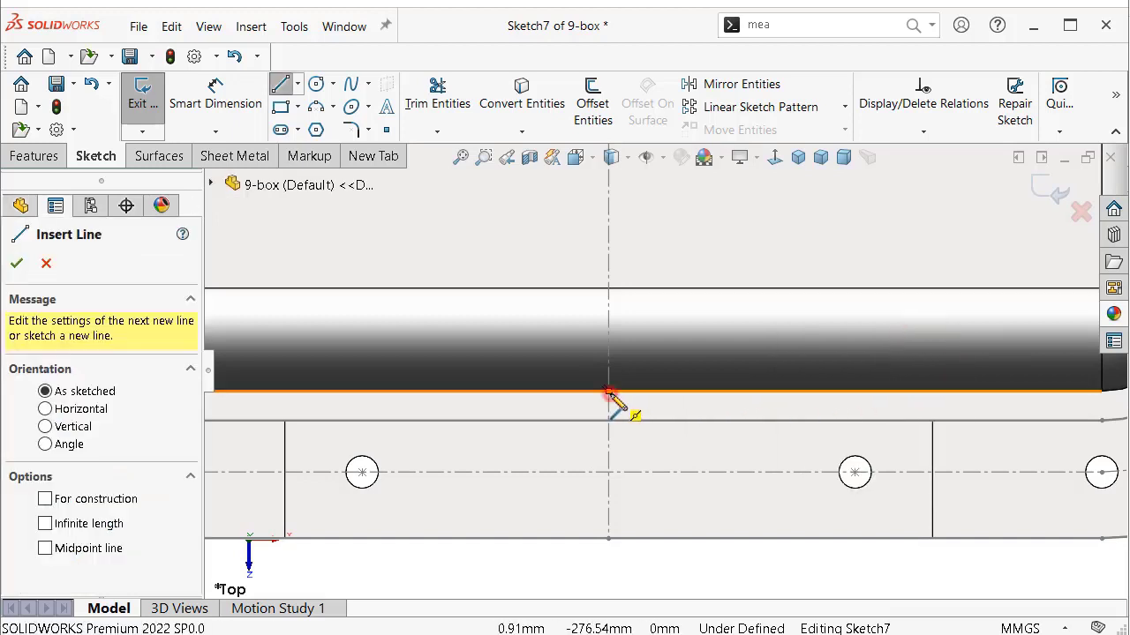
left_click(608, 391)
left_click(685, 391)
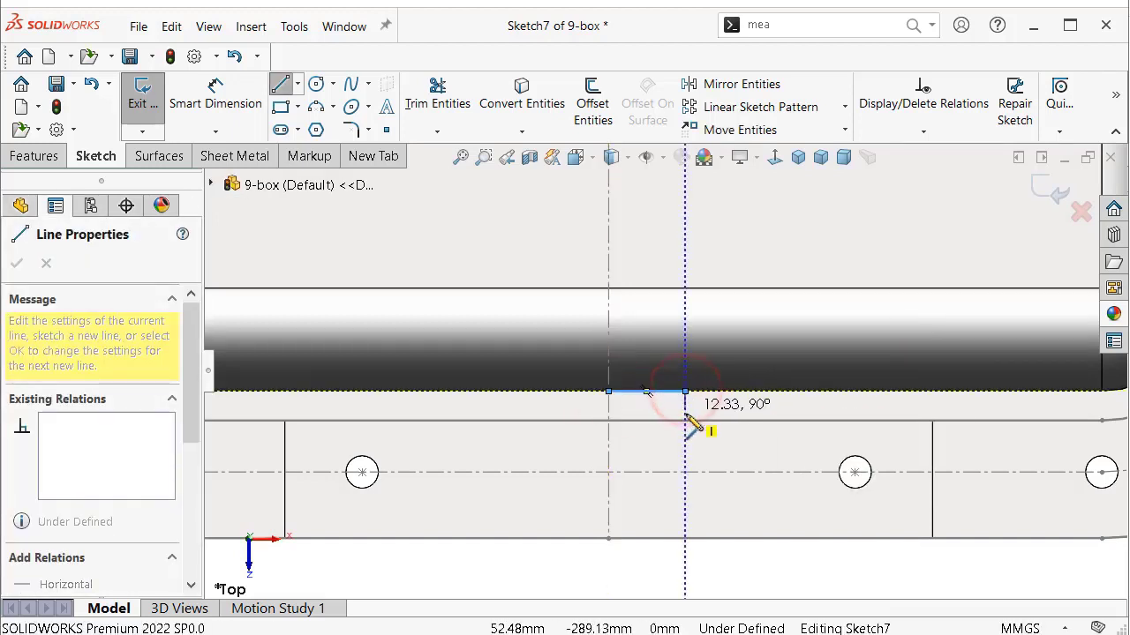
left_click(685, 421)
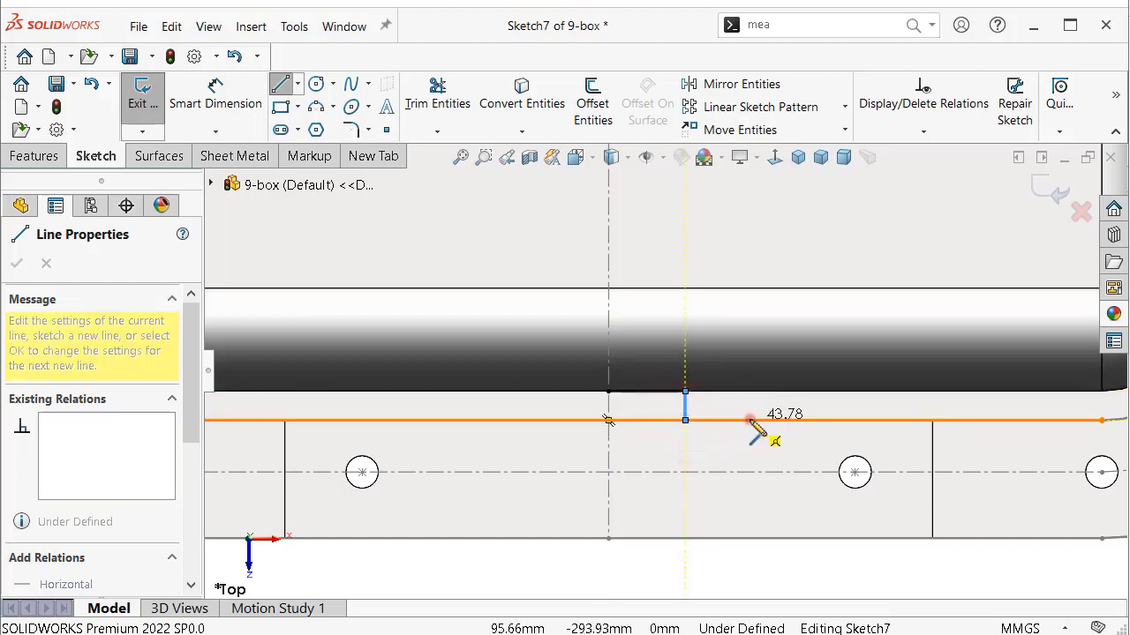
left_click(749, 420)
left_click(749, 538)
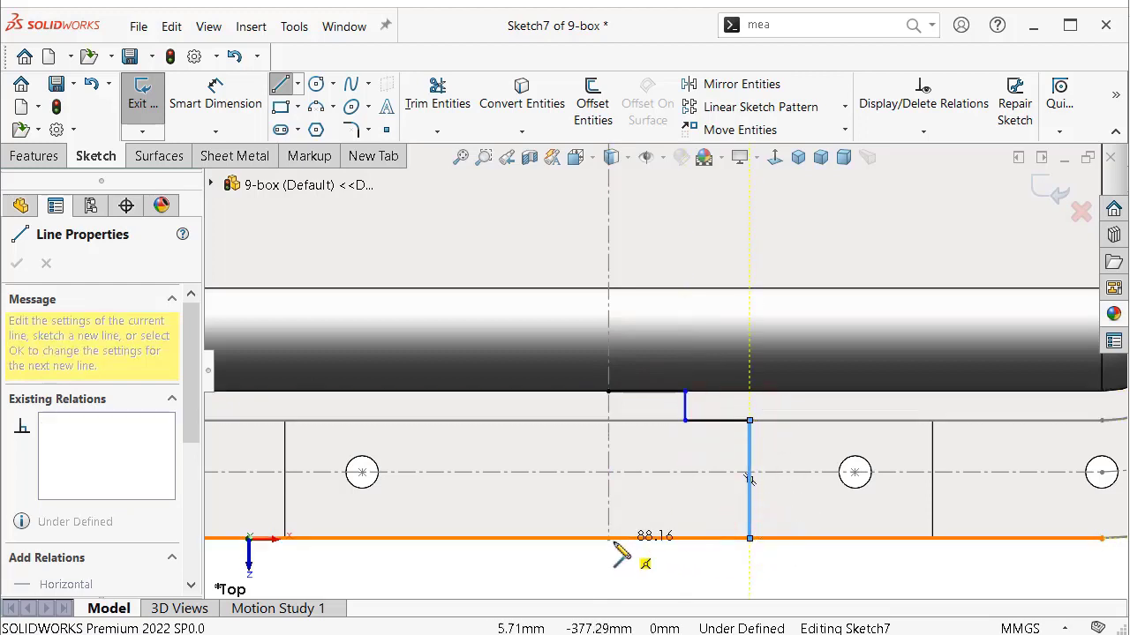
left_click(608, 538)
left_click(609, 391)
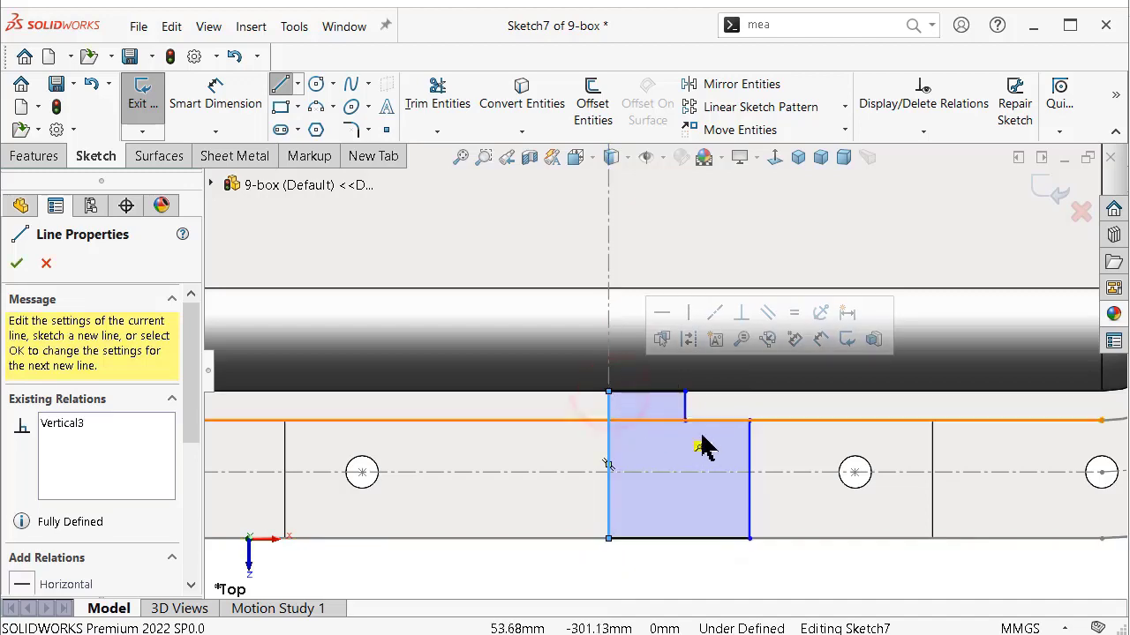
middle_click_drag(743, 466, 681, 550)
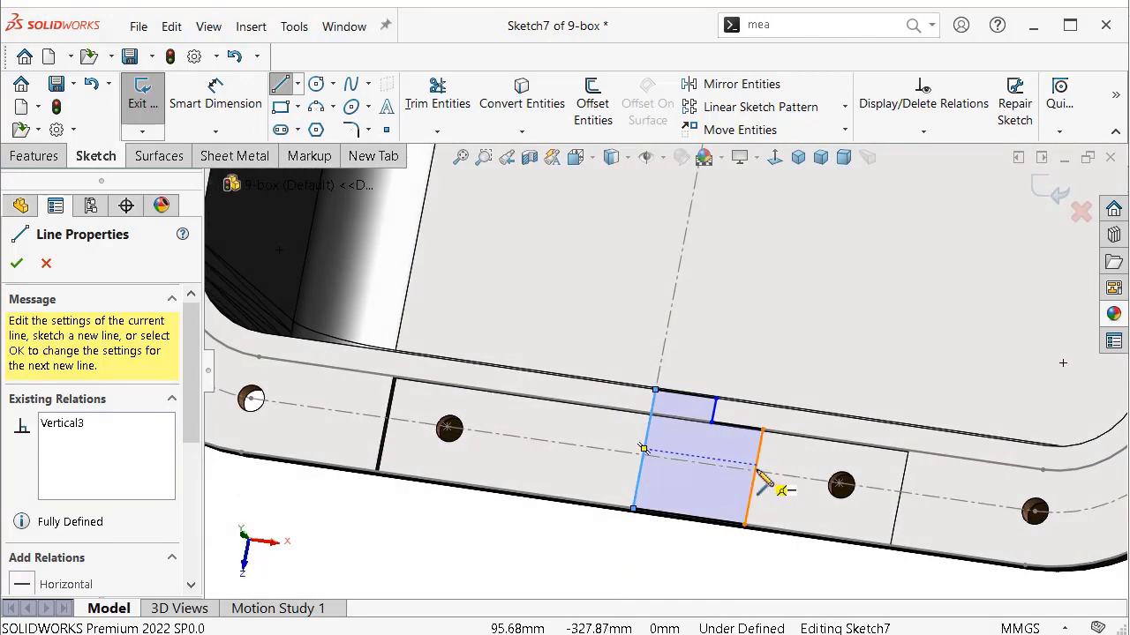
right_click_drag(681, 543, 664, 452)
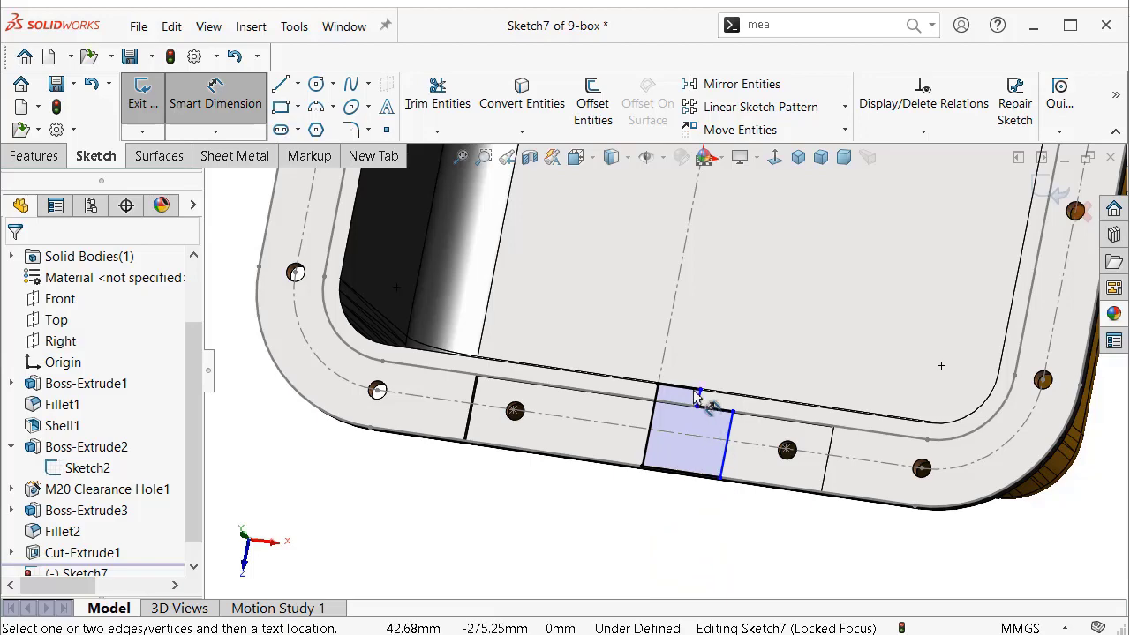
Step: Dimension the outline's top line at 60 mm
scroll(700, 400, "down", 3)
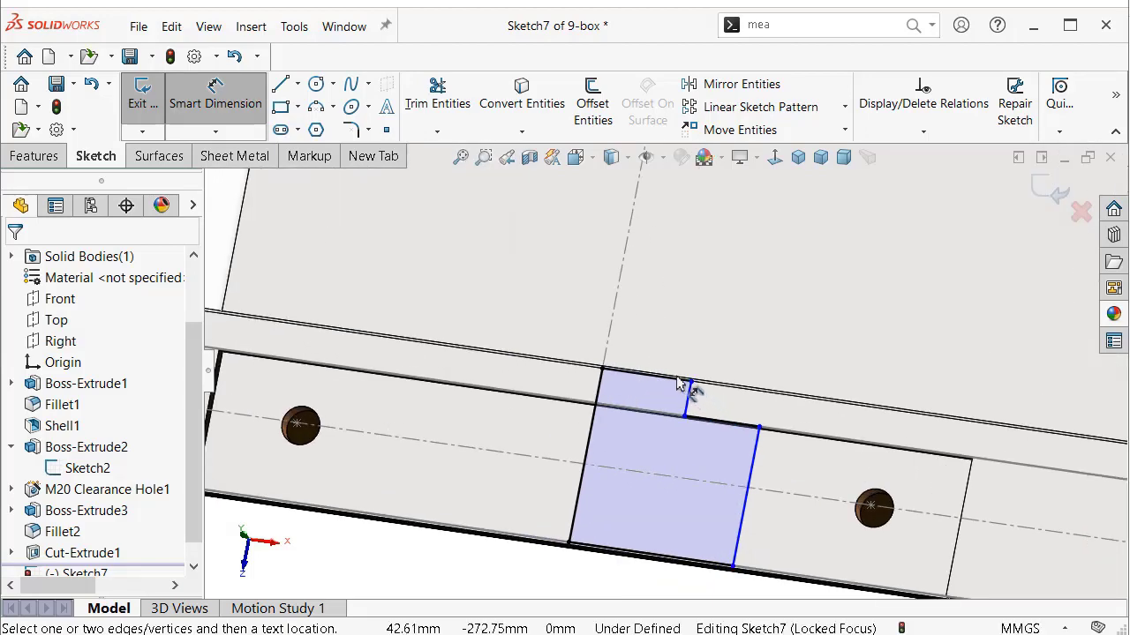
scroll(681, 386, "down", 2)
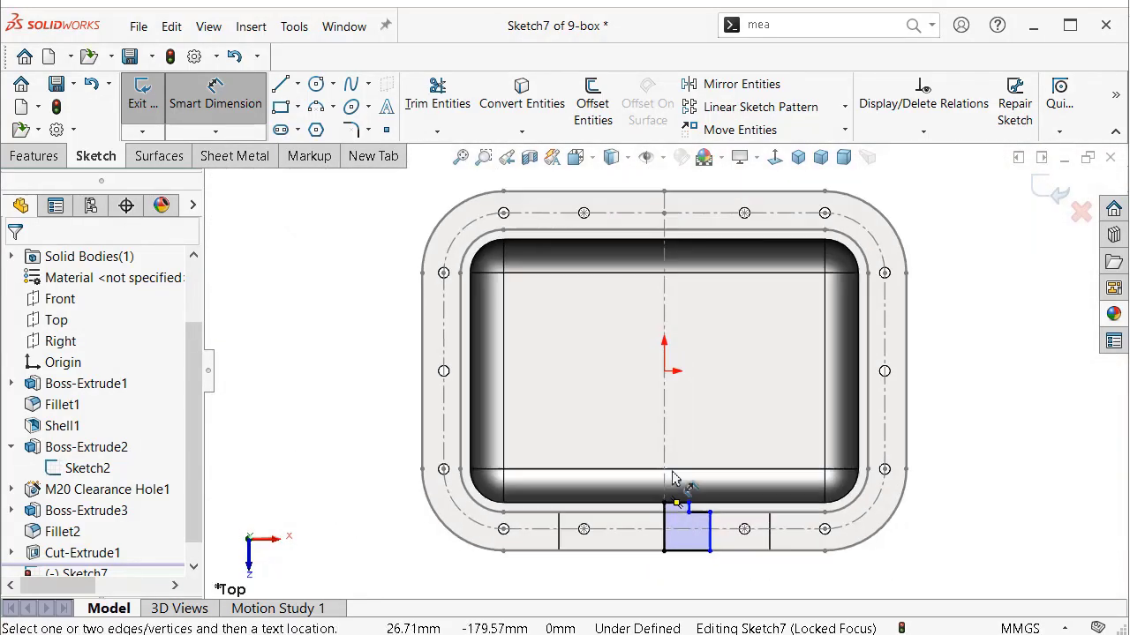
scroll(678, 487, "down", 3)
scroll(693, 400, "down", 3)
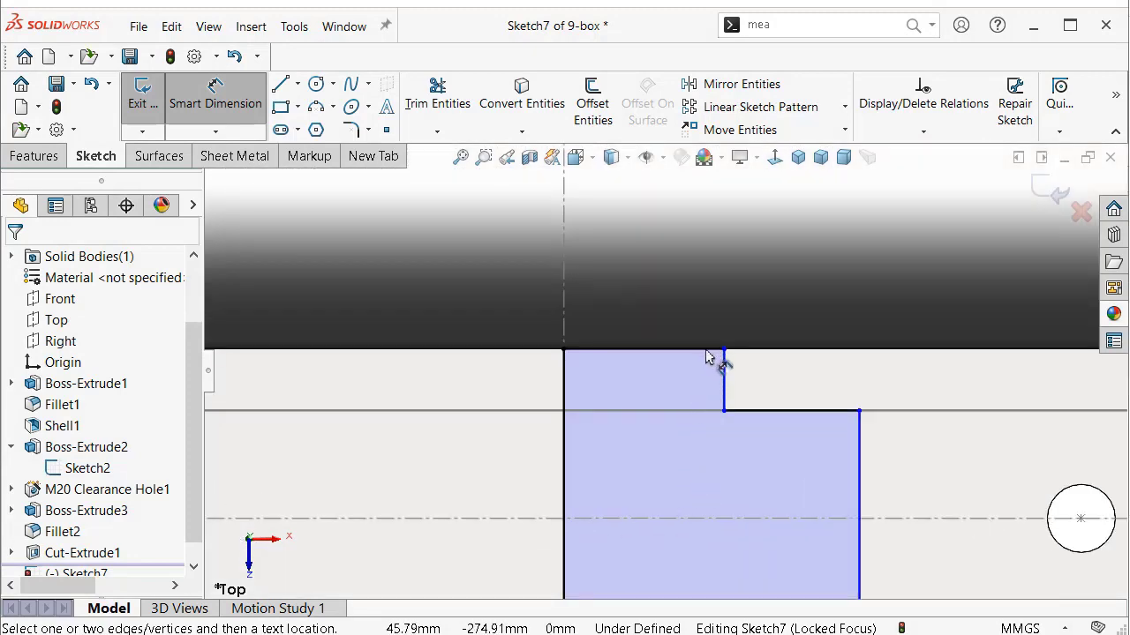
left_click(706, 355)
left_click(472, 455)
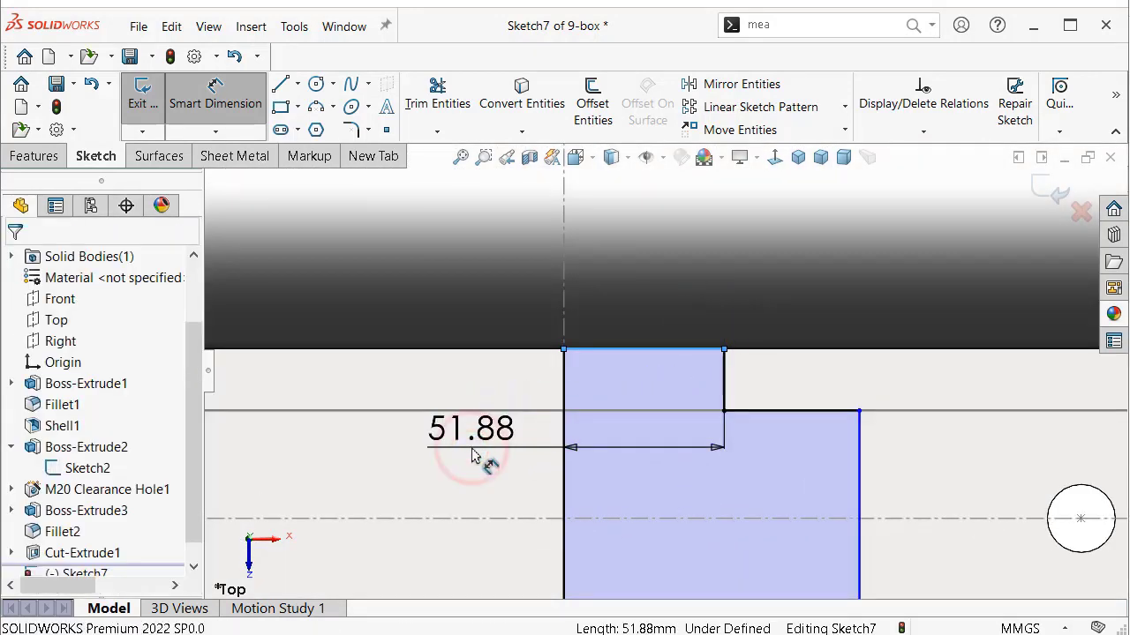
type("60")
key("Return")
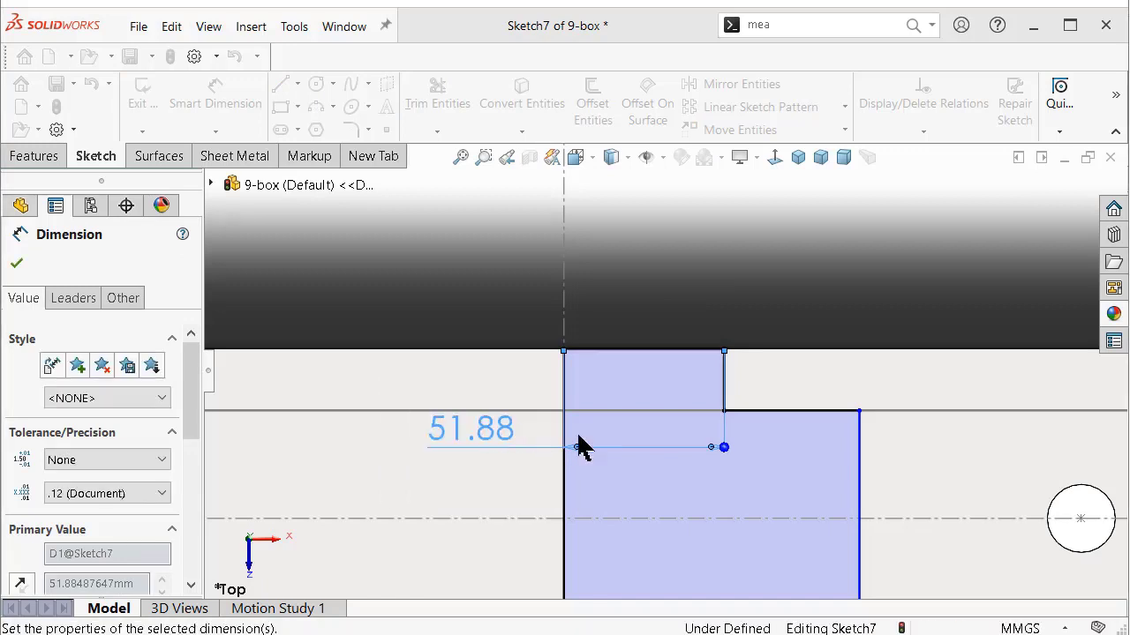
Step: Dimension the outline's bottom edge at 82.5 mm and switch to an isometric view
scroll(805, 470, "up", 2)
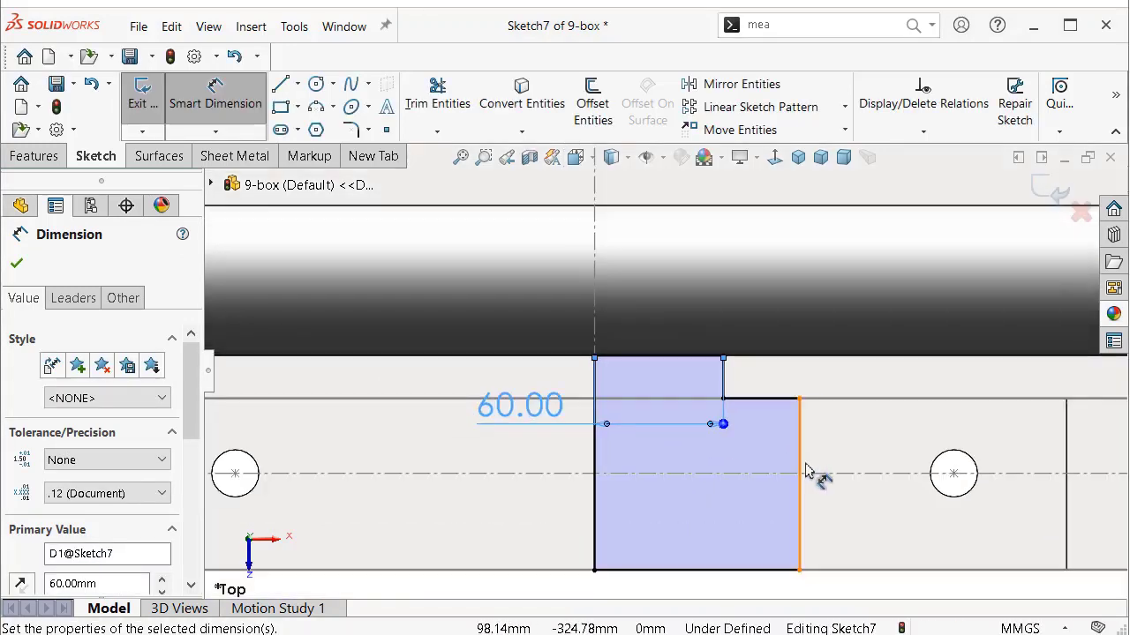
left_click(767, 575)
scroll(664, 371, "up", 2)
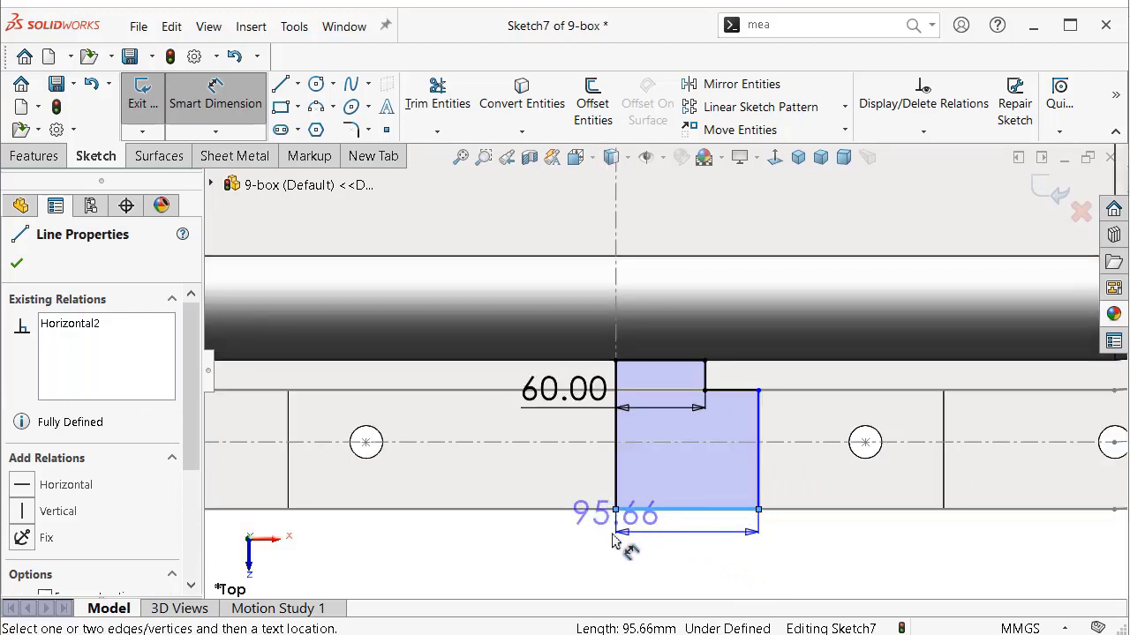
left_click(533, 554)
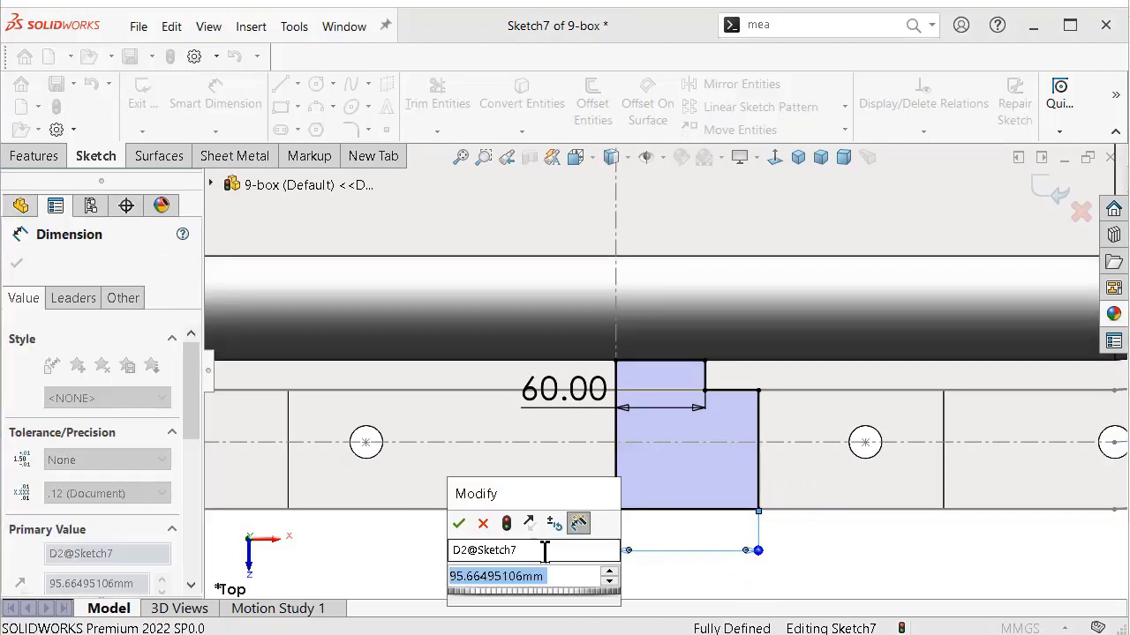
type("82.5")
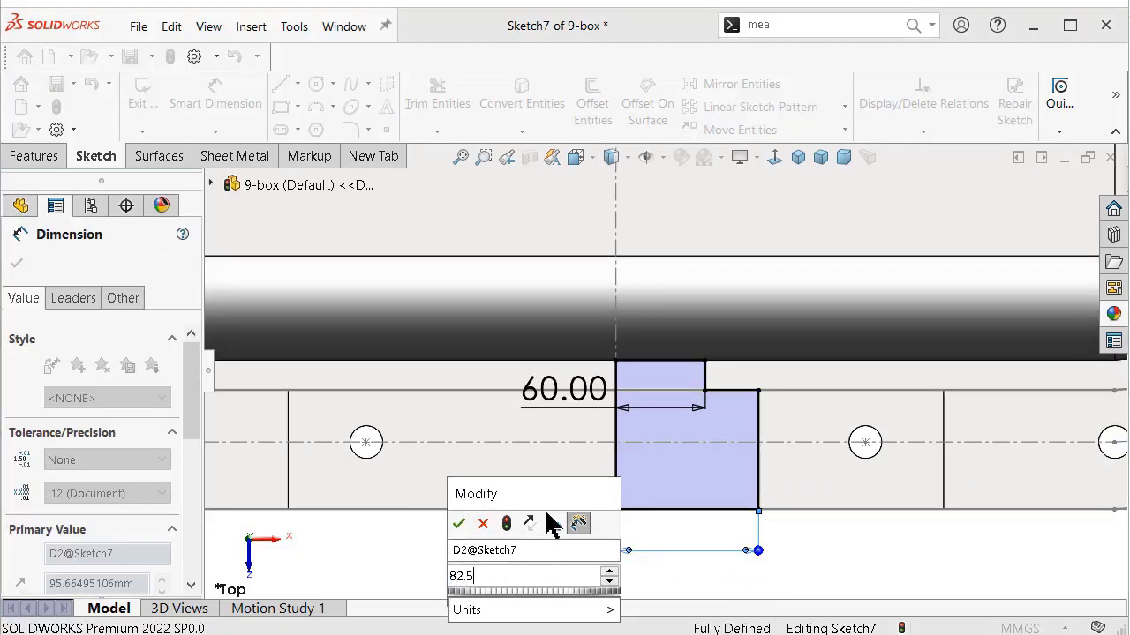
key("Return")
key("ctrl+7")
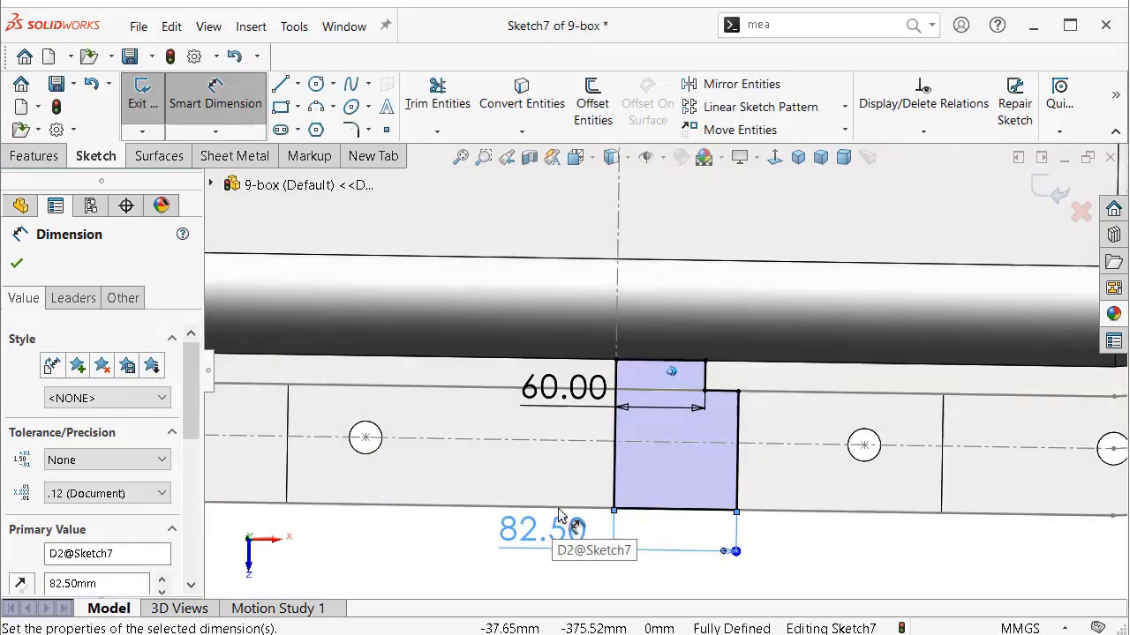
key("Left")
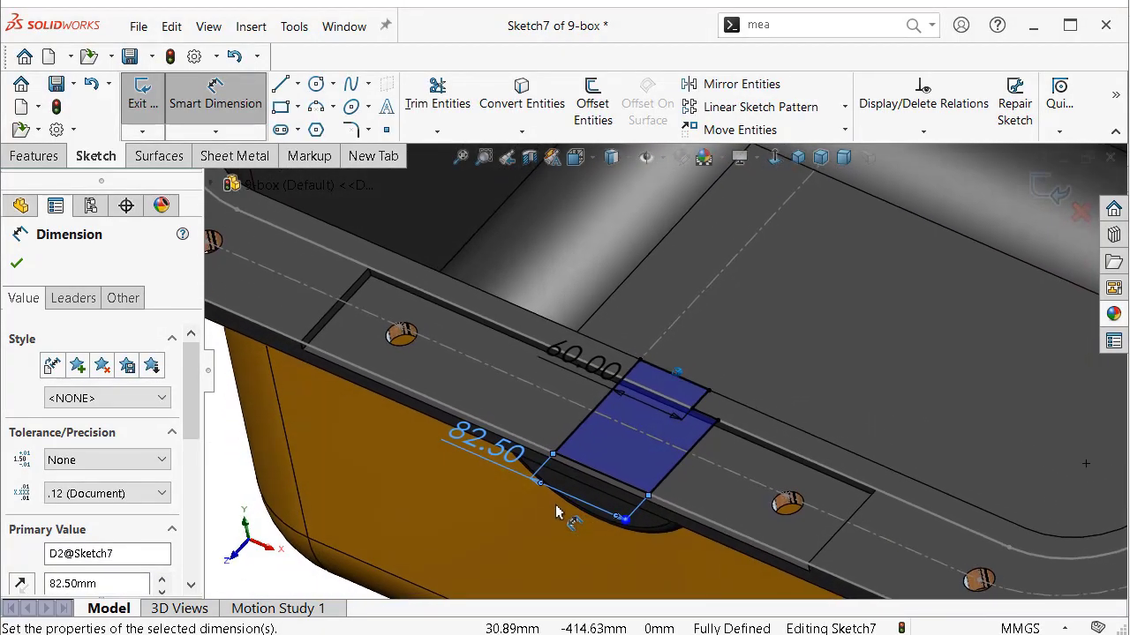
Step: Revolve-cut Sketch7 360° about its centreline to carve the pipe seat, then inspect it
left_click(29, 159)
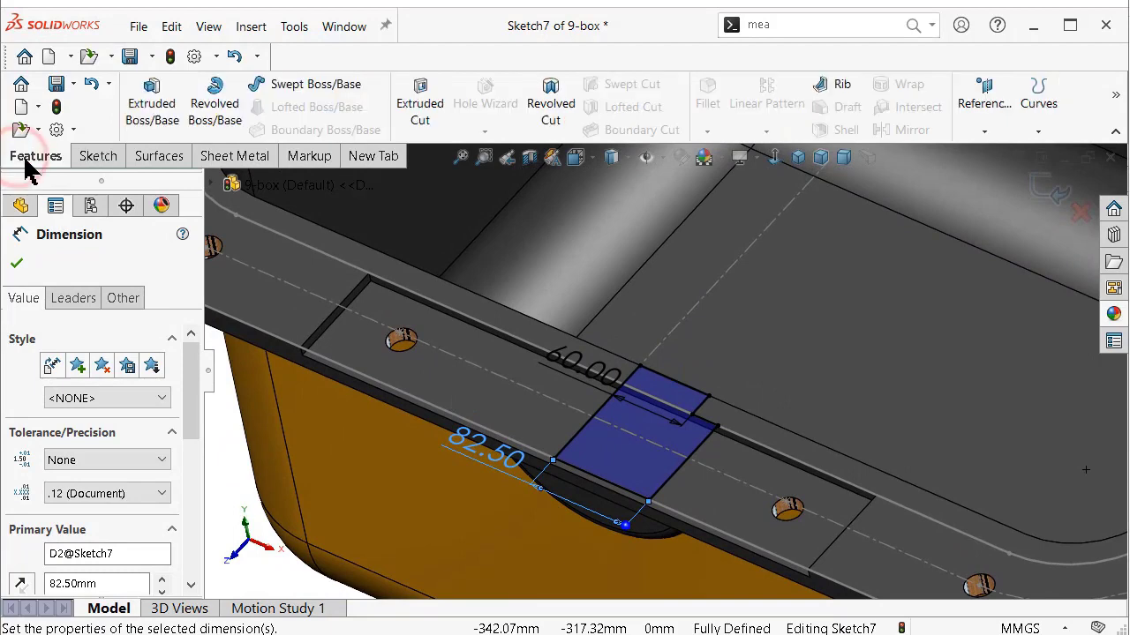
left_click(551, 115)
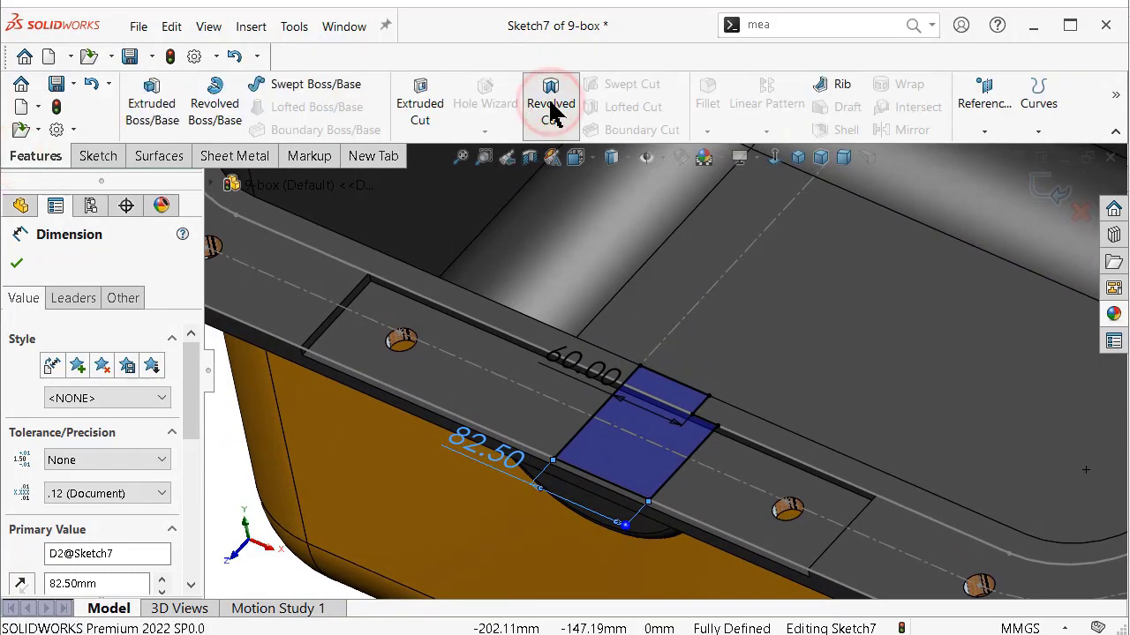
left_click(131, 333)
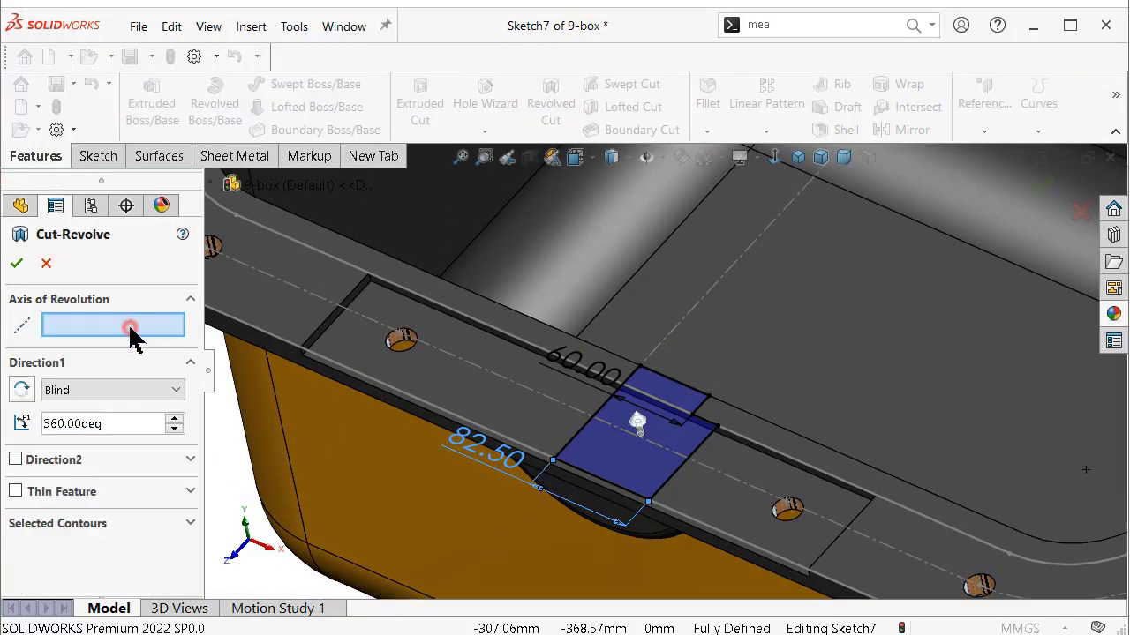
left_click(588, 432)
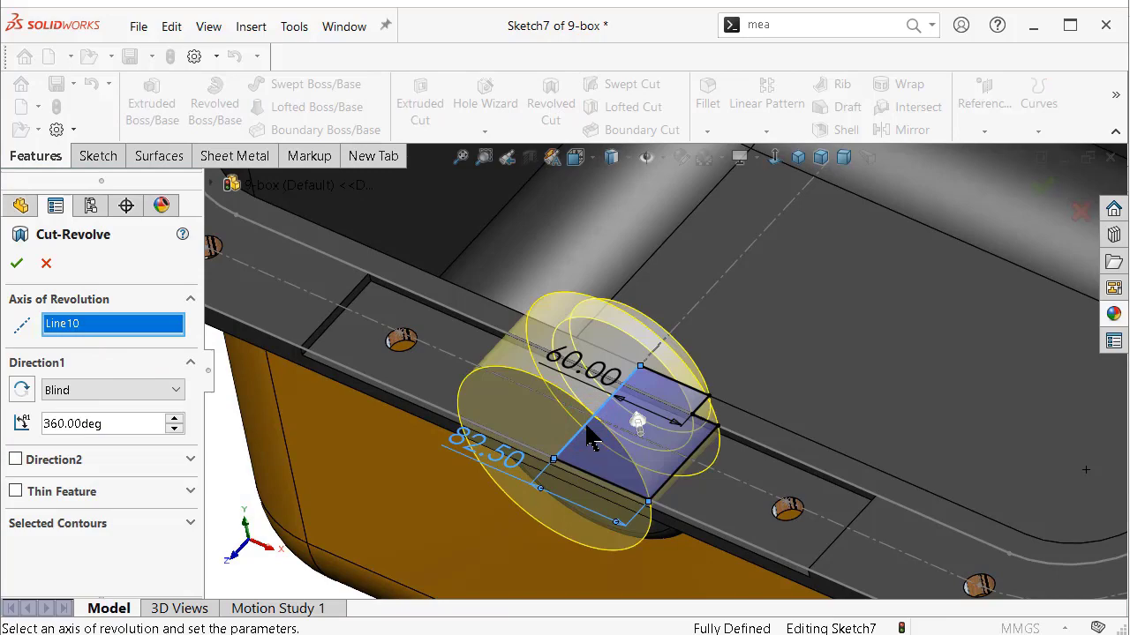
left_click(21, 265)
scroll(608, 449, "up", 3)
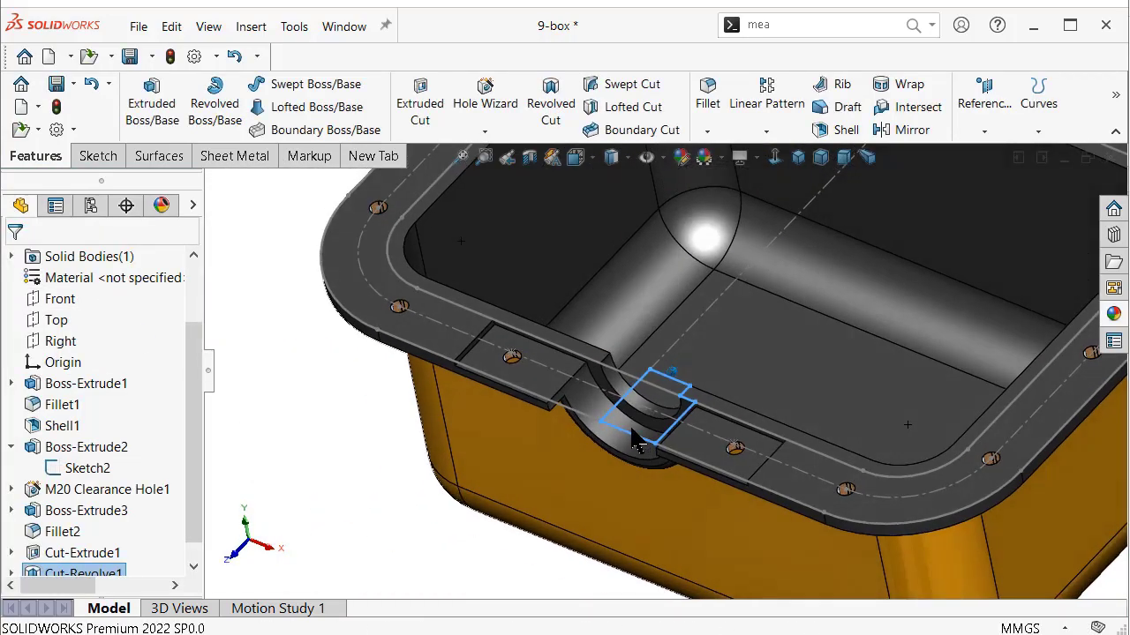
middle_click_drag(638, 446, 569, 408)
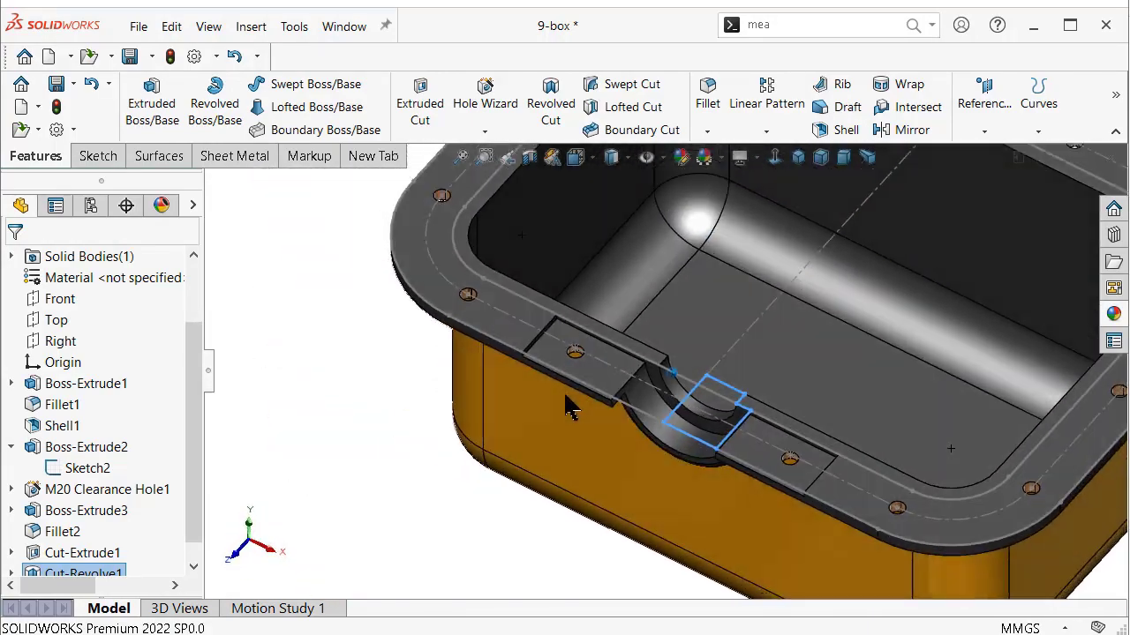
scroll(565, 404, "up", 5)
middle_click_drag(661, 386, 483, 276)
scroll(666, 419, "down", 5)
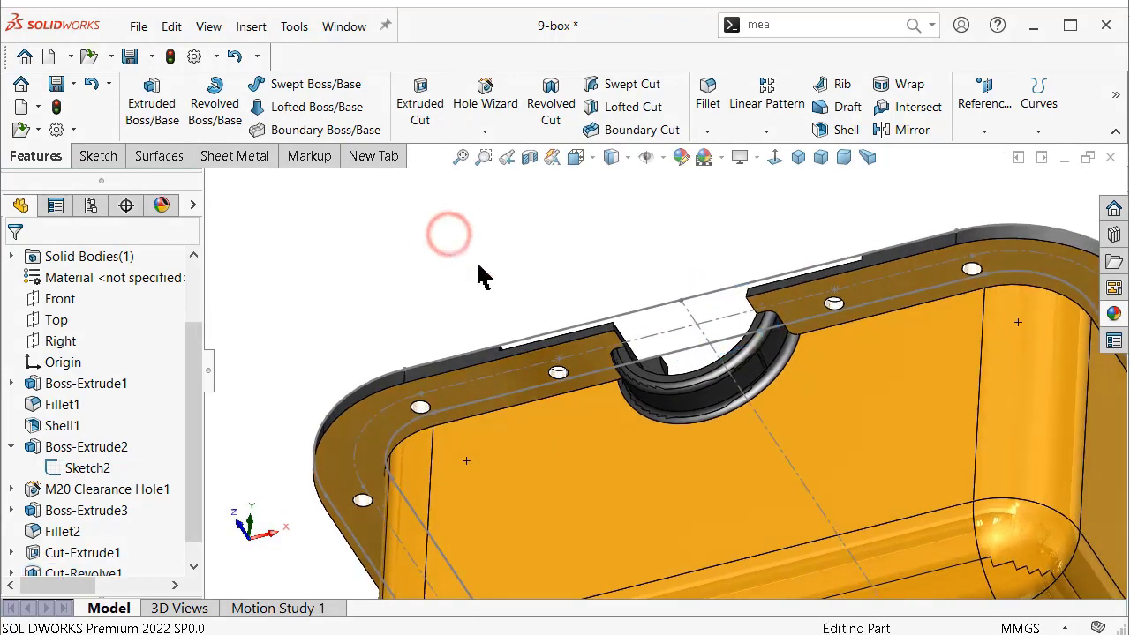
Step: Copy the shell face's appearance and paste it onto the pipe-seat fillet faces
left_click(908, 302)
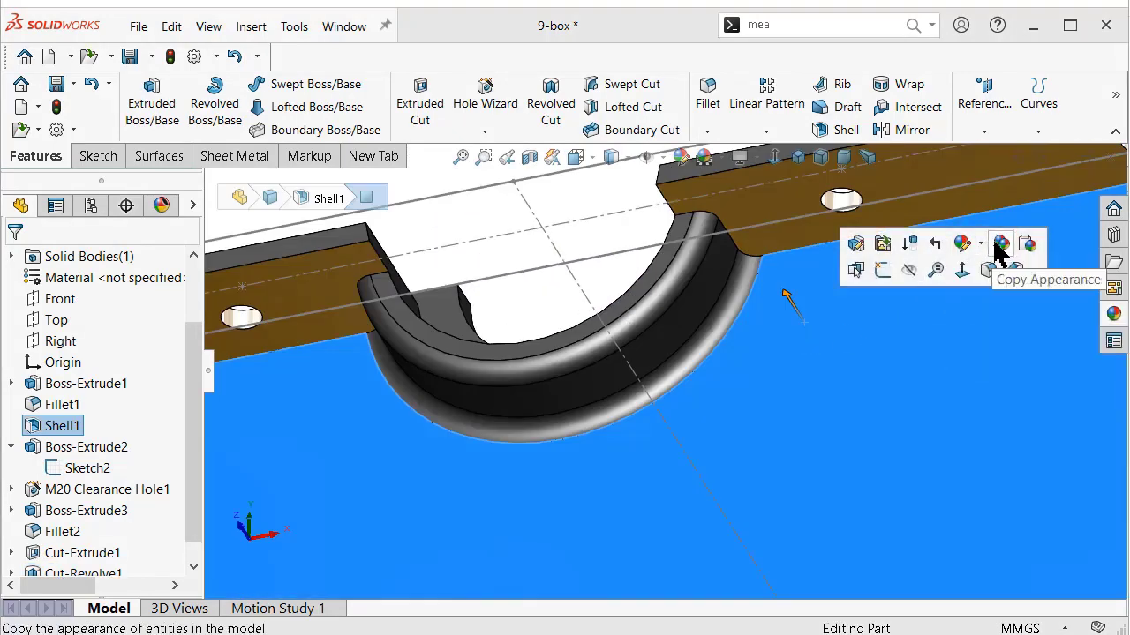
left_click(1000, 245)
left_click(734, 320)
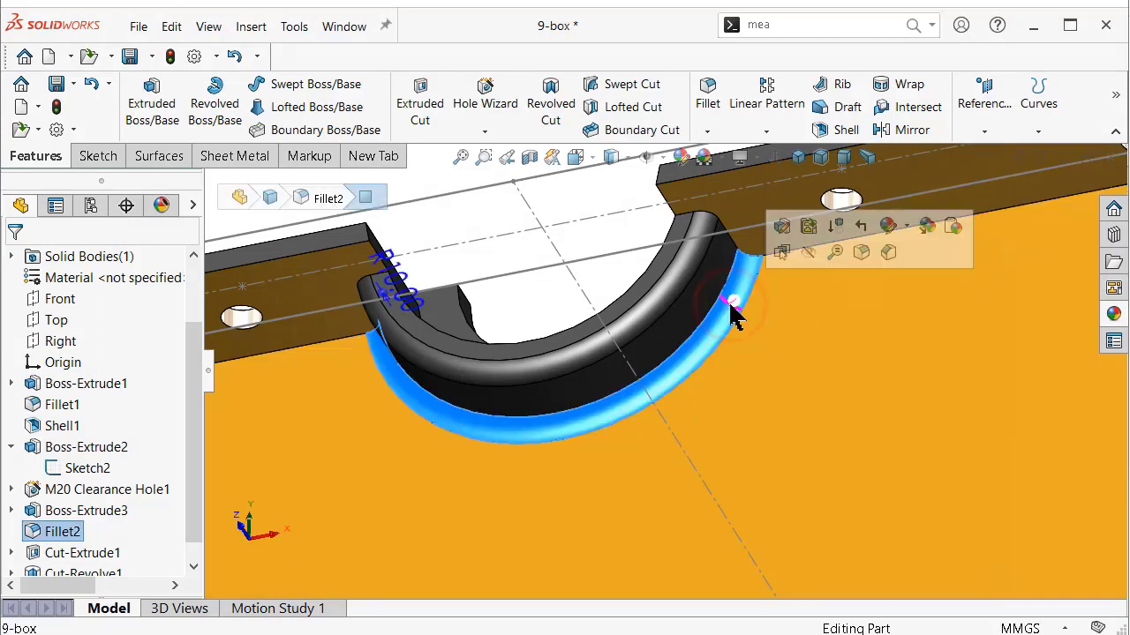
left_click(702, 299, "ctrl")
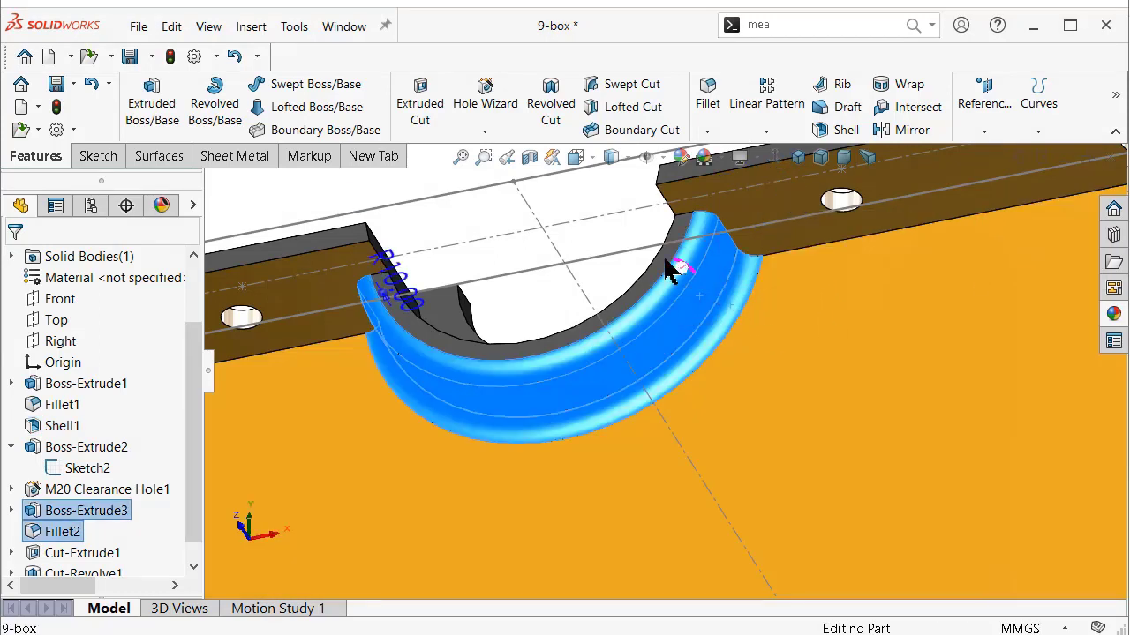
left_click(668, 267, "ctrl")
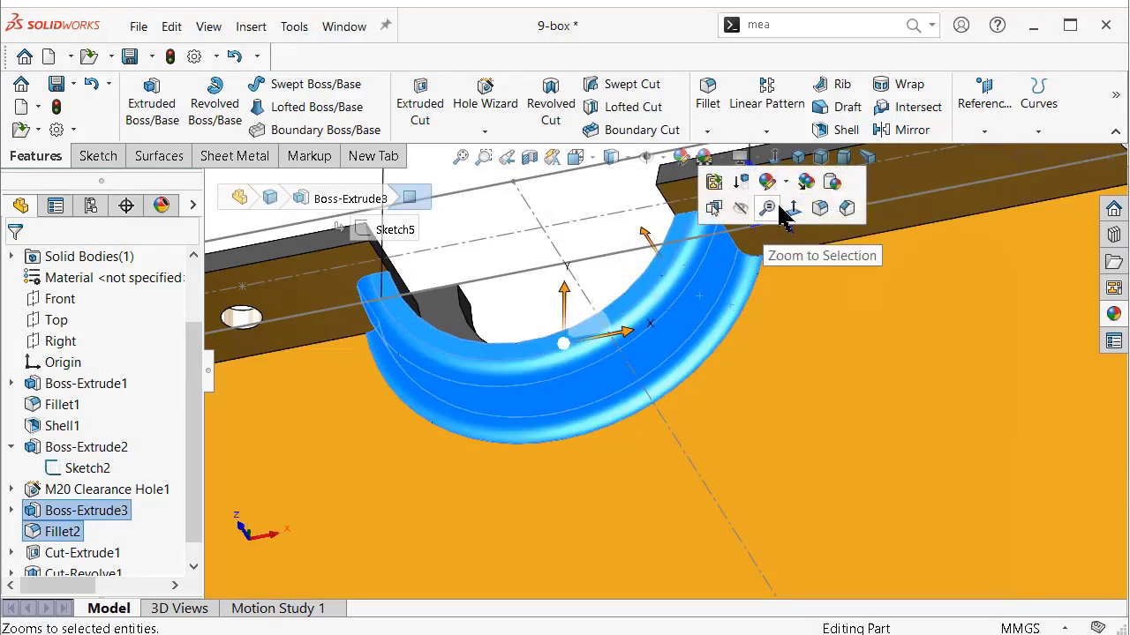
left_click(830, 185)
Step: Paste the copied appearance onto both recessed pad faces and the rim's curved face
scroll(771, 269, "up", 3)
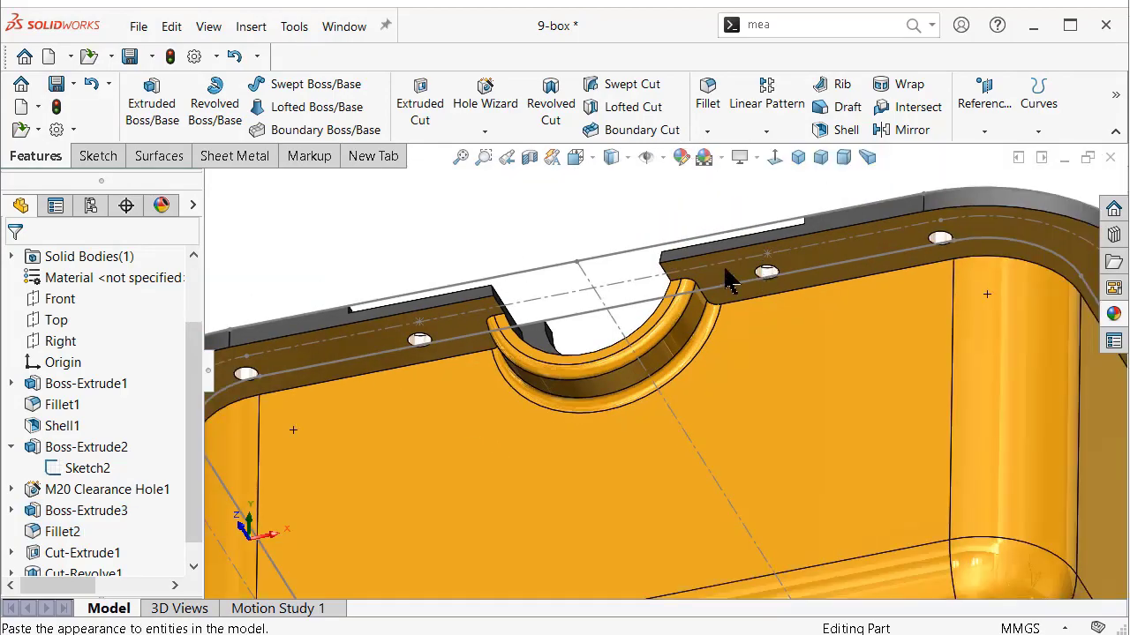
mouse_move(524, 229)
middle_mouse_down()
mouse_move(651, 289)
mouse_move(626, 323)
middle_mouse_up()
left_click(877, 422)
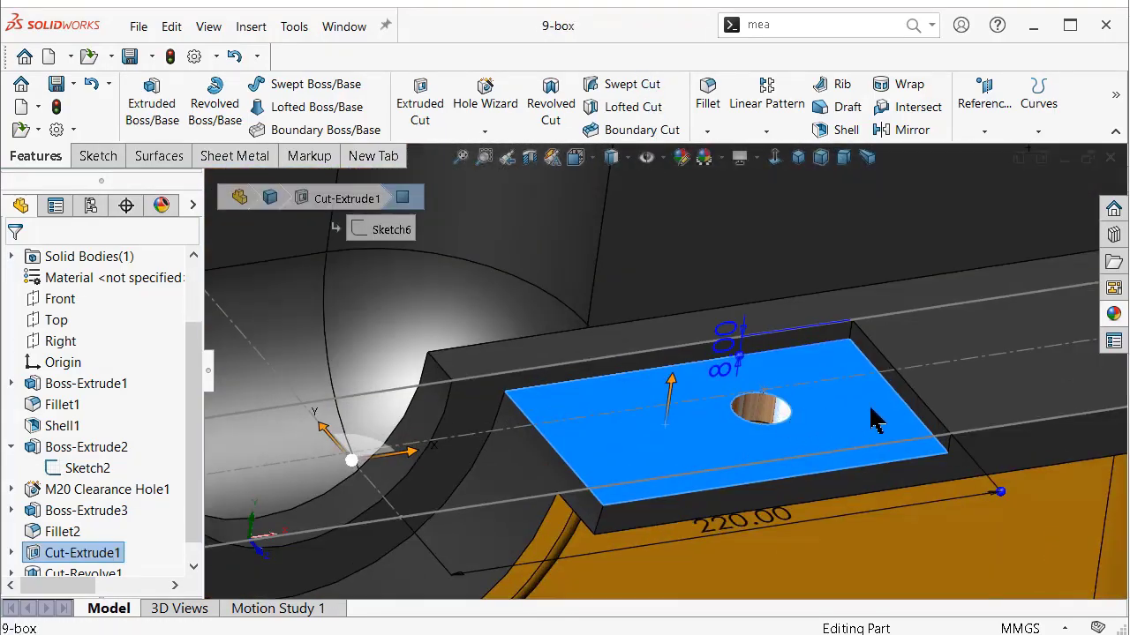
left_click(826, 341, "ctrl")
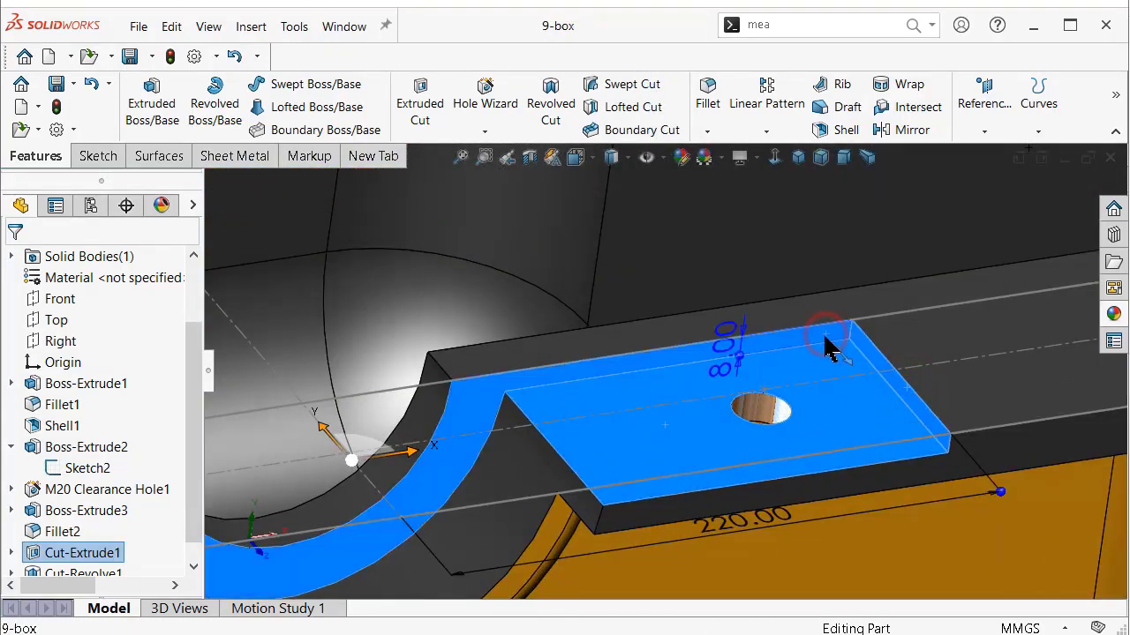
scroll(516, 455, "up", 5)
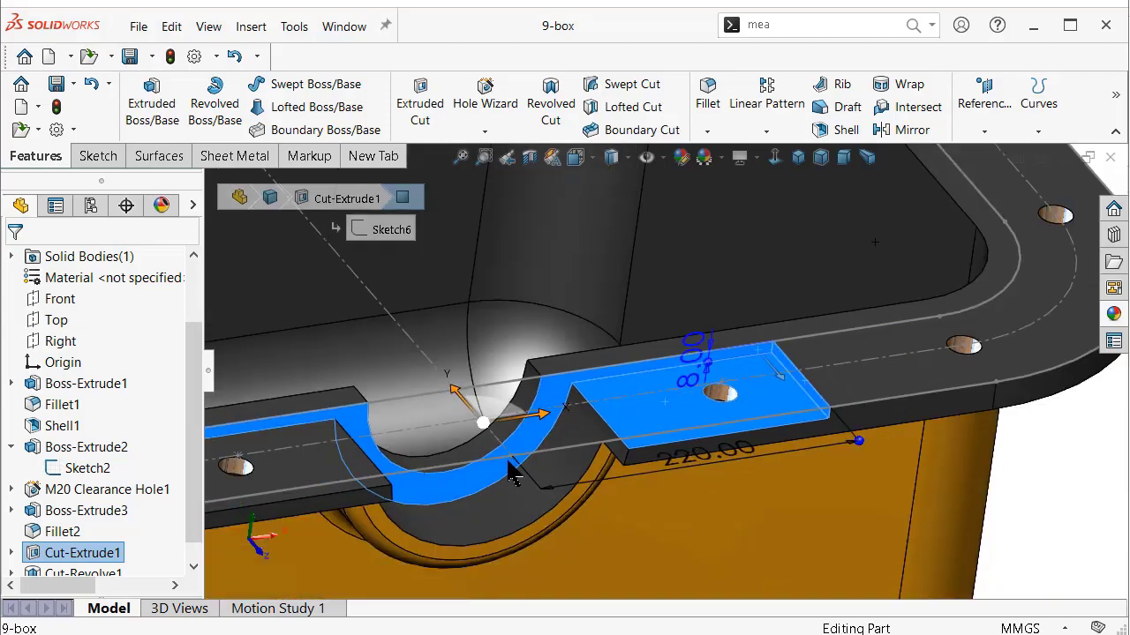
middle_click_drag(486, 472, 366, 448)
left_click(353, 447, "ctrl")
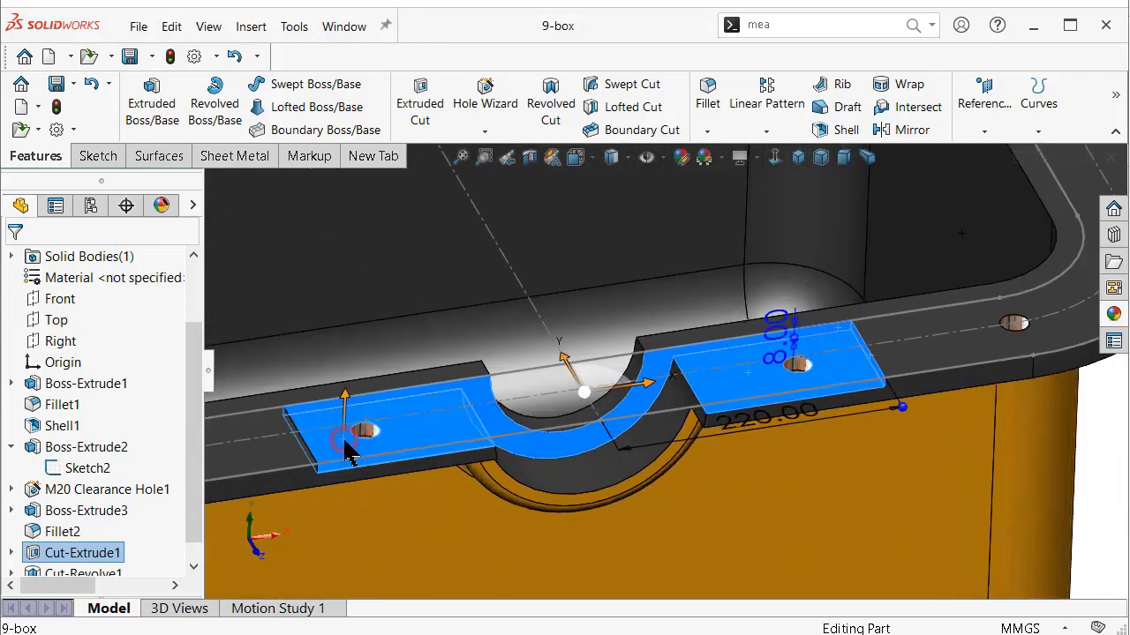
middle_click_drag(677, 461, 389, 452)
scroll(389, 452, "down", 3)
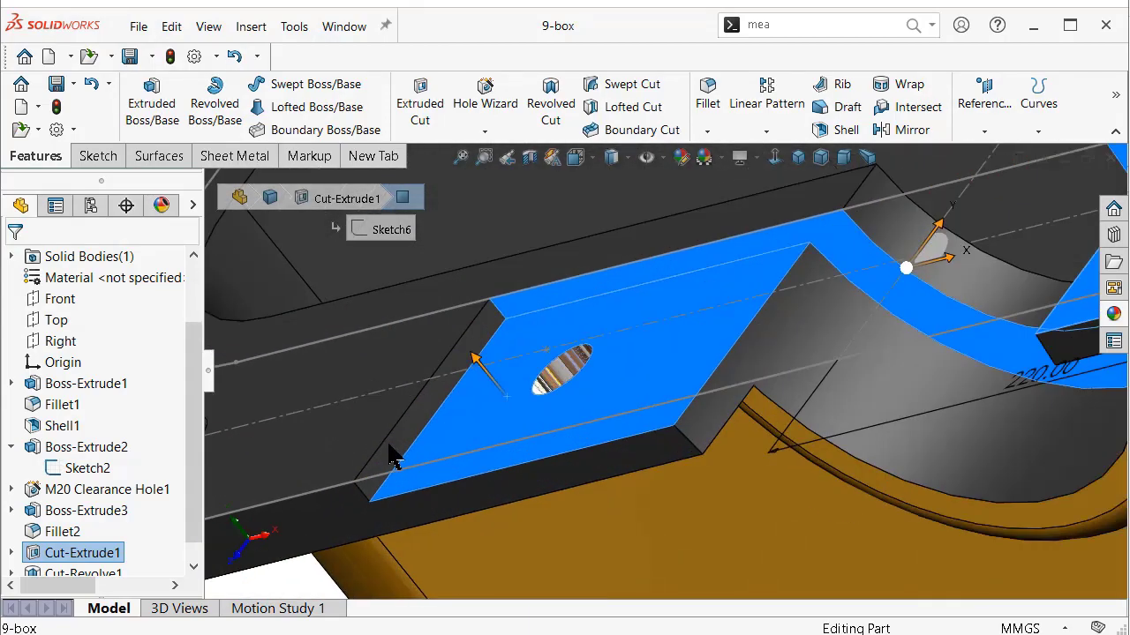
left_click(397, 446)
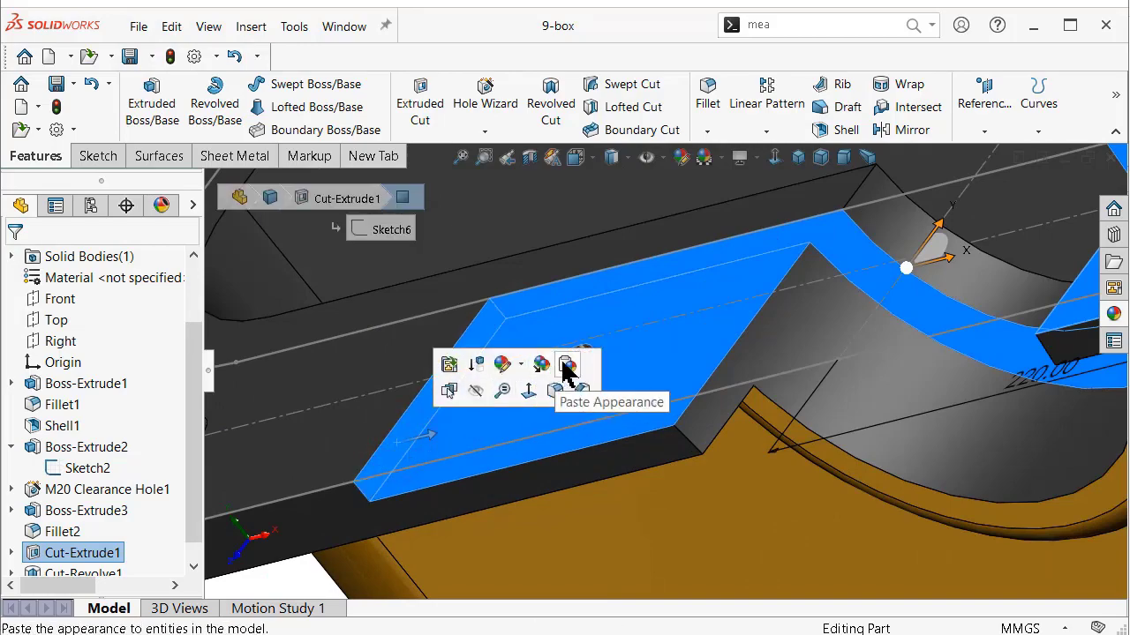
left_click(567, 370)
mouse_move(750, 406)
middle_mouse_down()
mouse_move(799, 413)
mouse_move(813, 355)
middle_mouse_up()
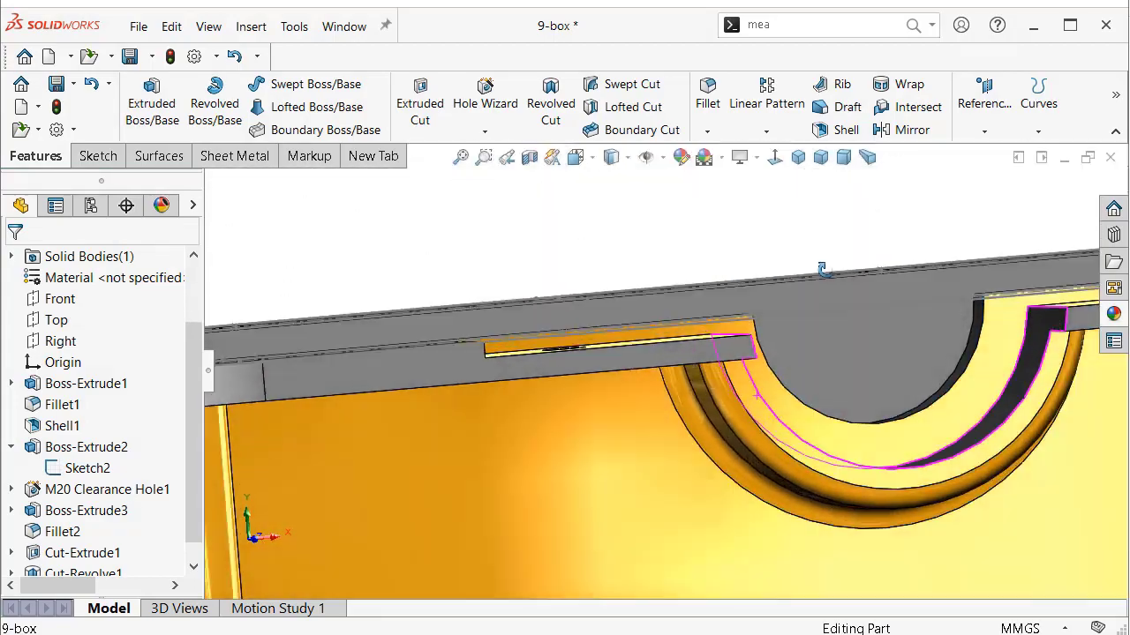
scroll(813, 355, "up", 3)
scroll(844, 391, "up", 2)
scroll(815, 421, "up", 2)
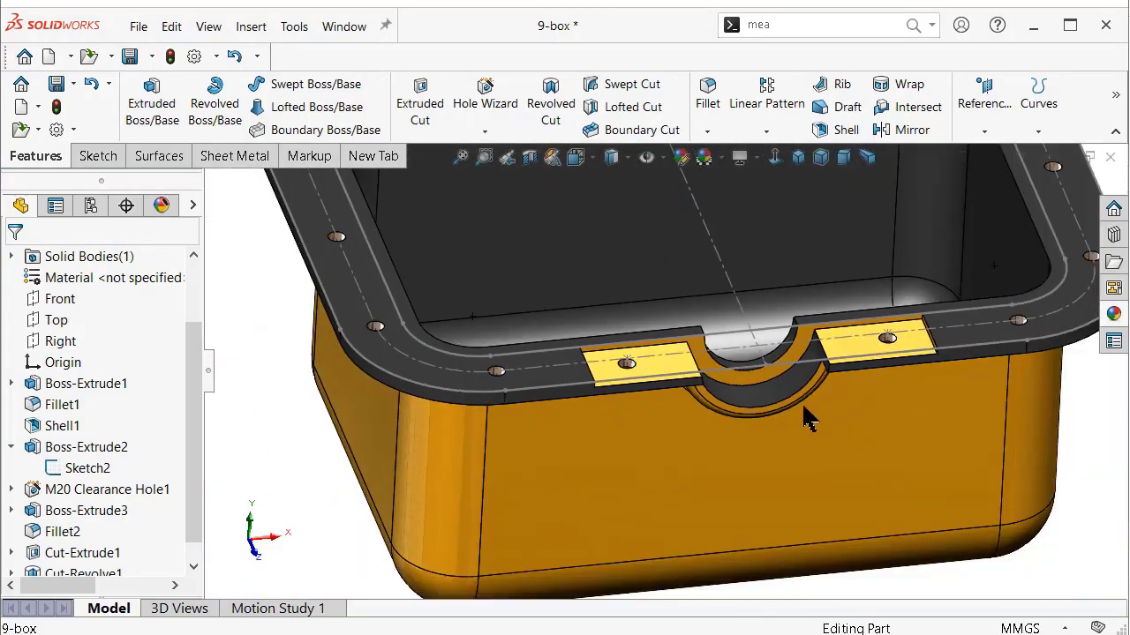
scroll(825, 450, "up", 2)
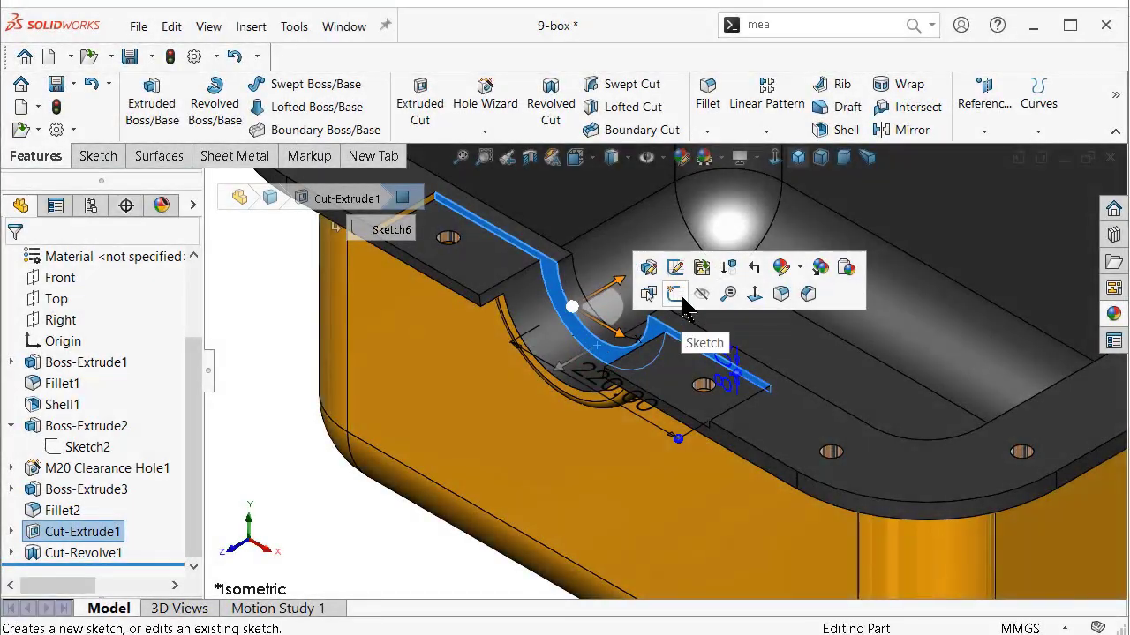
Step: Sketch a construction hexagon centred on the origin, sized by its circumscribed circle
left_click(675, 295)
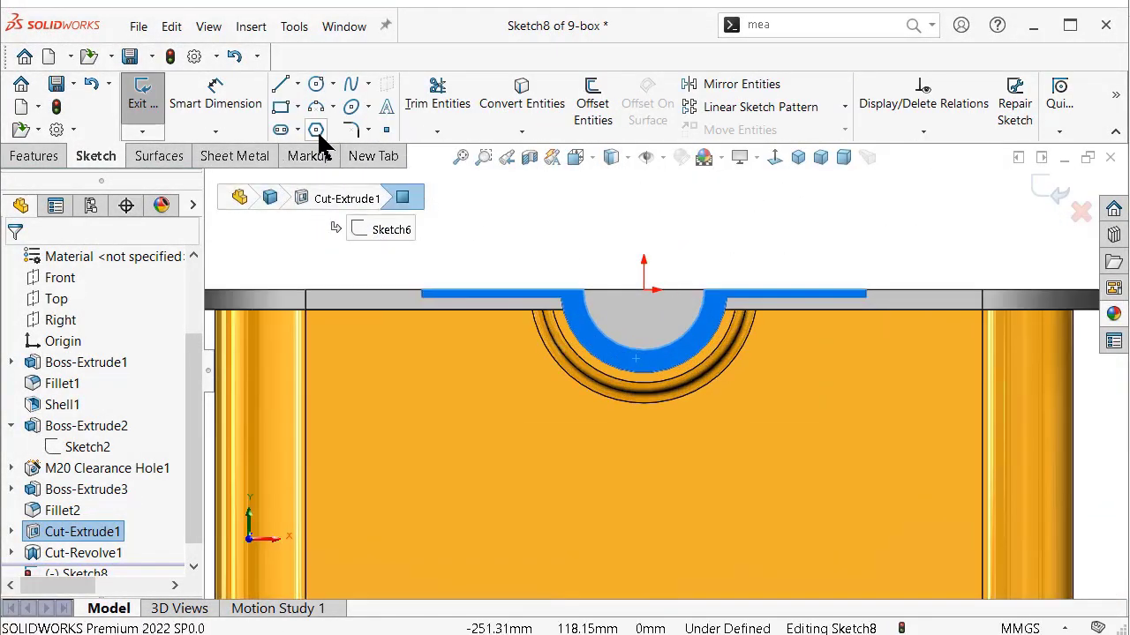
left_click(316, 130)
left_click(643, 290)
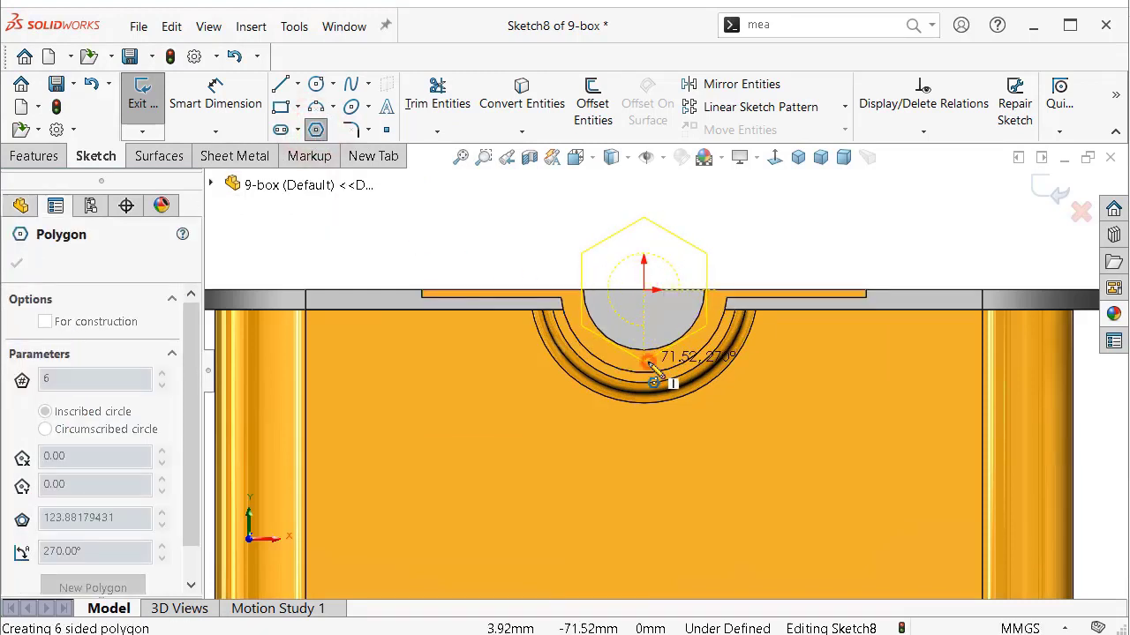
left_click(647, 362)
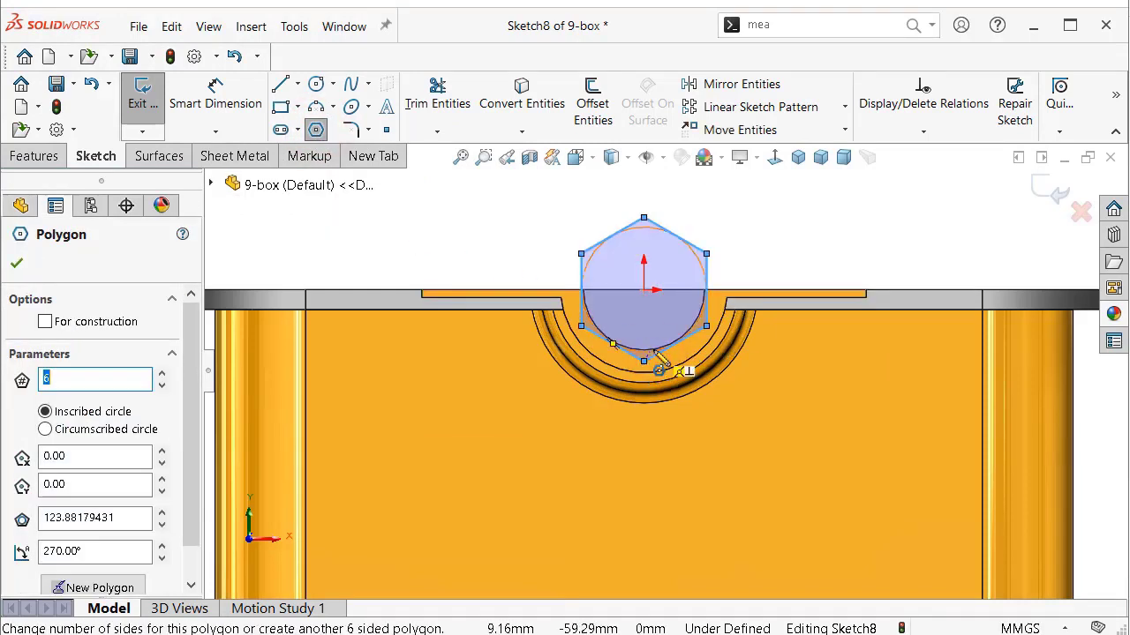
left_click(46, 433)
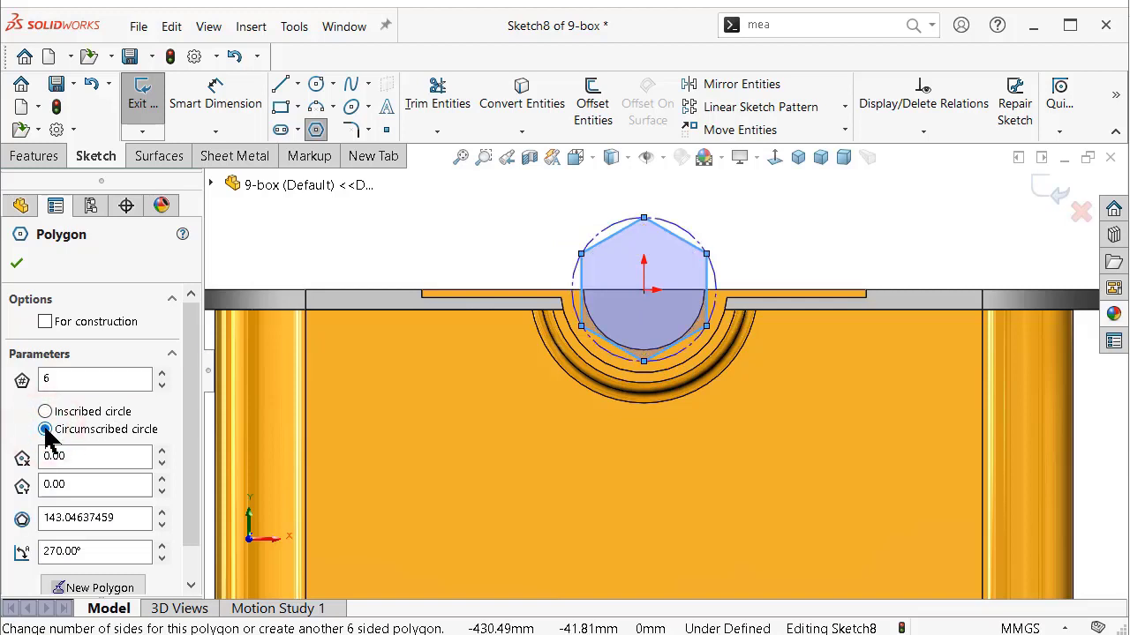
left_click(45, 323)
left_click(19, 256)
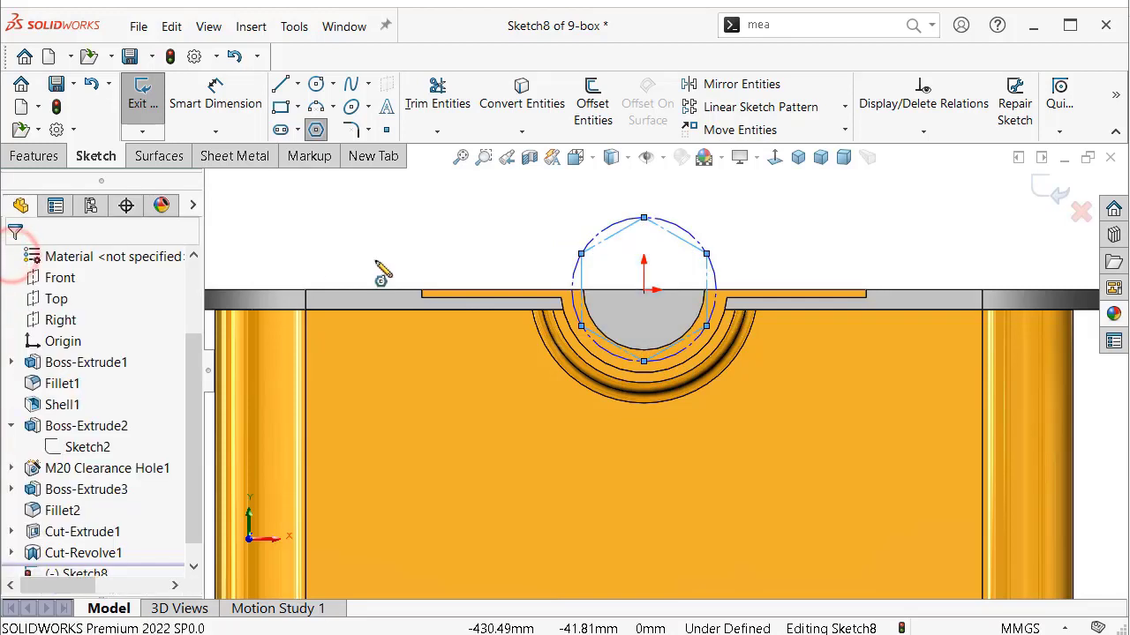
Step: Dimension the hexagon's circumscribed circle at 145 mm diameter
right_click_drag(491, 258, 487, 173)
left_click(595, 227)
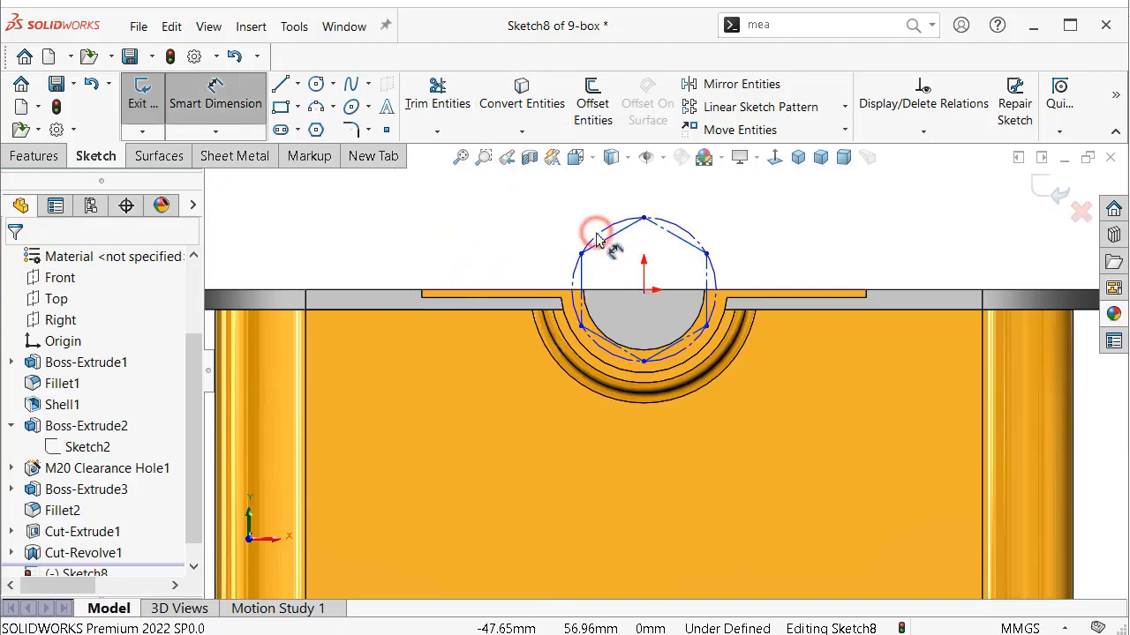
left_click(531, 242)
left_click(533, 246)
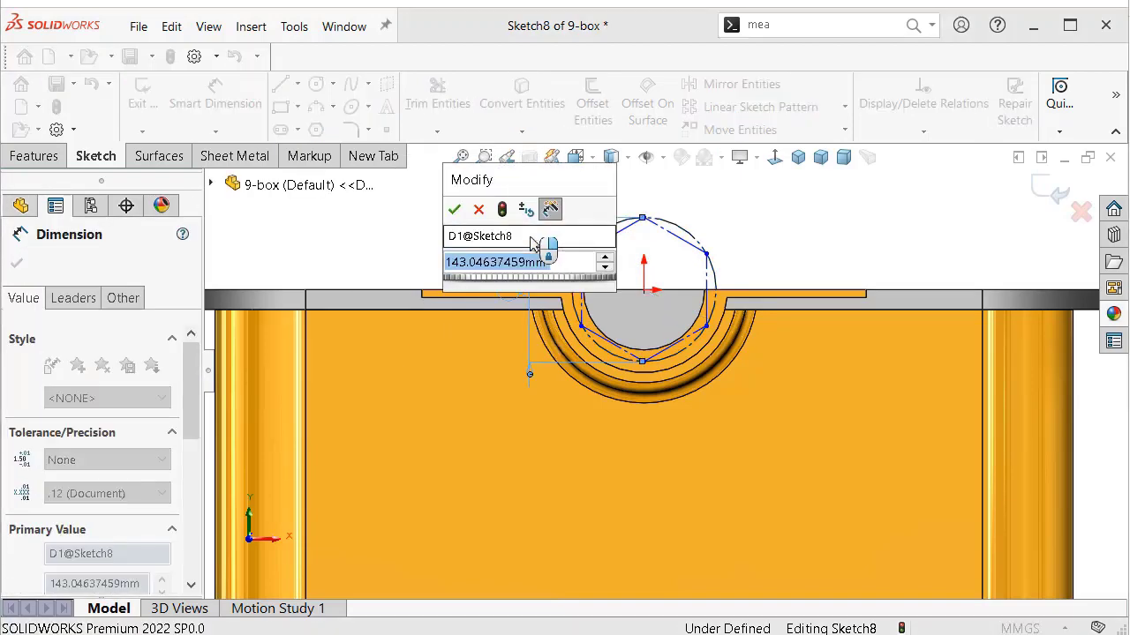
type("145")
key("Return")
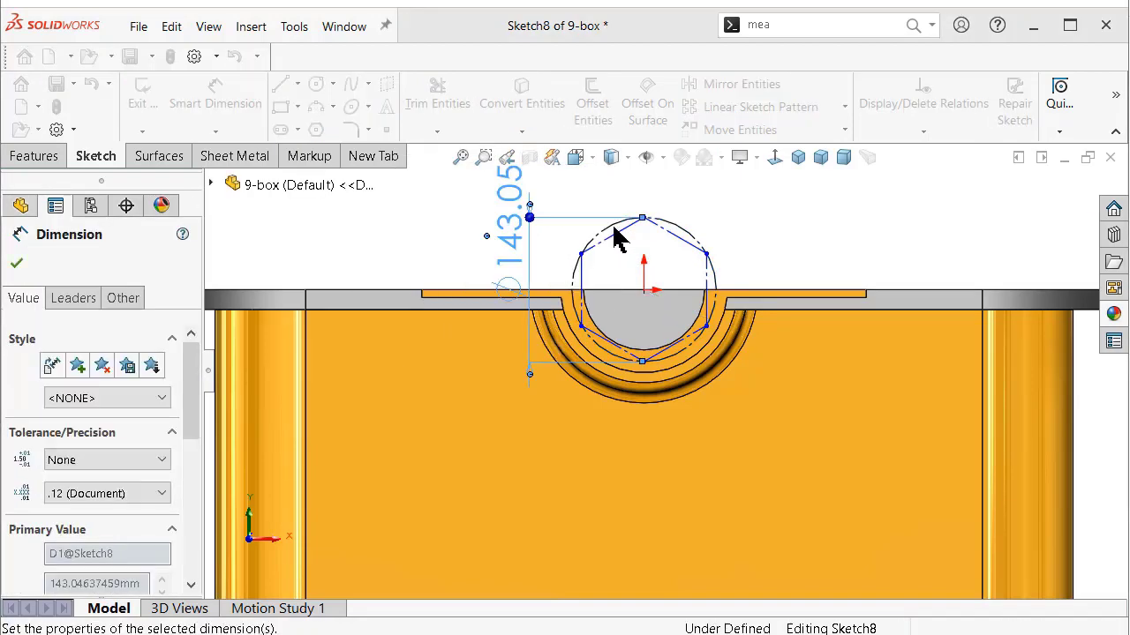
left_click(388, 231)
scroll(519, 274, "down", 3)
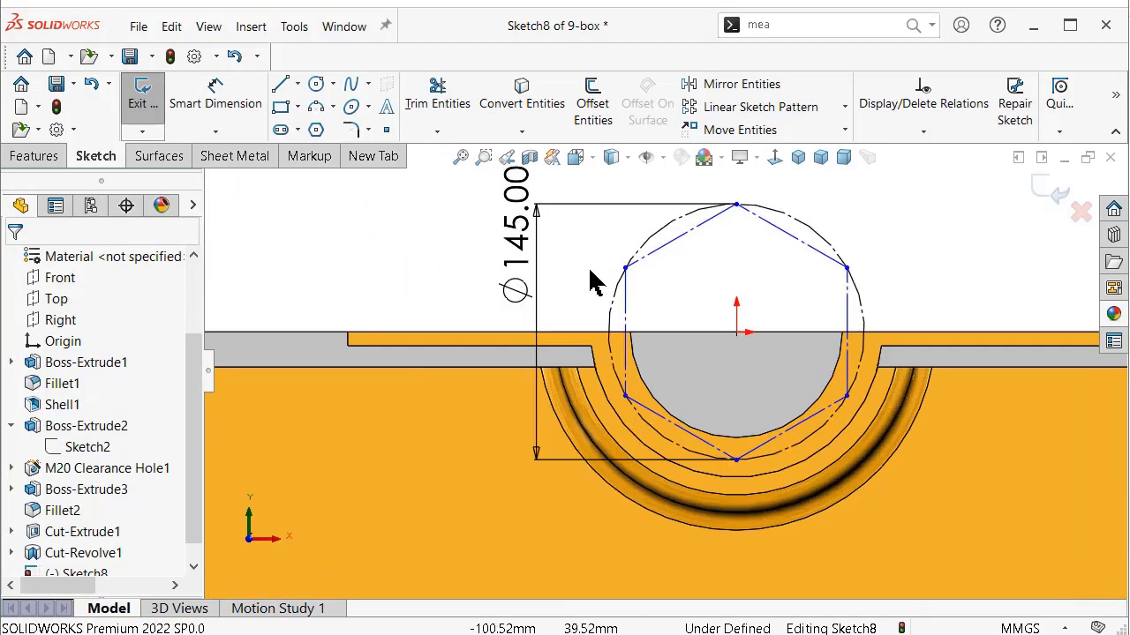
Step: Make the hexagon's left edge vertical and exit the fully defined sketch
left_click(625, 304)
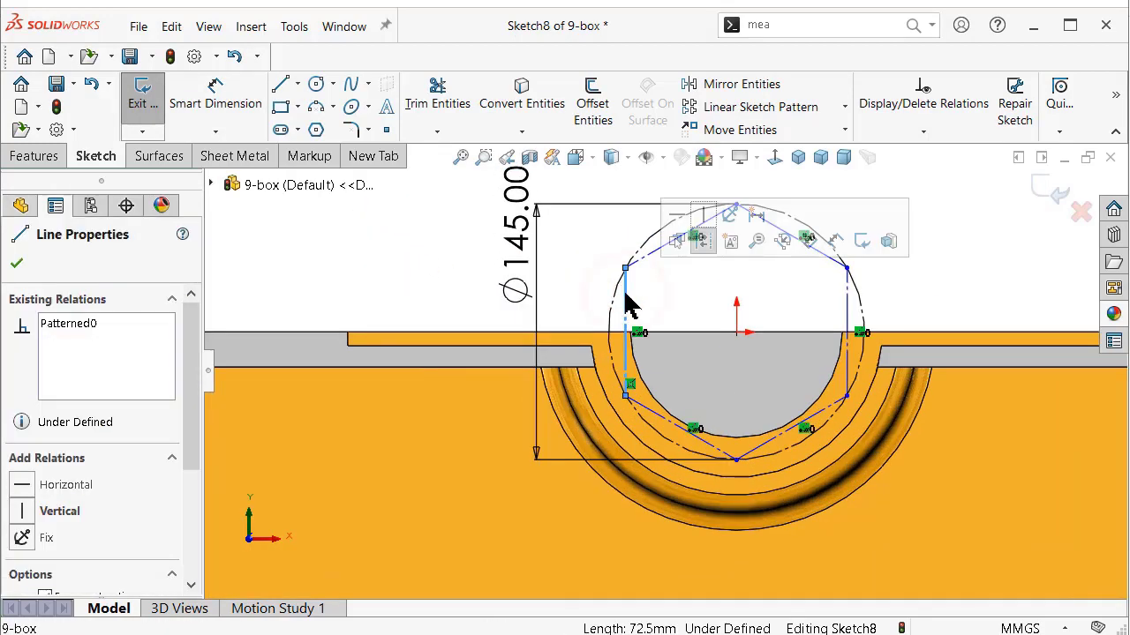
left_click(709, 223)
left_click(426, 265)
scroll(468, 276, "up", 2)
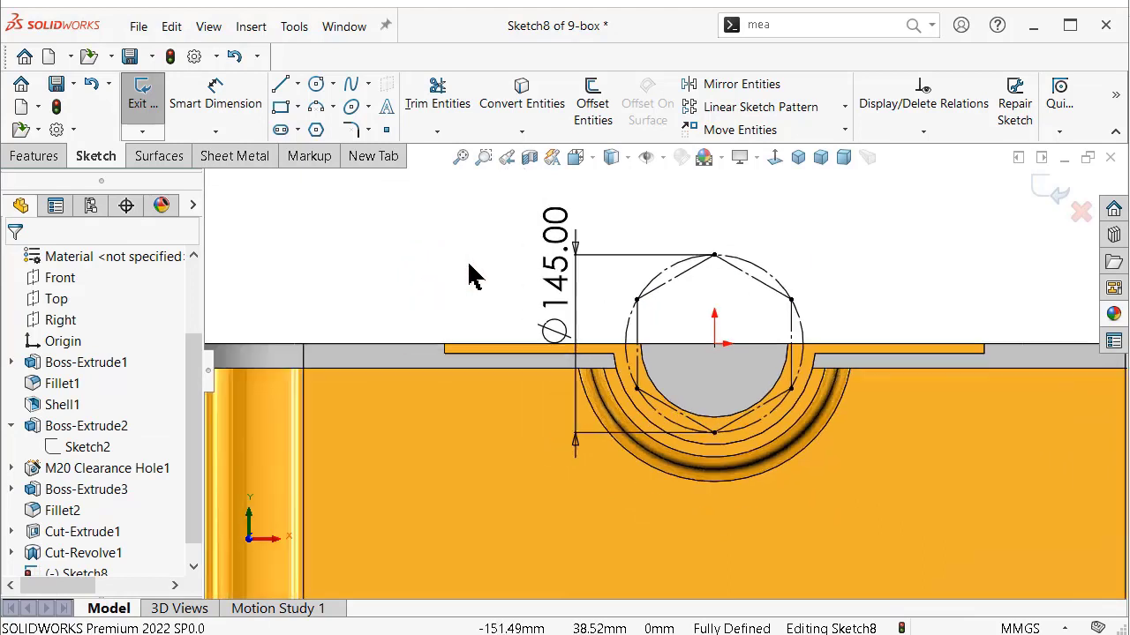
left_click(27, 159)
left_click(1054, 191)
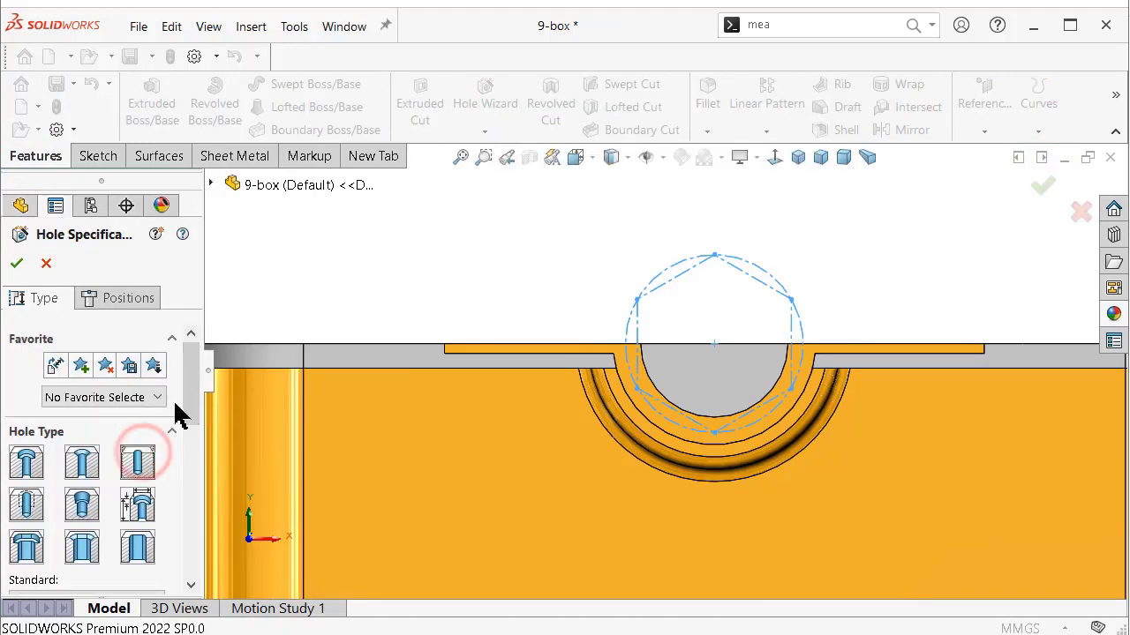
Step: Set up an ISO screw-clearance hole of size M6 in the Hole Wizard
left_click_drag(189, 401, 189, 464)
left_click(53, 522)
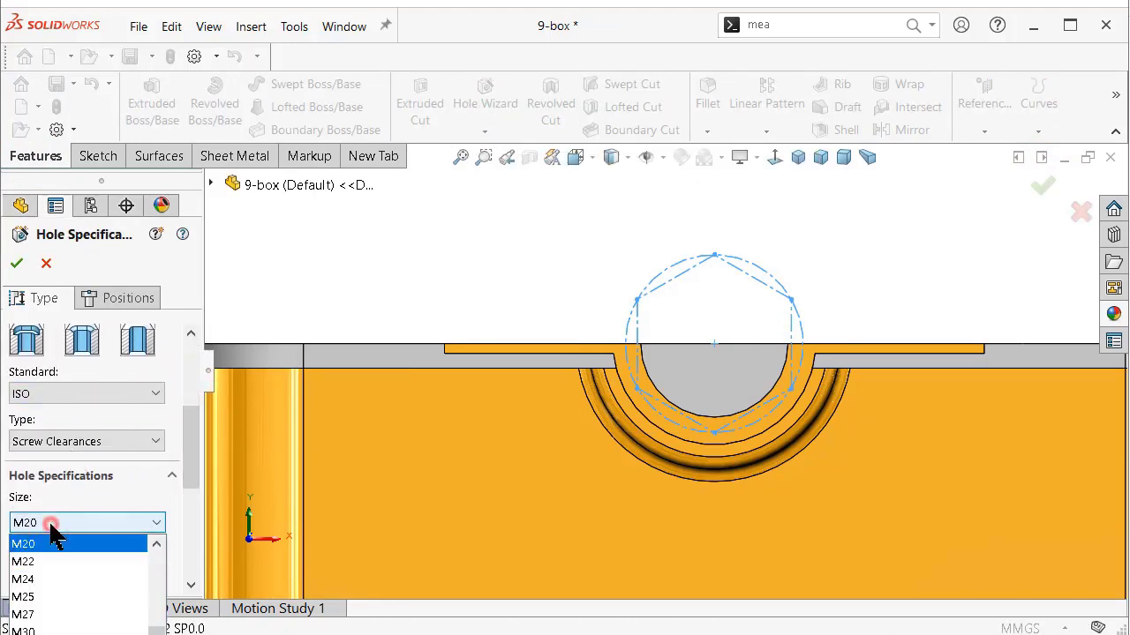
left_click(162, 602)
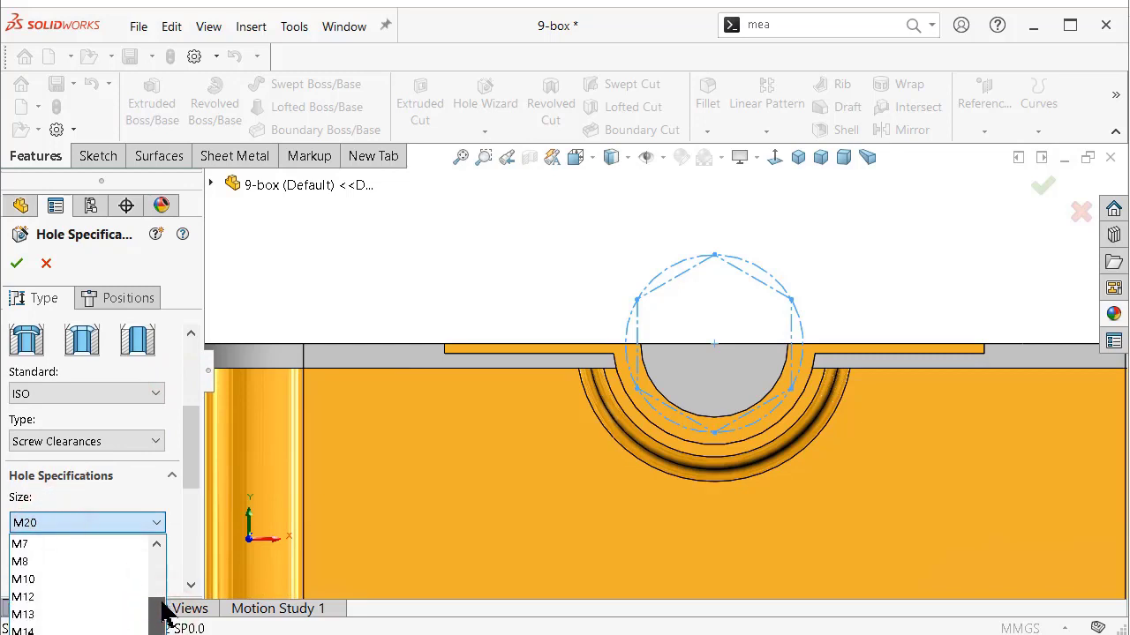
left_click(110, 544)
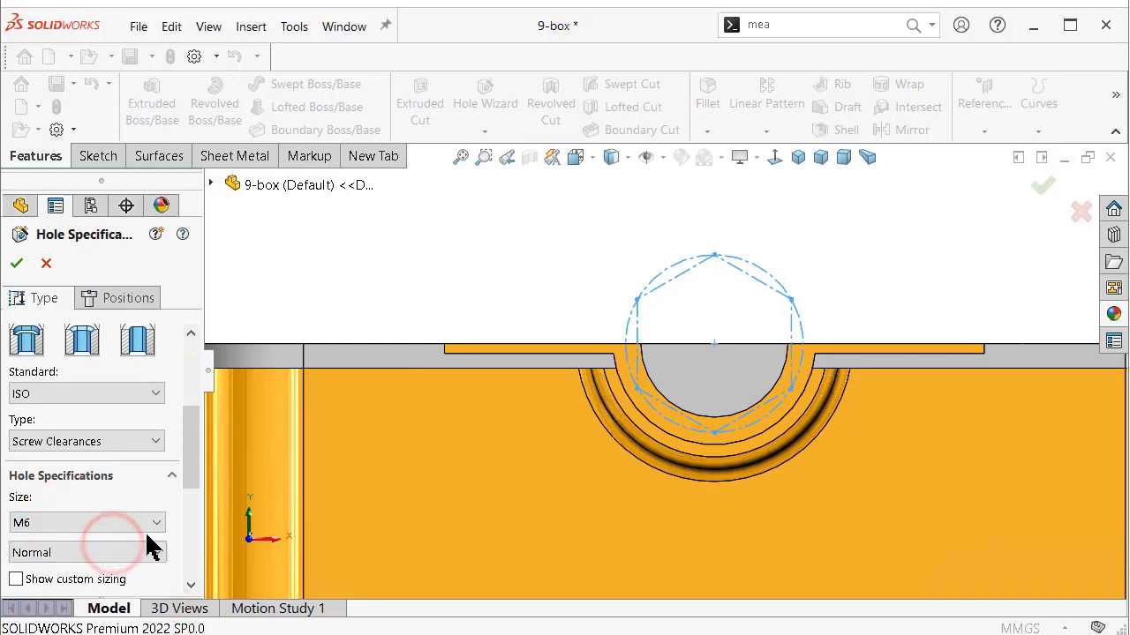
left_click(130, 295)
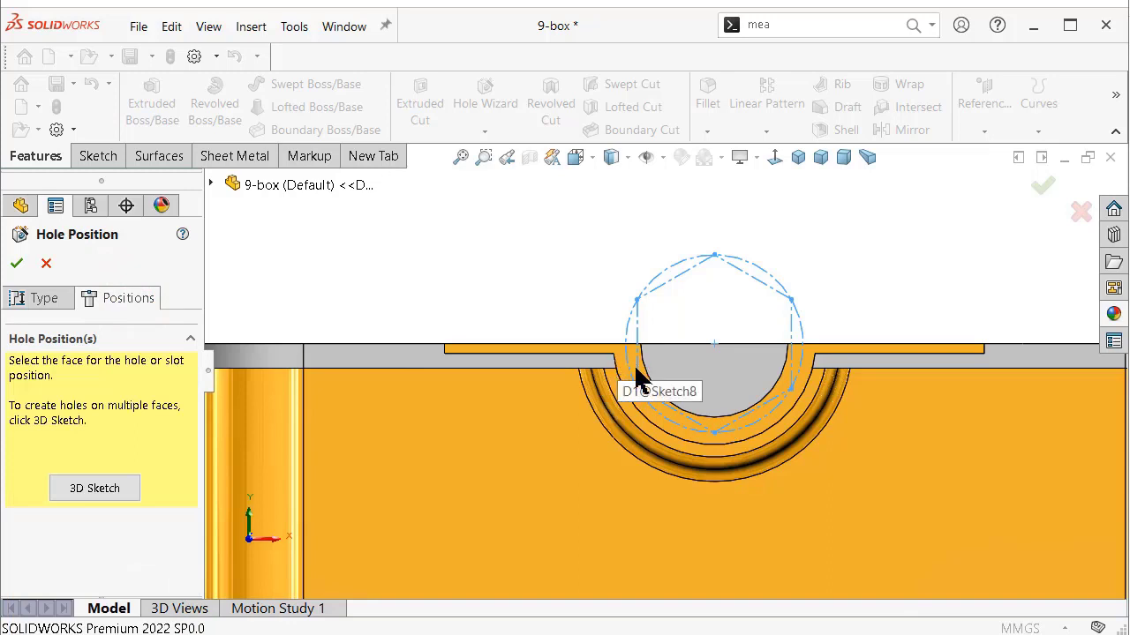
Step: Place the M6 holes at three hexagon vertices on the pipe-seat face
scroll(852, 413, "down", 3)
left_click(739, 347)
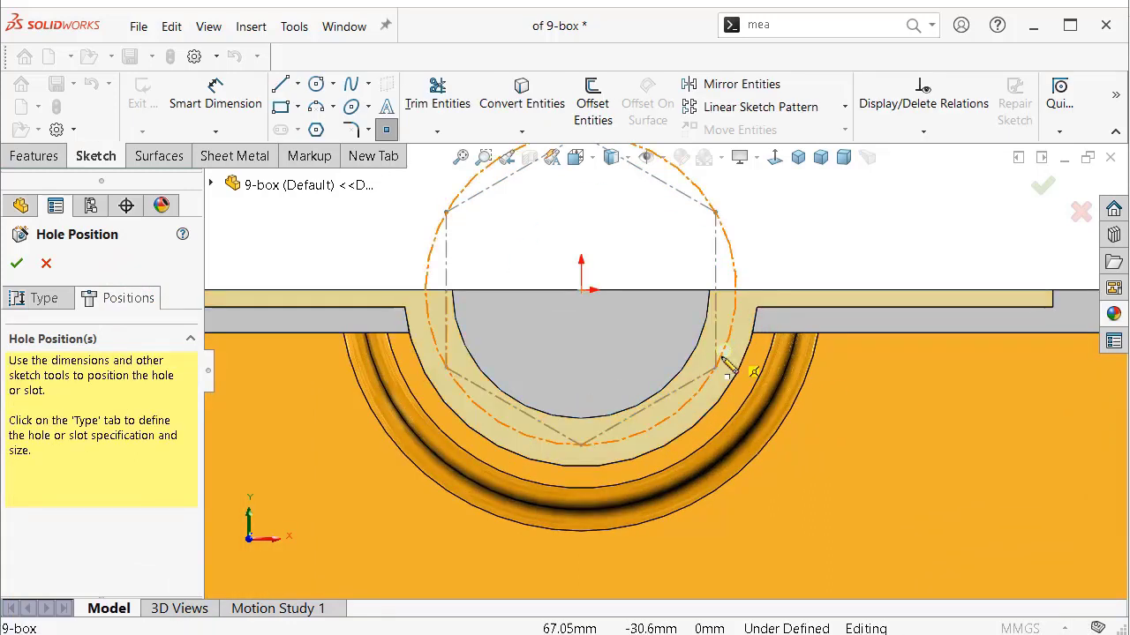
left_click(714, 367)
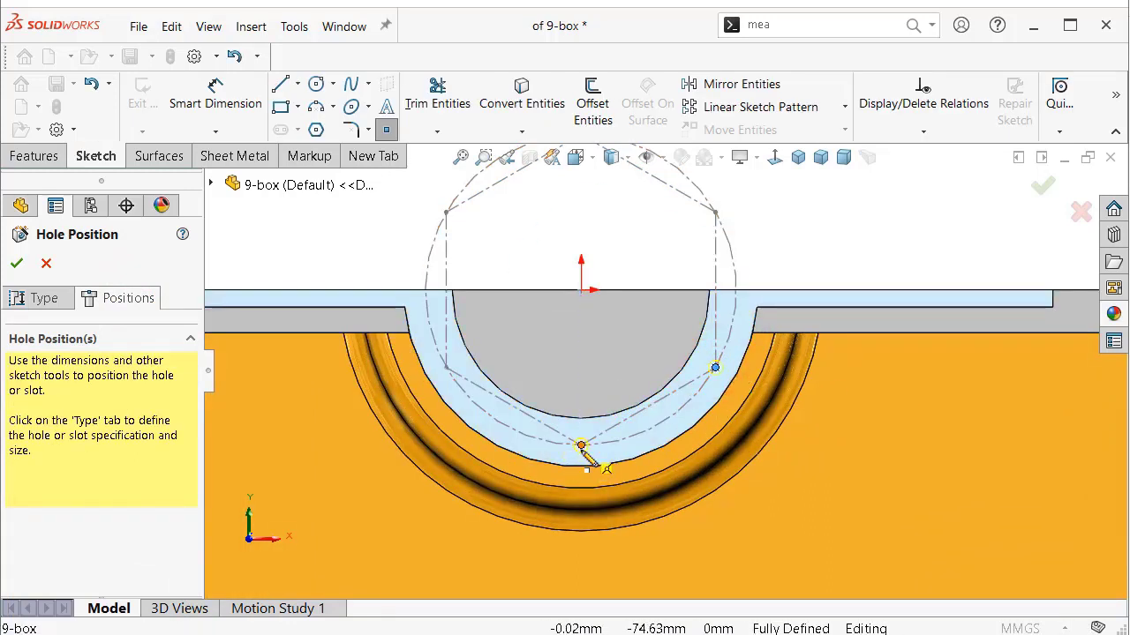
left_click(446, 369)
key("Return")
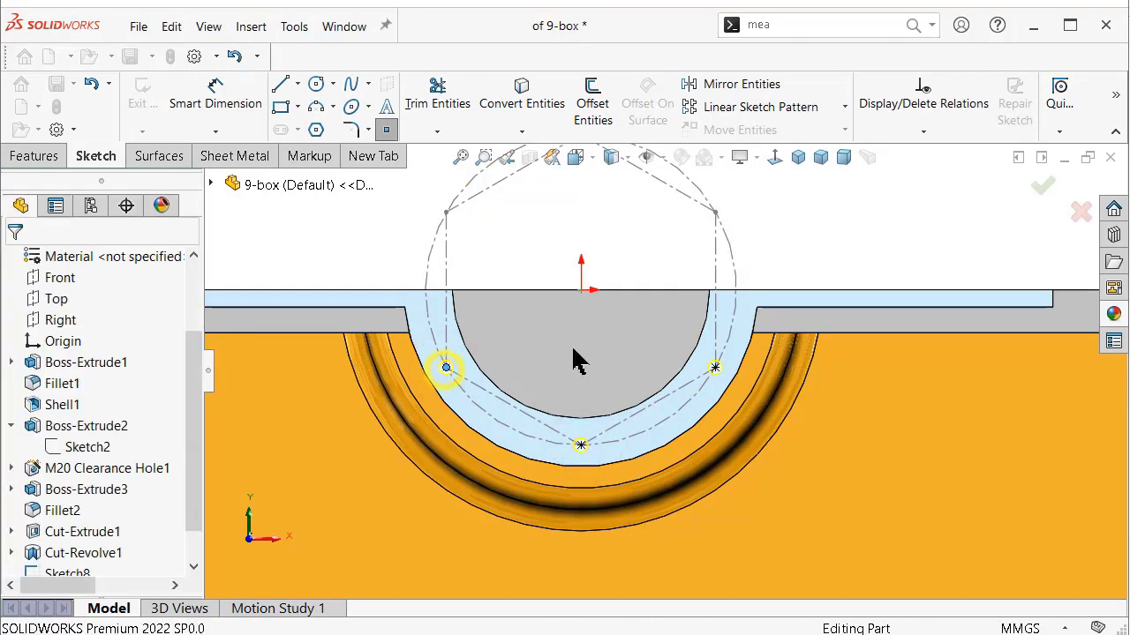
Step: Switch to an isometric view and select the hexagon guide sketch Sketch8
left_click(798, 159)
scroll(613, 373, "down", 1)
scroll(614, 372, "down", 2)
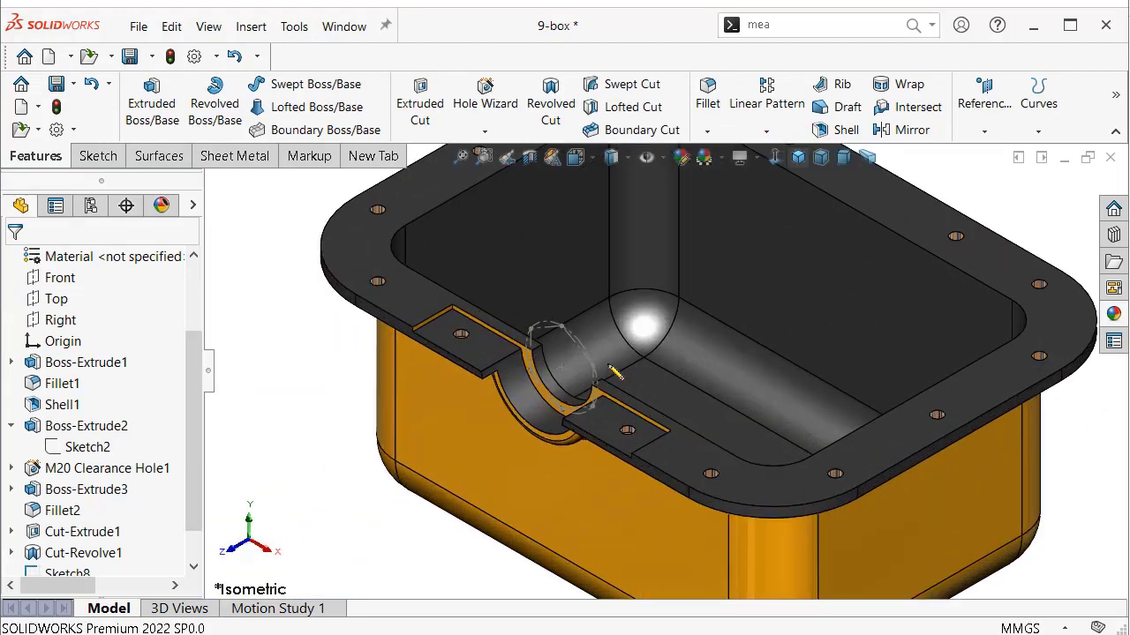
scroll(613, 372, "down", 2)
left_click(593, 374)
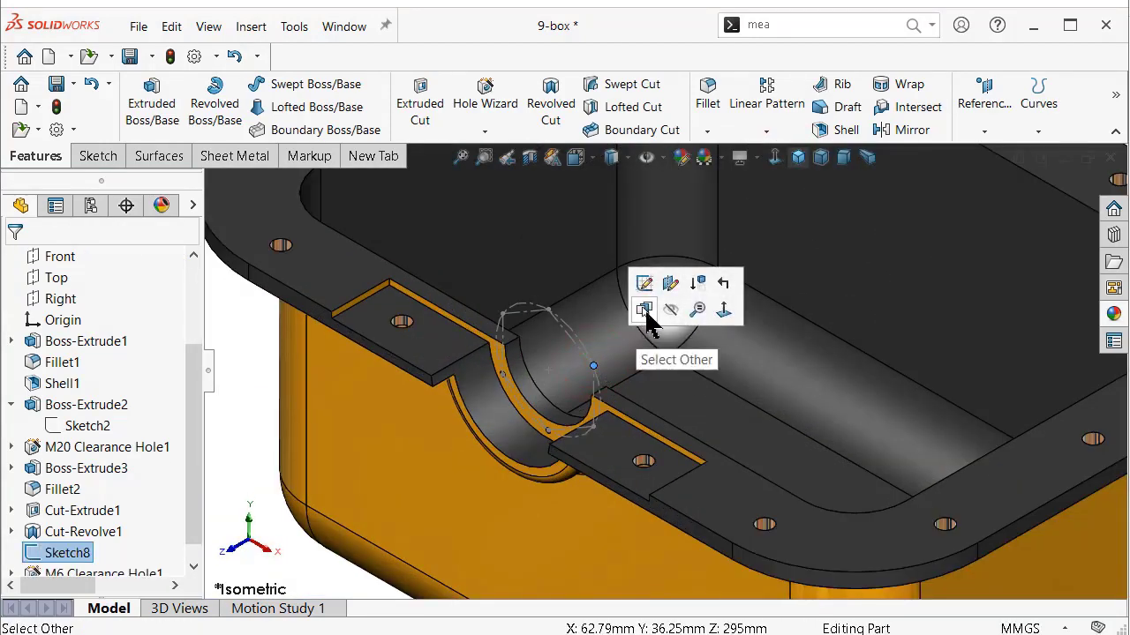
Step: Hide Sketch8 and start a mirror about the Front plane
left_click(658, 311)
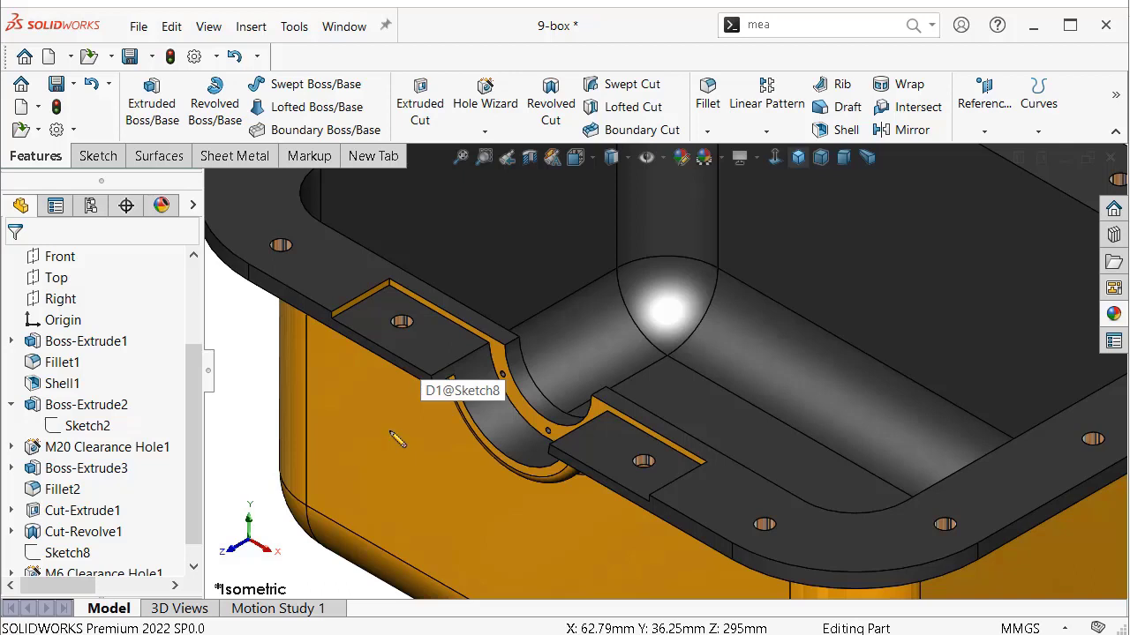
scroll(420, 402, "up", 1)
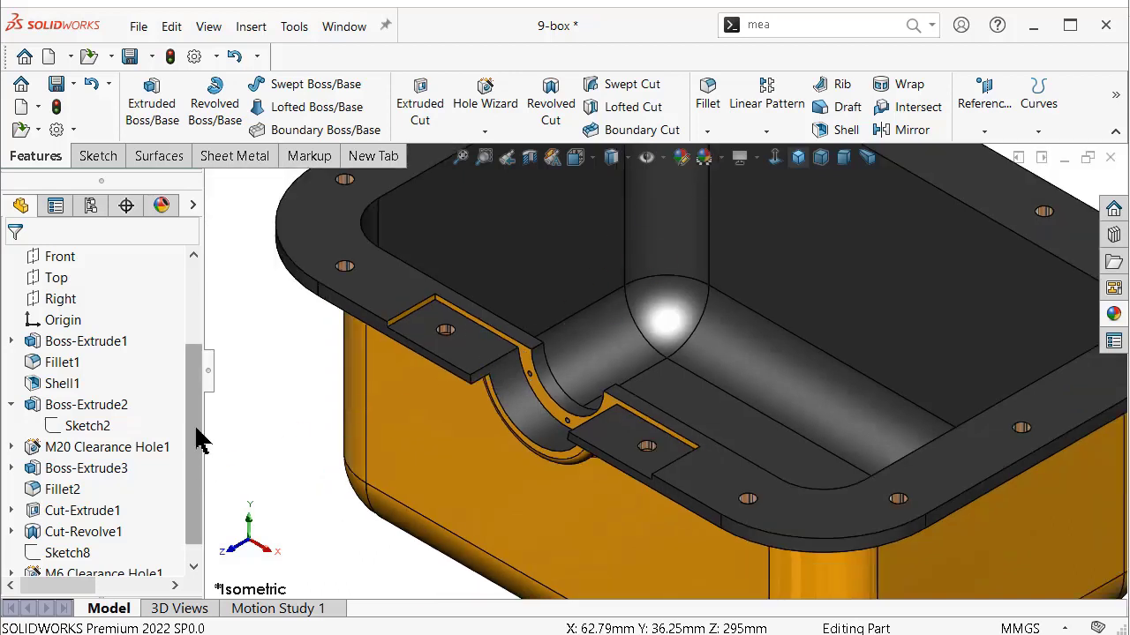
left_click(58, 258)
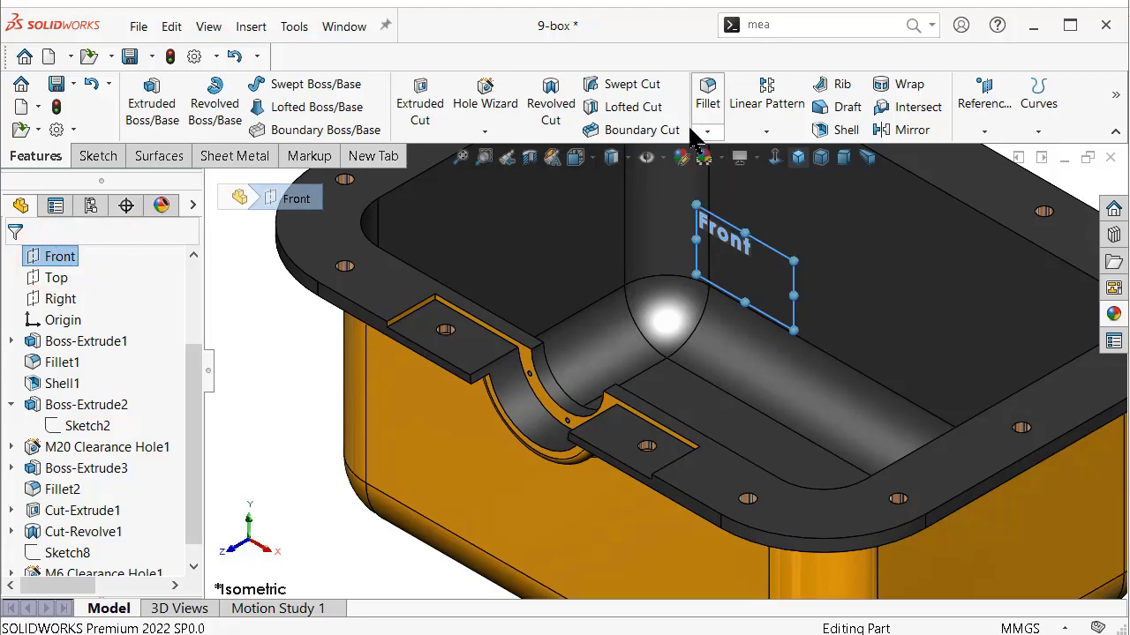
left_click(910, 131)
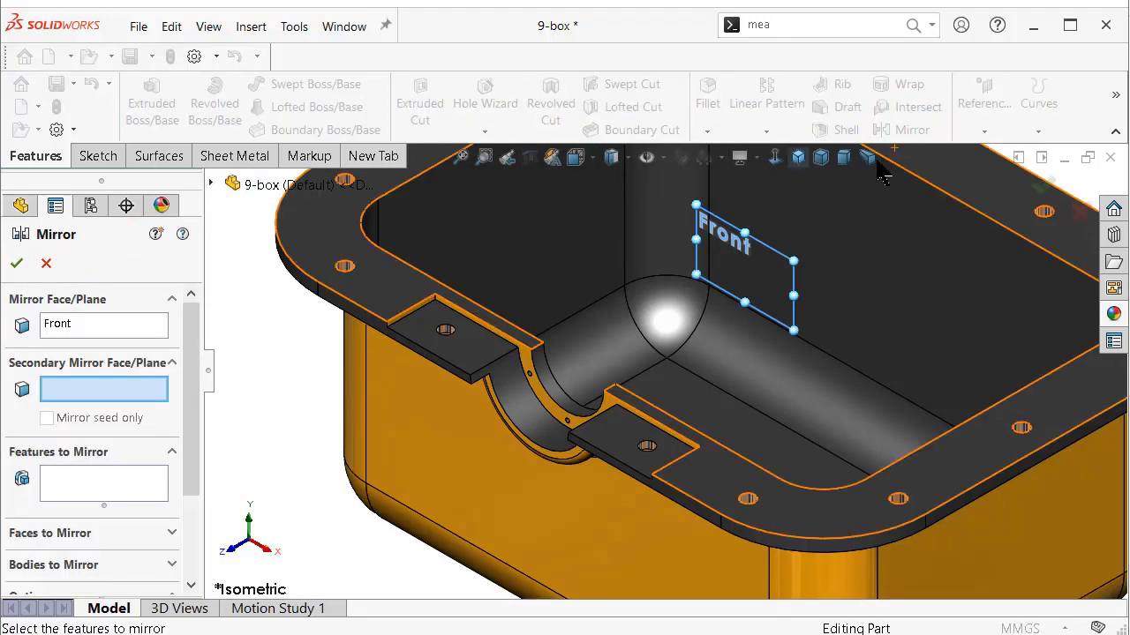
Step: Add Cut-Revolve1, Boss-Extrude3, Cut-Extrude1 and M6 Clearance Hole1 to the features to mirror
left_click(101, 499)
scroll(542, 398, "down", 3)
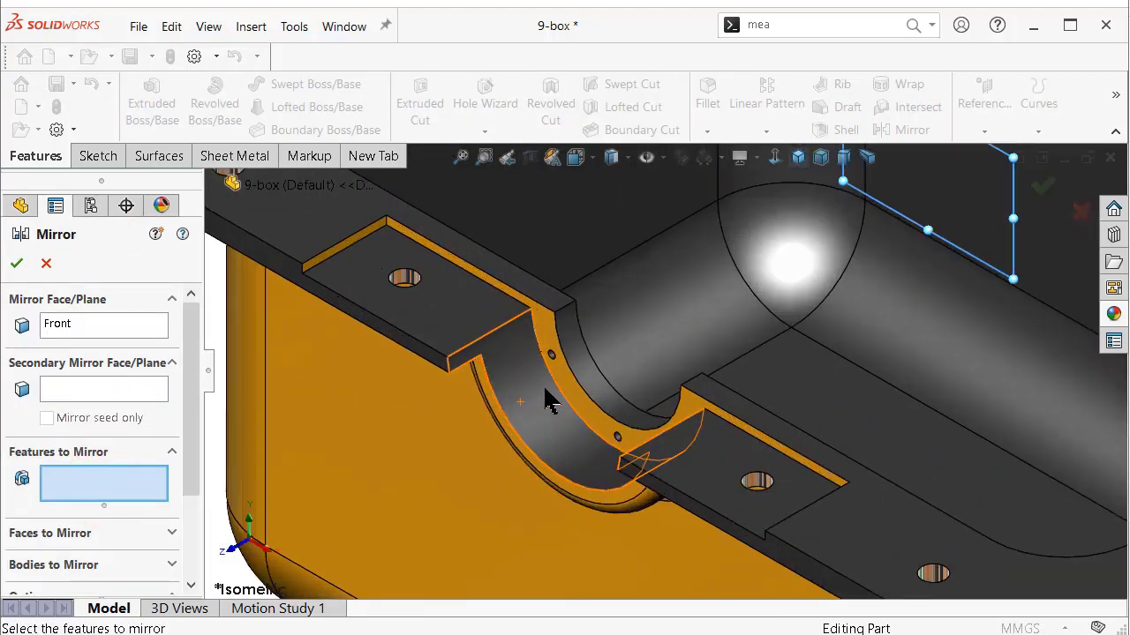
scroll(565, 393, "down", 3)
left_click(508, 391)
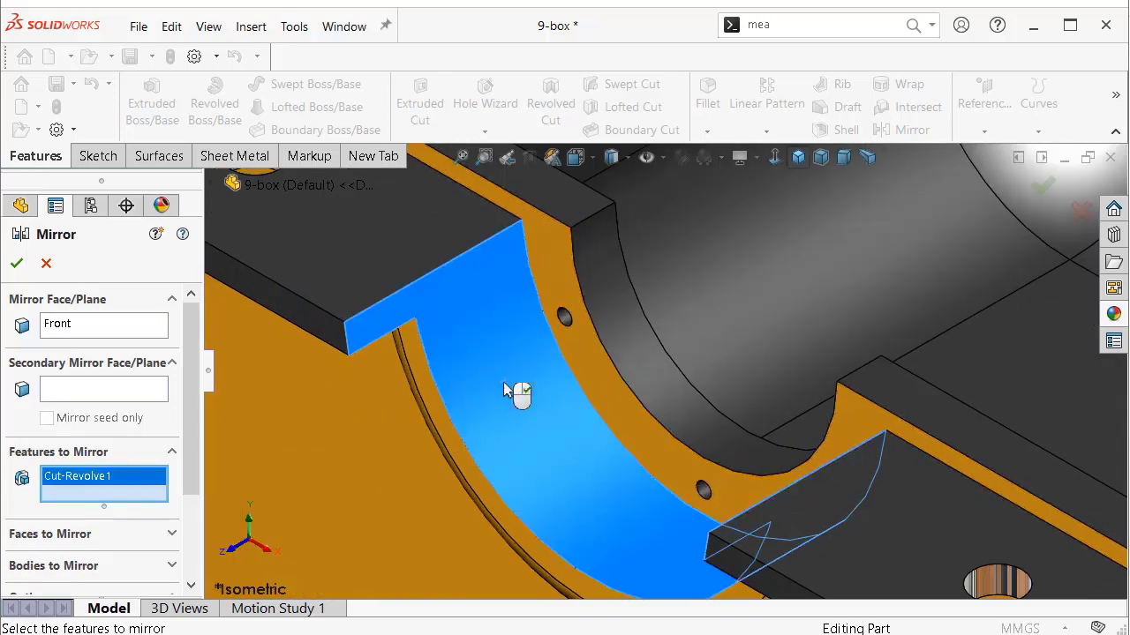
left_click(427, 390)
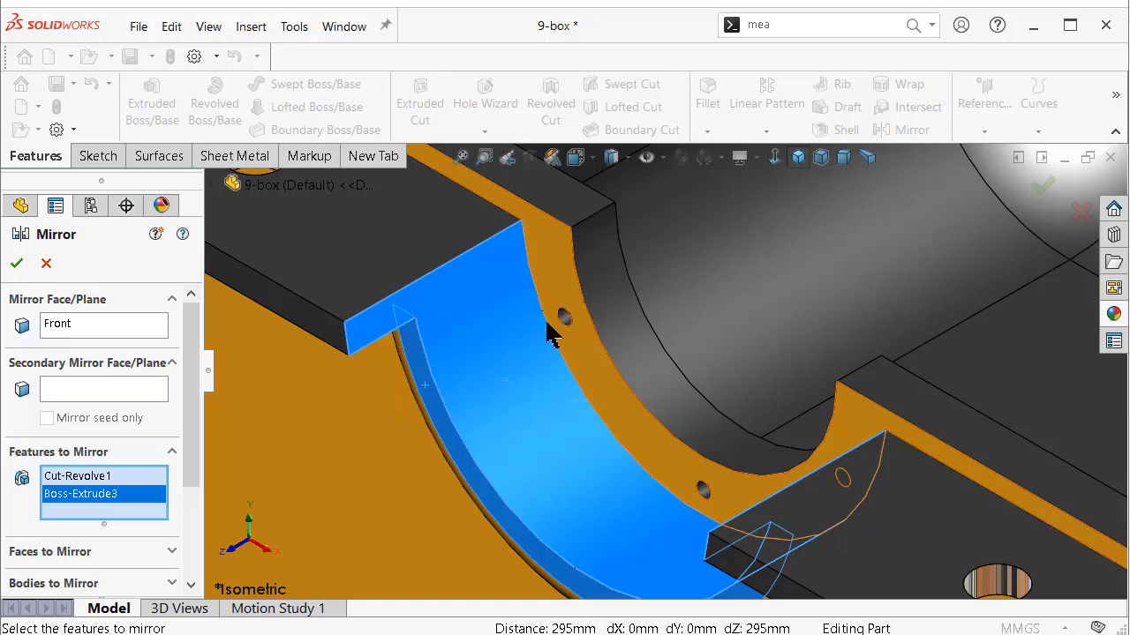
left_click(378, 265)
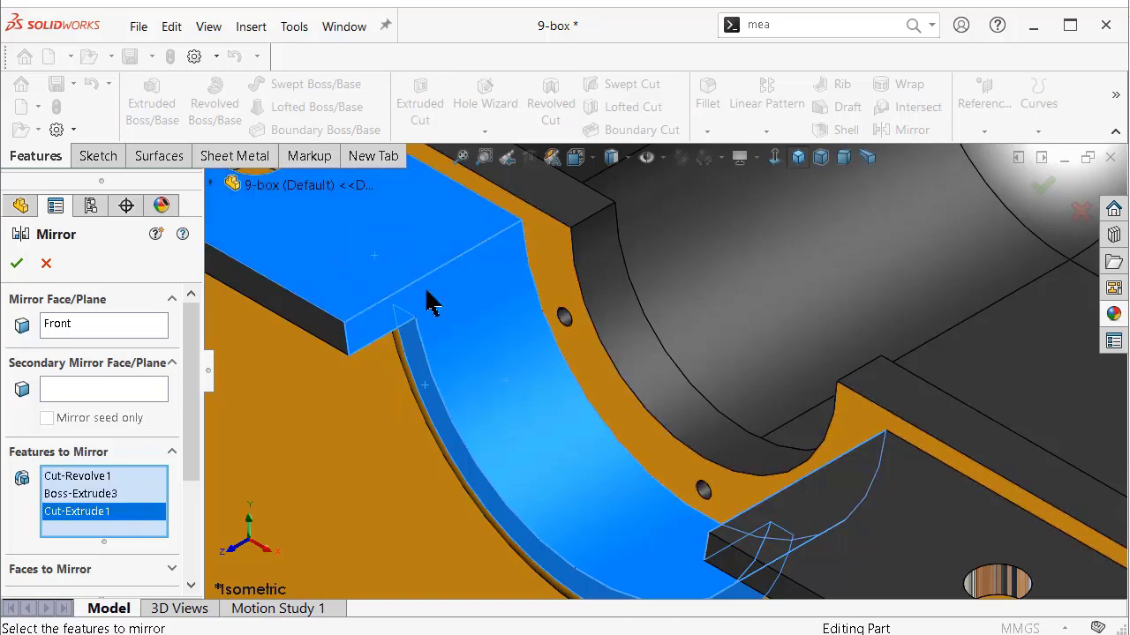
left_click(565, 319)
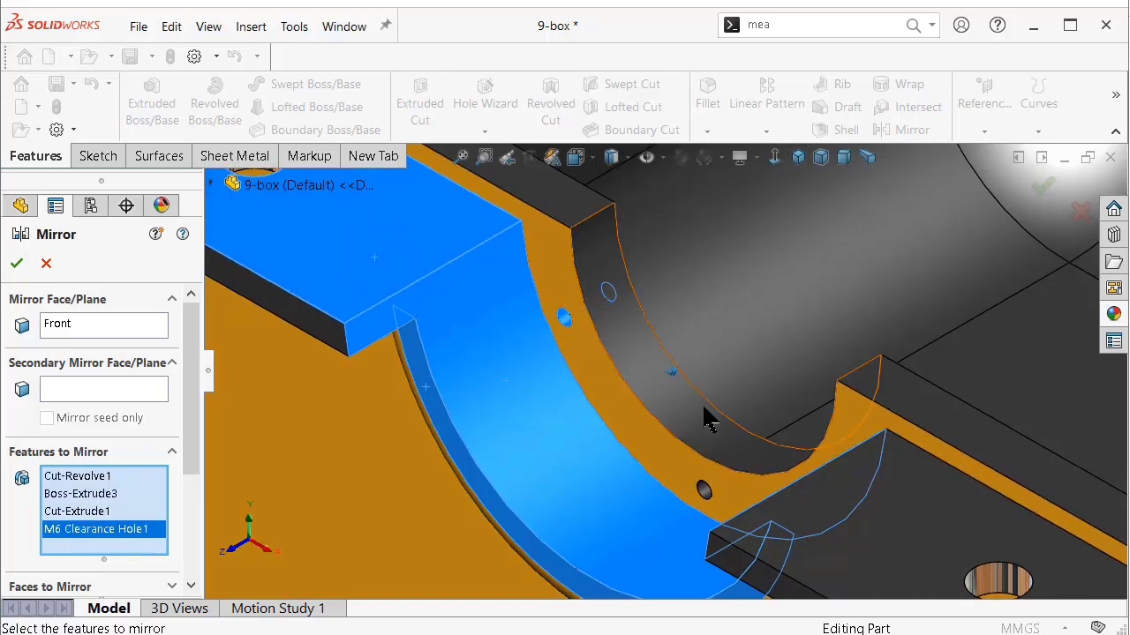
Step: Include Fillet2 in the mirror, accept it, and spin the model to inspect the mirrored end
key("Up")
key("Up")
key("Up")
key("Up")
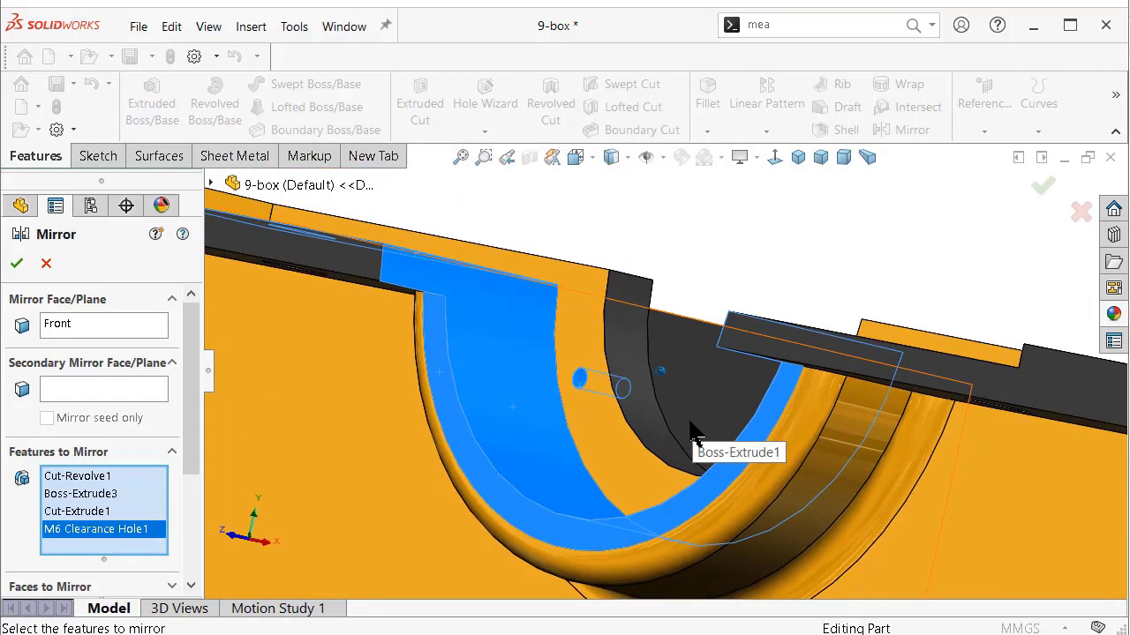
key("Up")
key("Up")
left_click(838, 424)
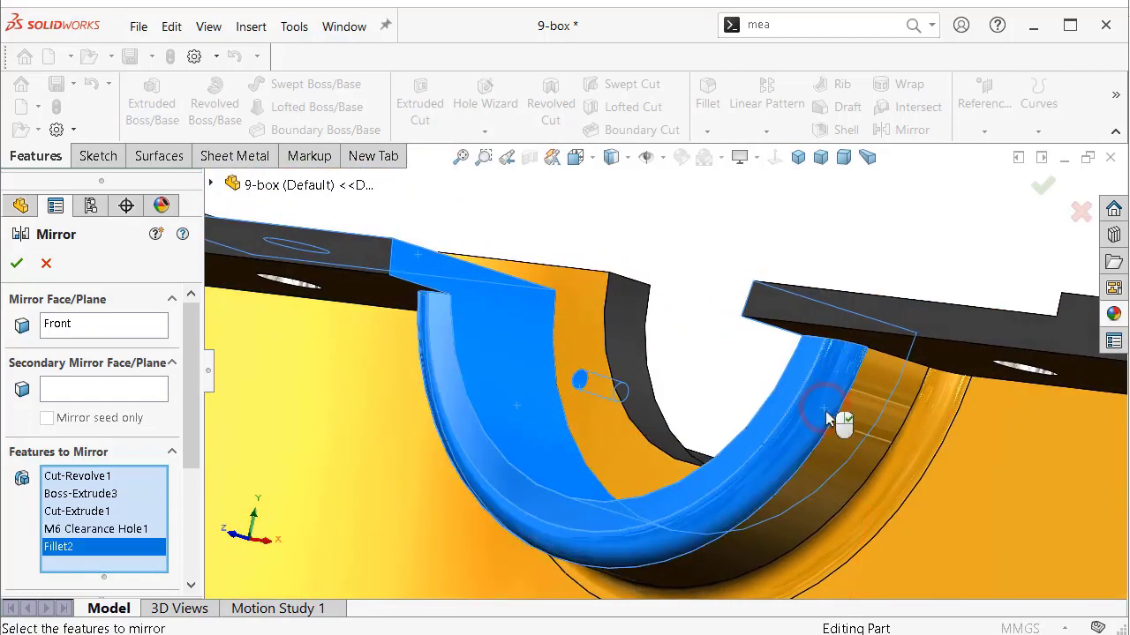
key("Up")
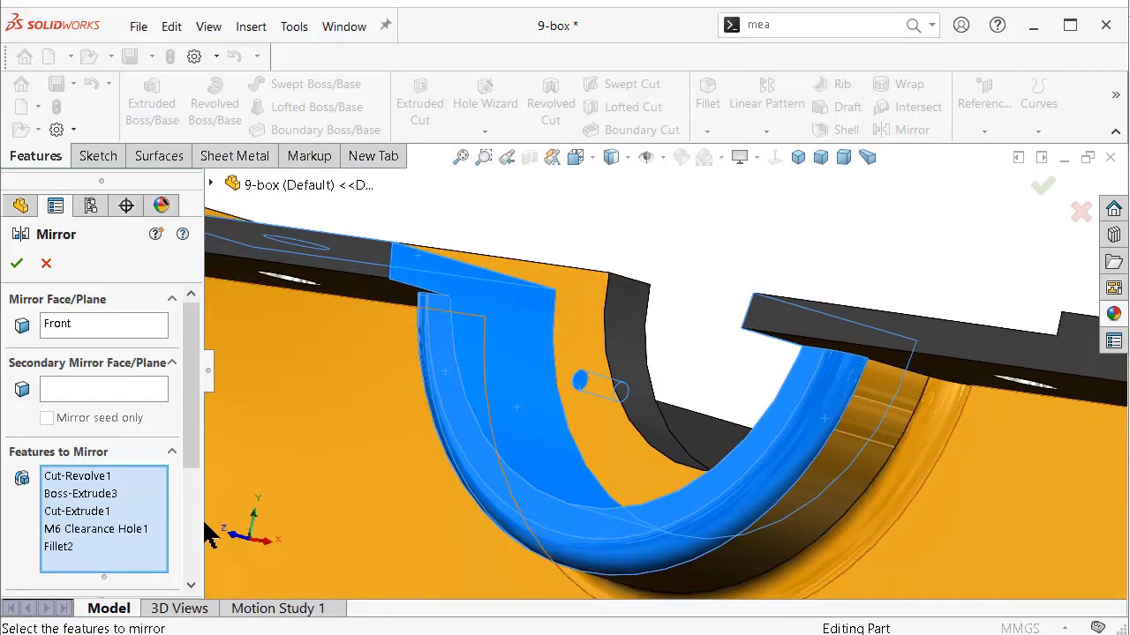
right_click(60, 551)
left_click(98, 577)
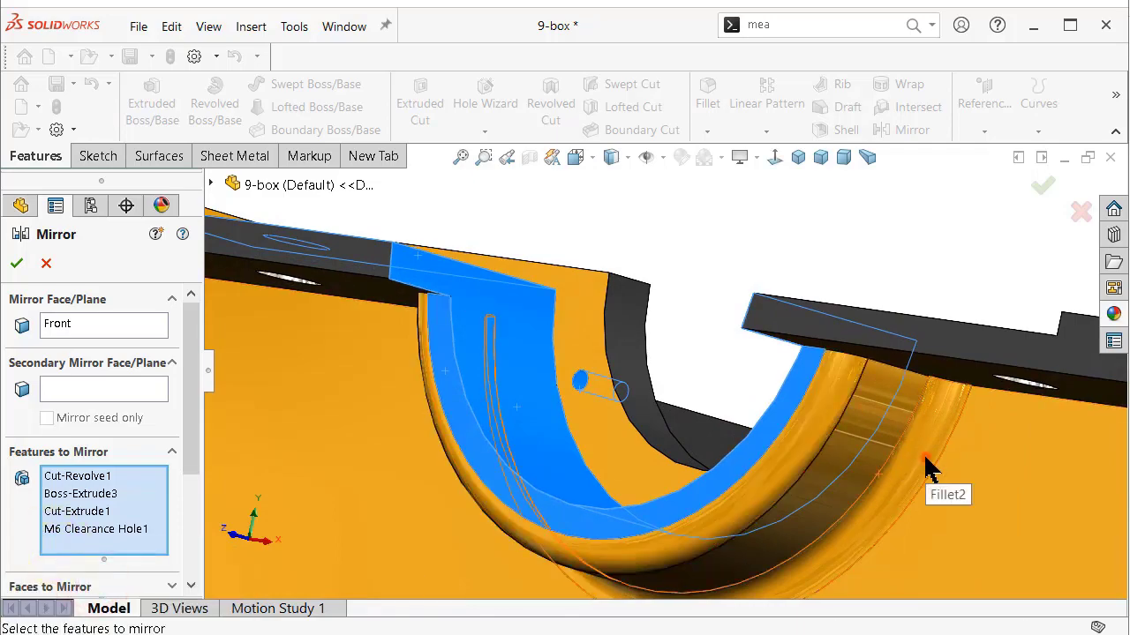
left_click(926, 466)
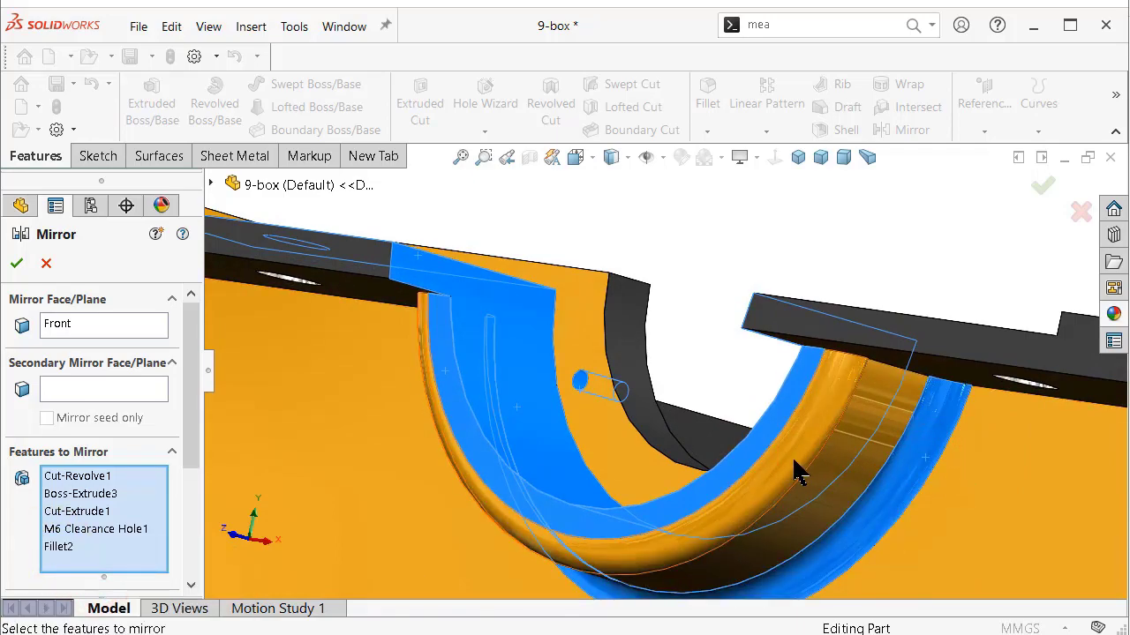
key("Up")
key("Up")
key("Up")
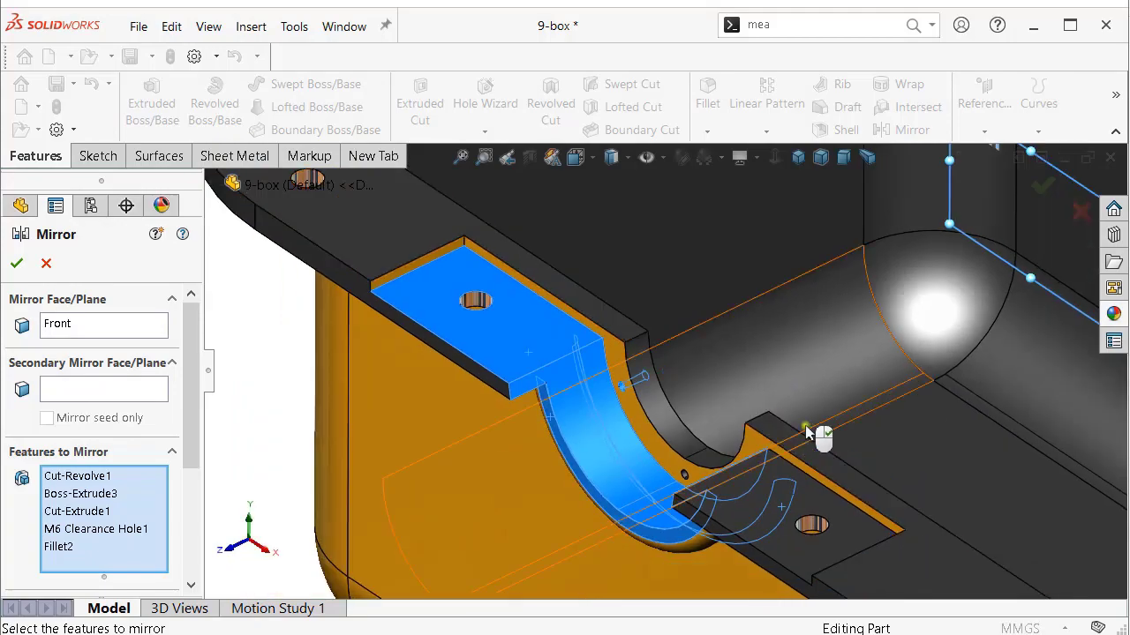
right_click(817, 430)
key("Up")
key("Up")
key("Up")
key("Up")
key("Up")
key("Up")
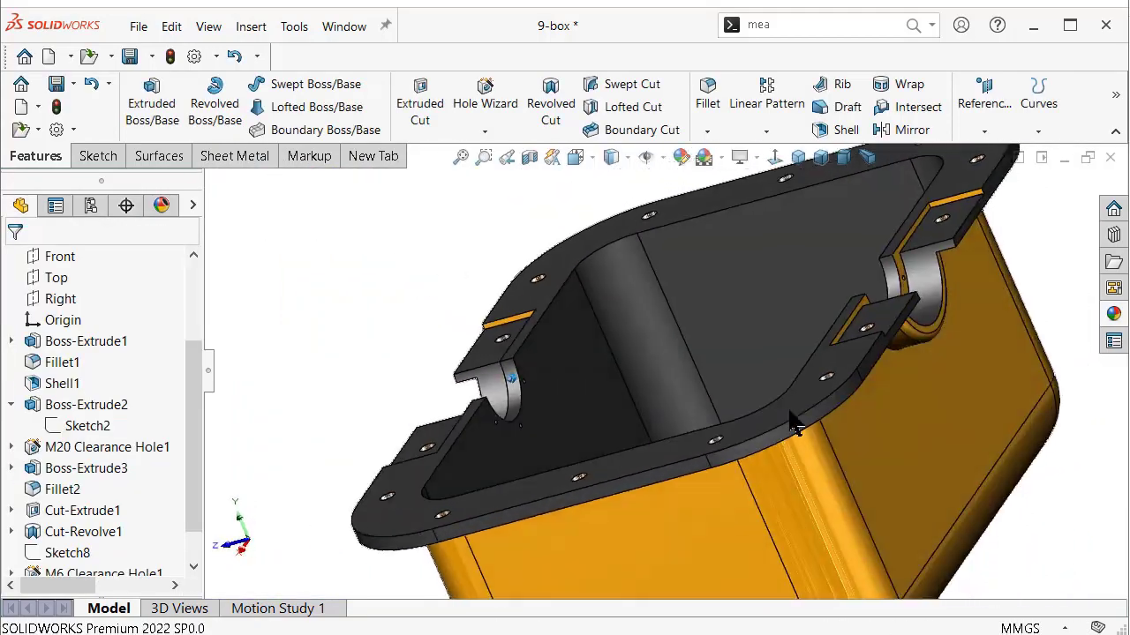
key("Up")
key("Up")
Step: Spin the model to inspect the interior, side walls and underside
key("Up")
key("Up")
key("Up")
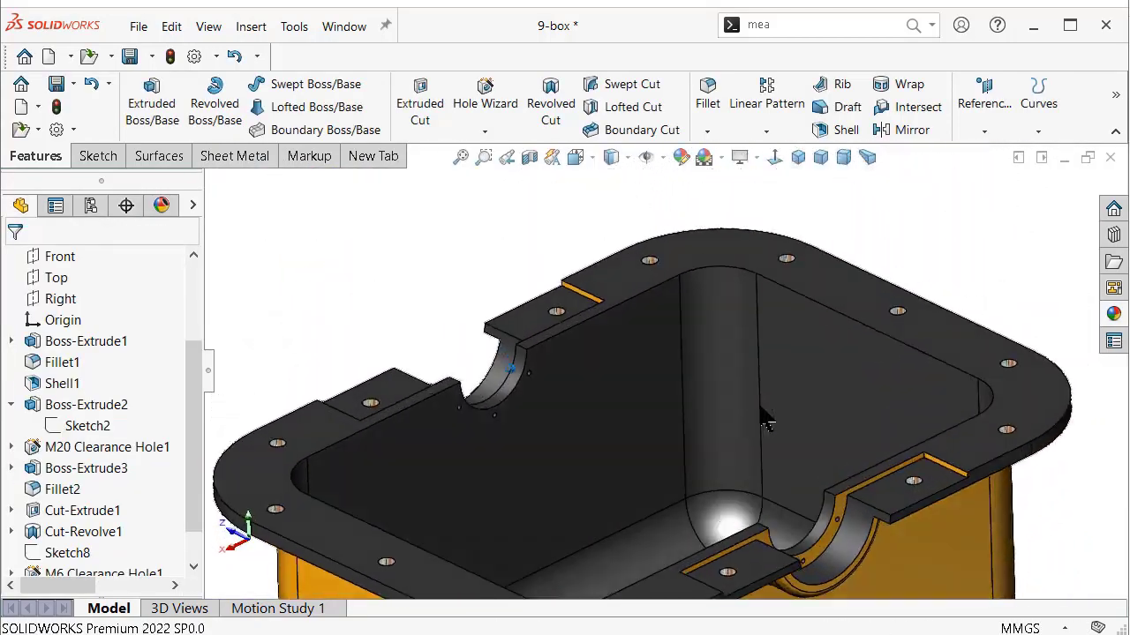
key("Up")
key("Up")
key("Up")
key("Up")
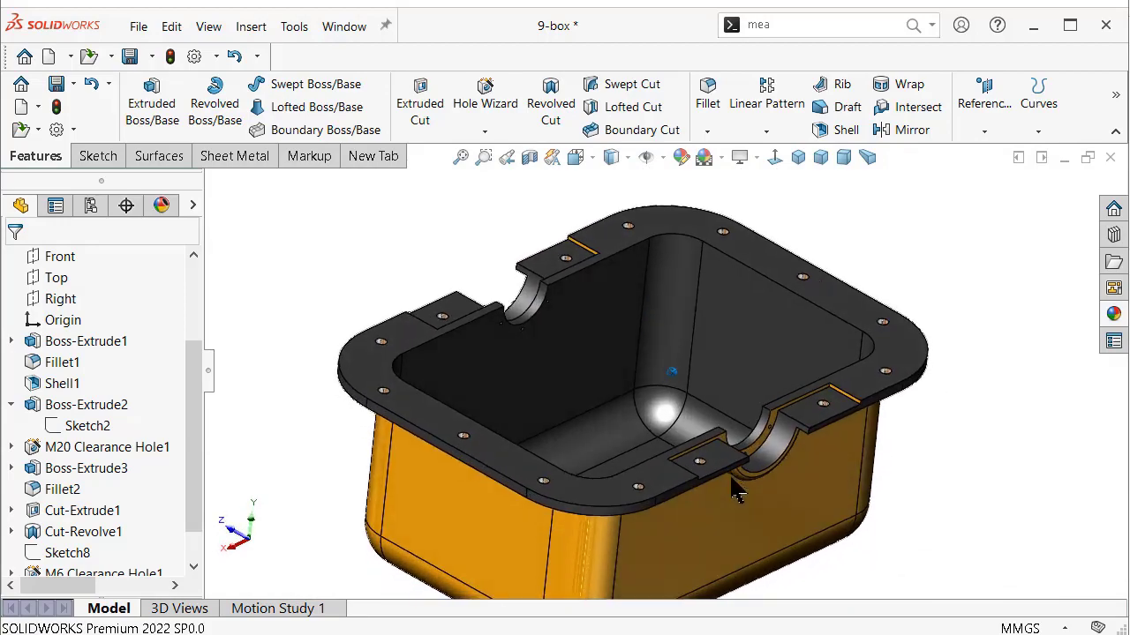
key("Up")
key("Up")
key("Up")
key("Up")
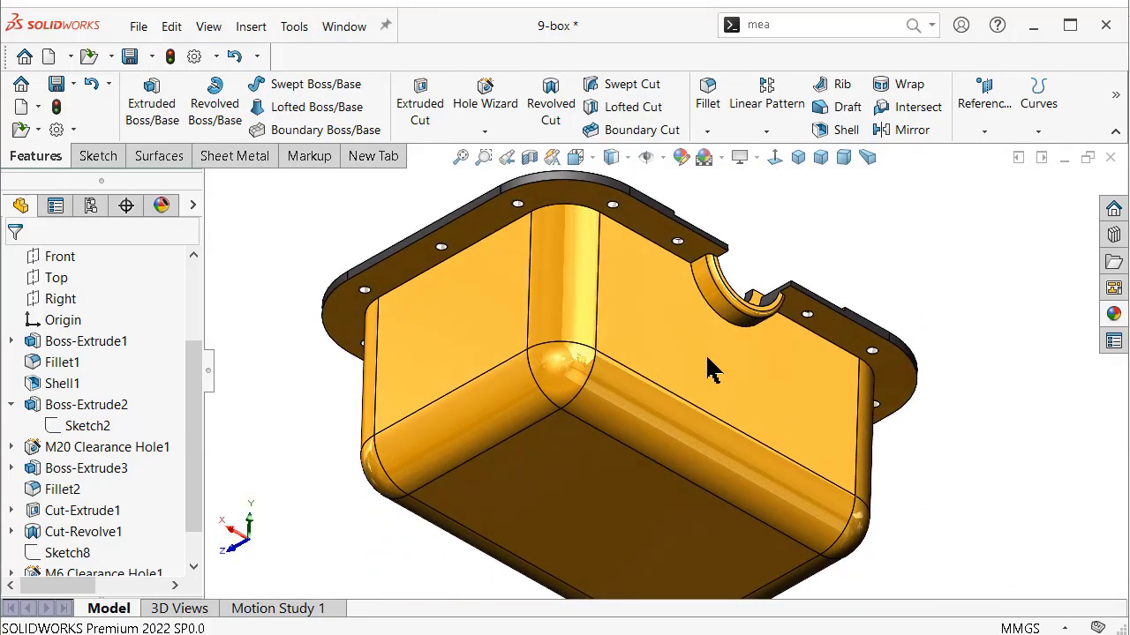
key("Up")
key("Up")
key("Up")
scroll(79, 529, "down", 1)
Step: Edit Mirror1, delete Fillet2 from its features to mirror, and apply
left_click(79, 552)
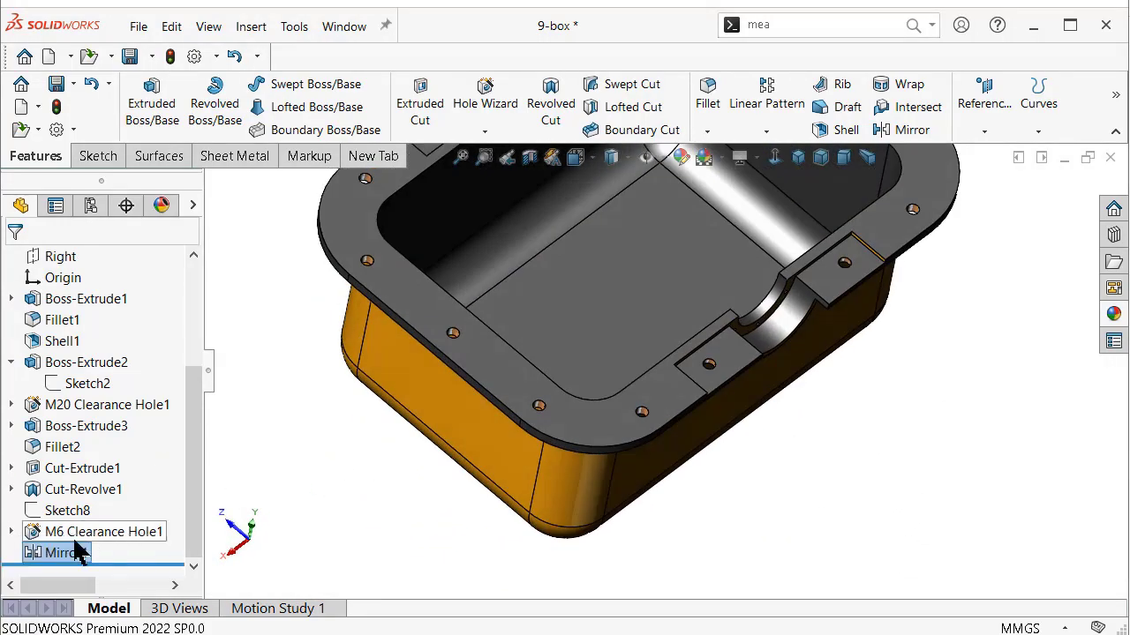
right_click(53, 555)
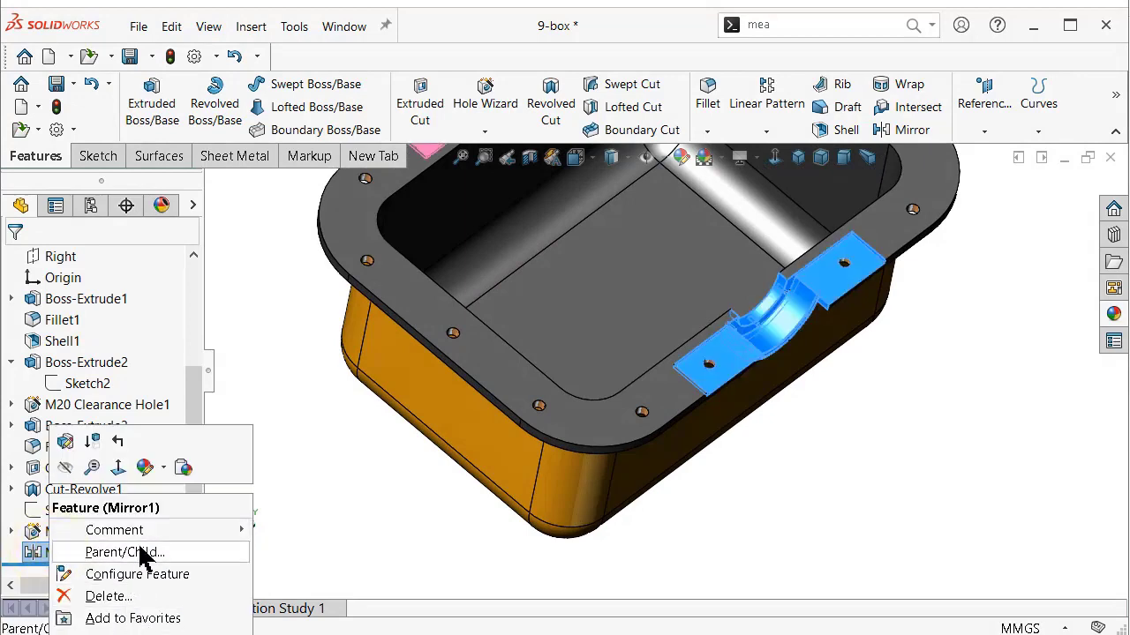
left_click(349, 449)
left_click(53, 552)
left_click(60, 525)
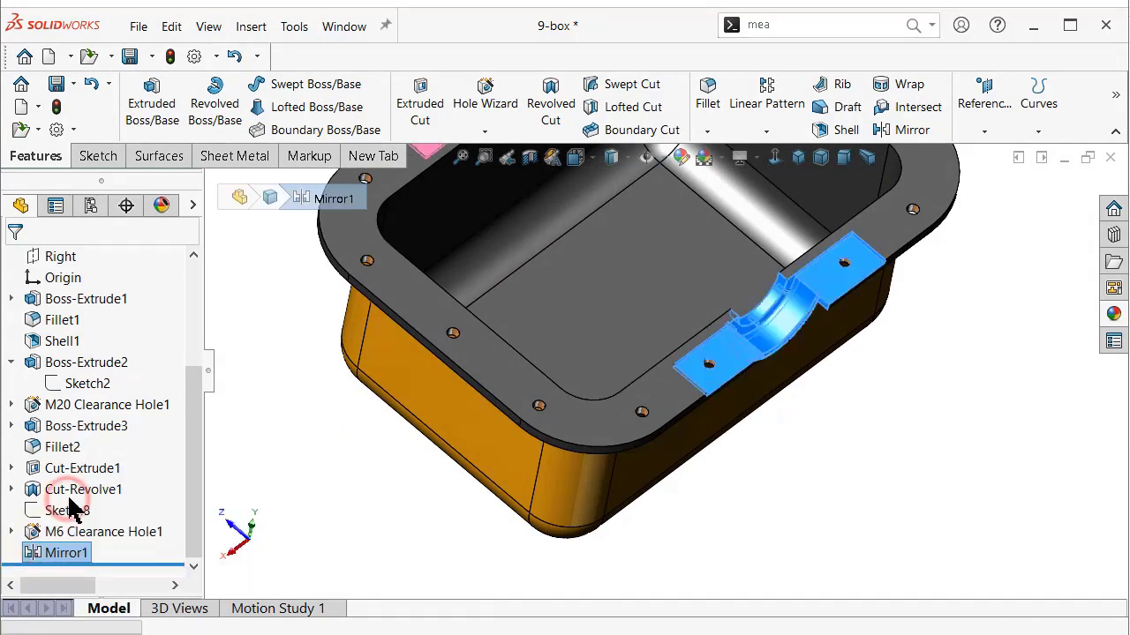
right_click(75, 481)
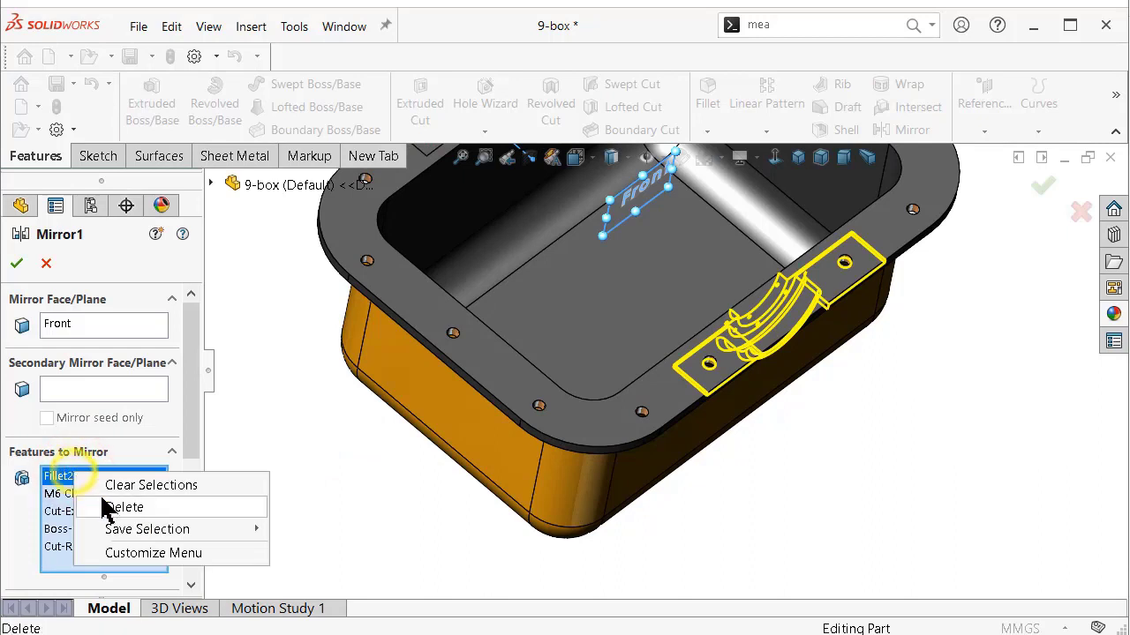
left_click(112, 509)
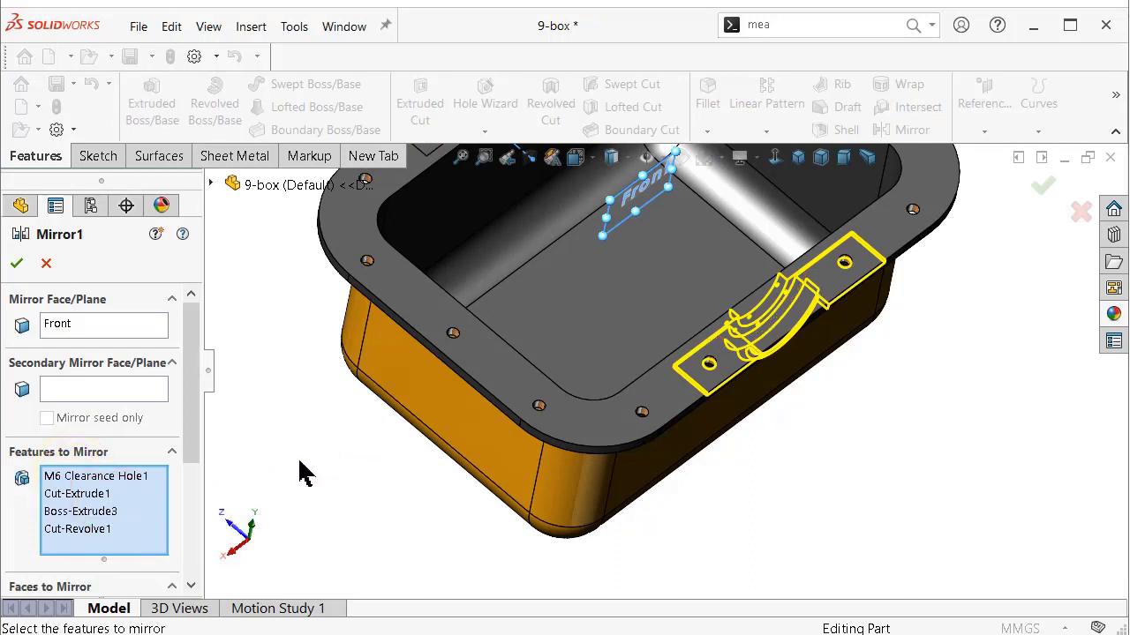
left_click(16, 265)
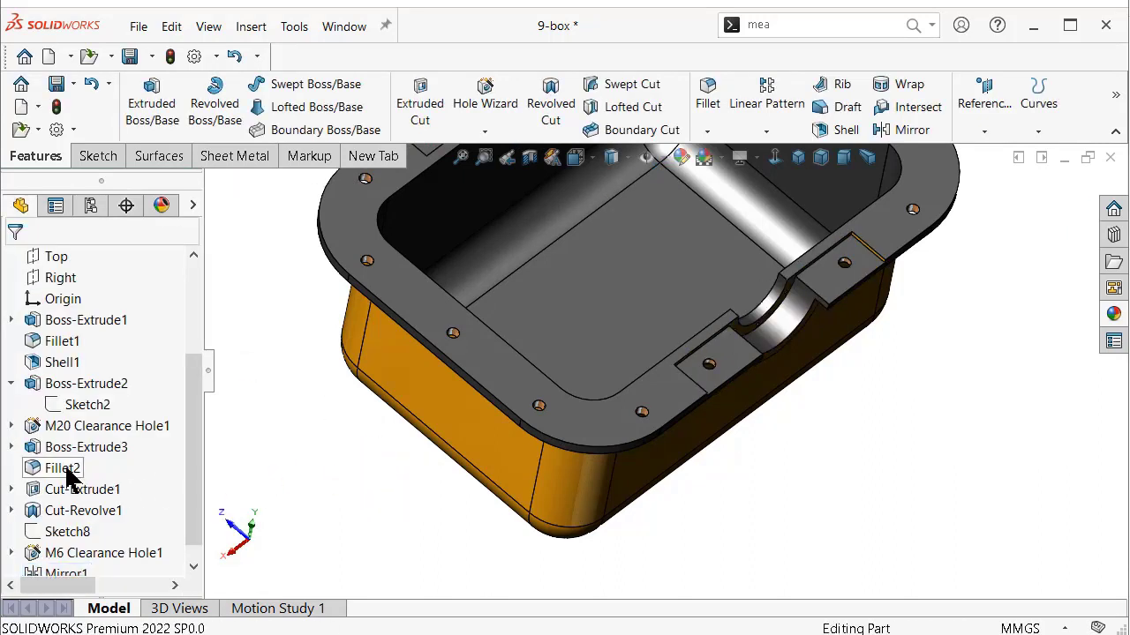
Step: Suppress the old Fillet2 and orbit to look into the box
left_click(67, 471)
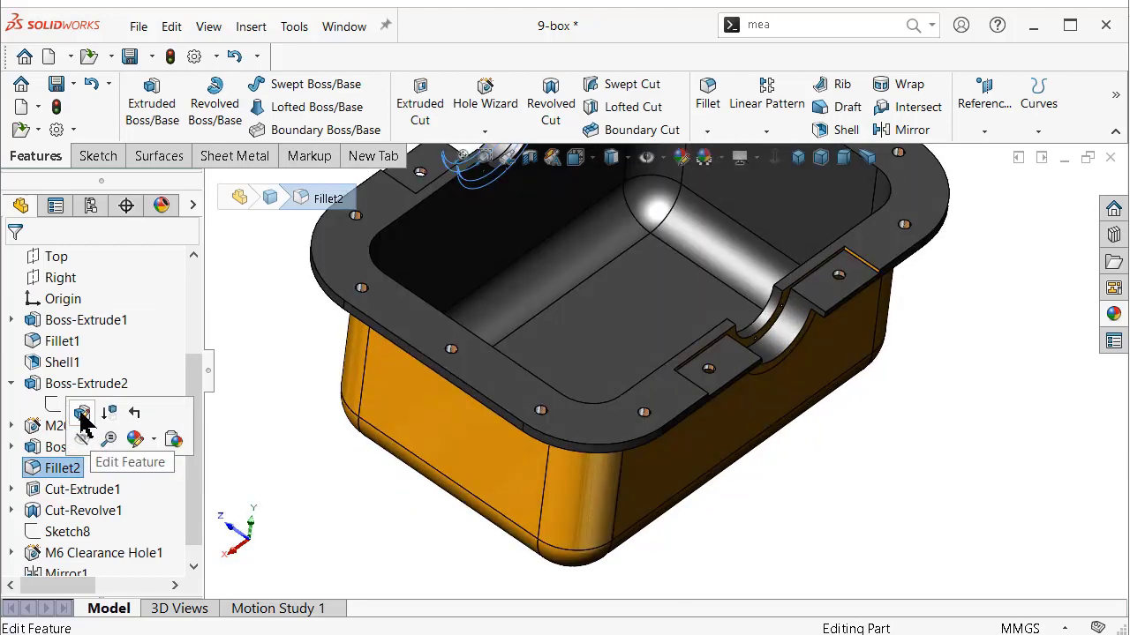
left_click(108, 438)
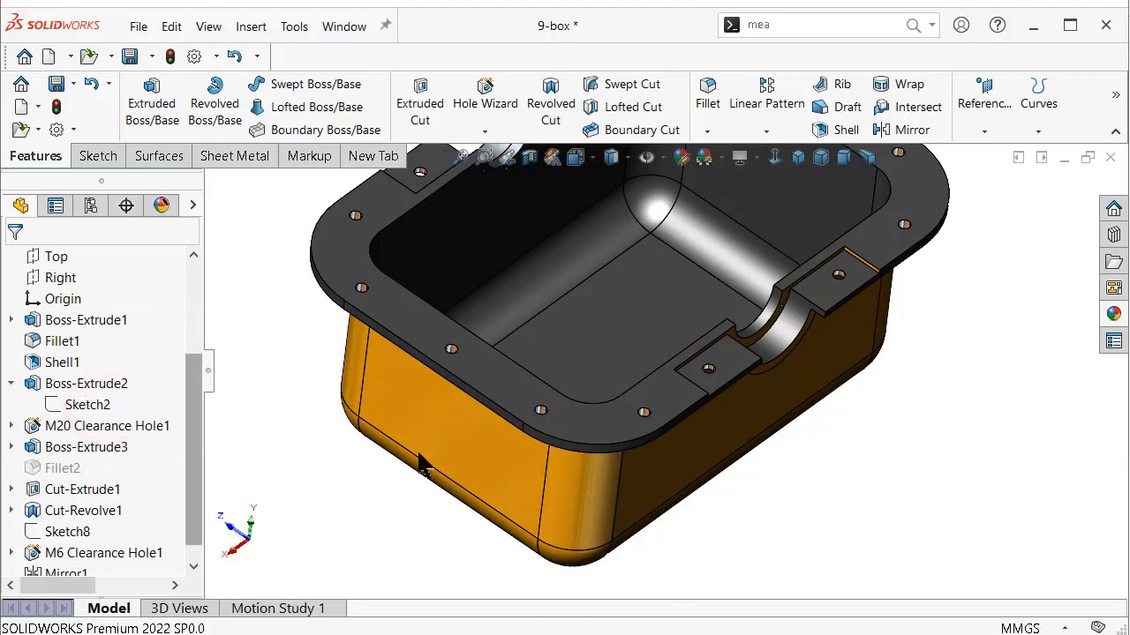
middle_click_drag(396, 520, 335, 507)
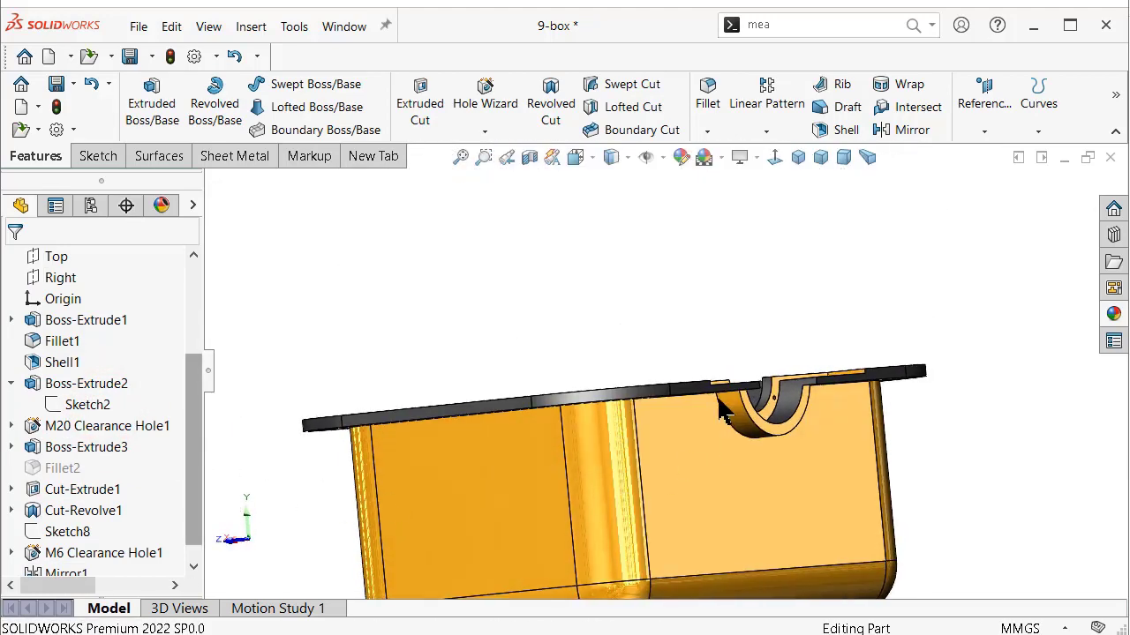
mouse_move(722, 410)
middle_mouse_down()
mouse_move(676, 373)
mouse_move(609, 280)
middle_mouse_up()
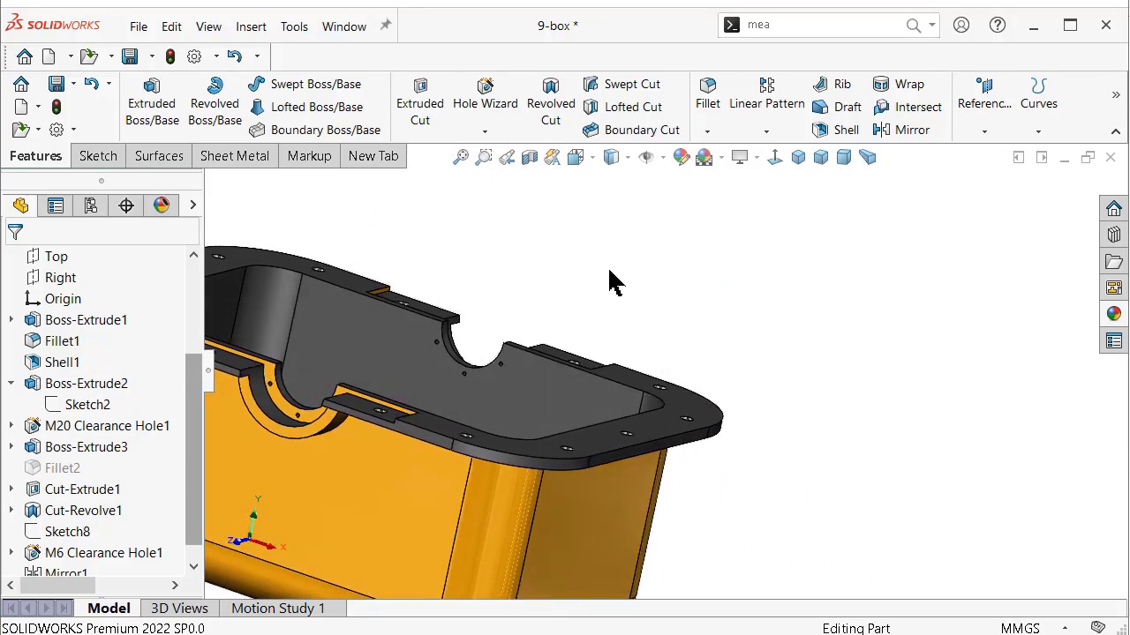
Step: Fillet the four arc edges of both pipe-seat cuts at 10 mm
left_click(706, 98)
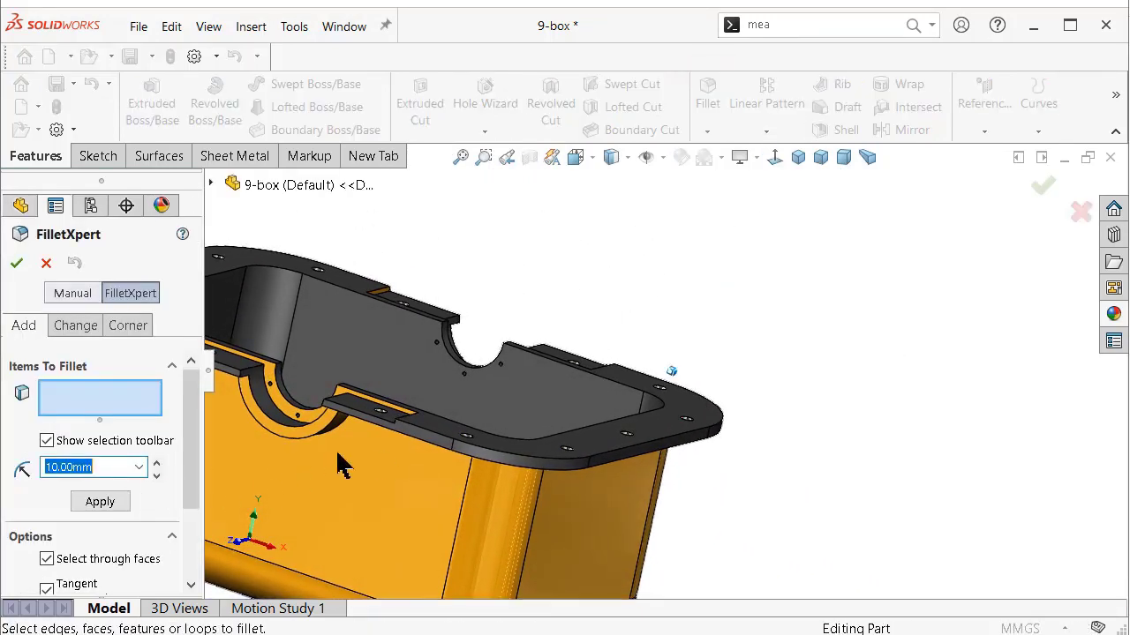
mouse_move(343, 466)
middle_mouse_down()
mouse_move(341, 453)
mouse_move(418, 471)
middle_mouse_up()
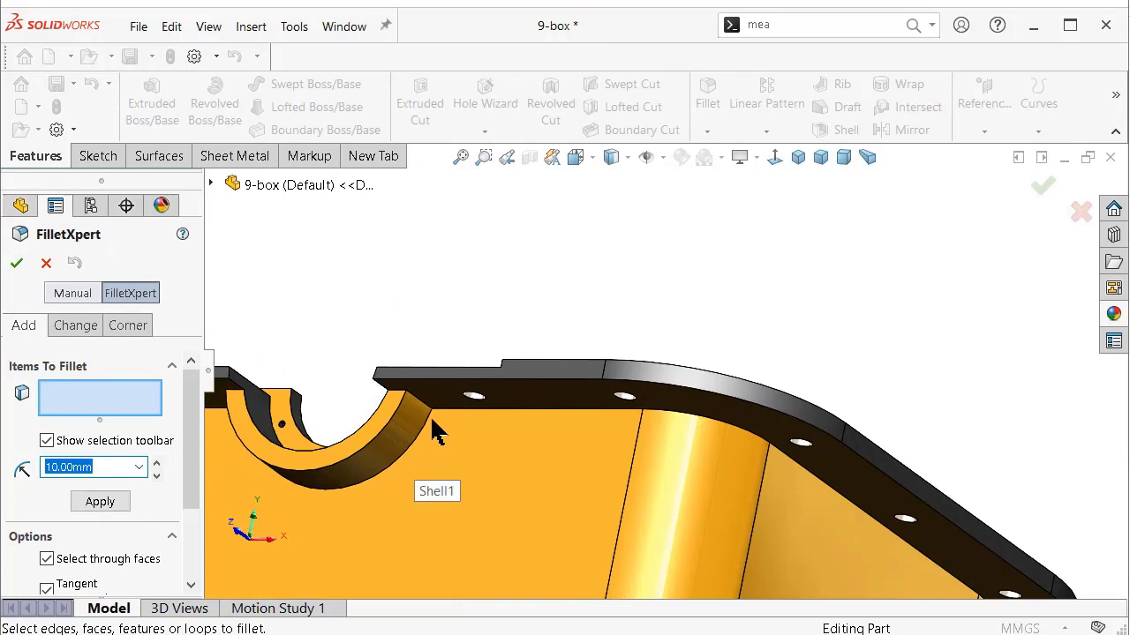
left_click(415, 417)
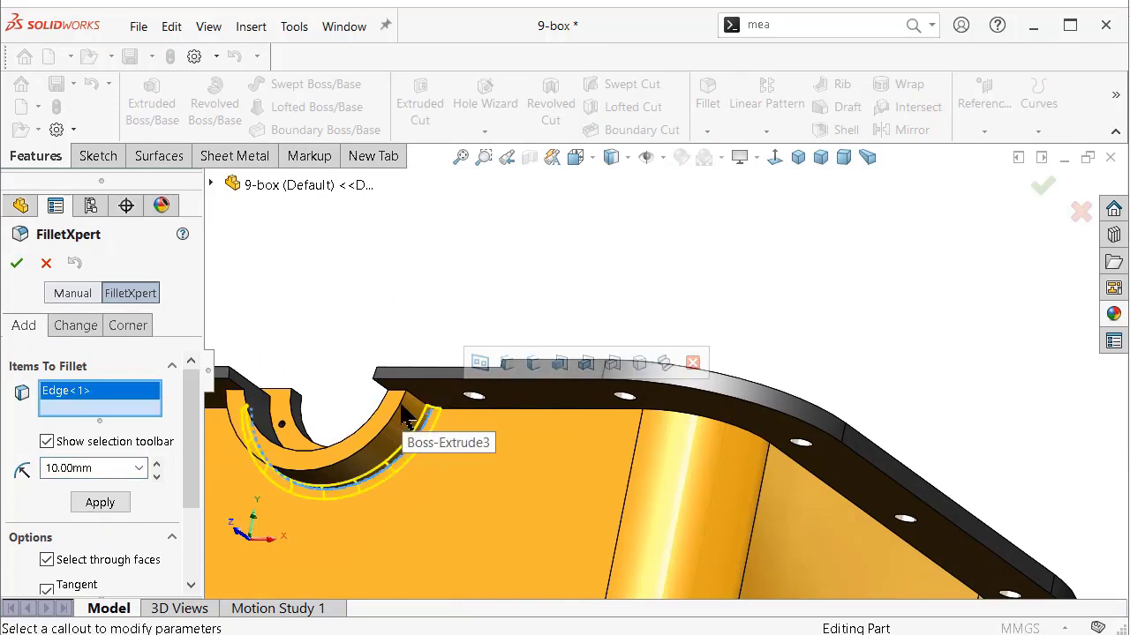
left_click(404, 415)
key("Left")
key("Left")
key("Left")
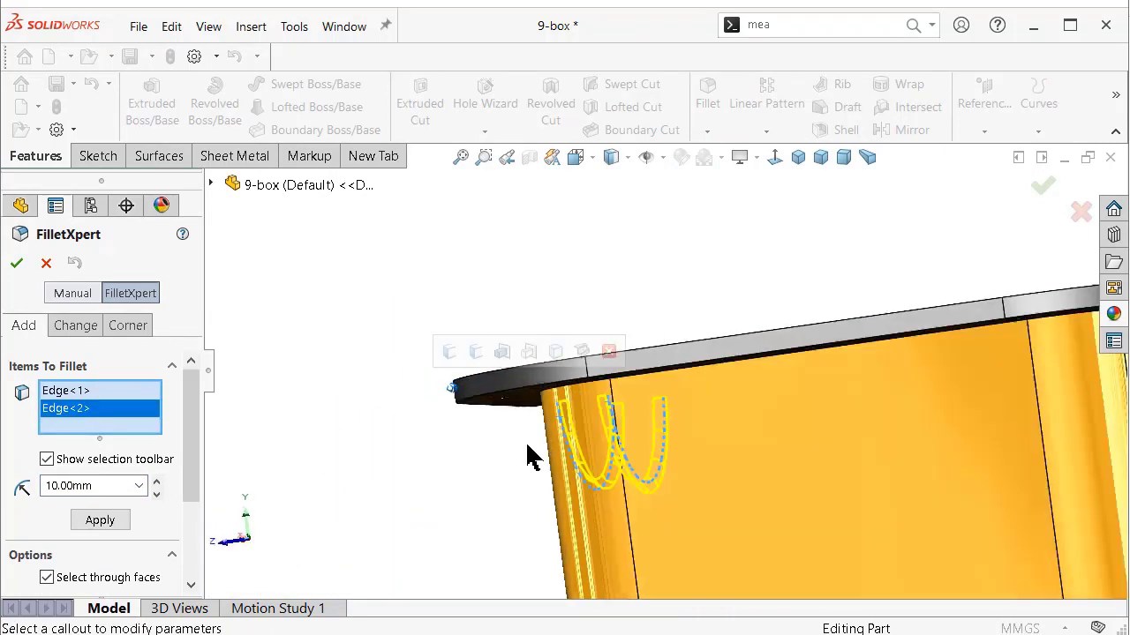
key("Left")
key("Left")
key("Left")
key("Left")
key("Left")
key("Left")
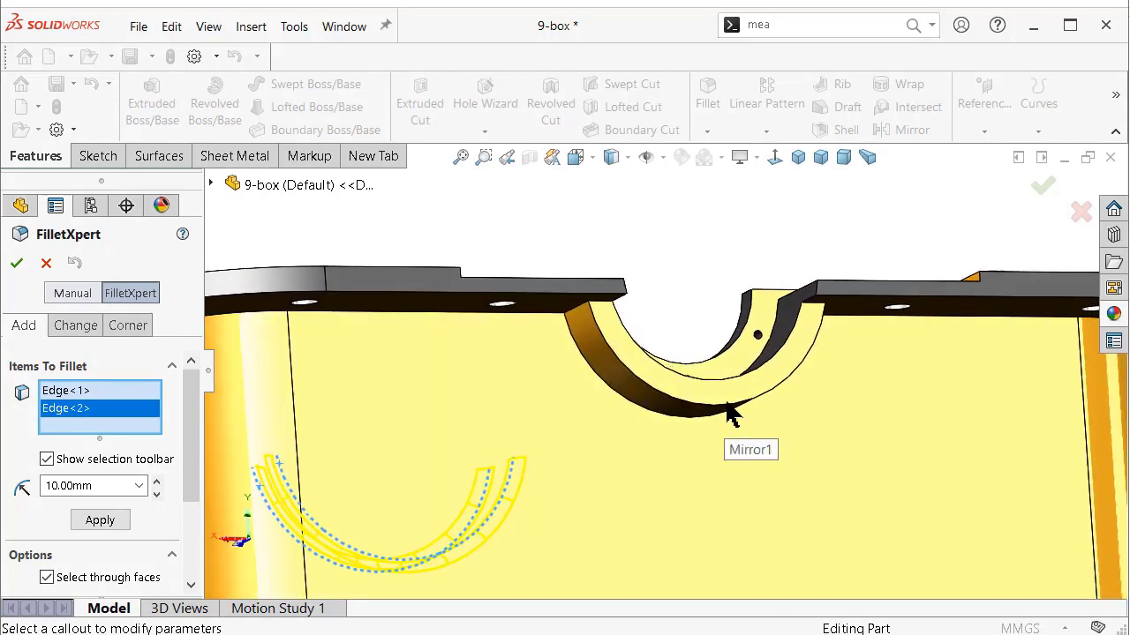
left_click(728, 406)
right_click(152, 427)
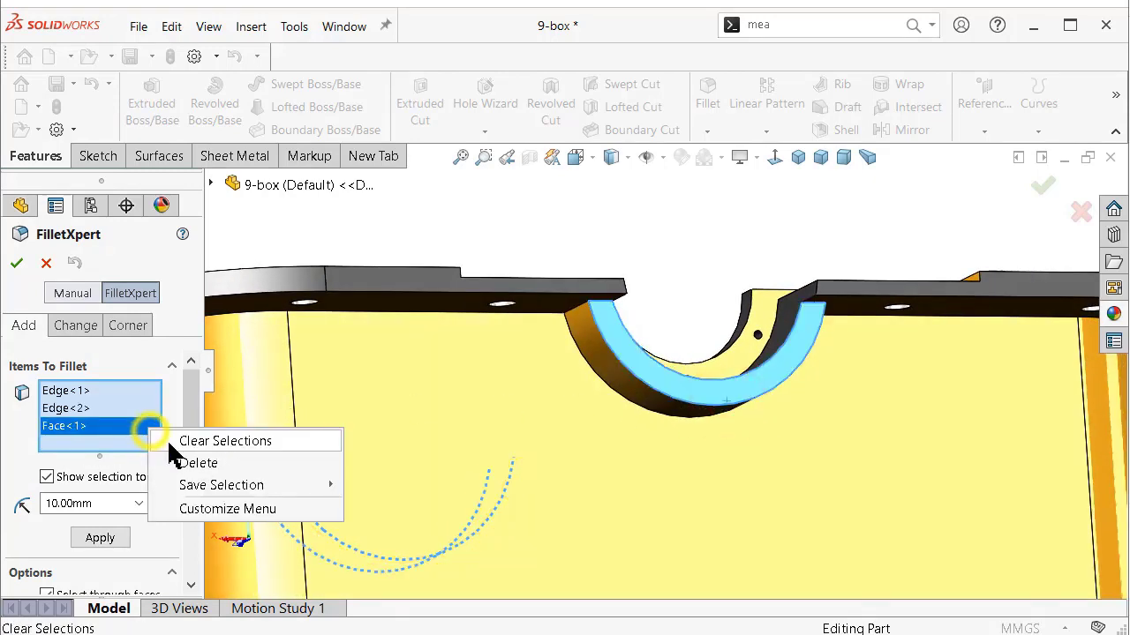
left_click(183, 461)
left_click(589, 376)
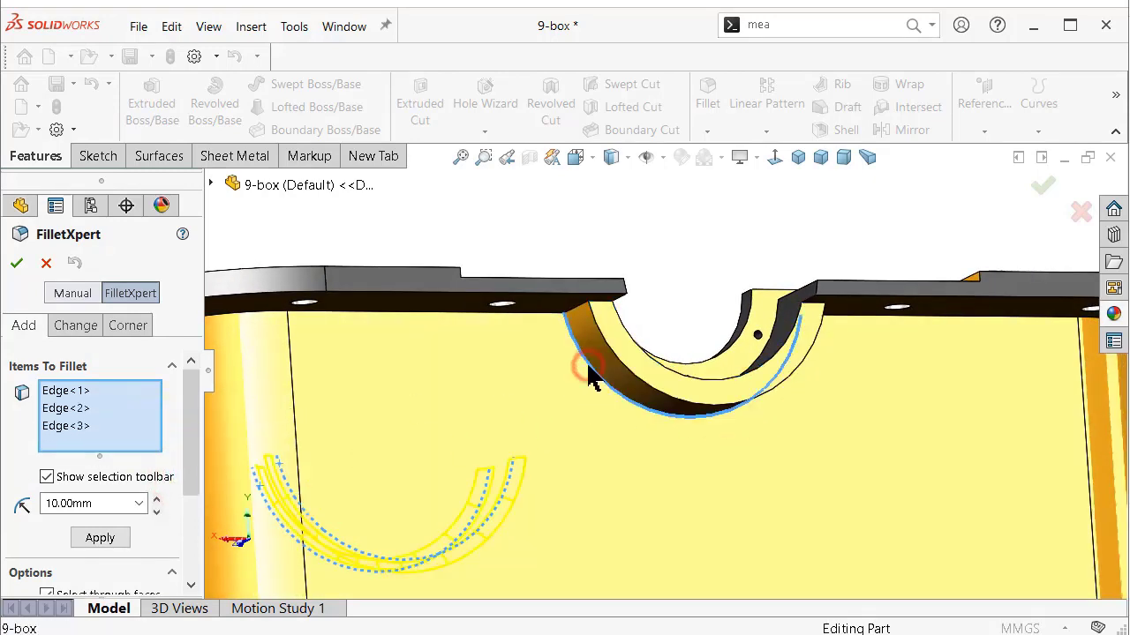
left_click(607, 351)
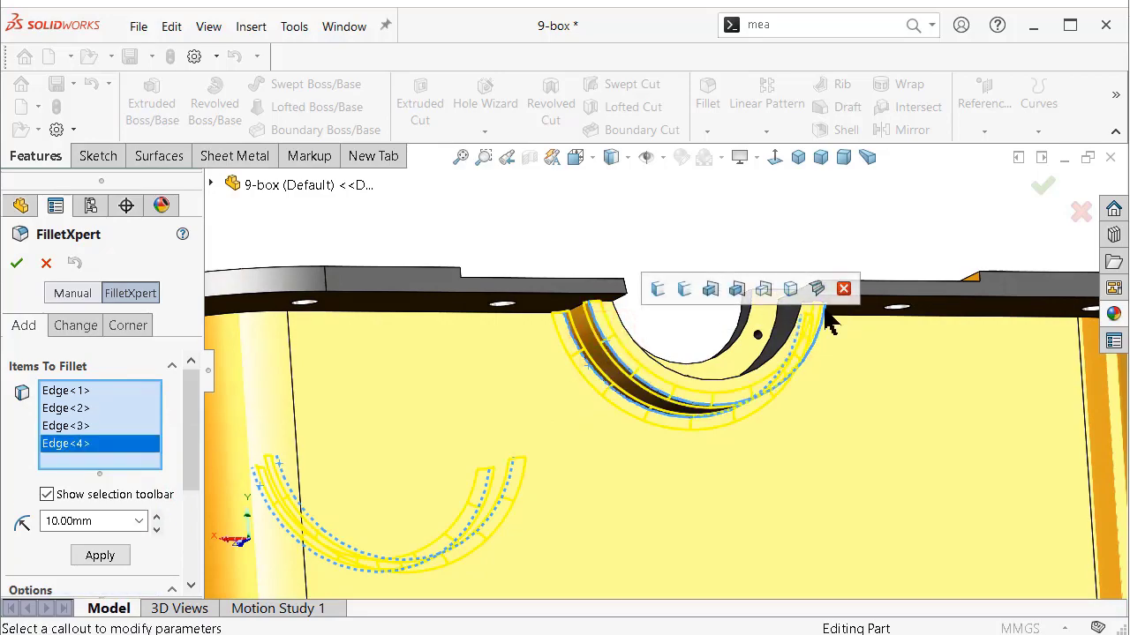
left_click(1042, 186)
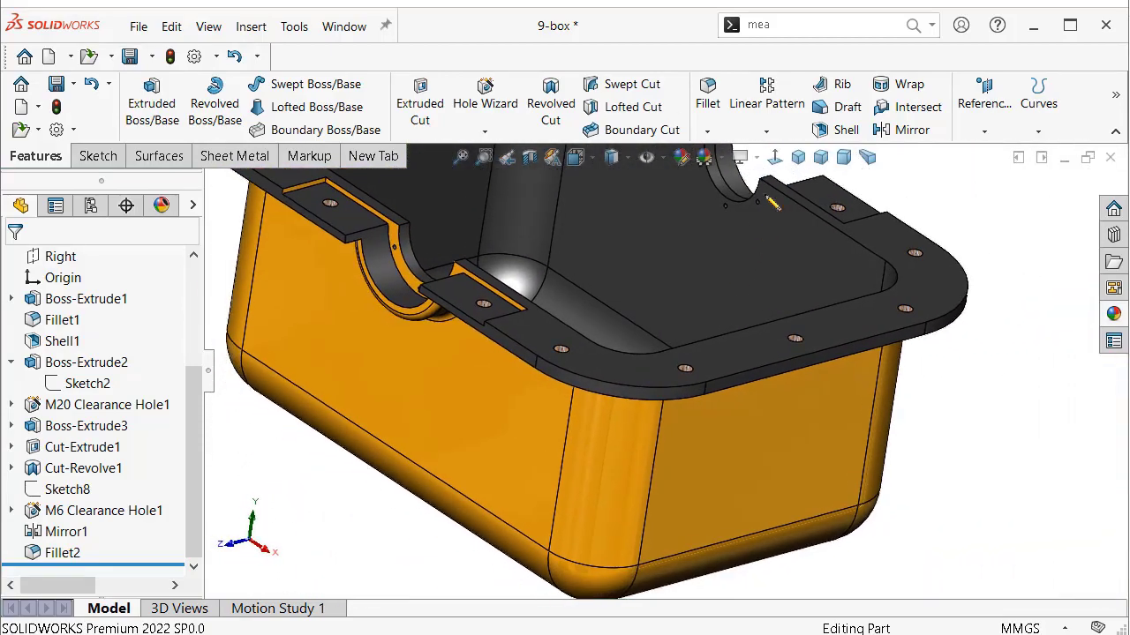
Step: Orient the finished box to a dimetric view
left_click(782, 166)
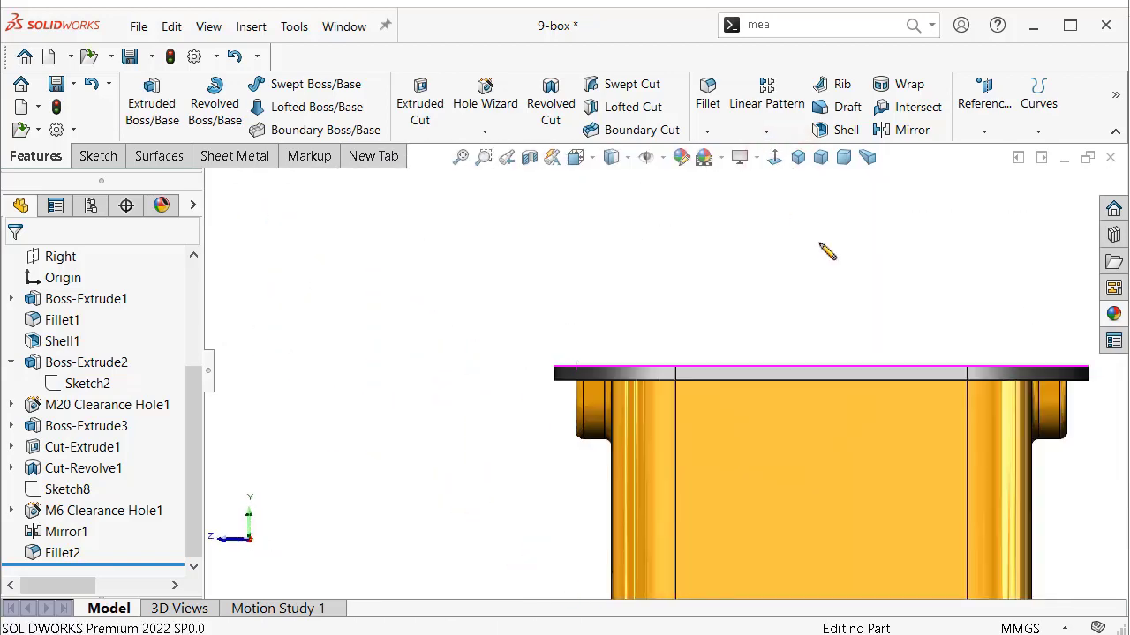
left_click(821, 165)
left_click(843, 162)
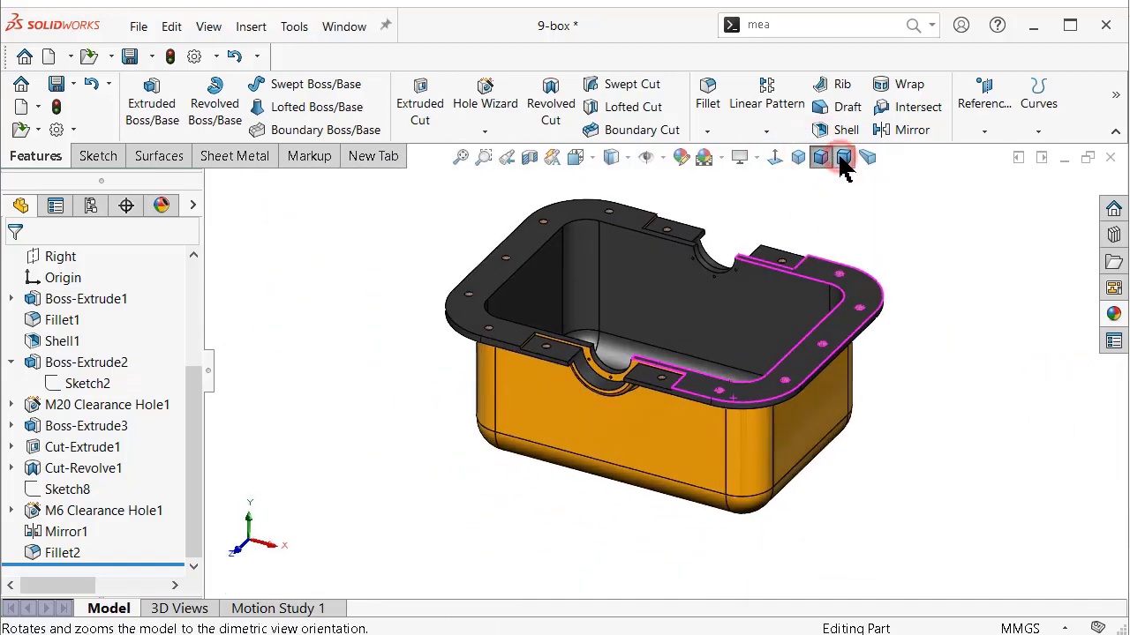
scroll(737, 262, "down", 2)
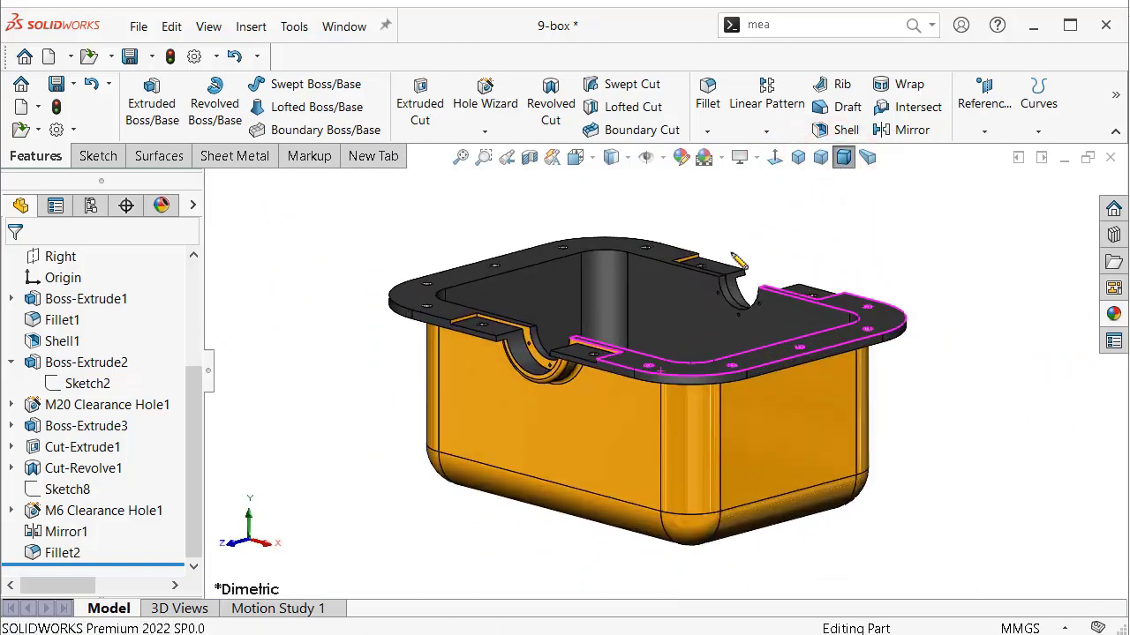
left_click(868, 168)
Step: Collapse the FeatureManager panel and set the display style to Shaded without edges
left_click(208, 371)
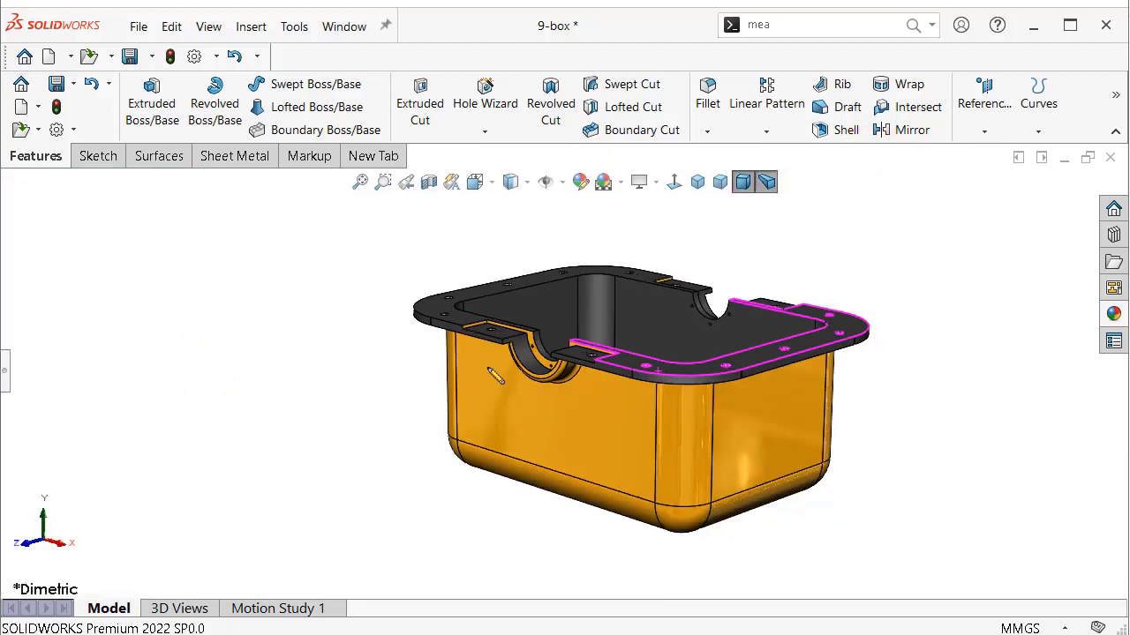
left_click(981, 285)
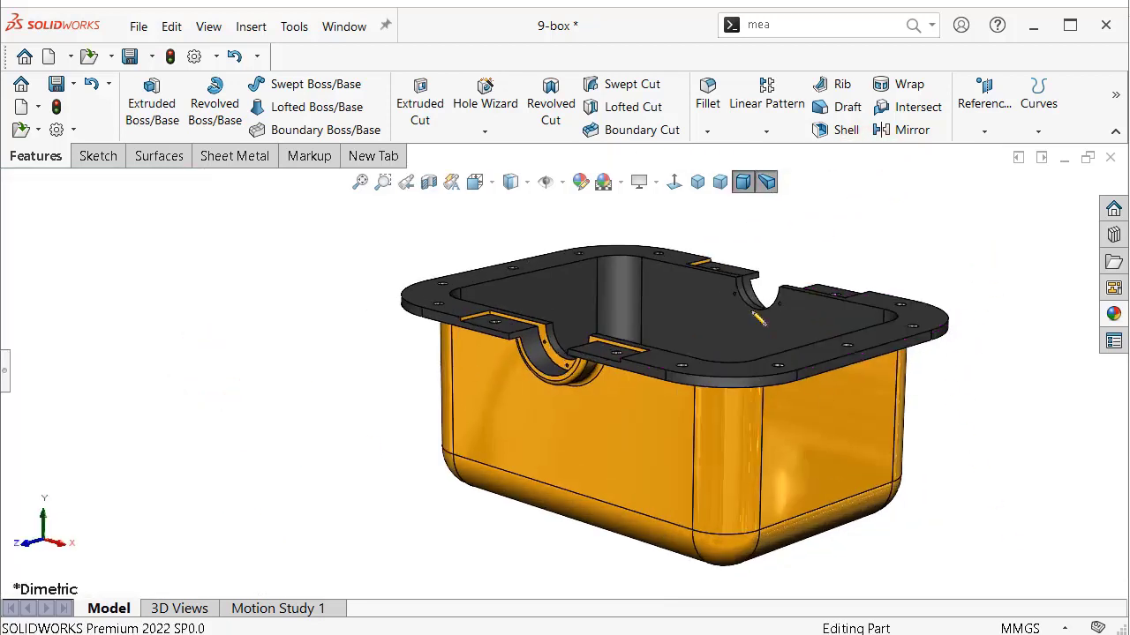
left_click(526, 186)
left_click(518, 231)
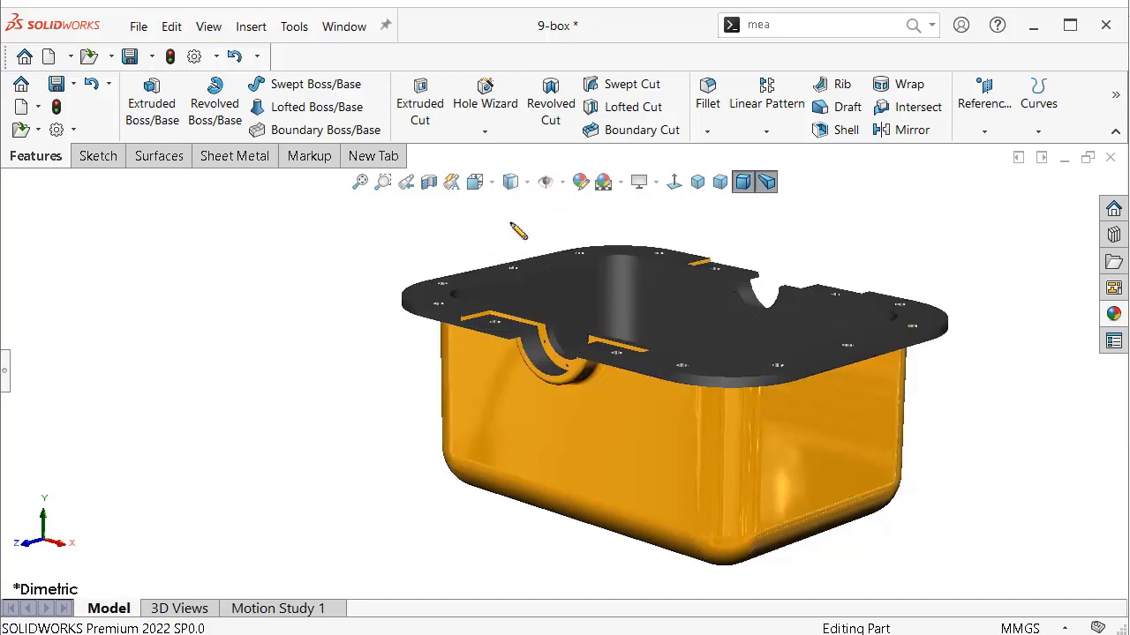